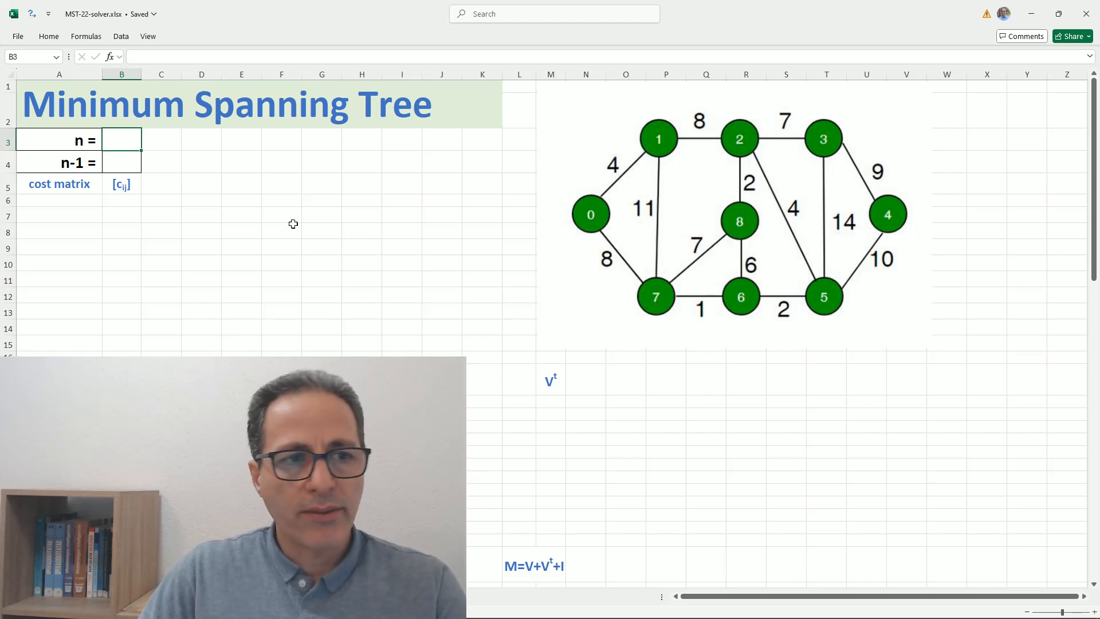
Set n to 9 in B3 and compute n-1 in B4 with the formula =B3-1.
text(9)
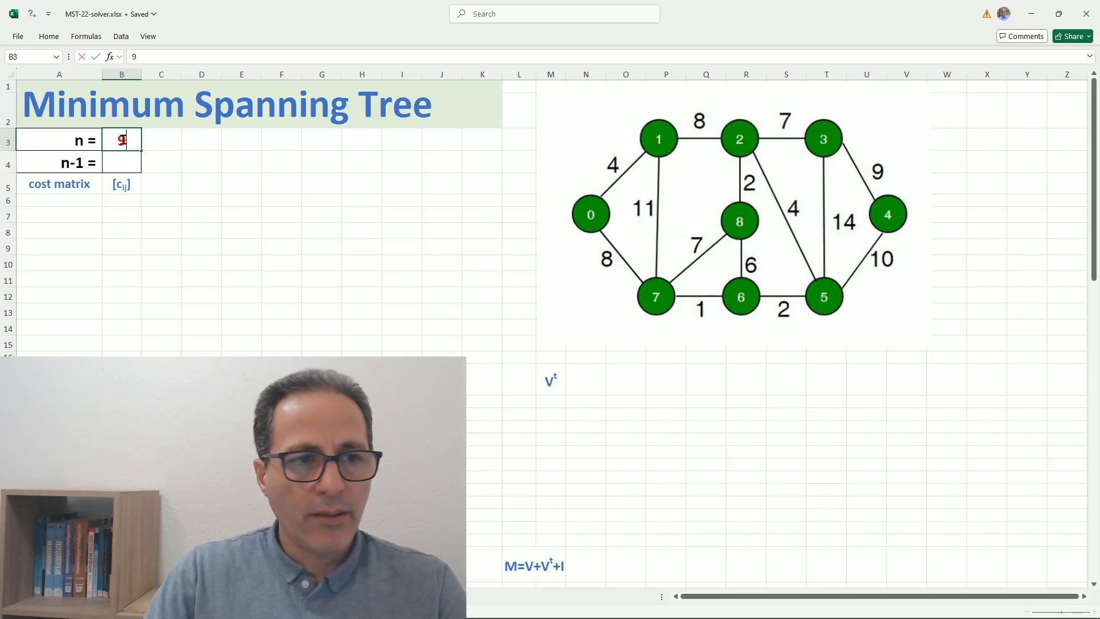
key(Return)
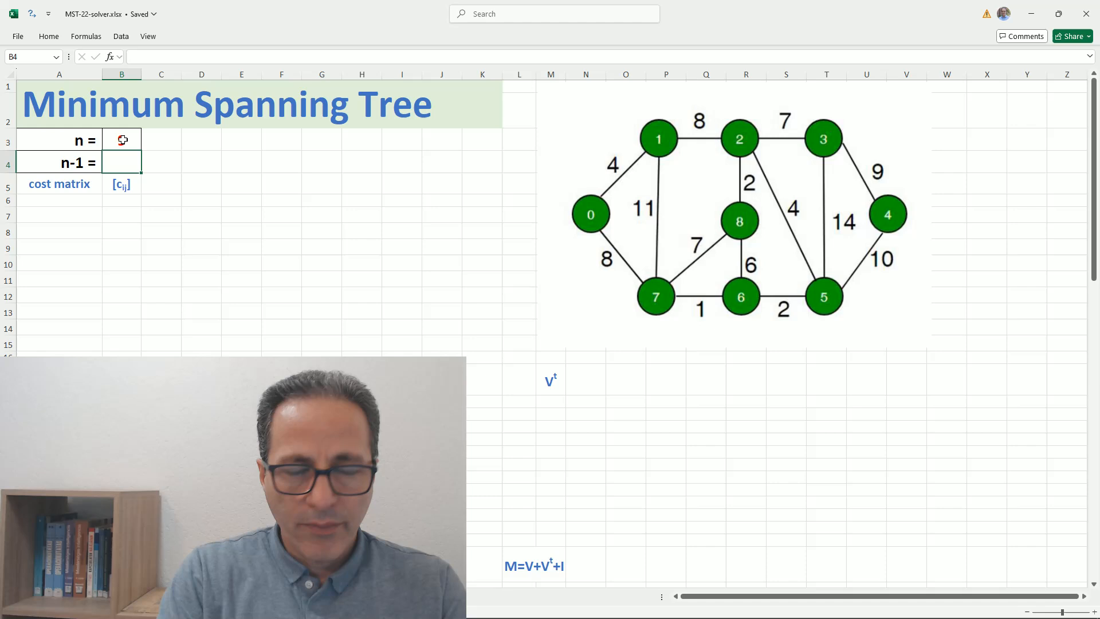
text(=)
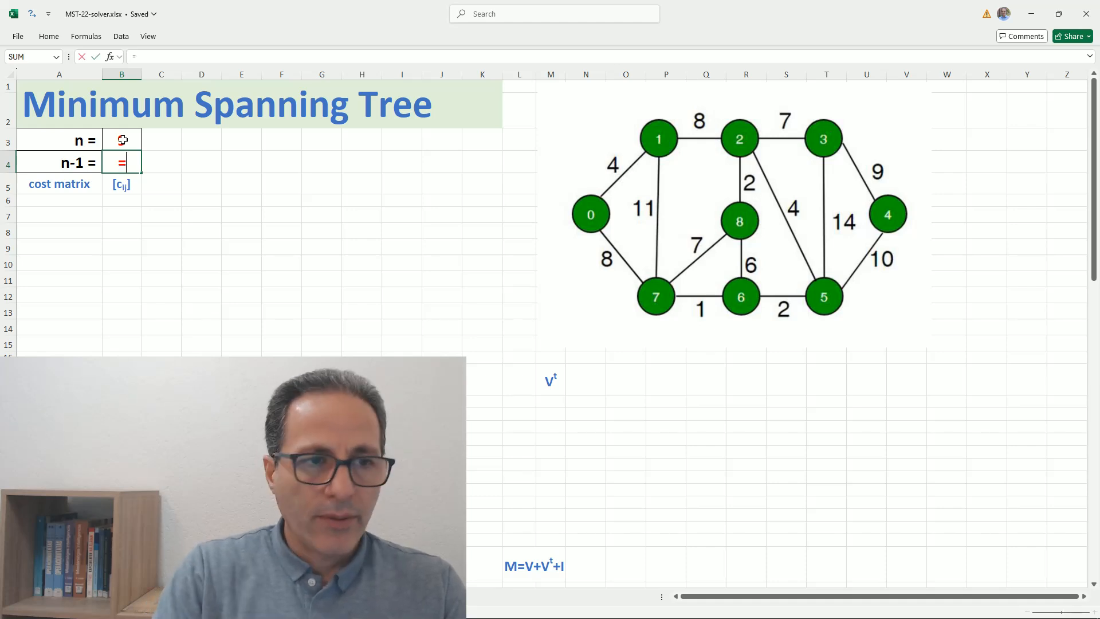
click(123, 140)
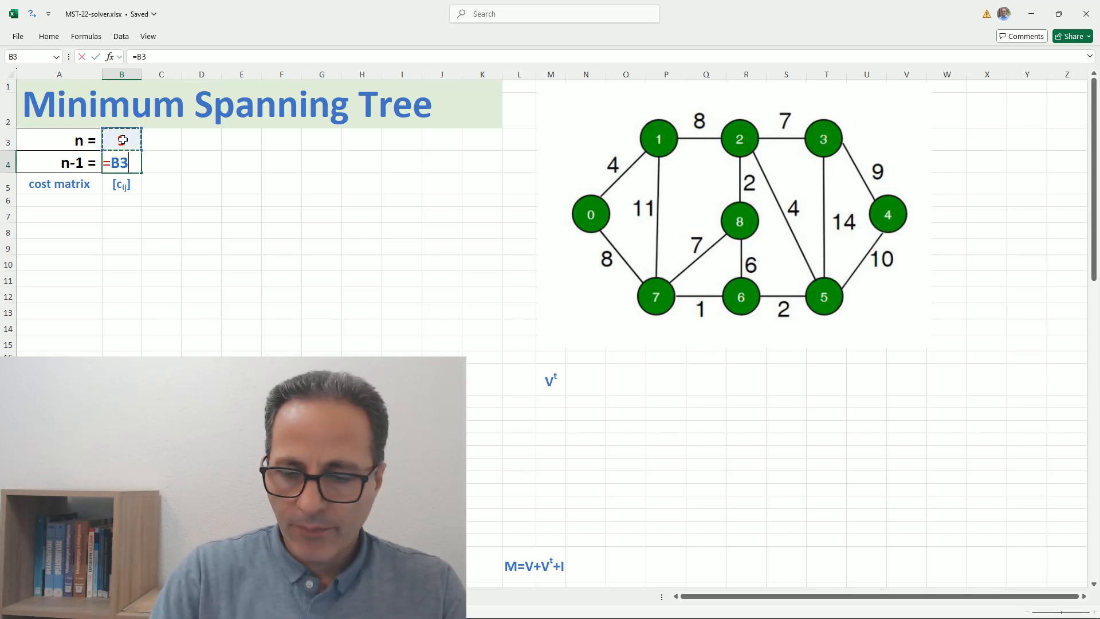
text(-1)
key(Return)
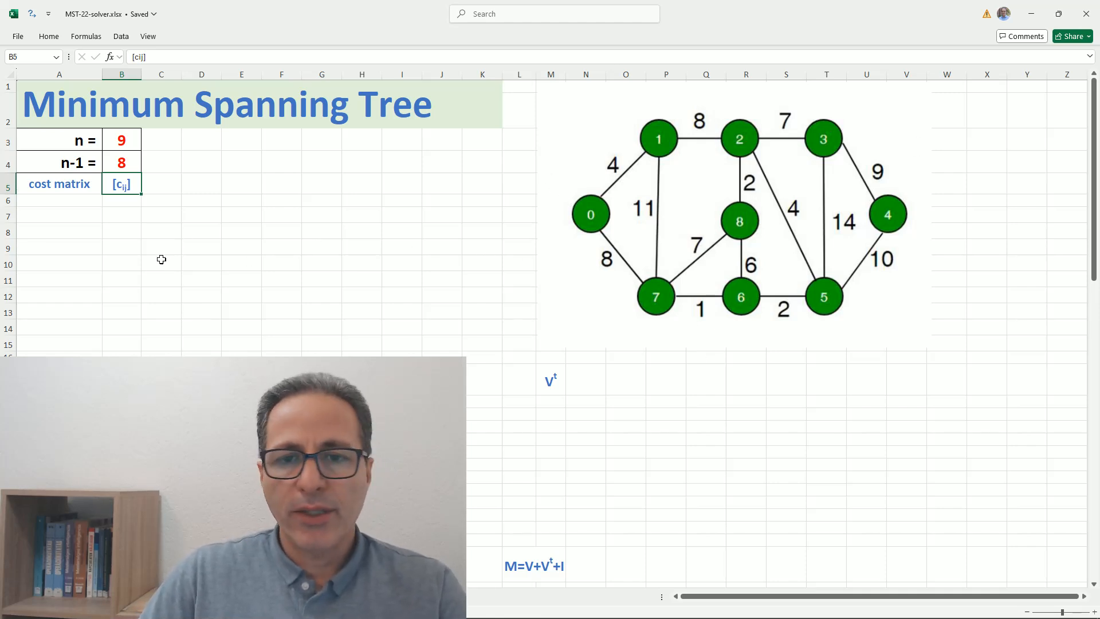
Number the cost matrix rows 0 to 8 in A7:A15 by entering 0 and 1 and extending the series.
click(82, 218)
text(0)
key(Return)
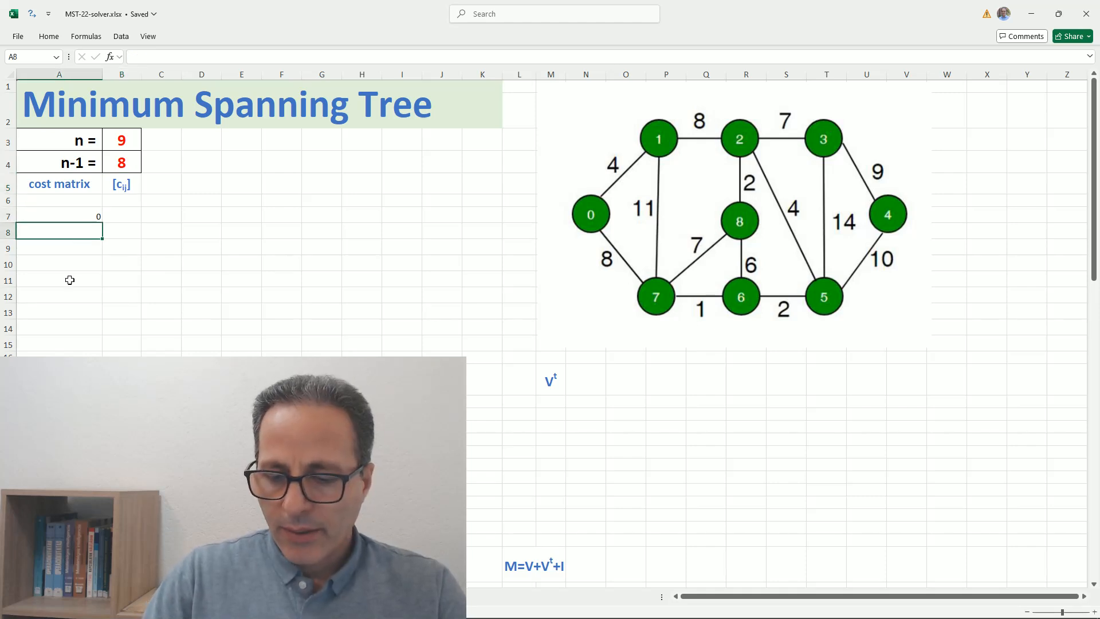
text(1)
key(Return)
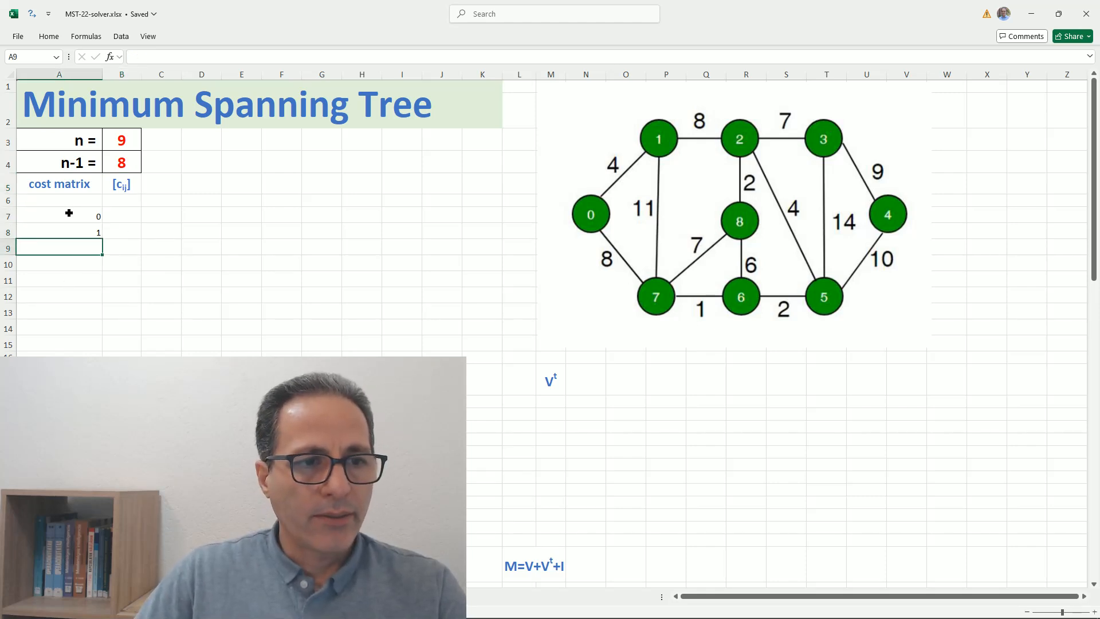
drag(69, 212, 70, 235)
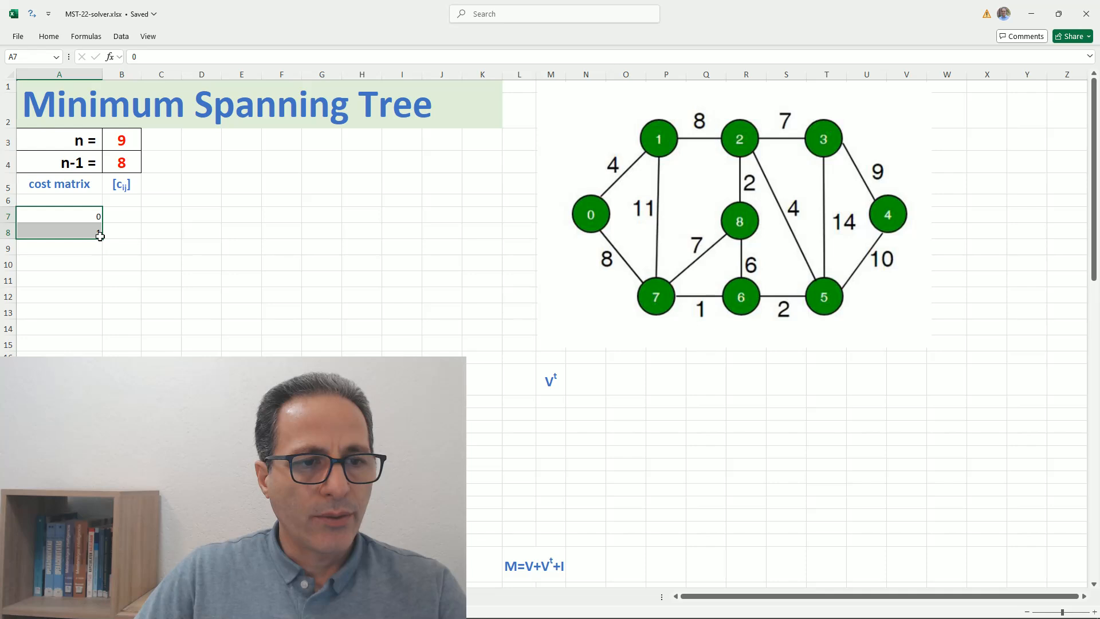
drag(102, 239, 98, 343)
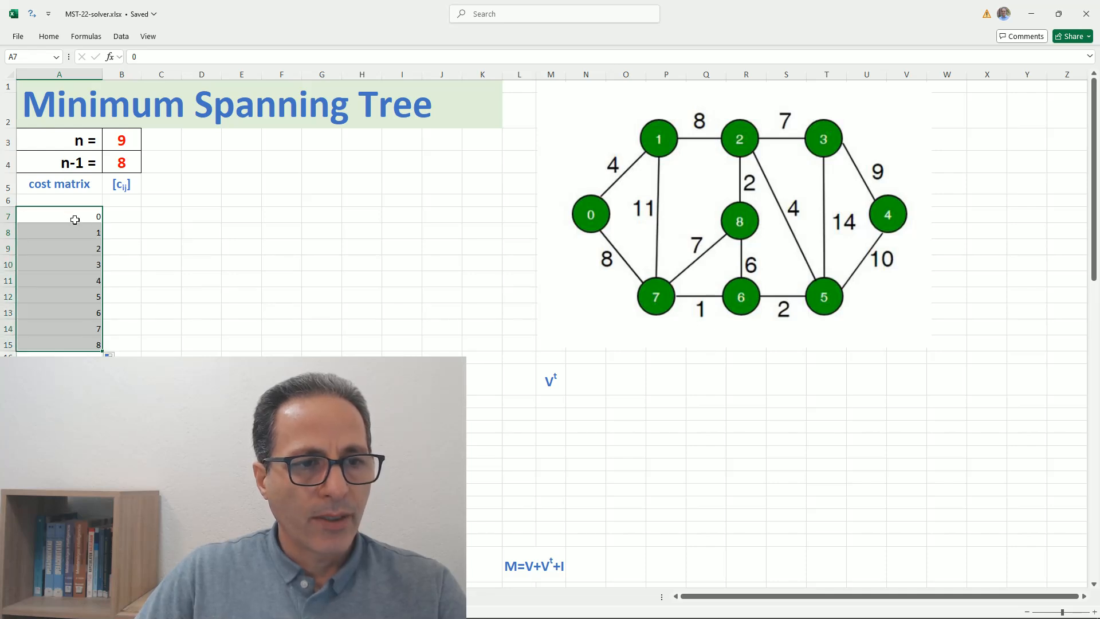
Copy the row labels in A7:A15 transposed into B6:J6 as column headings and centre them.
drag(74, 215, 73, 340)
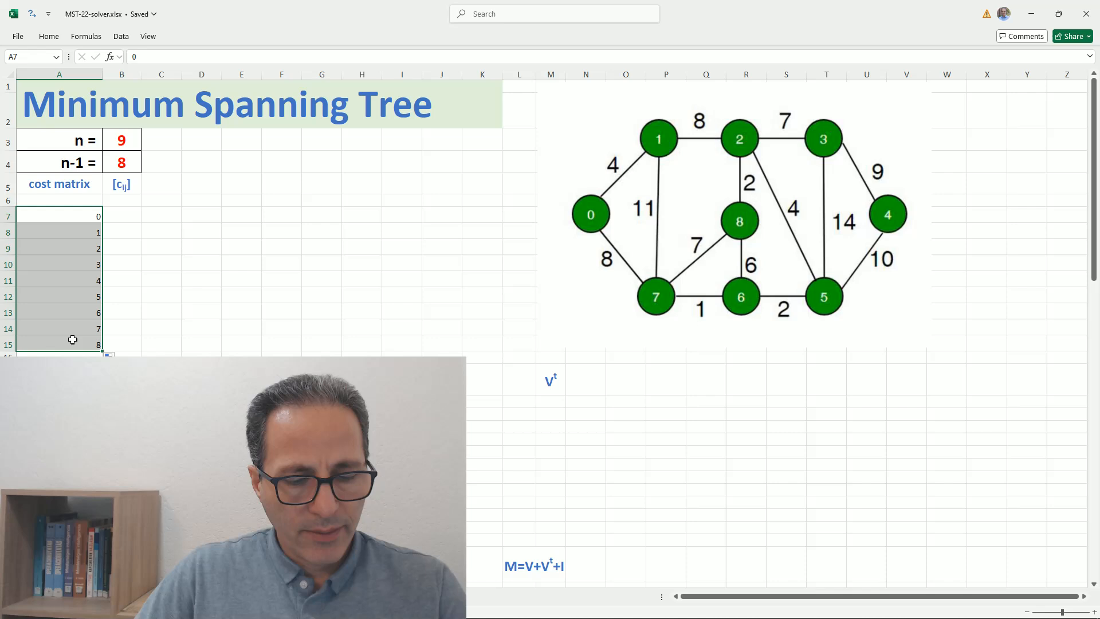
key(ctrl+c)
click(120, 200)
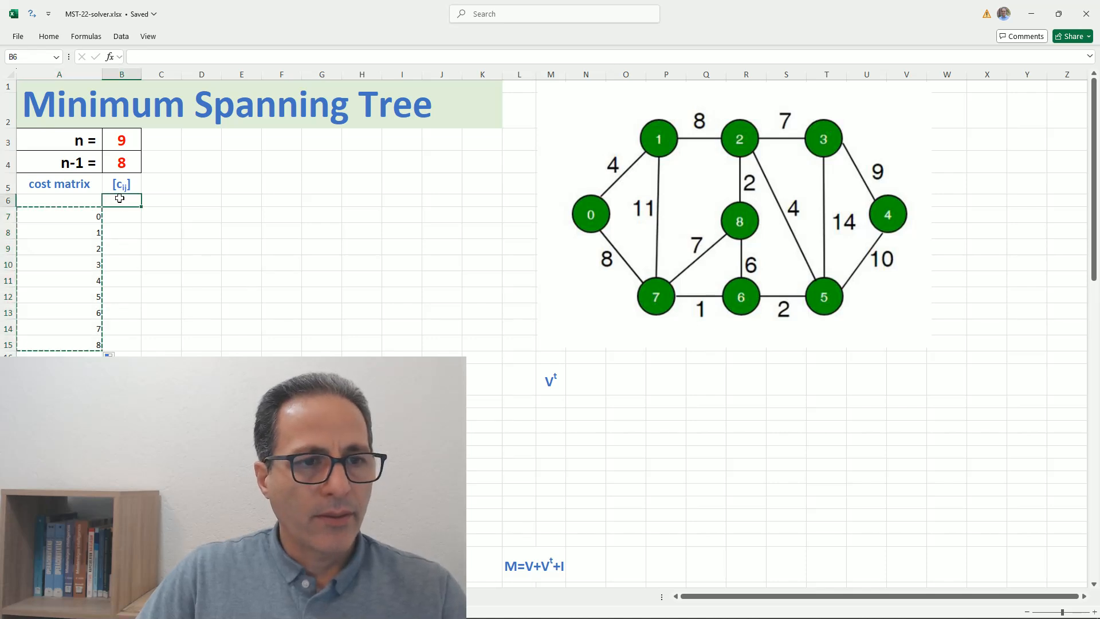
right_click(121, 200)
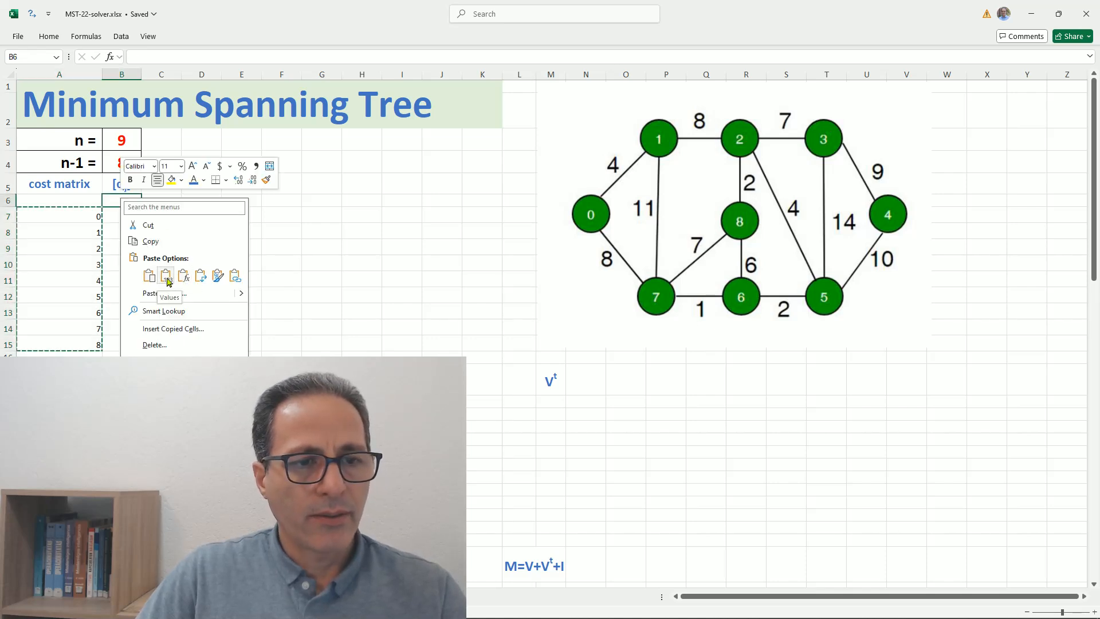
click(200, 276)
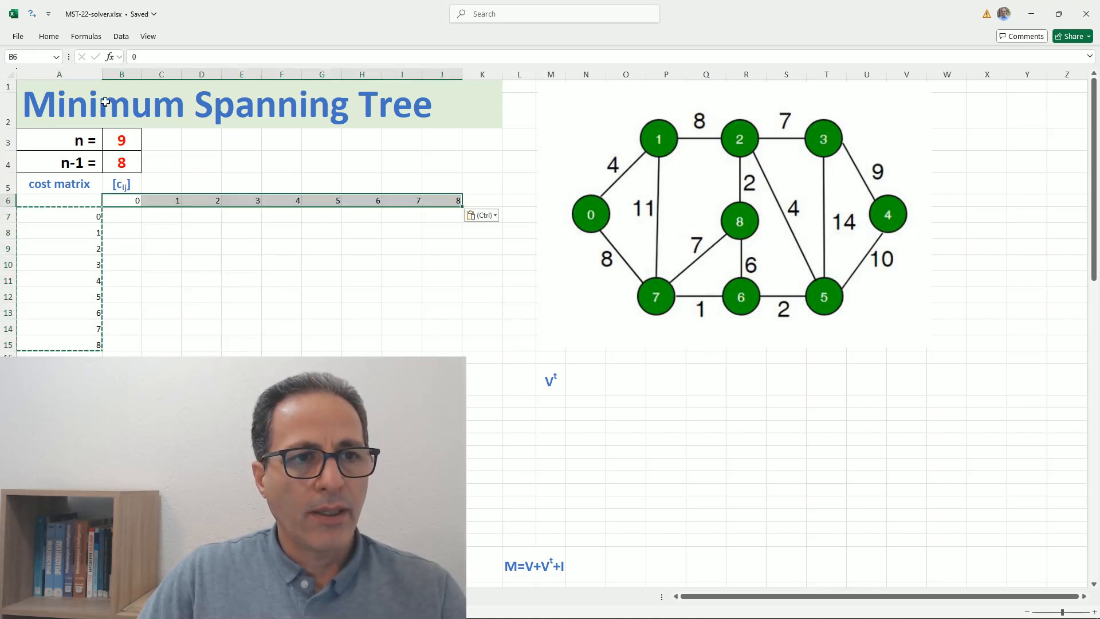
click(49, 36)
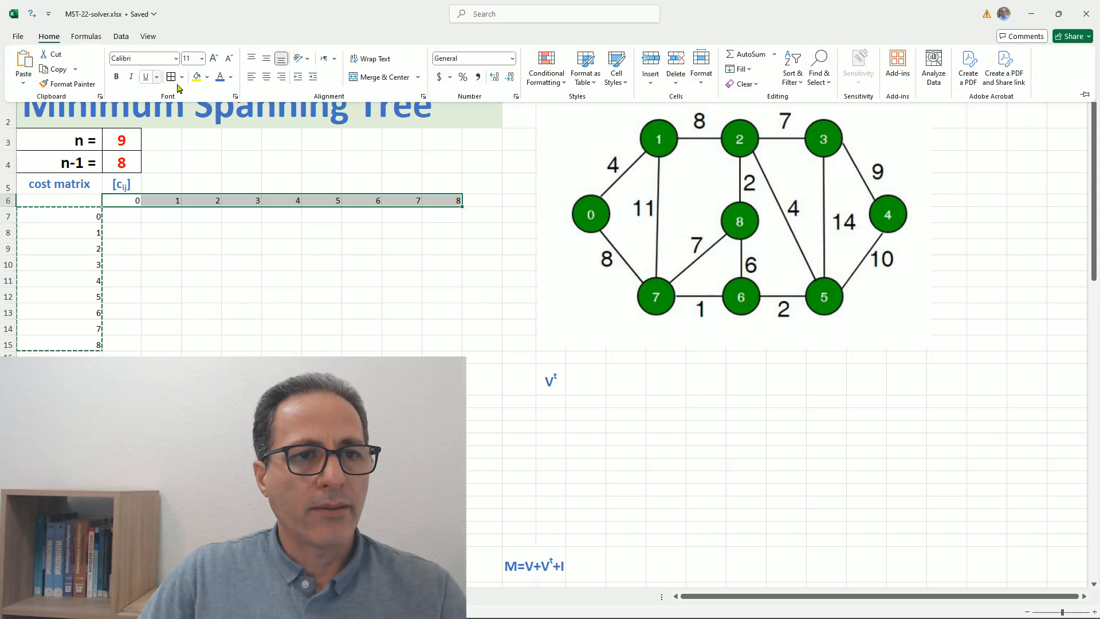
click(266, 77)
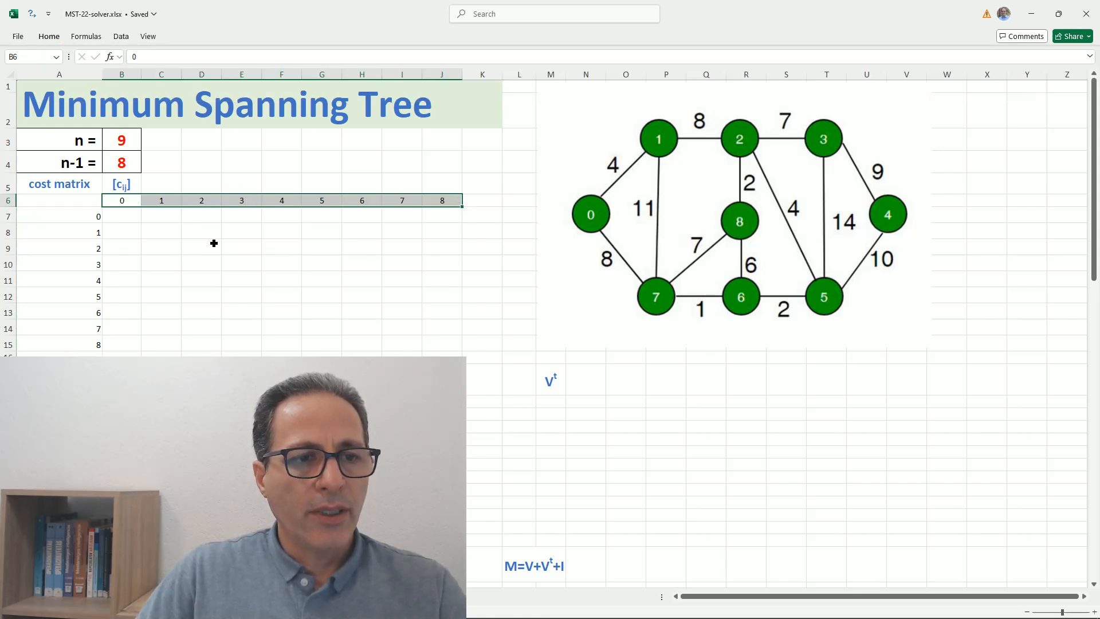
Apply borders to every cell of the cost matrix range B7:J15.
drag(125, 217, 428, 343)
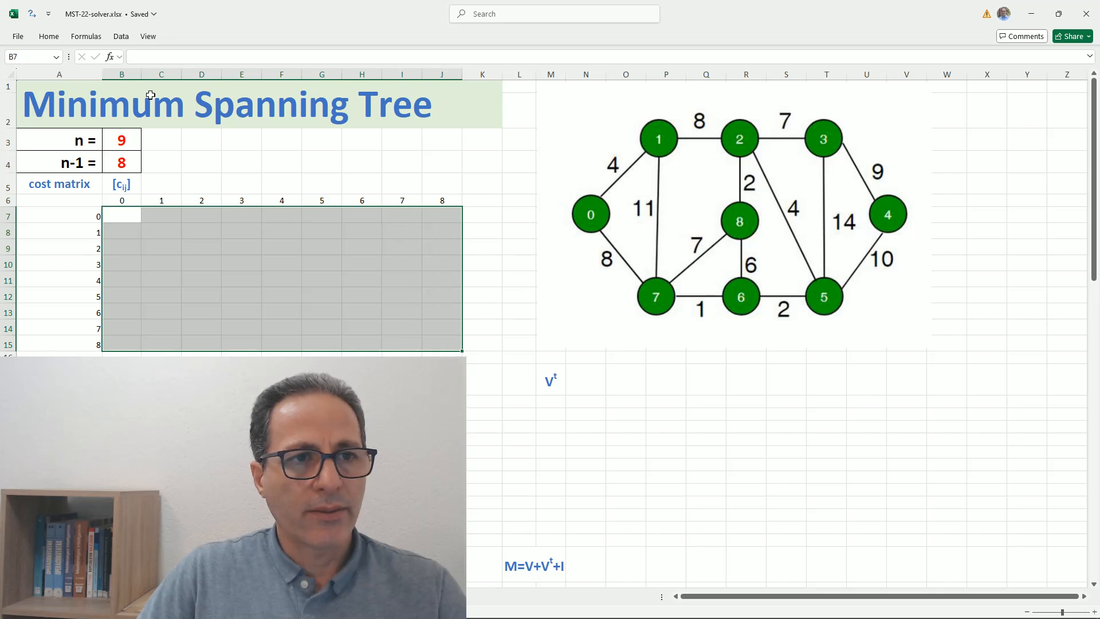
click(49, 37)
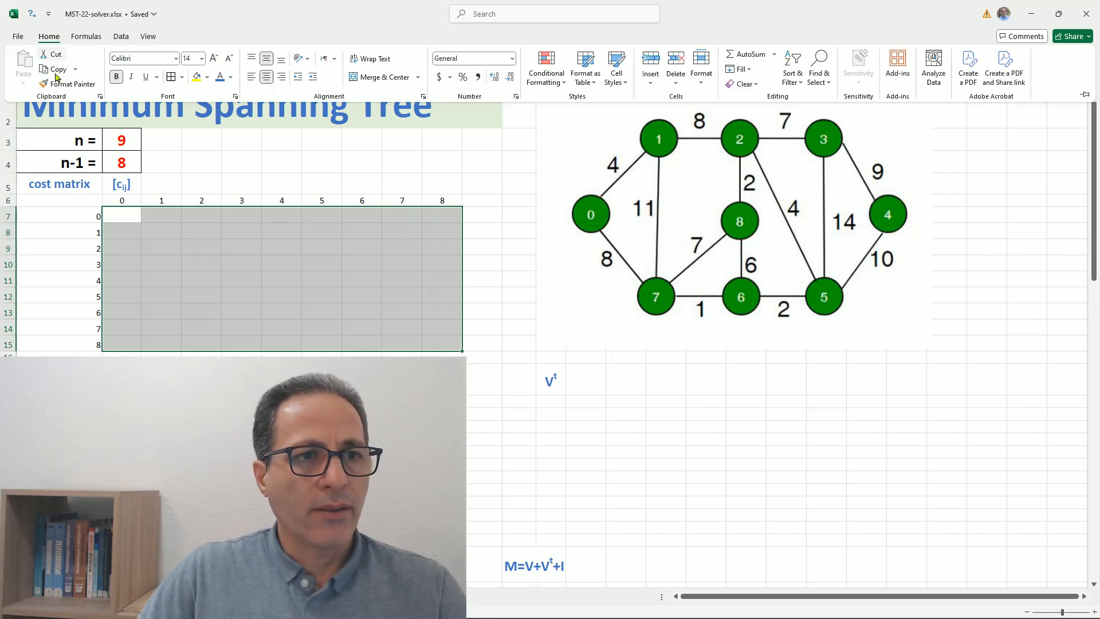
click(171, 77)
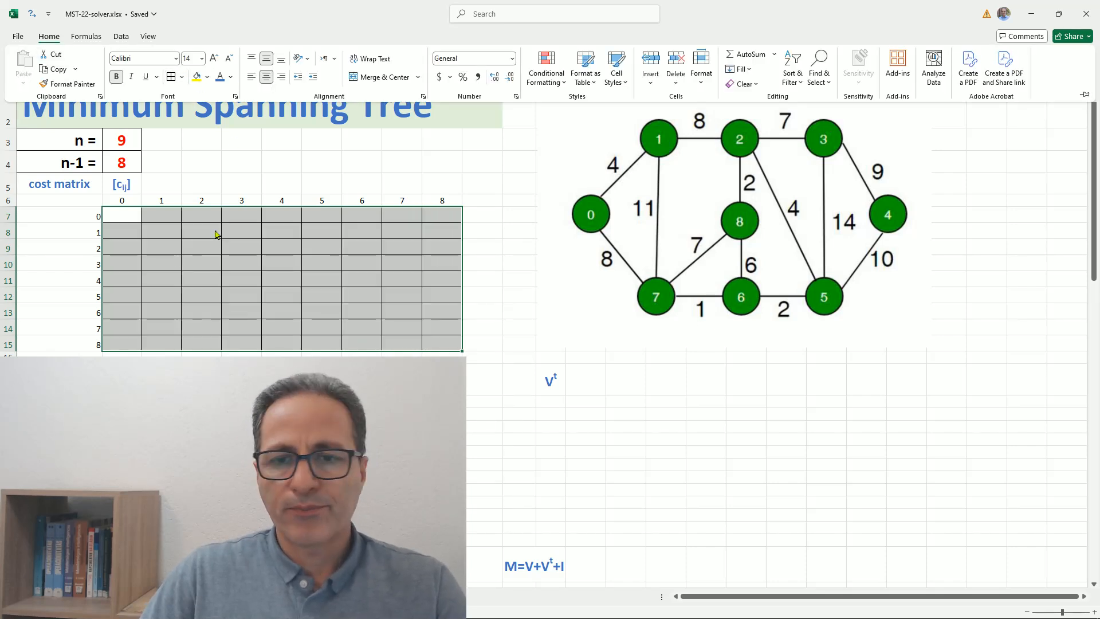
click(241, 283)
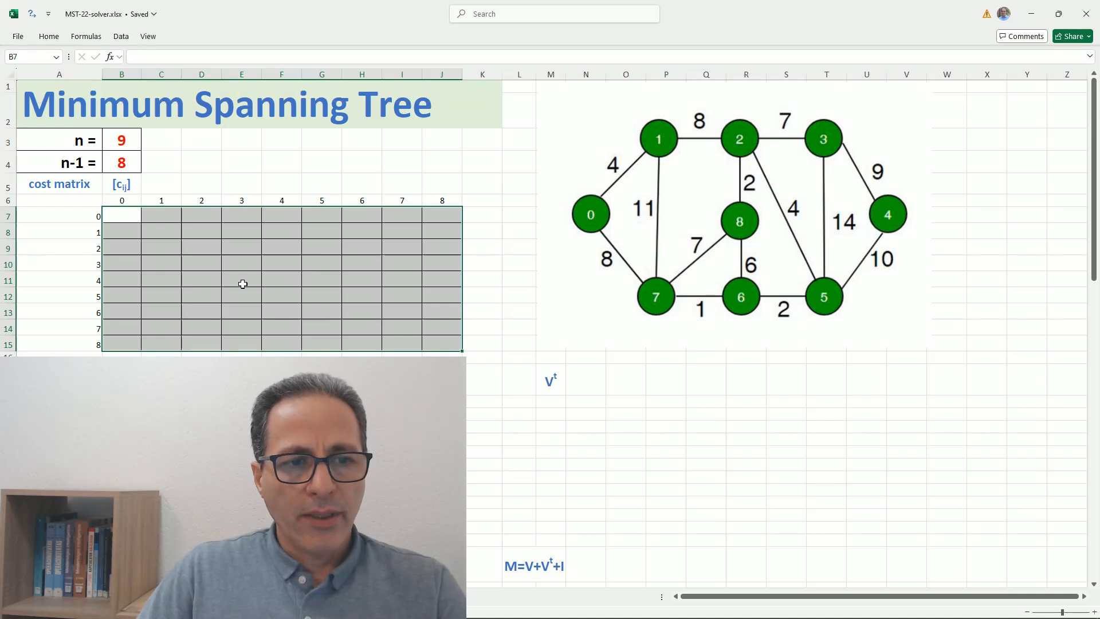
click(242, 284)
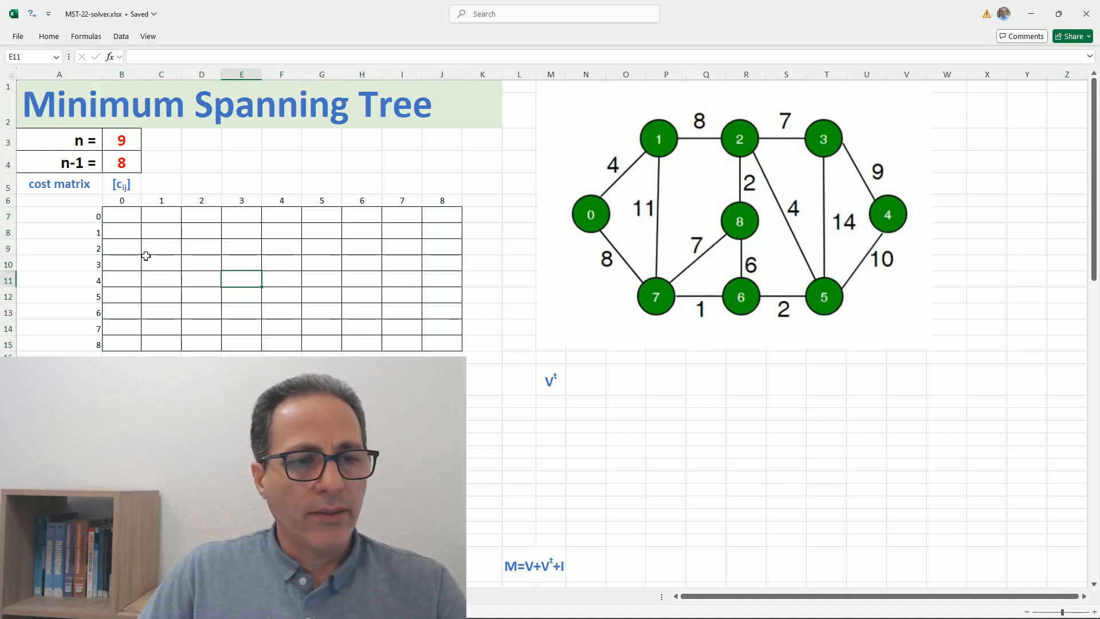
Fill the main diagonal cells of the cost matrix, from B7 to J15, with yellow.
click(121, 216)
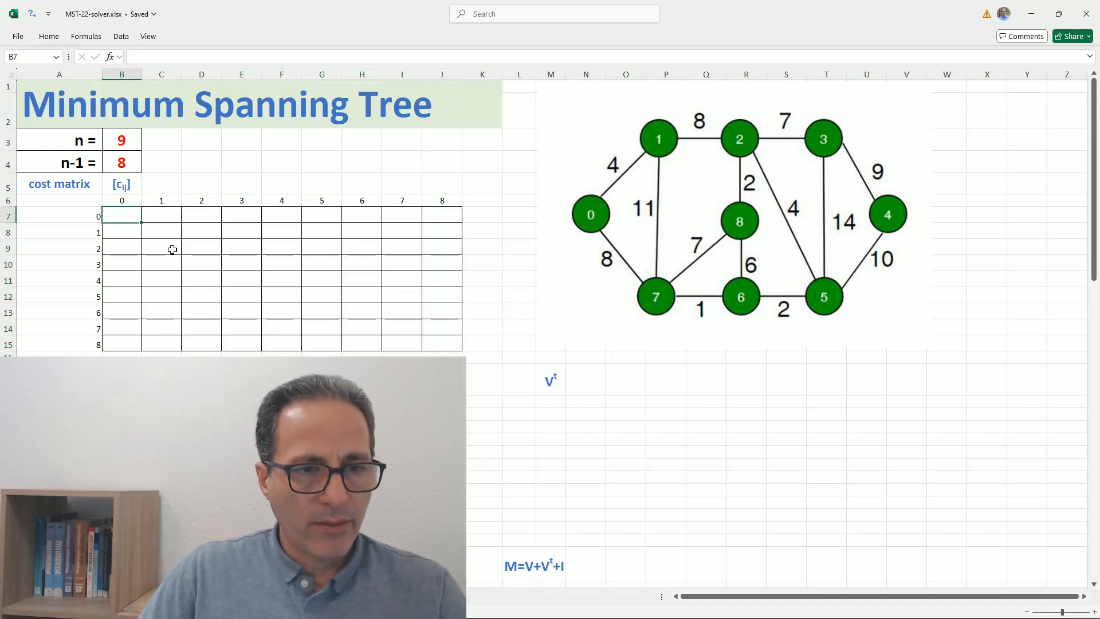
ctrl+click(162, 234)
ctrl+click(203, 255)
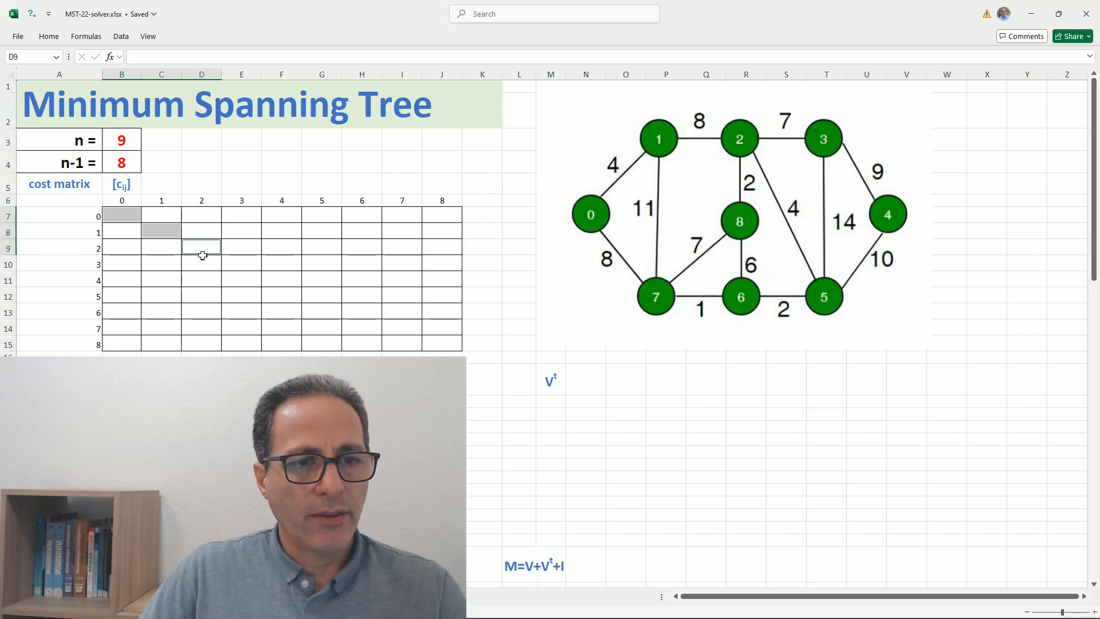
ctrl+click(236, 264)
ctrl+click(280, 280)
ctrl+click(324, 295)
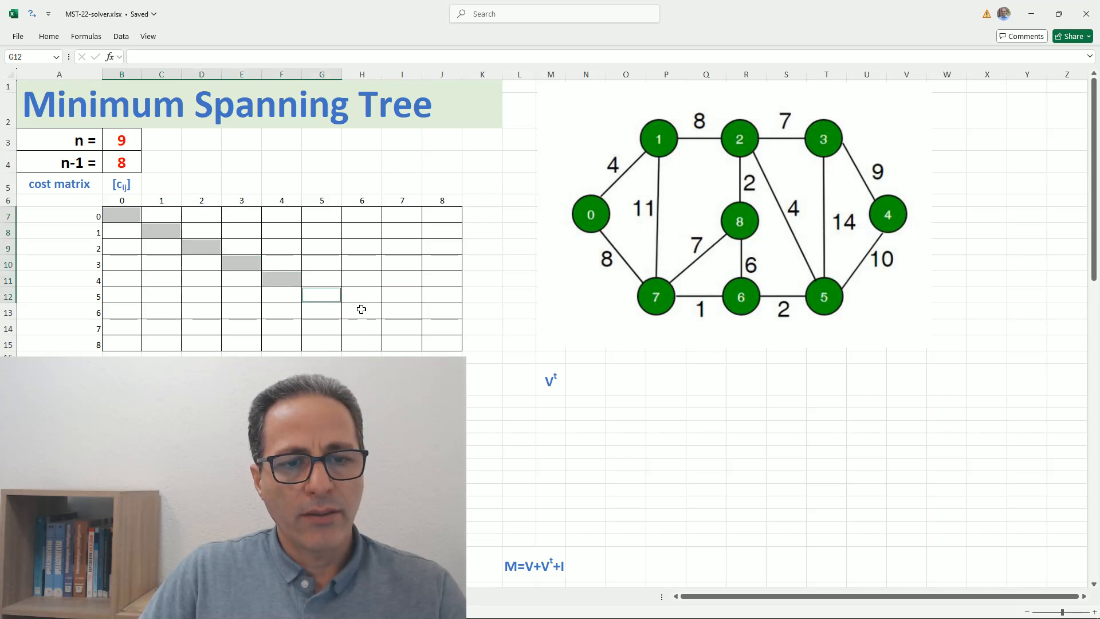
ctrl+click(361, 309)
ctrl+click(398, 328)
ctrl+click(435, 343)
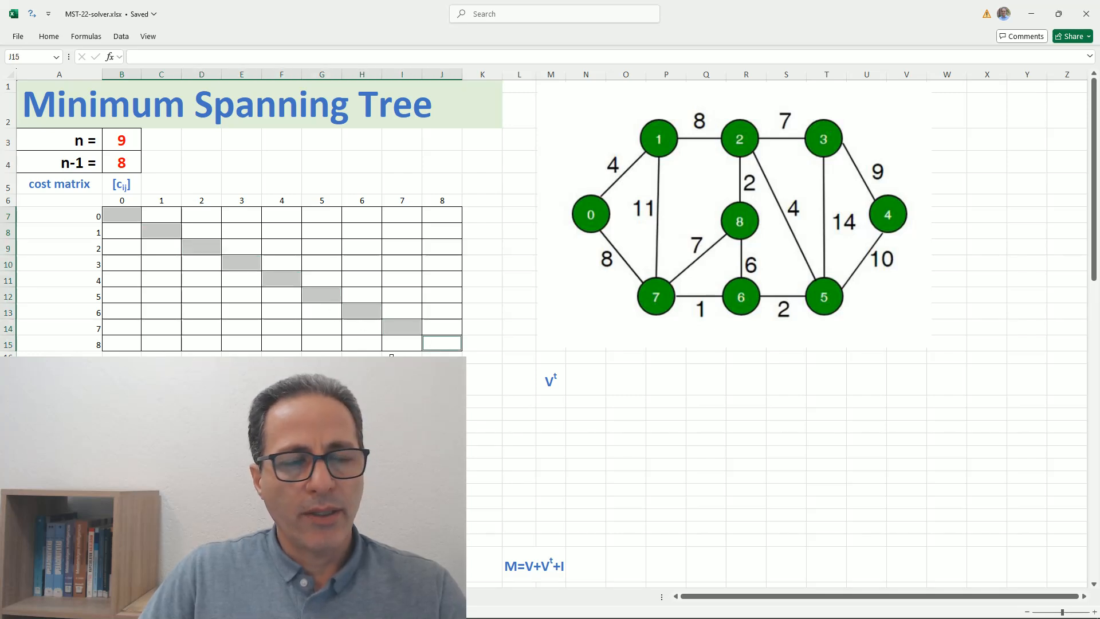
click(46, 37)
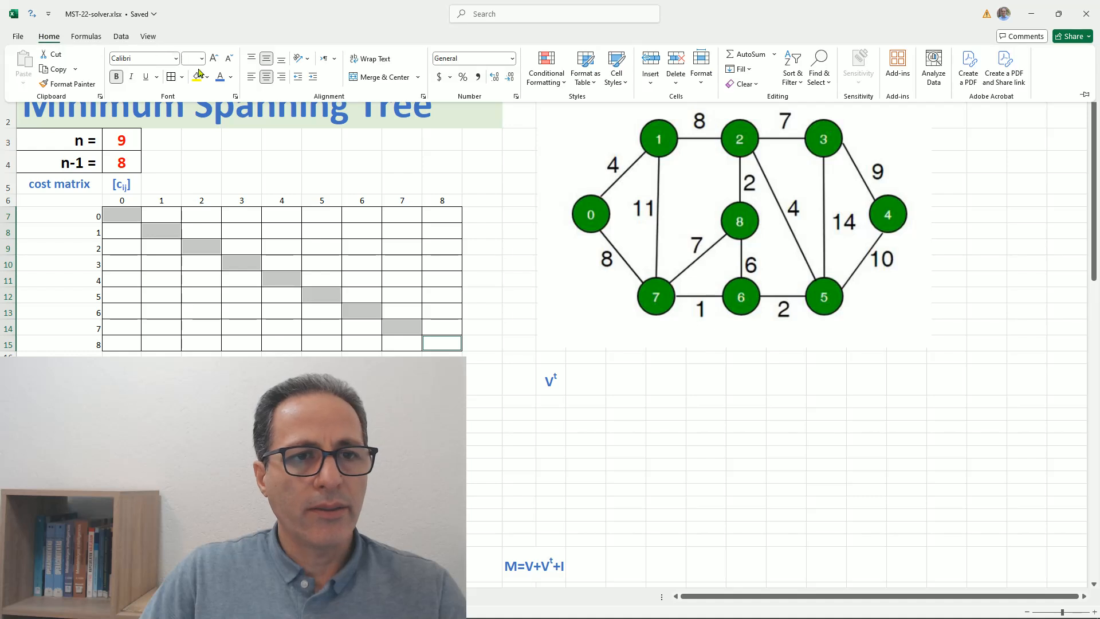
click(196, 77)
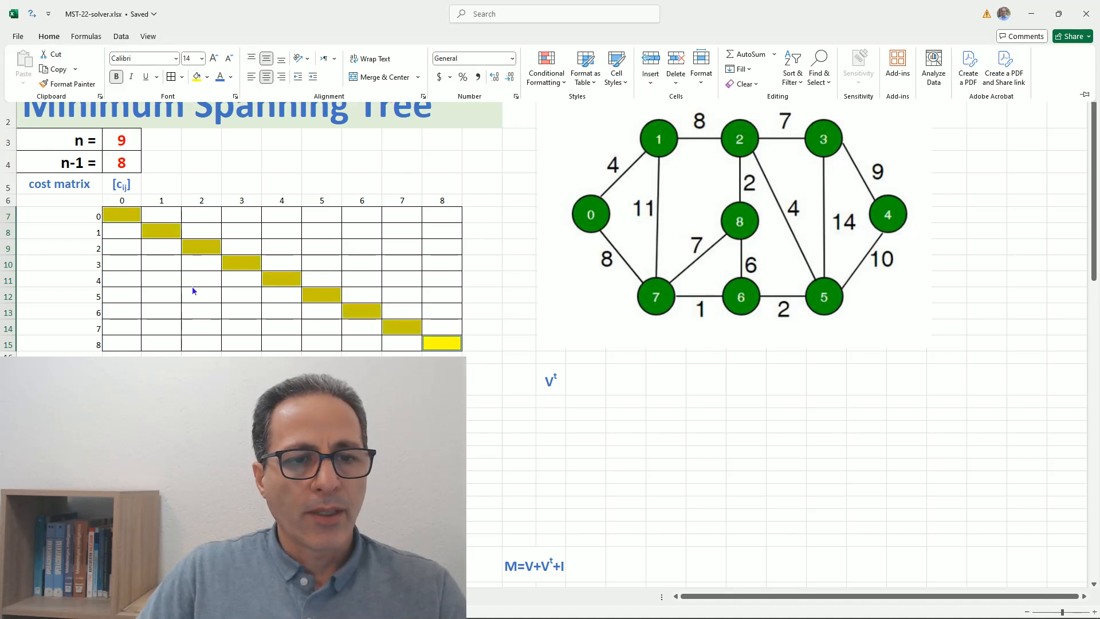
click(293, 245)
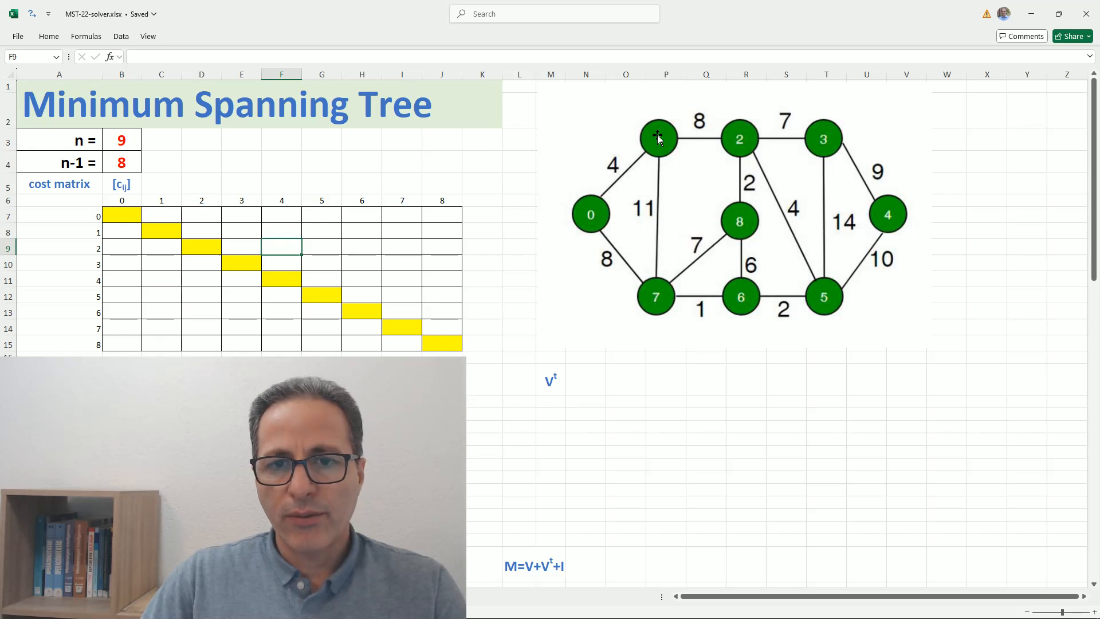
Enter the edge costs of node 0 in its matrix row: 4 under node 1 and 8 under node 7.
click(164, 215)
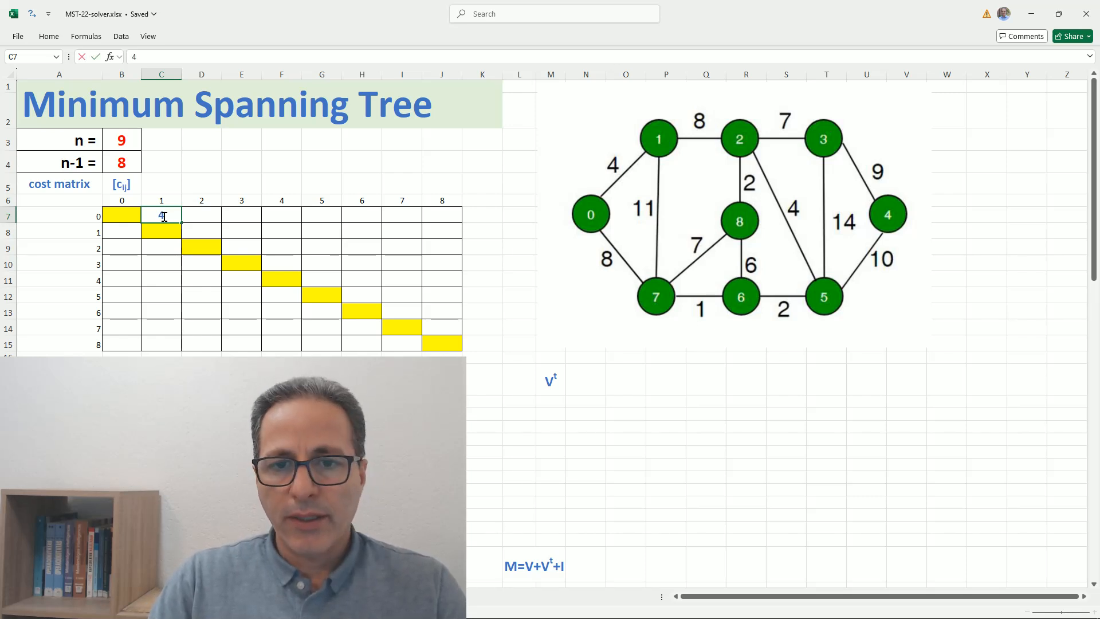
key(Tab)
key(Tab)
key(Tab)
key(Tab)
key(Tab)
key(Tab)
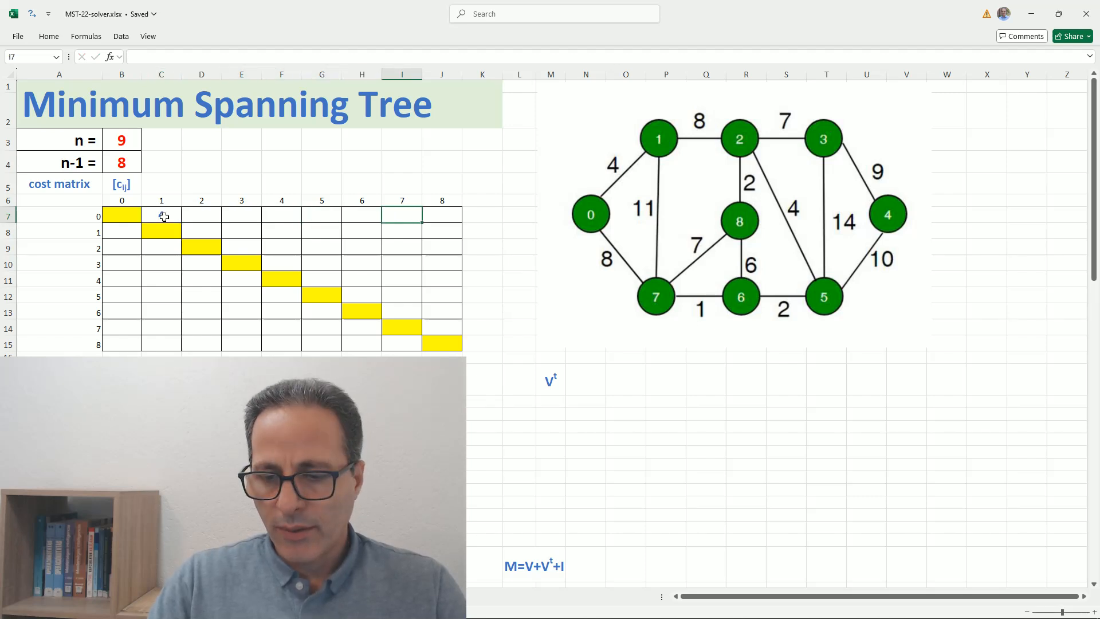
text(8)
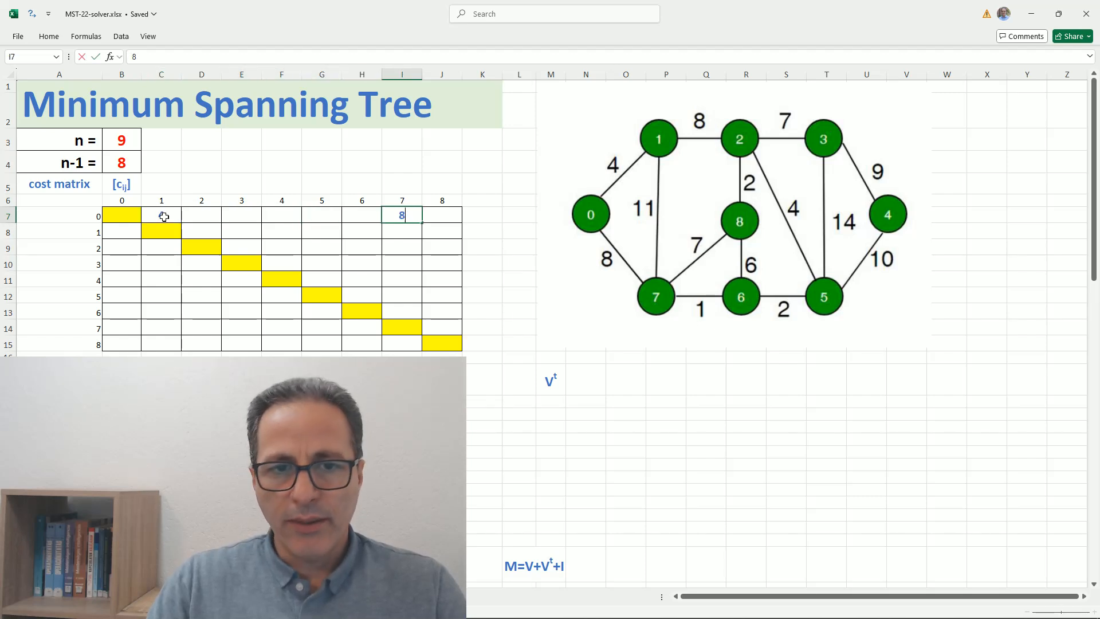
Enter the edge costs of node 1 in its matrix row: 8 under node 2 and 11 under node 7.
click(198, 229)
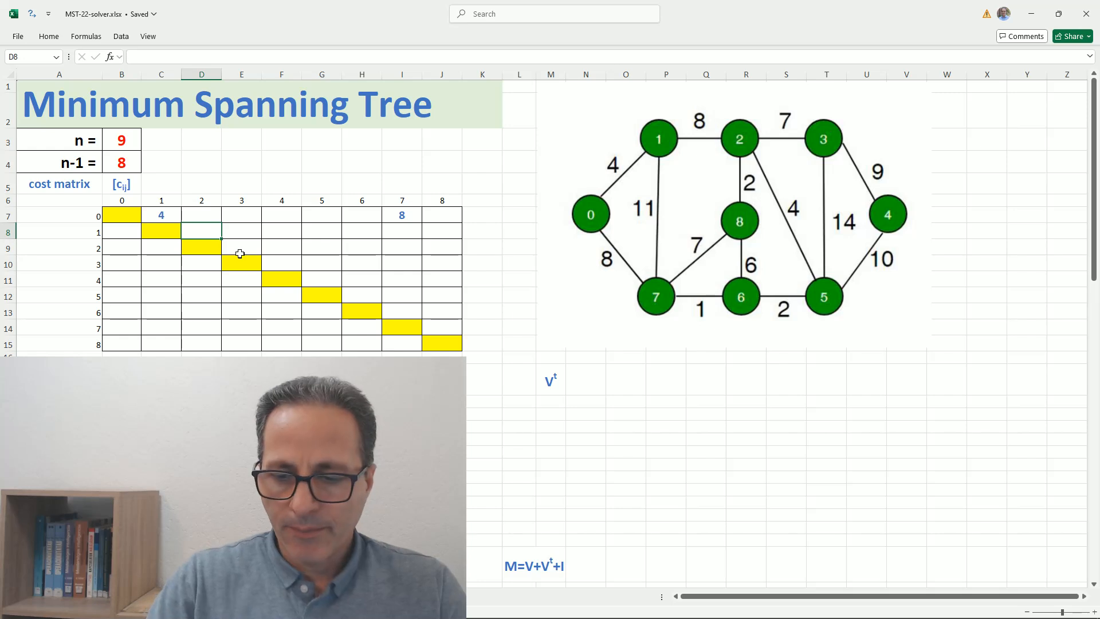
text(8)
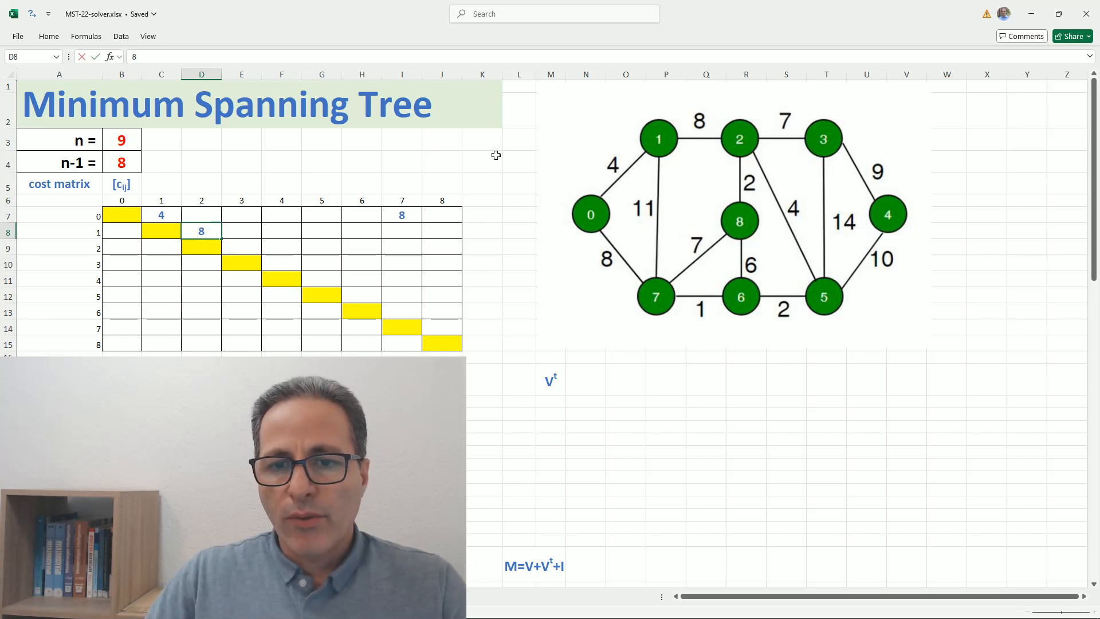
click(403, 230)
text(11)
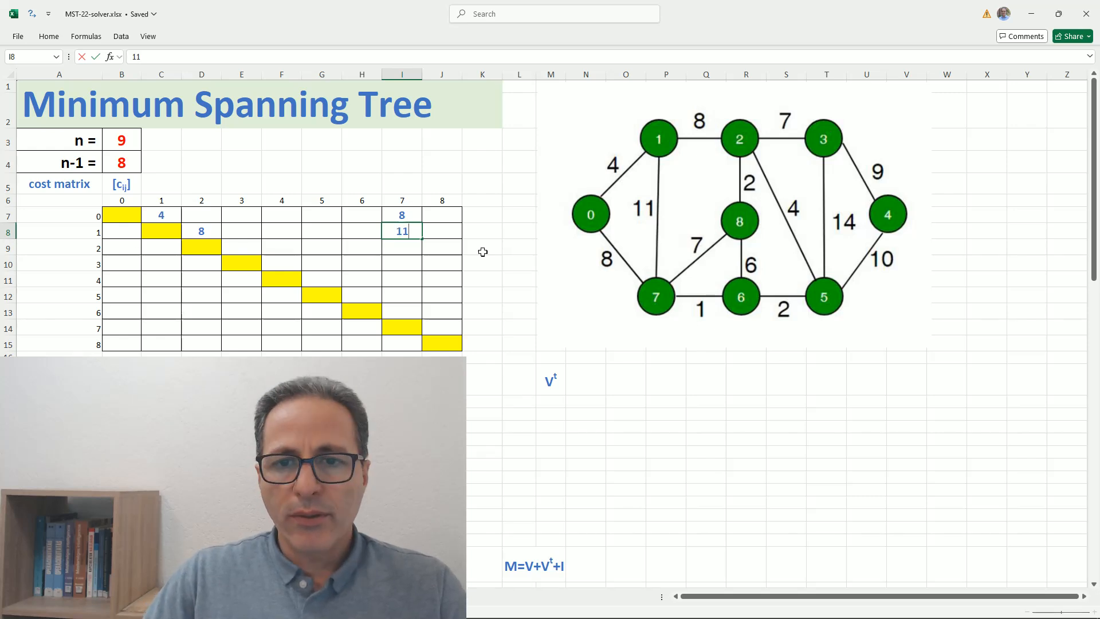
Enter the edge costs of node 2 in its matrix row: 7 under node 3 and 2 under node 8.
click(240, 246)
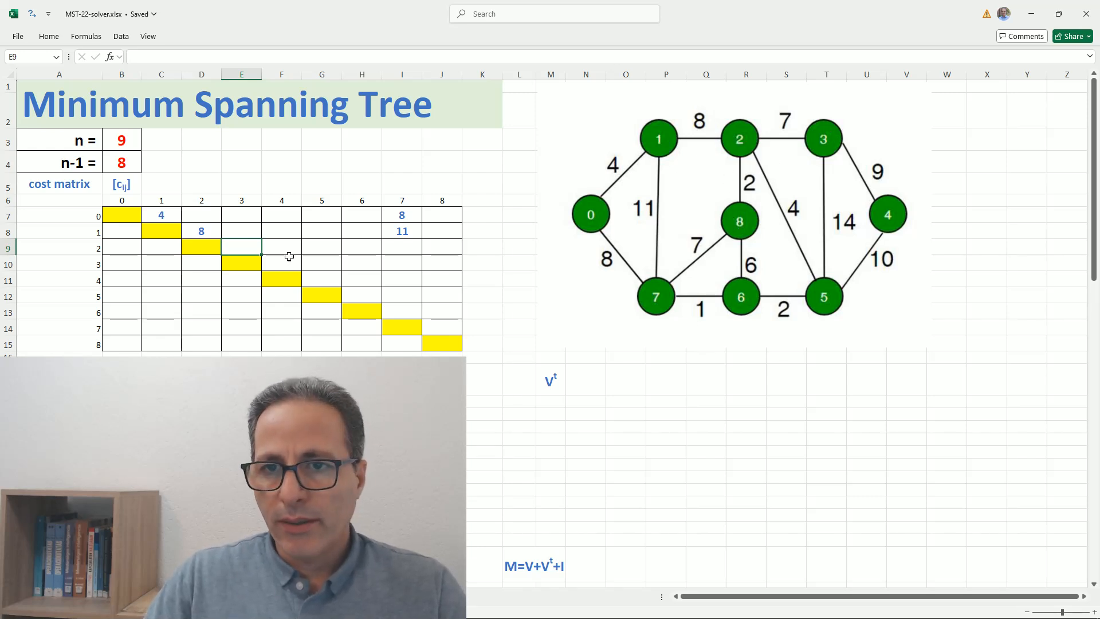
text(7)
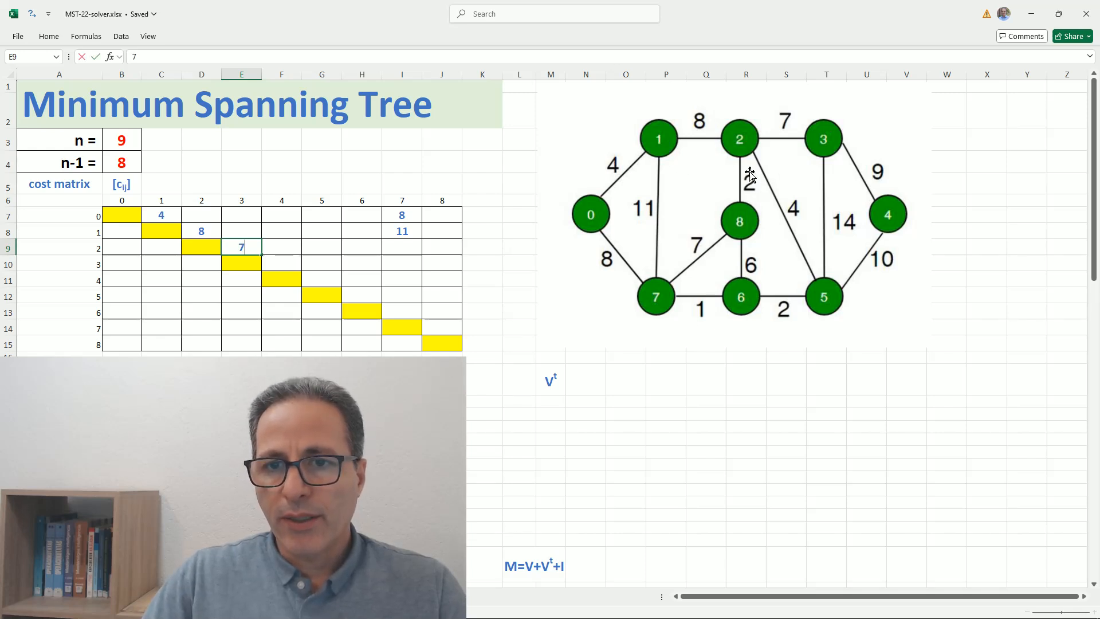
click(441, 247)
text(2)
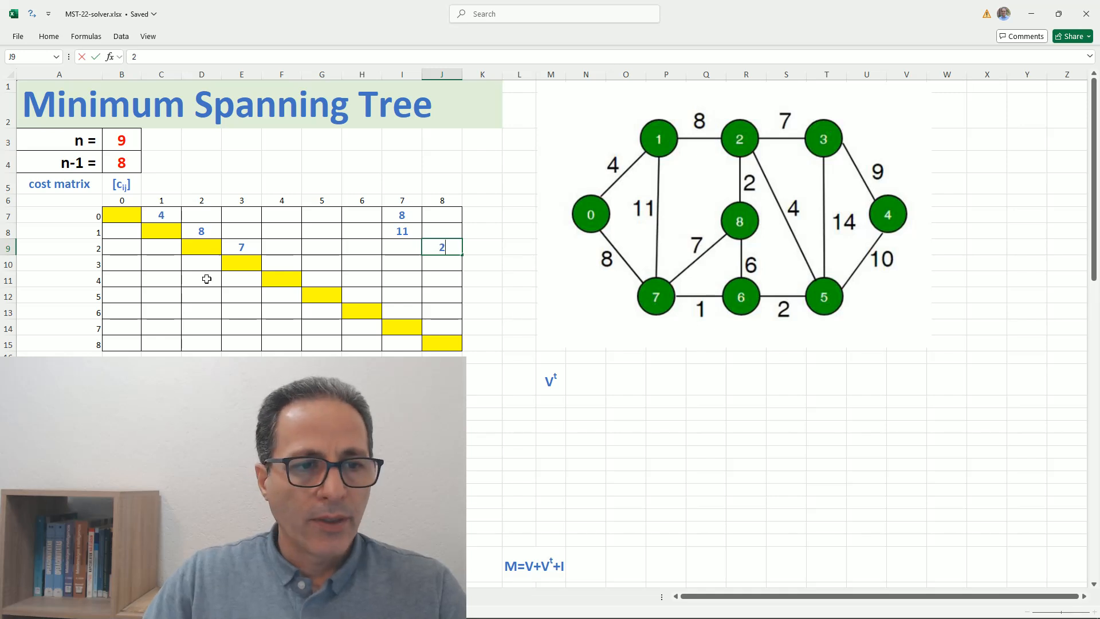
Enter the edge costs of node 3 in its matrix row: 9 under node 4 and 14 under node 5.
click(289, 264)
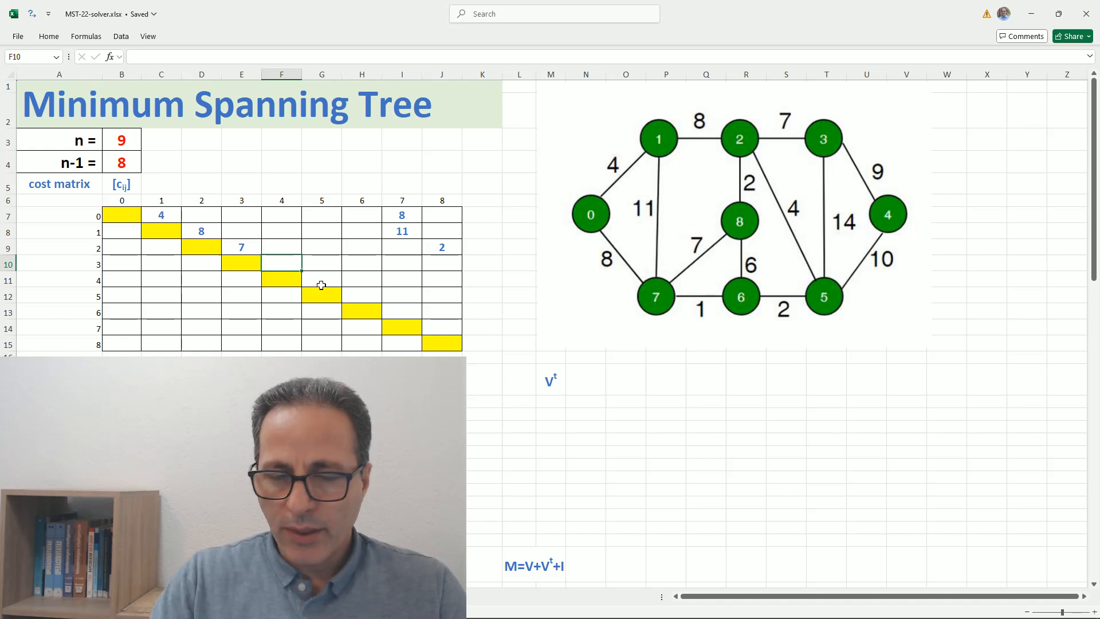
key(Tab)
text(14)
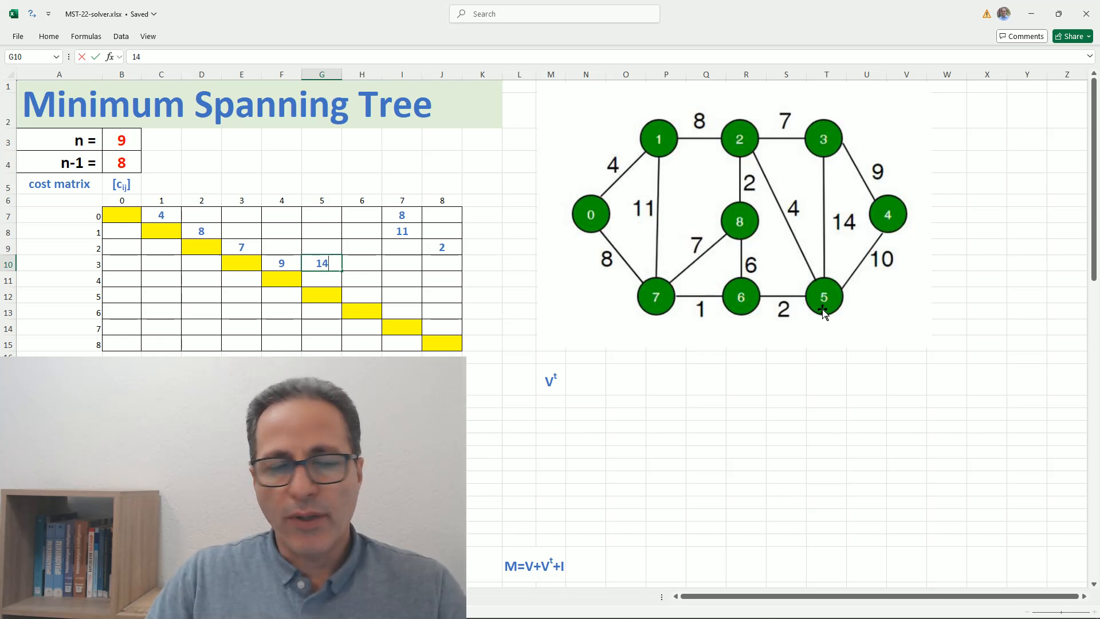
Enter cost 10 under node 5 in the row of node 4, and cost 2 under node 6 in the row of node 5.
click(317, 277)
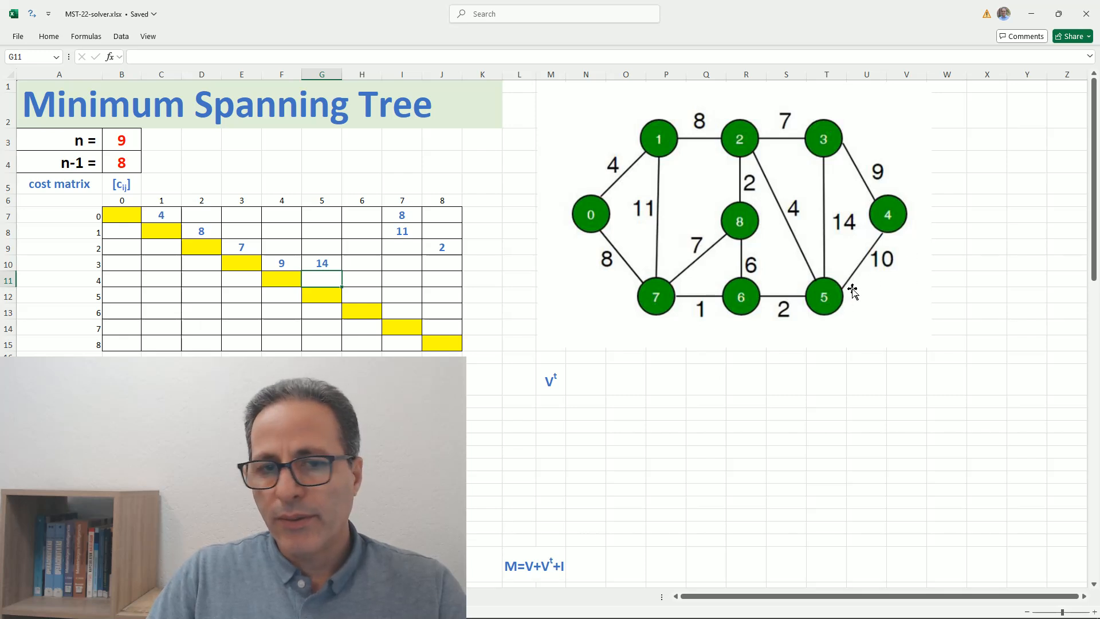
text(10)
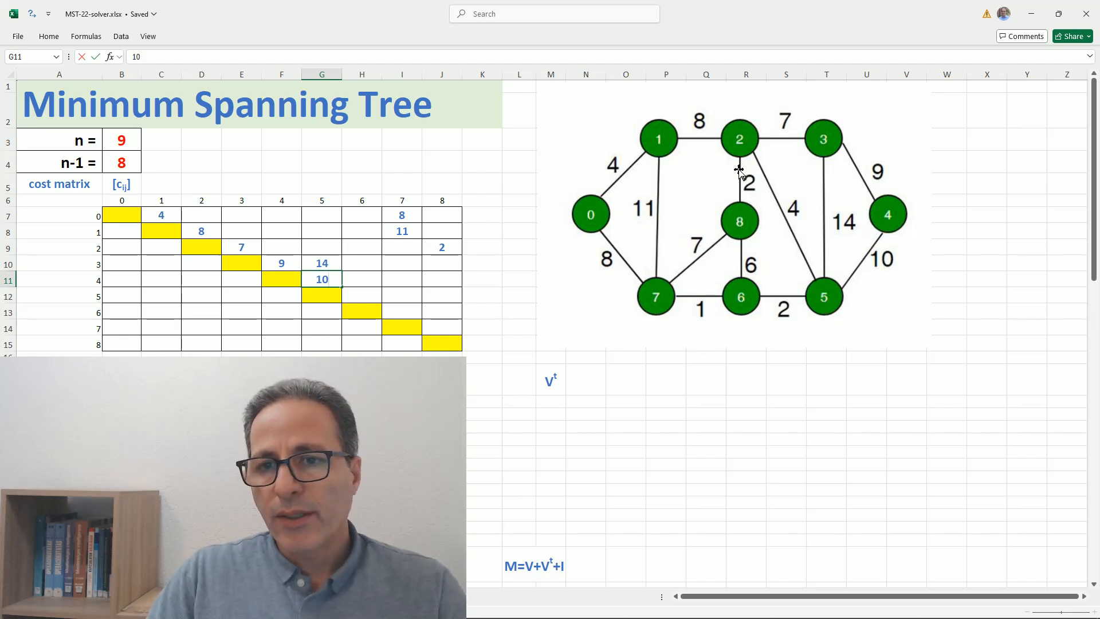
click(358, 296)
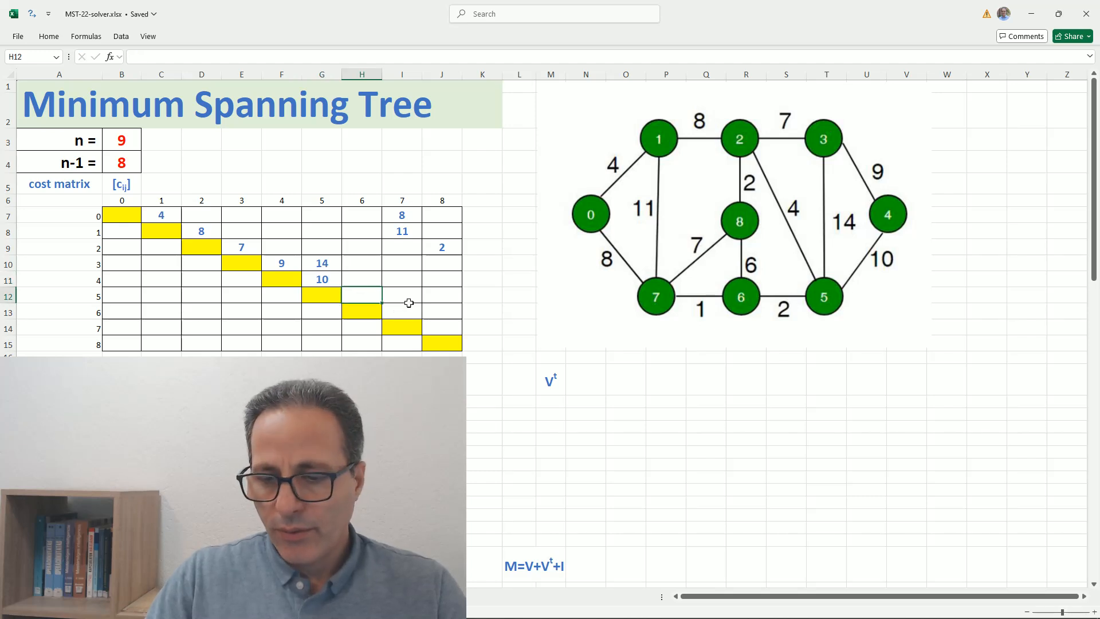
text(2)
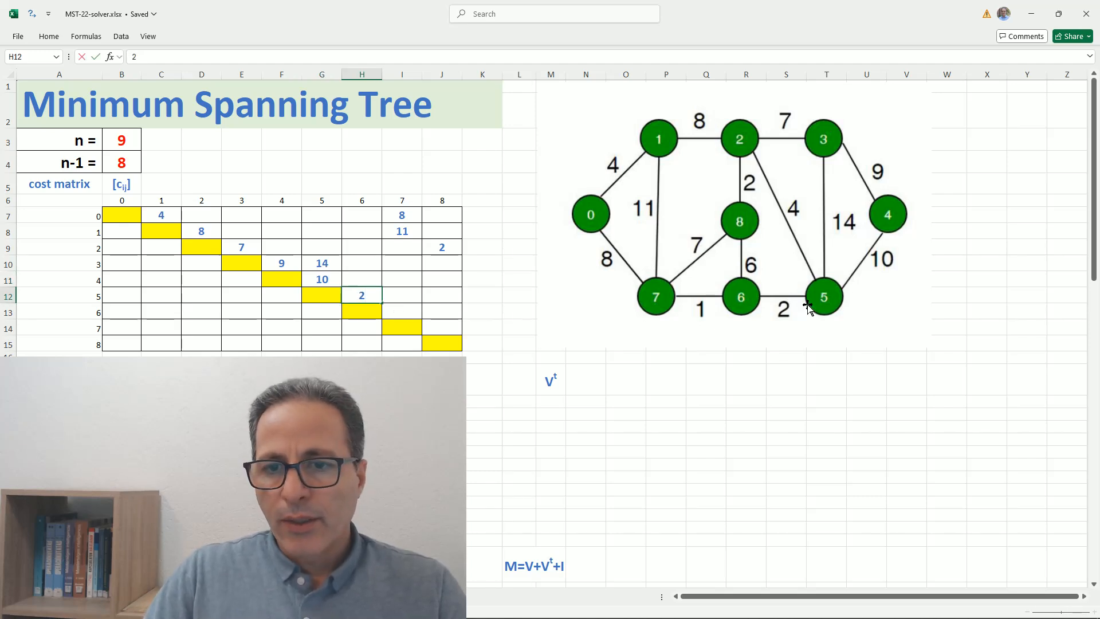
Enter costs 1 and 6 under nodes 7 and 8 in the row of node 6, and 7 under node 8 in the row of node 7.
click(400, 311)
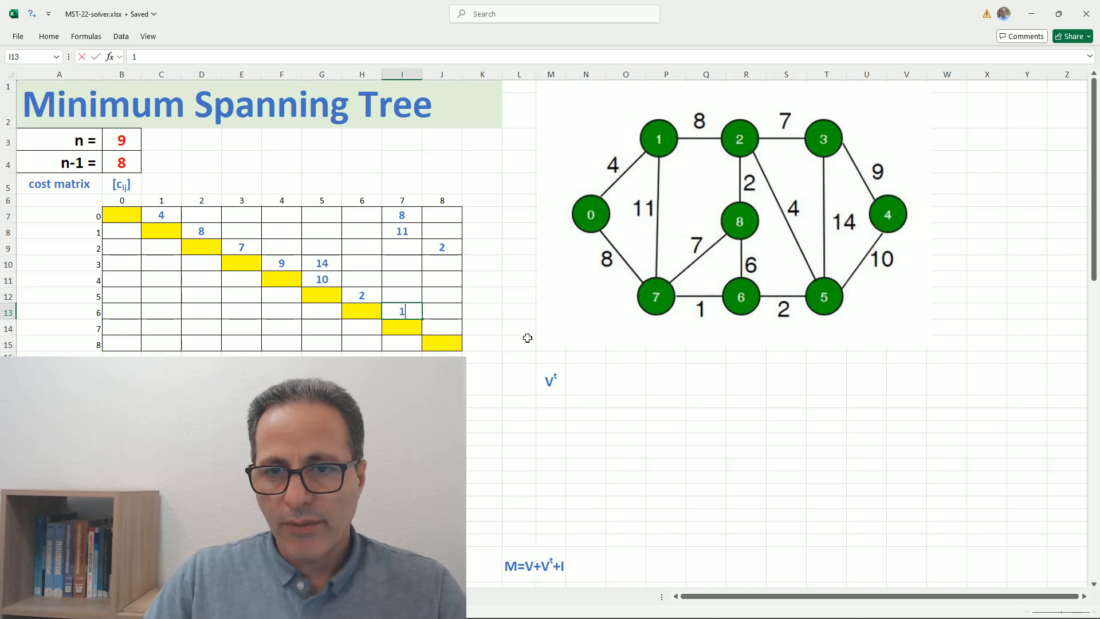
key(Tab)
text(6)
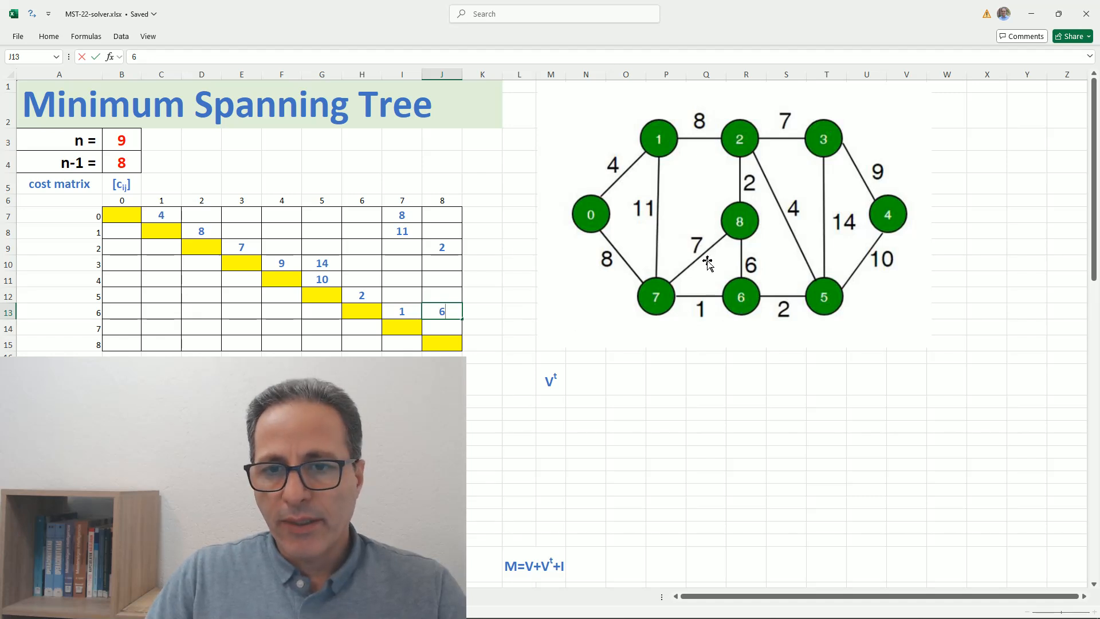
click(450, 330)
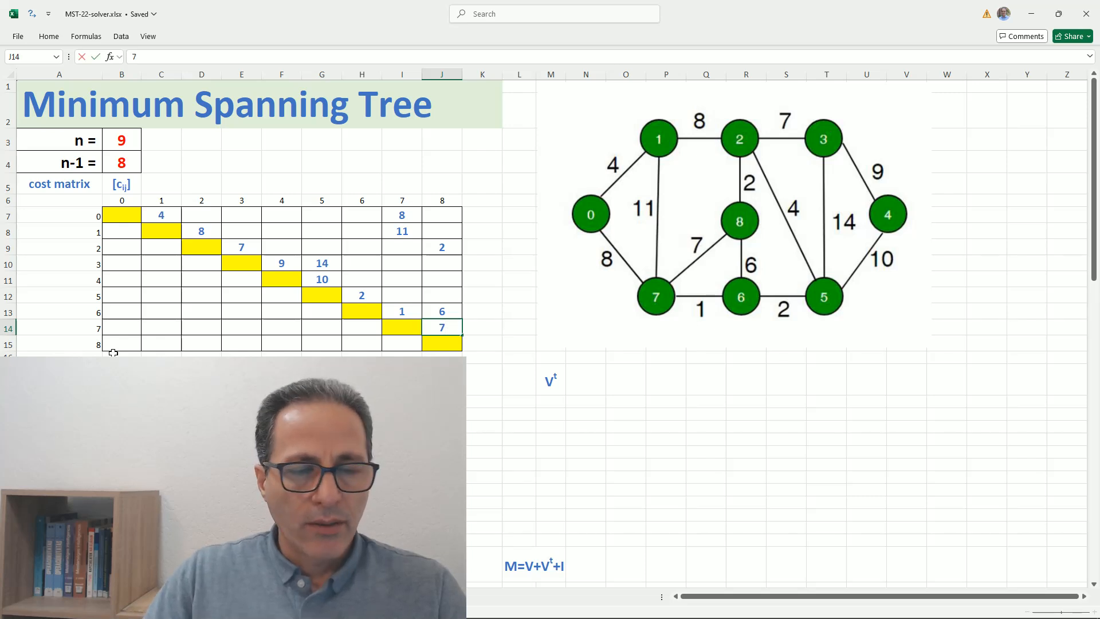
Fill all cost matrix cells that contain an edge cost with light orange.
click(161, 217)
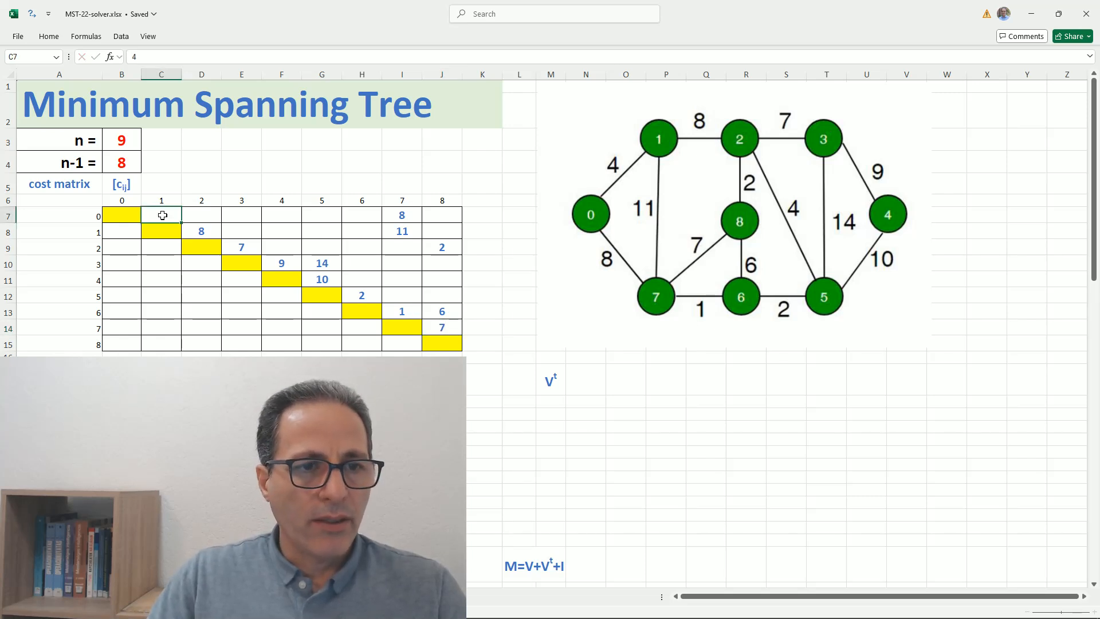
ctrl+click(402, 216)
ctrl+click(203, 229)
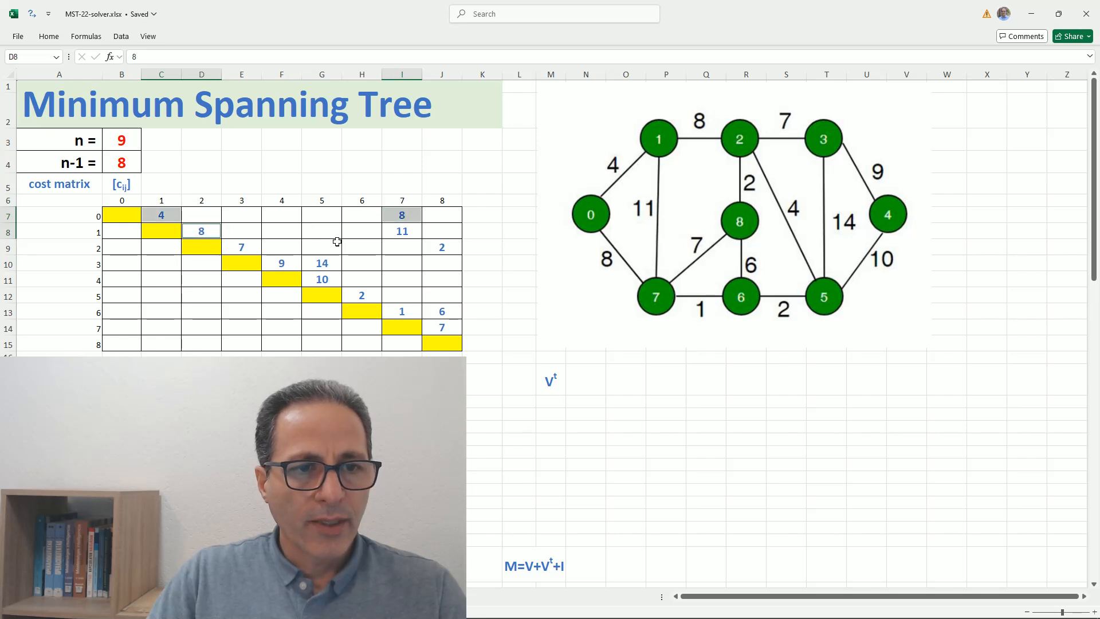
ctrl+click(402, 231)
ctrl+click(244, 247)
ctrl+click(280, 263)
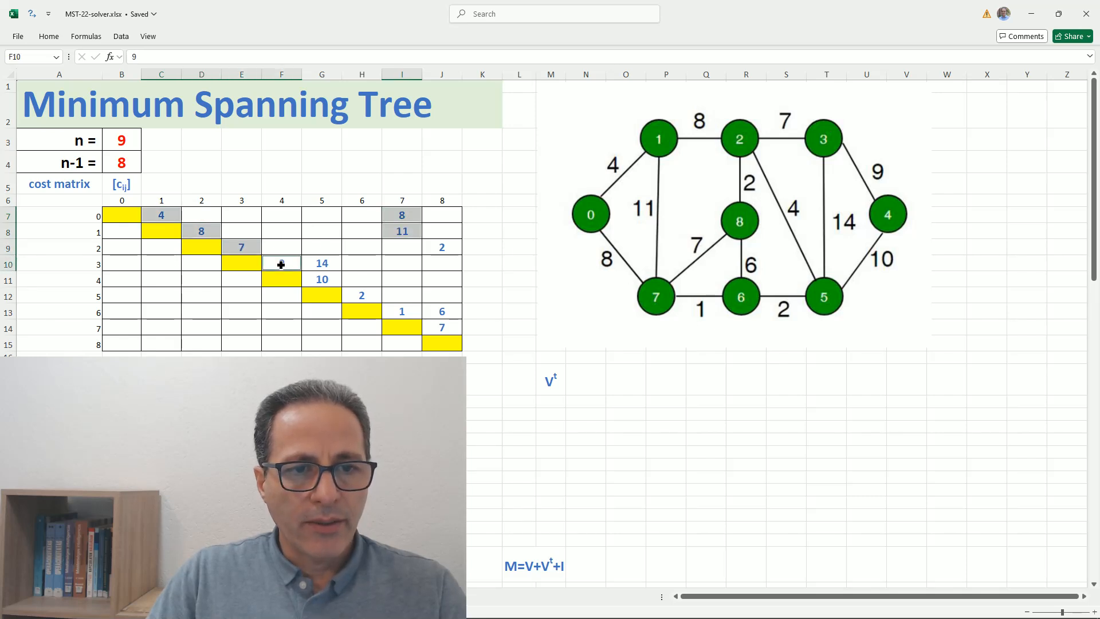
ctrl+click(321, 263)
ctrl+click(322, 279)
ctrl+click(442, 247)
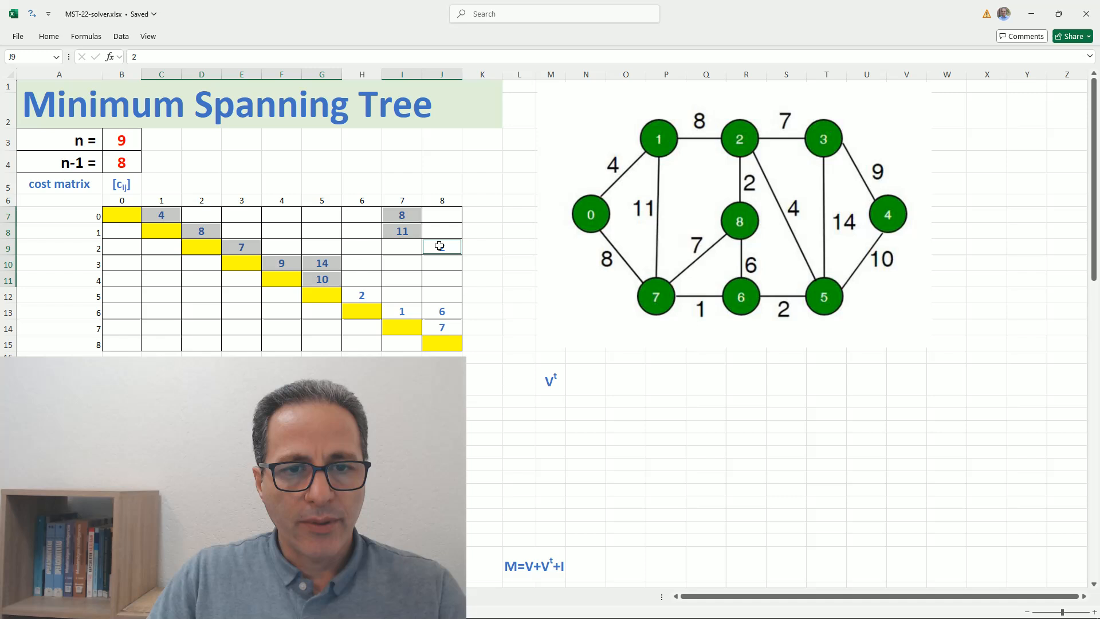
ctrl+click(362, 296)
ctrl+click(402, 311)
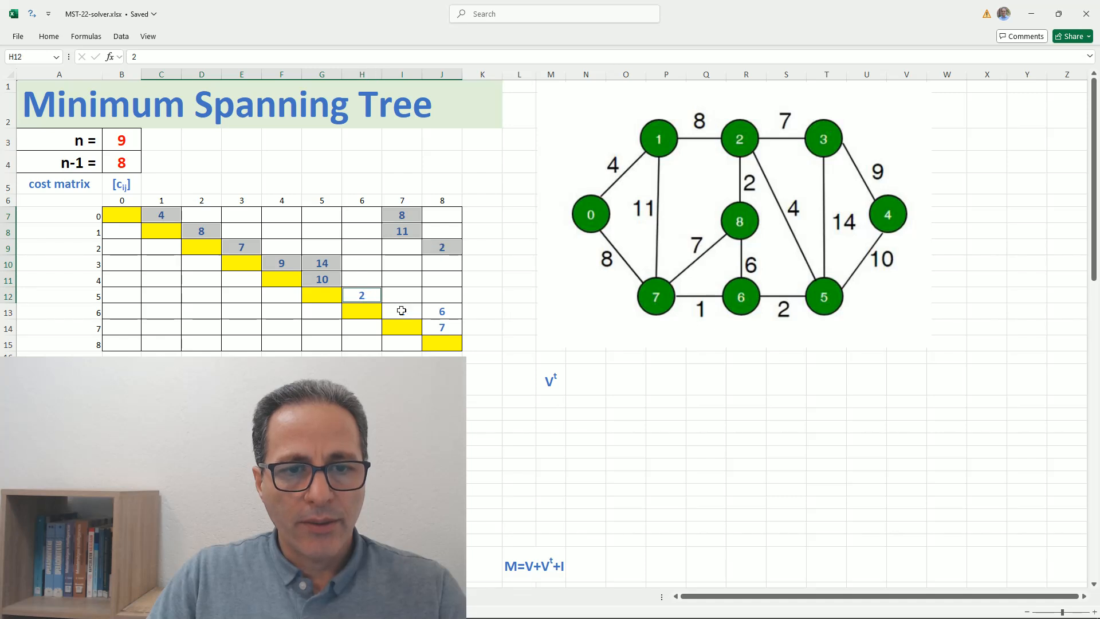
ctrl+click(446, 310)
ctrl+click(444, 327)
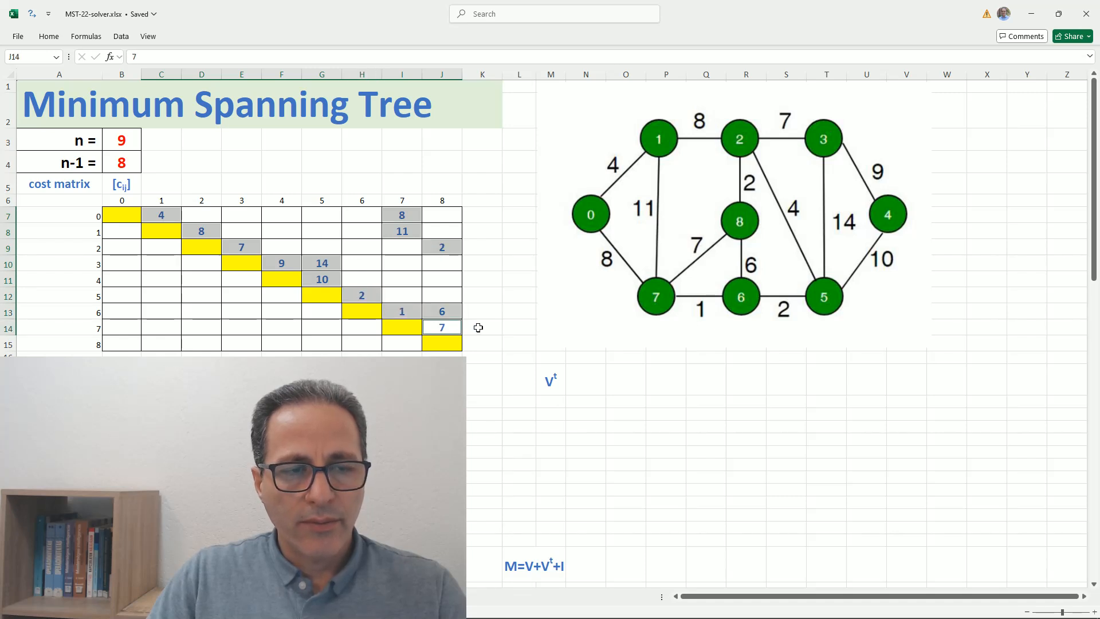
click(49, 36)
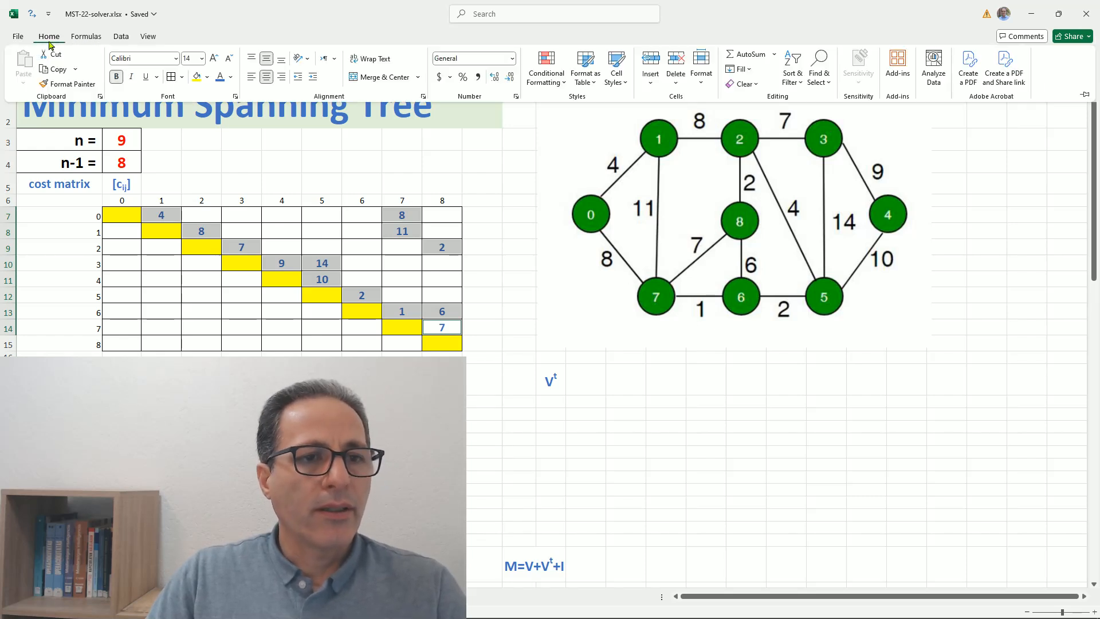
click(207, 77)
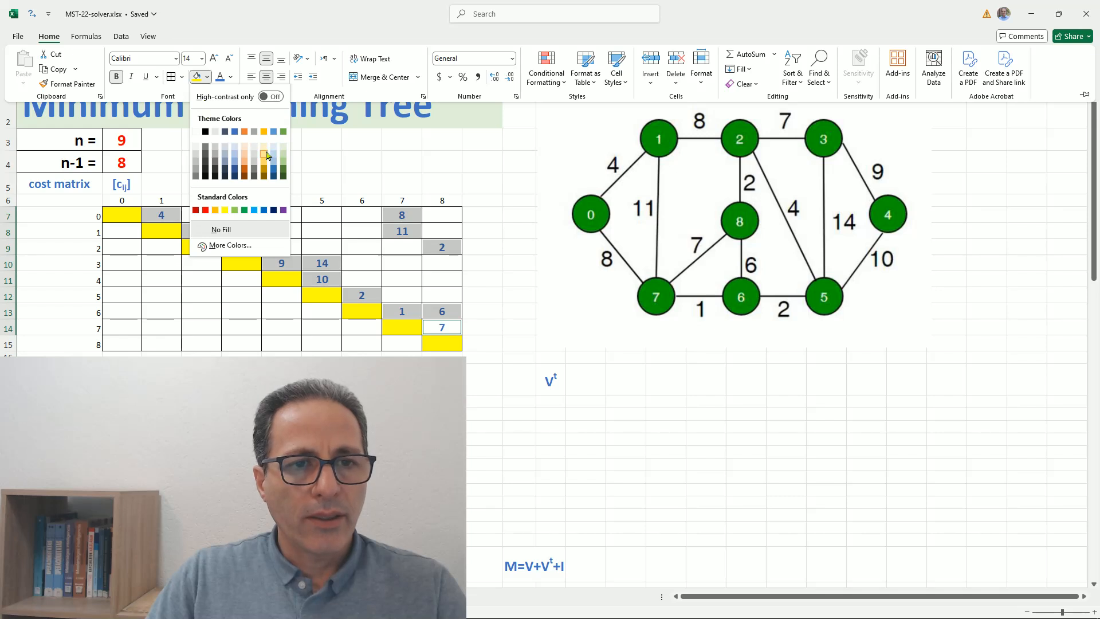
click(244, 149)
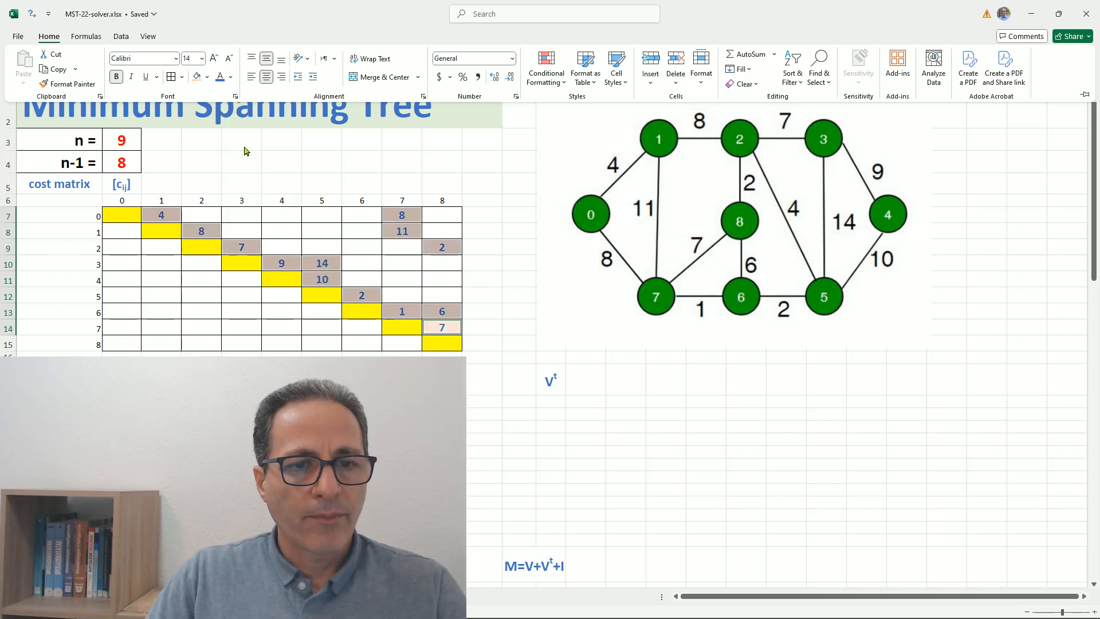
click(284, 312)
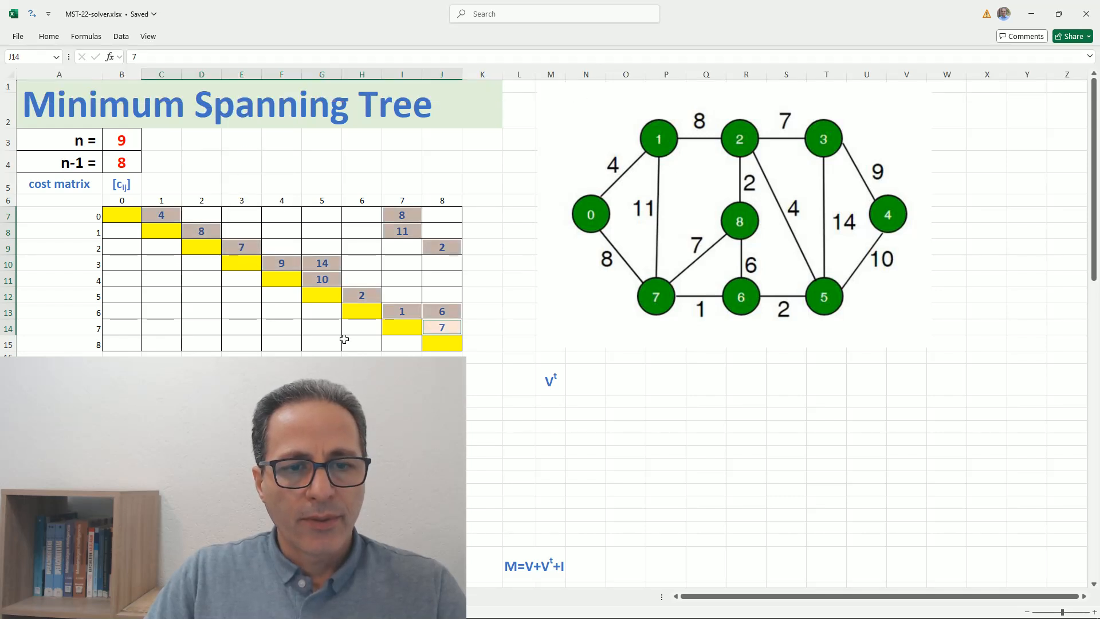
click(372, 343)
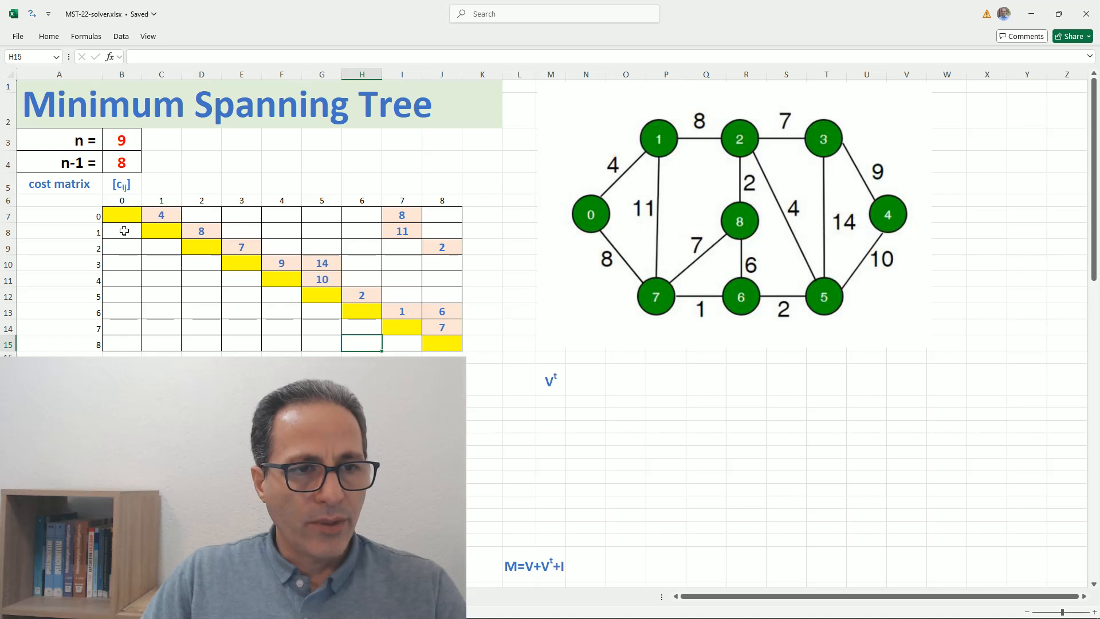
Copy the cost matrix with its node labels, A6:J15, to the variables section starting at A18.
drag(75, 202, 438, 342)
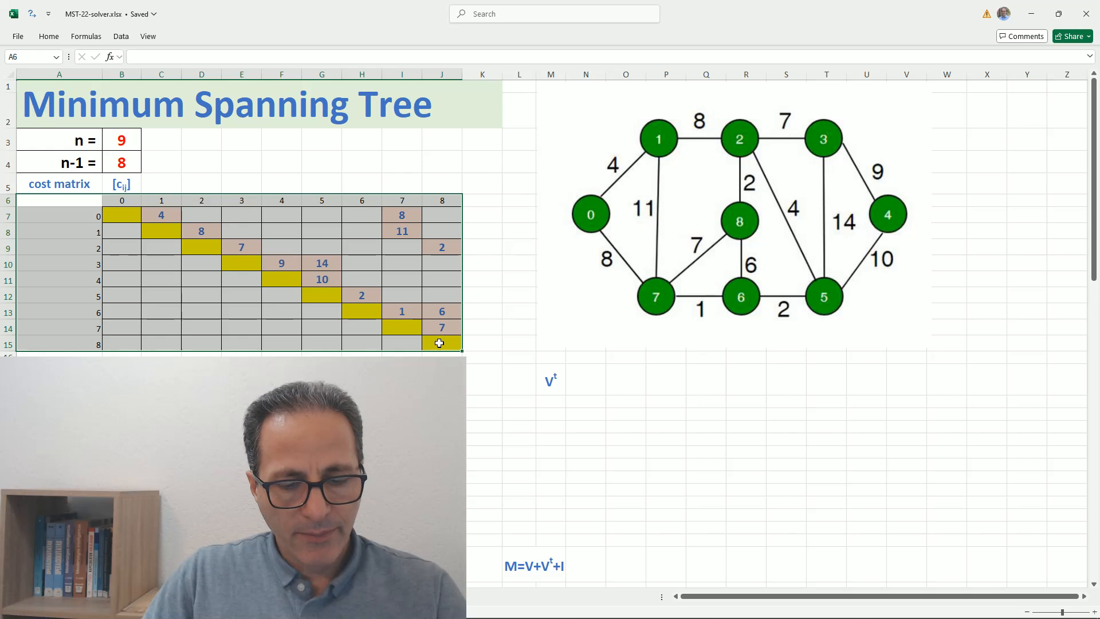
key(ctrl+c)
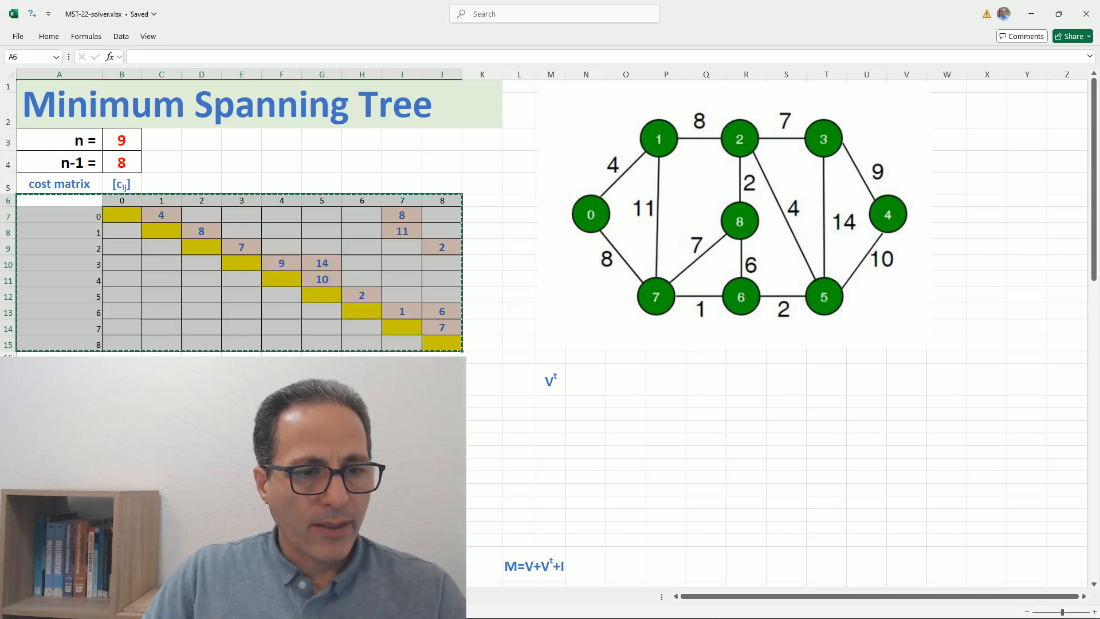
click(59, 401)
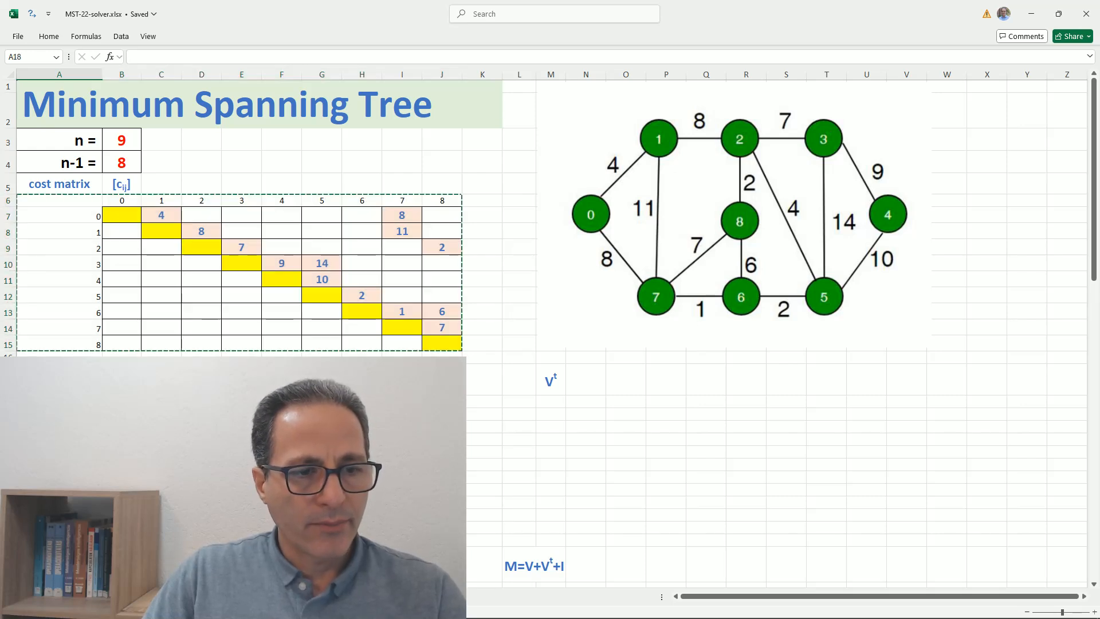
key(ctrl+v)
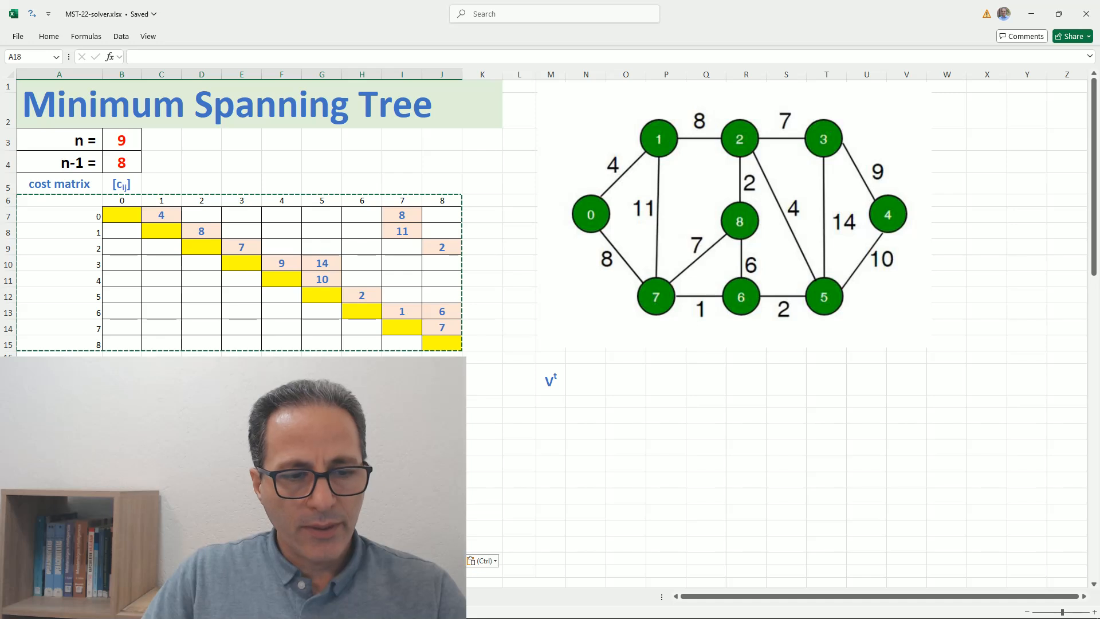
scroll(550, 332, down, 5)
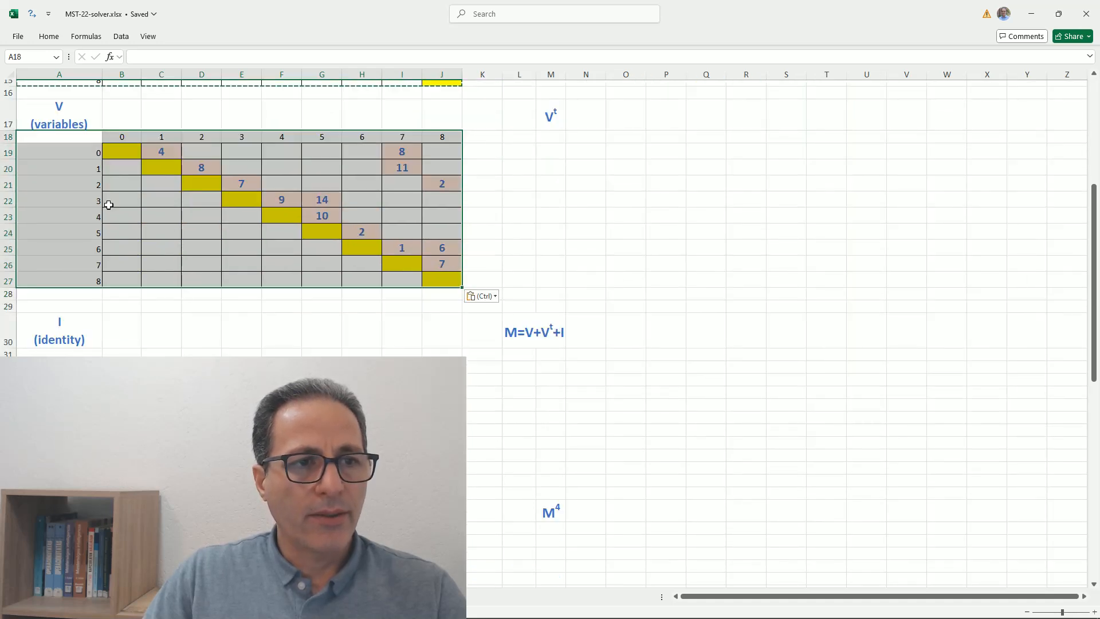
click(51, 177)
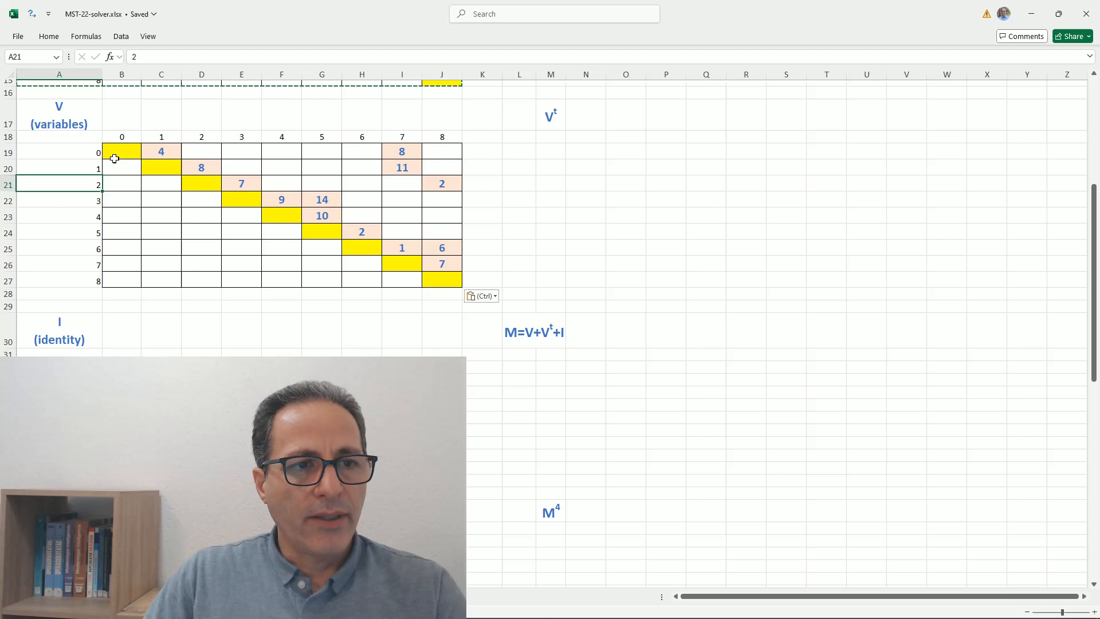
Clear the copied costs from cells B19:J27 of the variables matrix, keeping the formatting.
drag(115, 158, 439, 280)
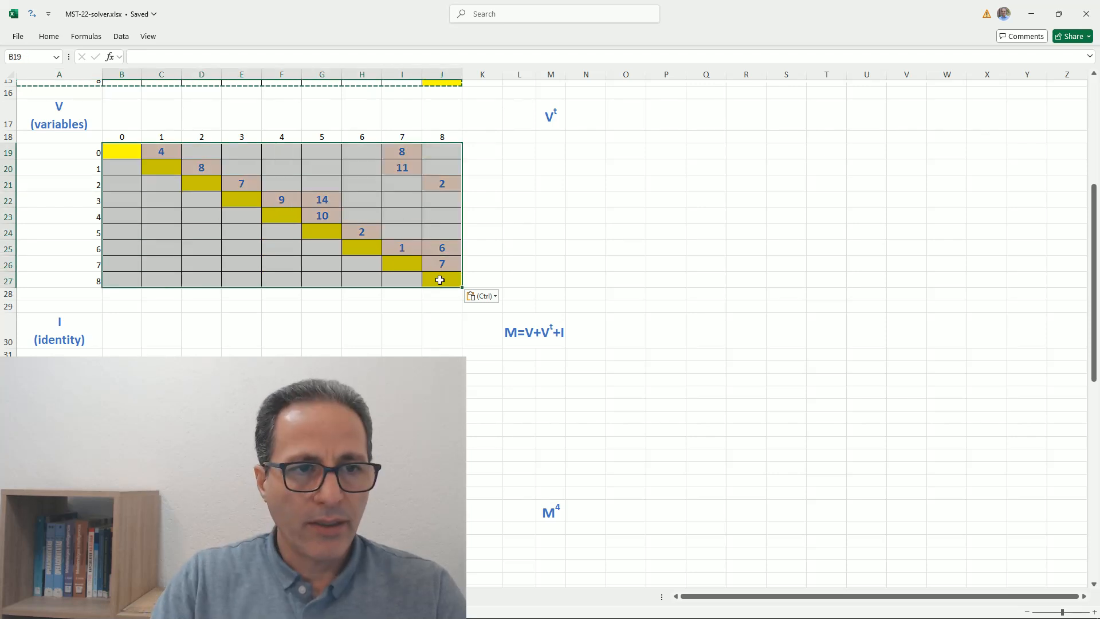
key(Delete)
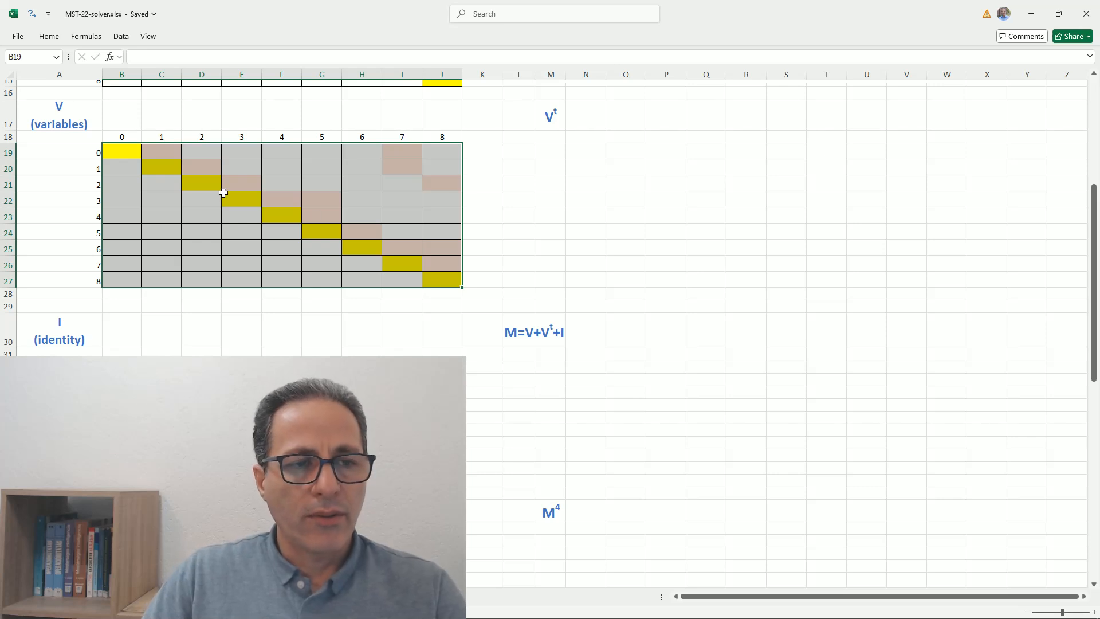
click(119, 152)
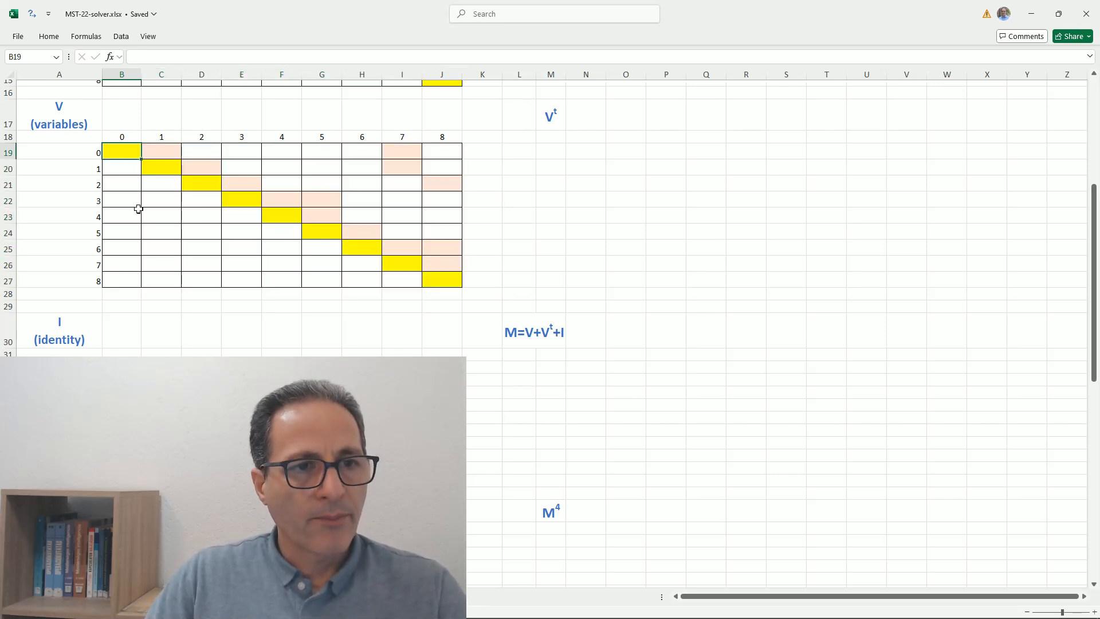
Fill the variables matrix B19:J27 with zeros using the array formula =0.
drag(121, 154, 439, 277)
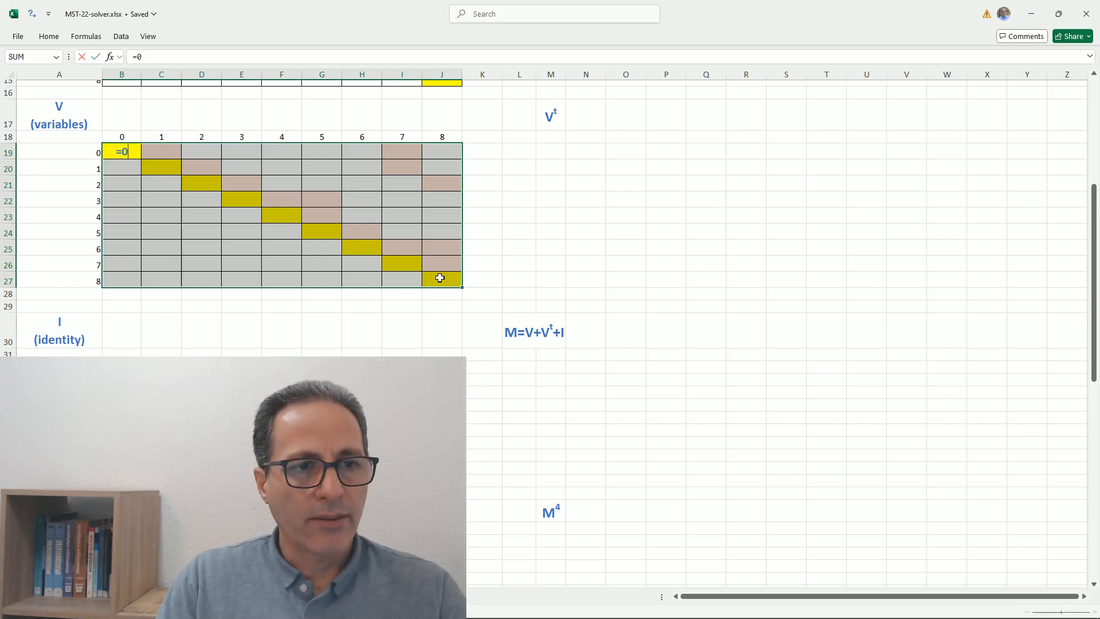
key(ctrl+shift+Return)
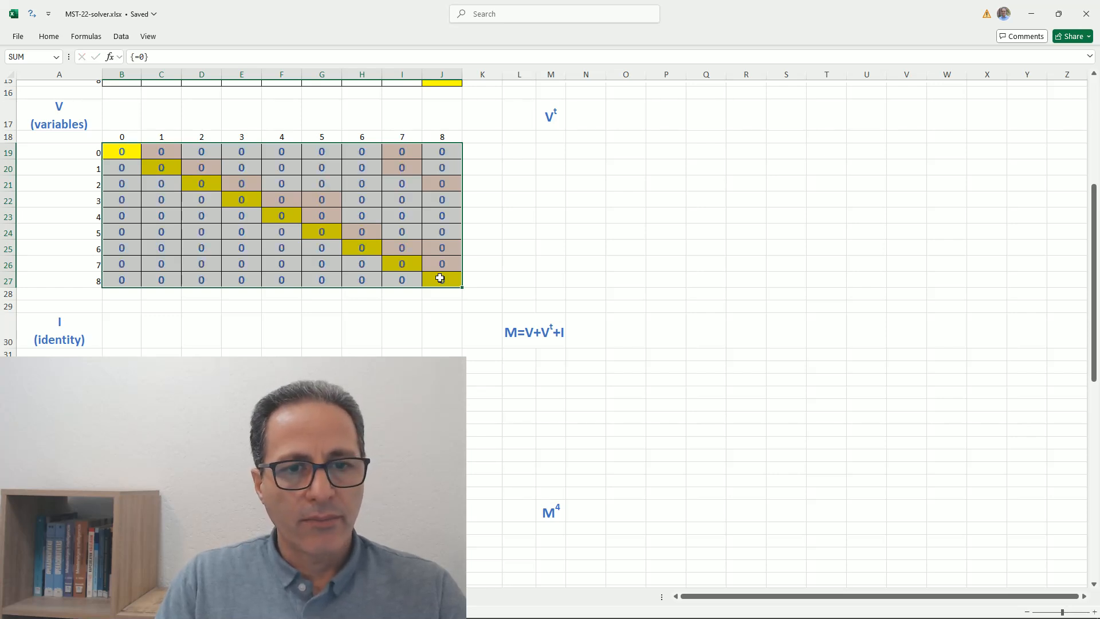
click(417, 332)
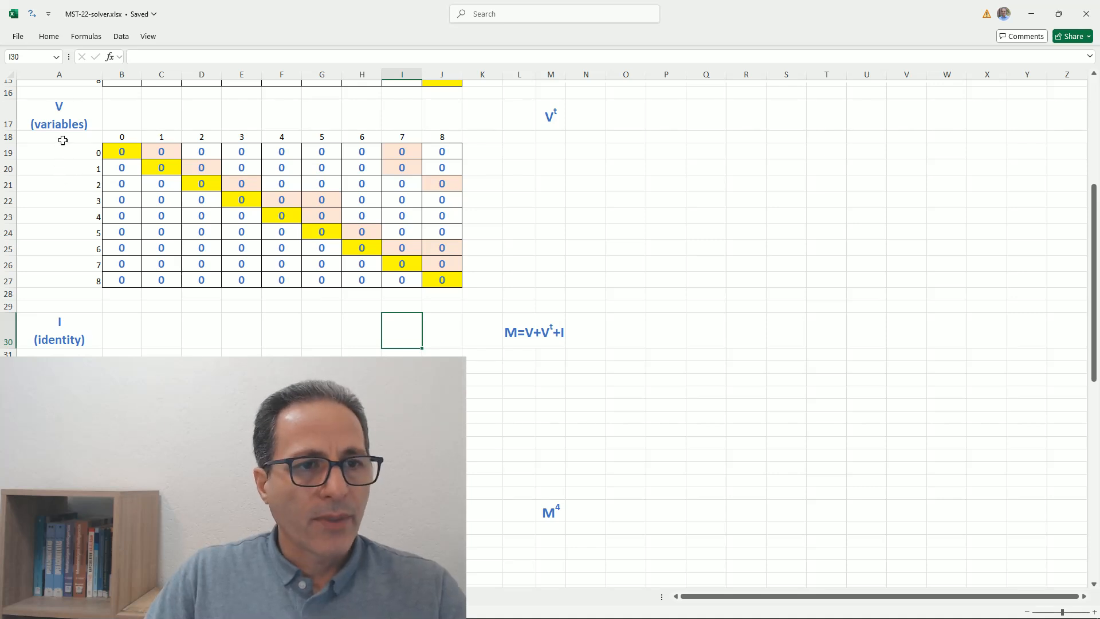
drag(63, 139, 69, 219)
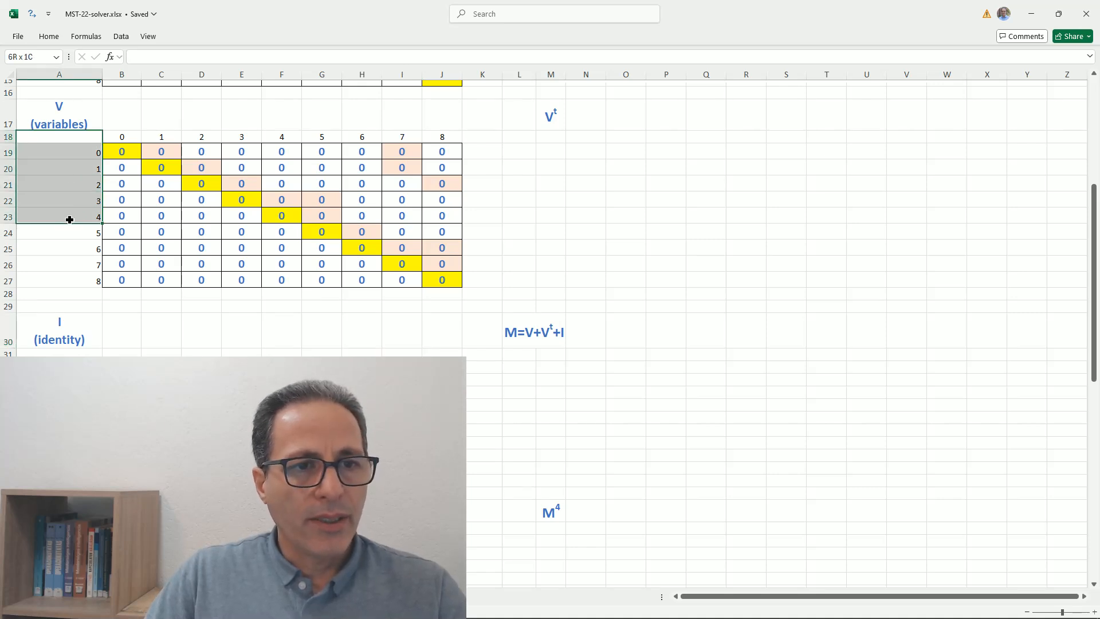
click(55, 221)
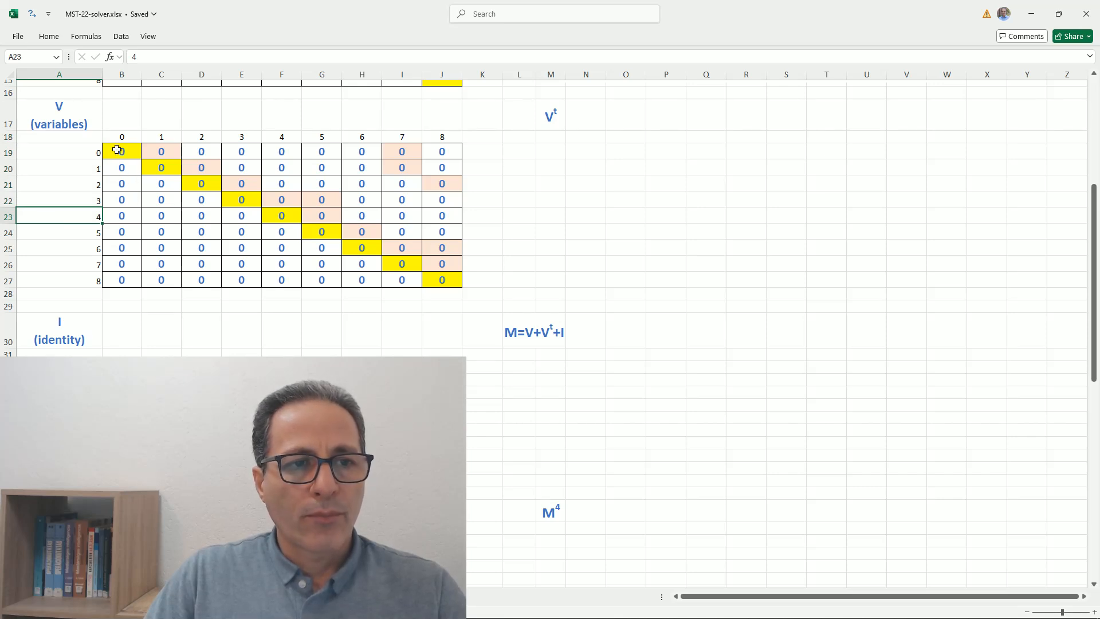
drag(120, 147, 185, 269)
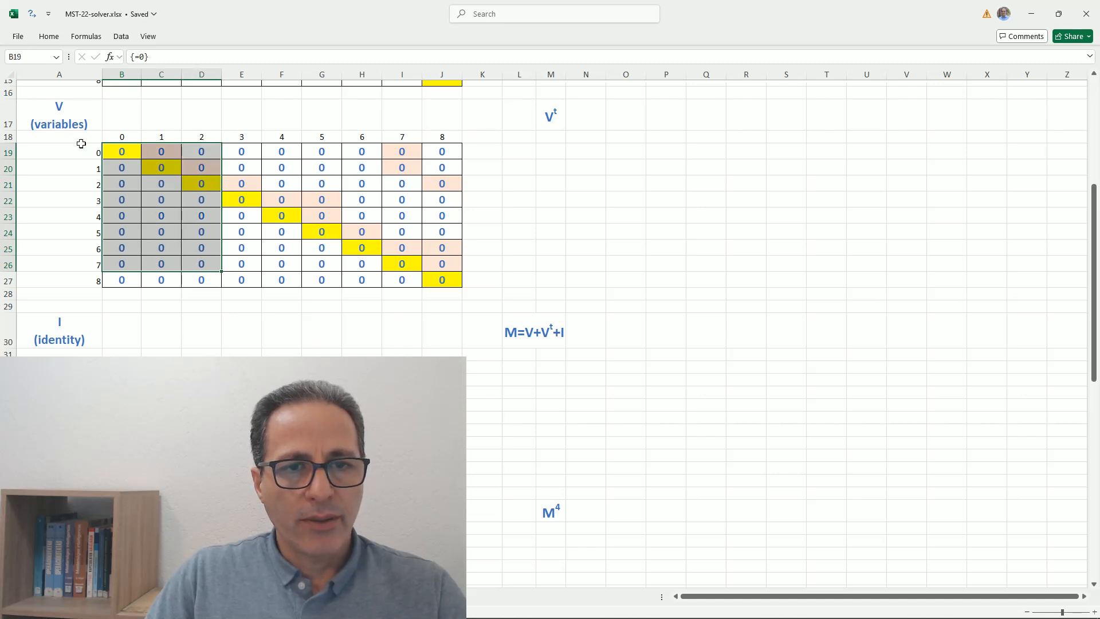
Enter the transpose of the variables matrix in N19 with the formula =TRANSPOSE(B19:J27).
click(582, 150)
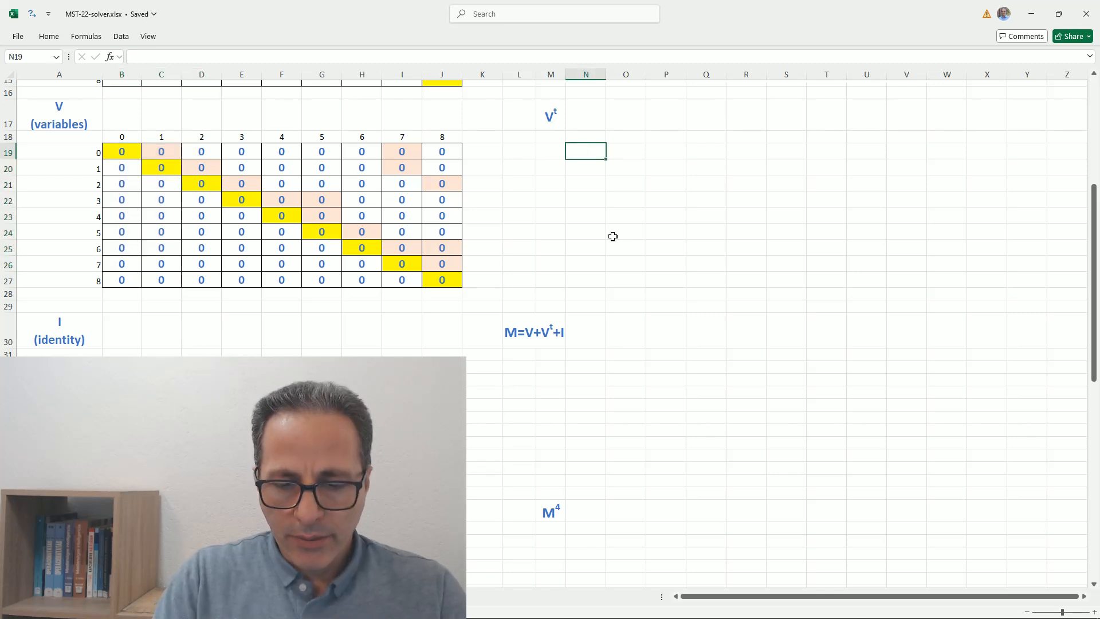
text(=)
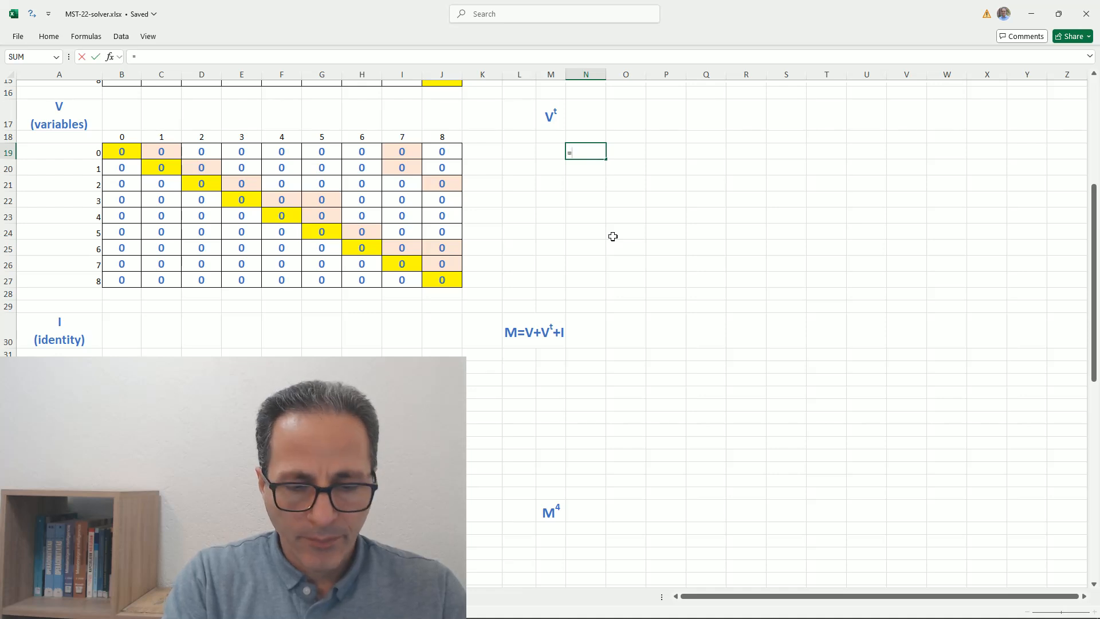
text(tra)
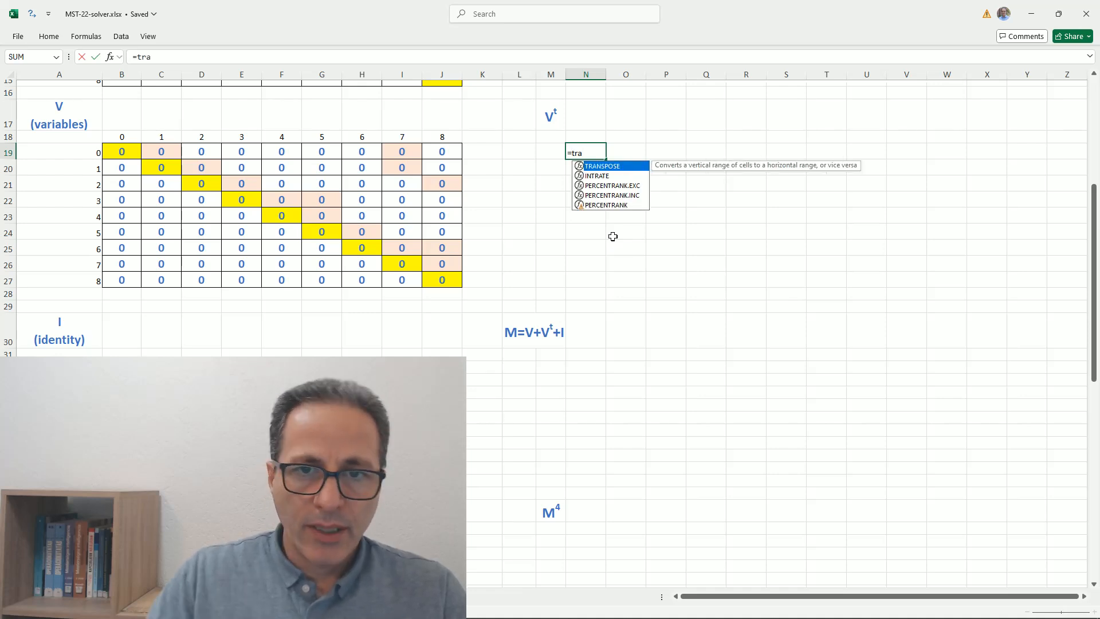
double_click(601, 167)
drag(129, 151, 439, 277)
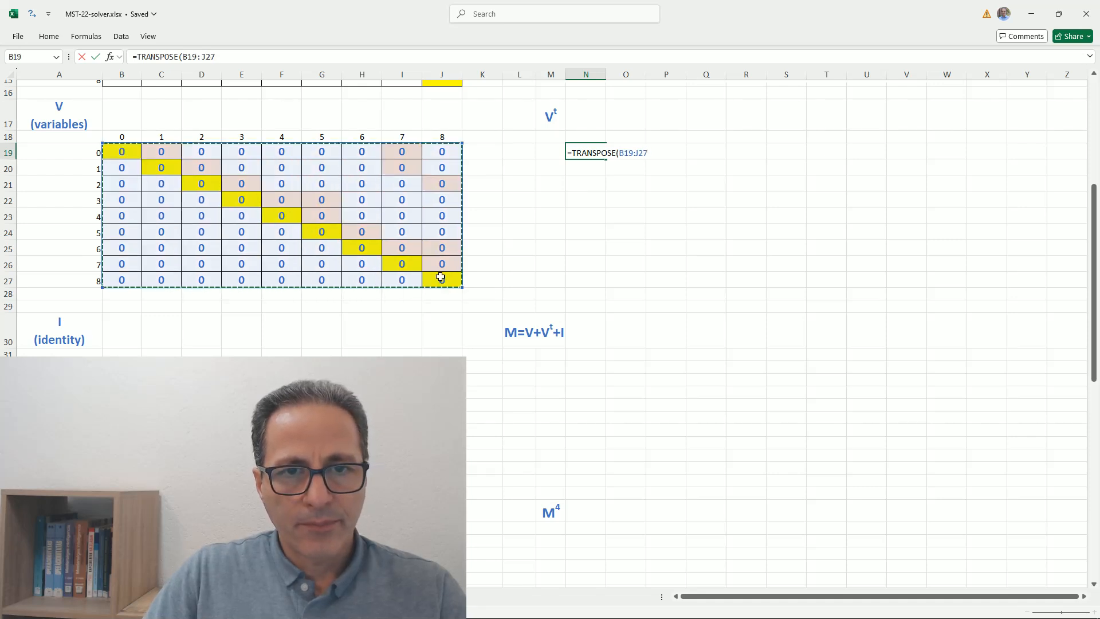
key(Return)
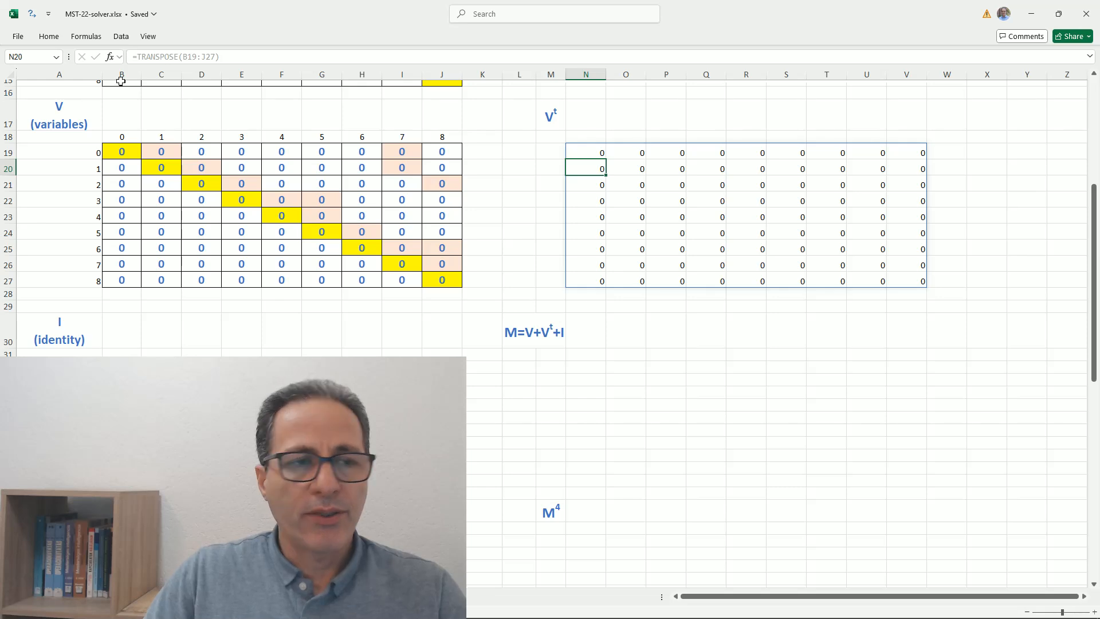
Apply all borders to the transposed matrix cells N19:V27.
click(50, 38)
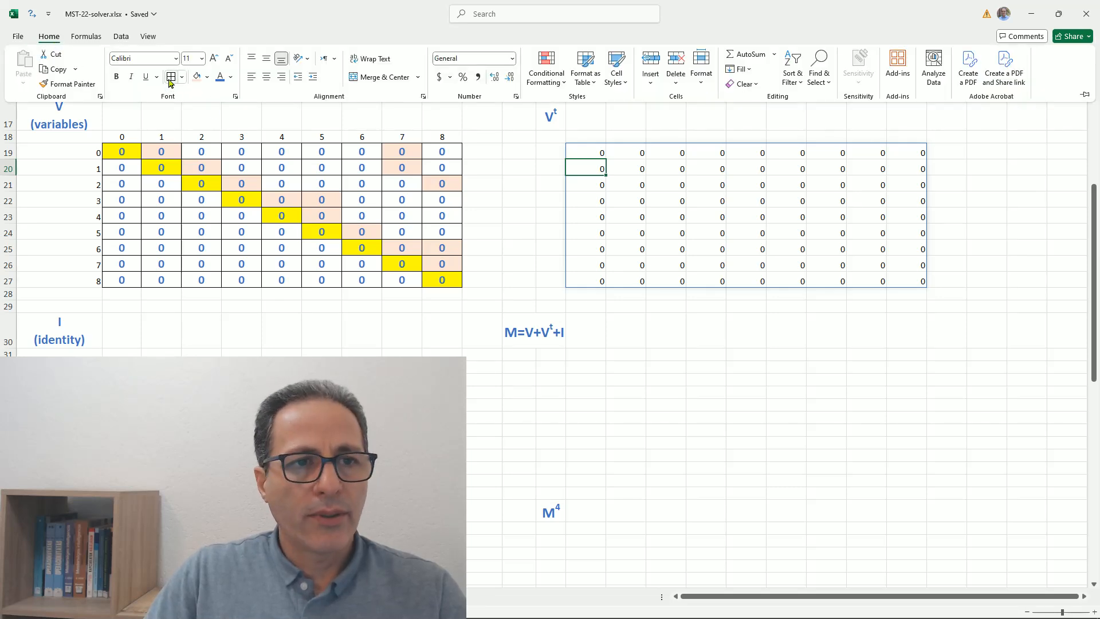
click(586, 147)
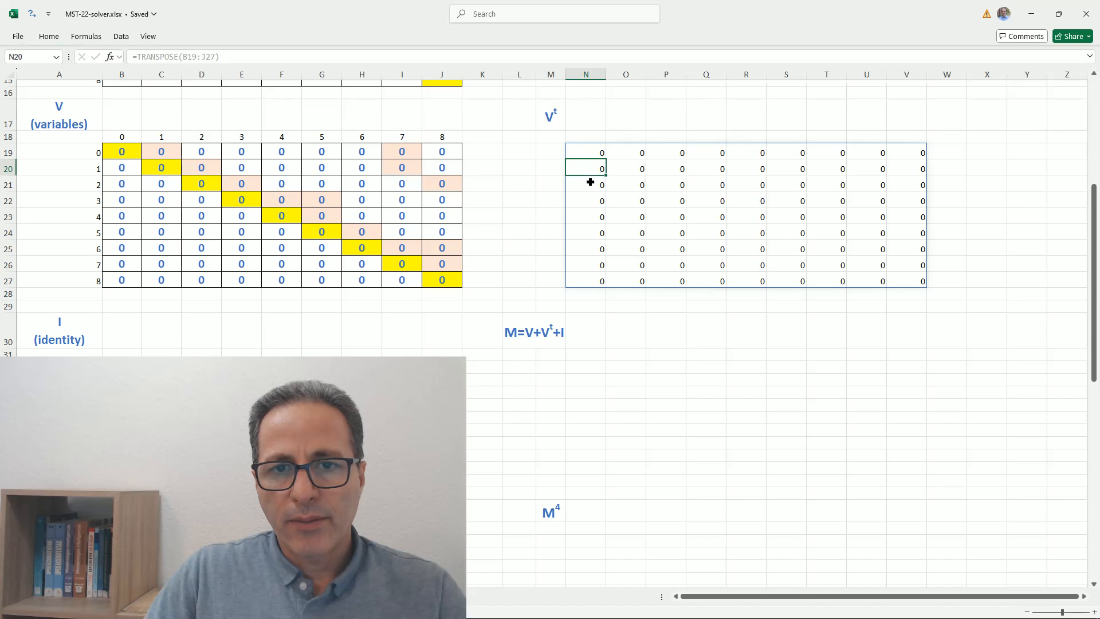
drag(590, 149, 903, 281)
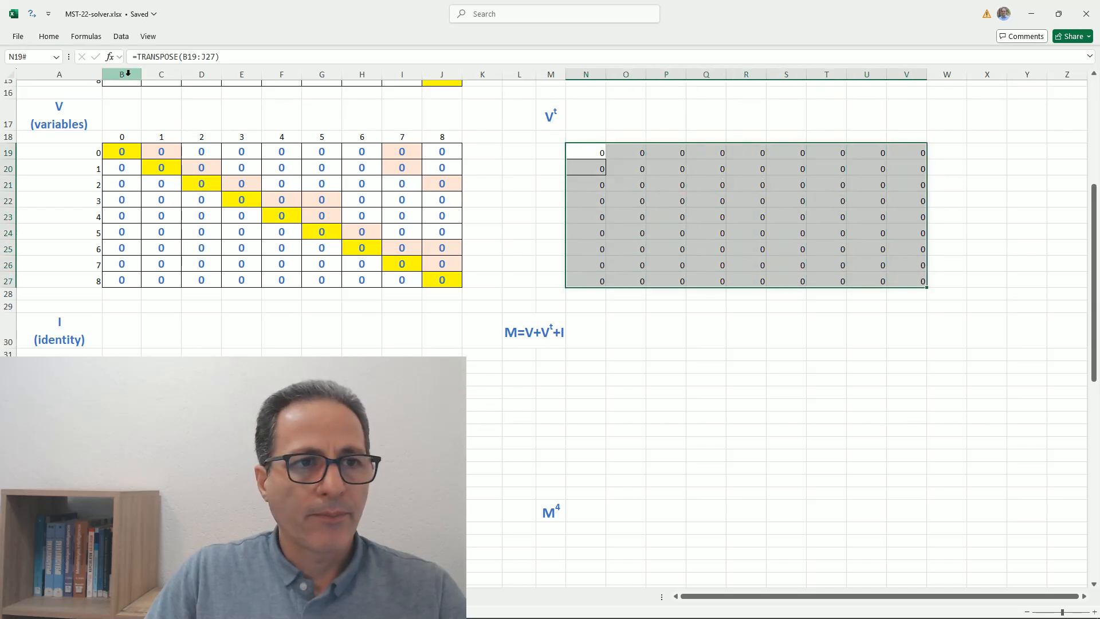
click(50, 37)
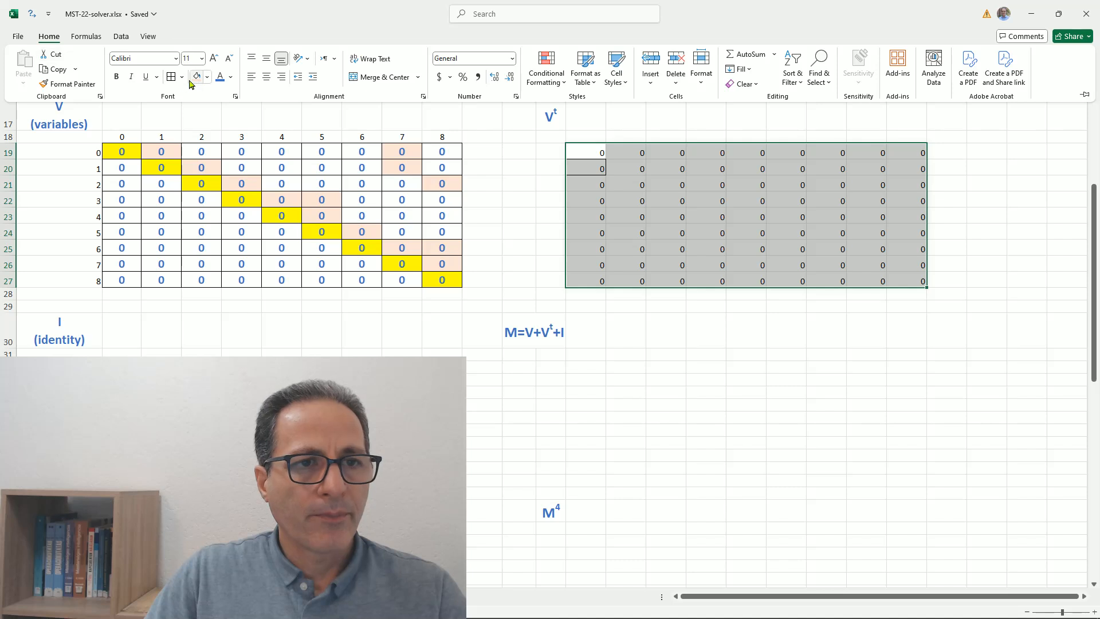
click(638, 319)
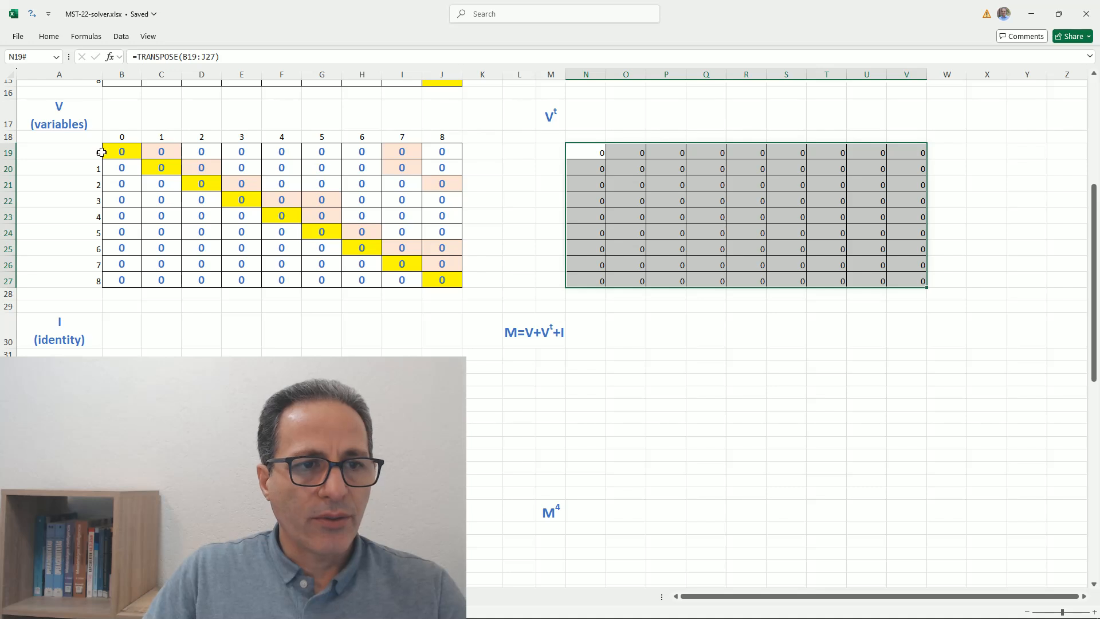
Copy the variables matrix with its node labels, A18:J27, to the identity section starting at A31.
scroll(229, 278, down, 1)
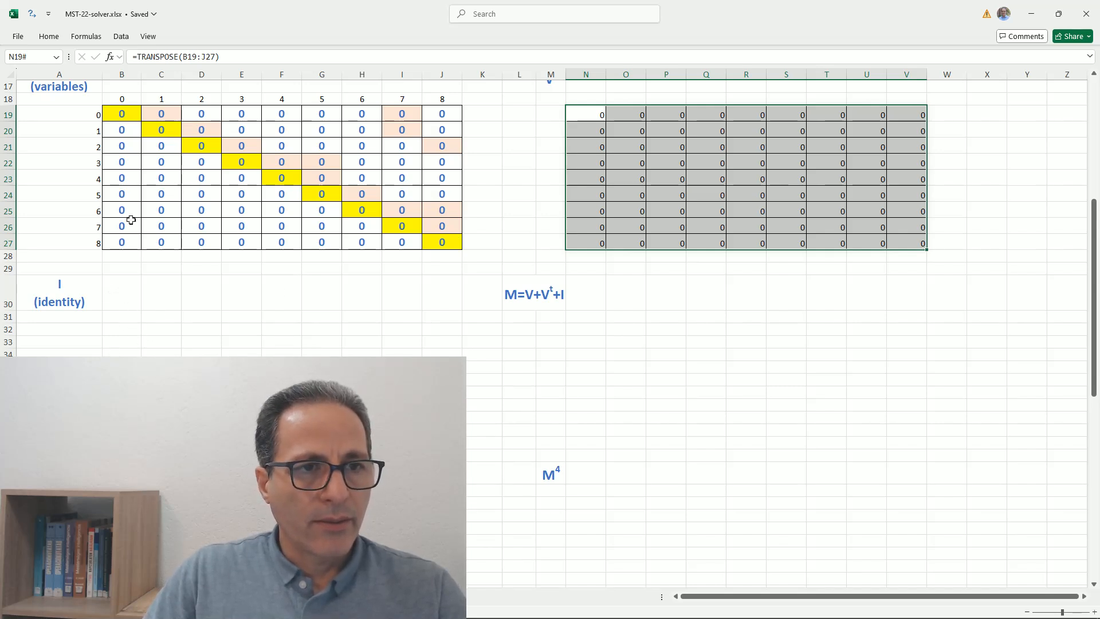
drag(74, 102, 441, 241)
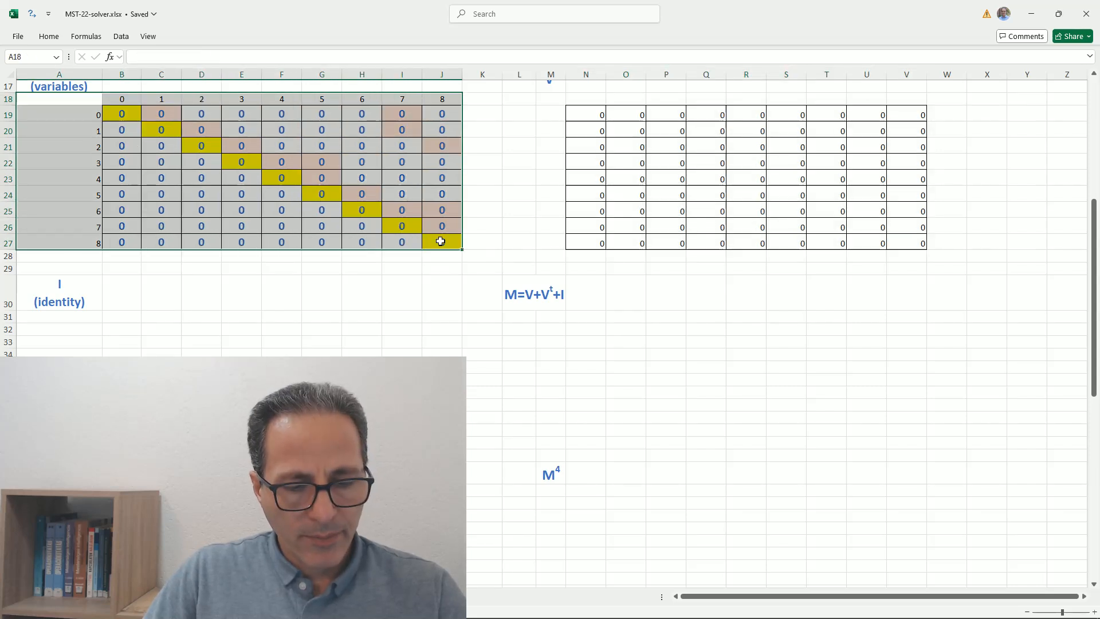
key(ctrl+c)
click(67, 319)
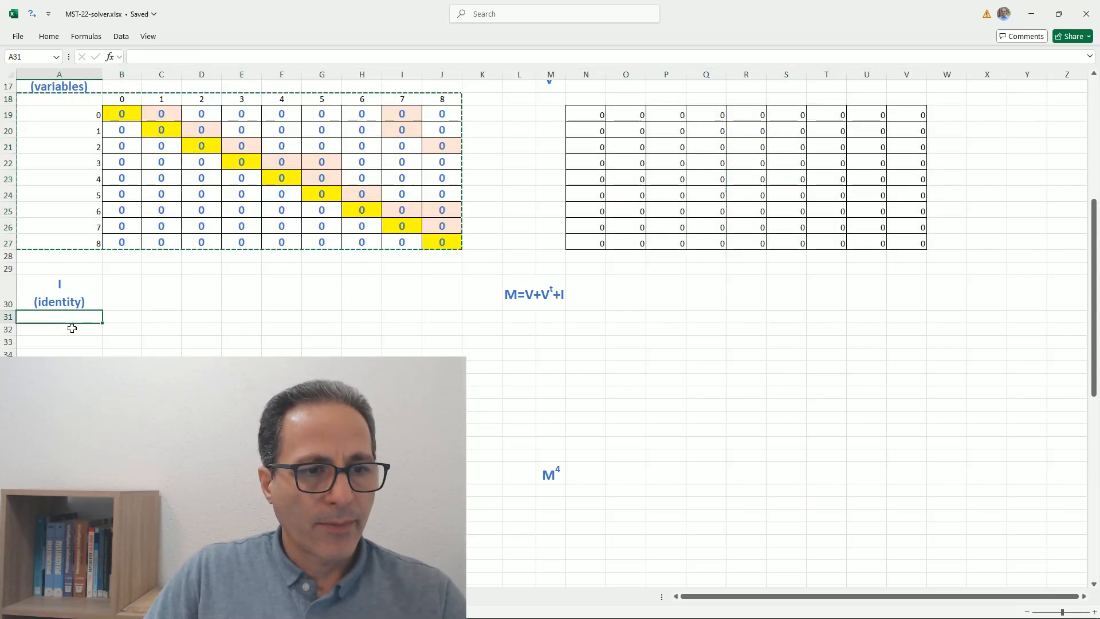
key(ctrl+v)
Remove the fill from all light orange cells of the identity matrix, keeping the diagonal yellow.
click(201, 396)
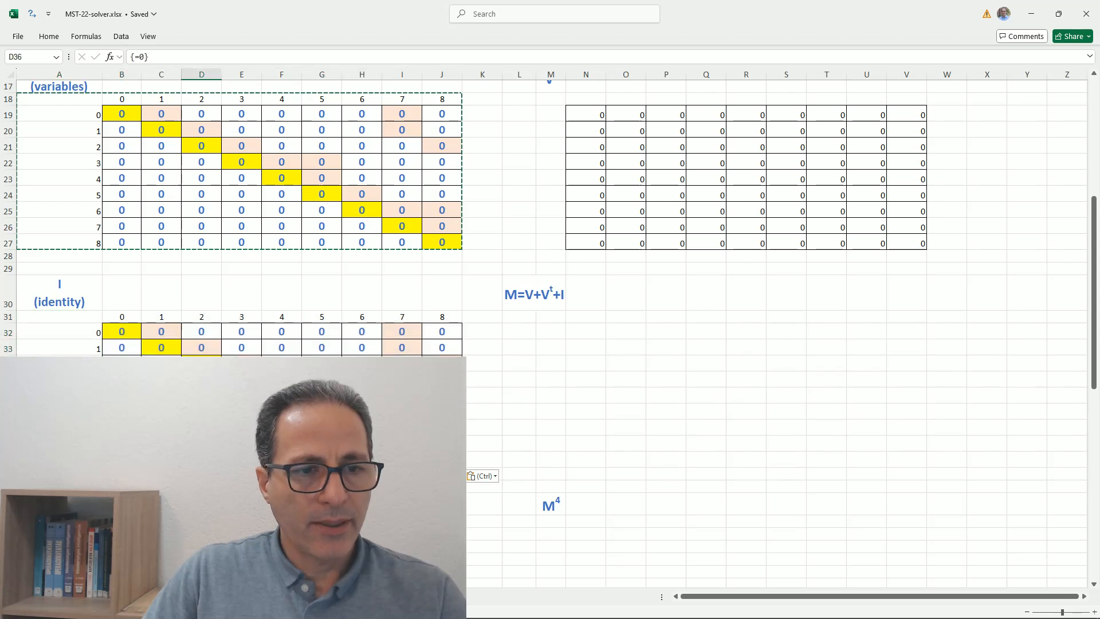
scroll(551, 334, down, 1)
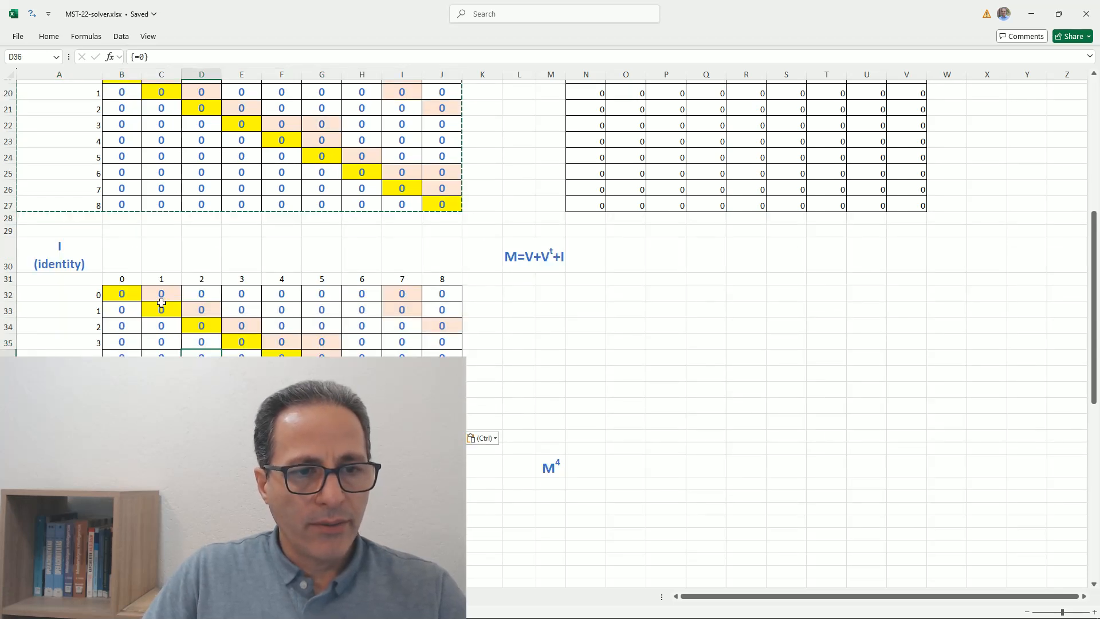
click(197, 290)
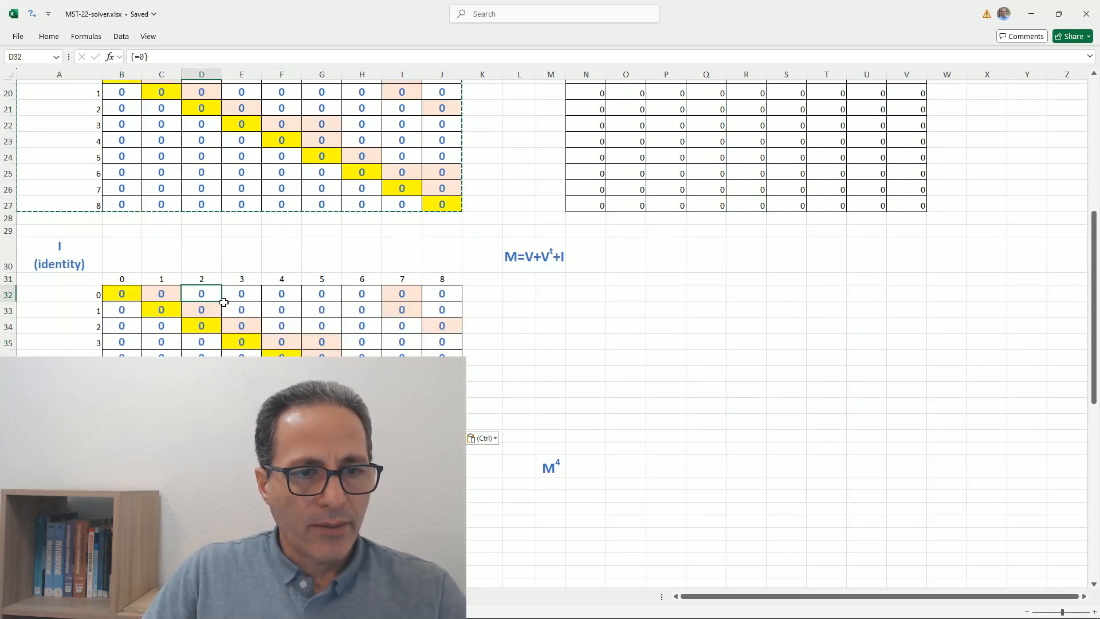
click(161, 293)
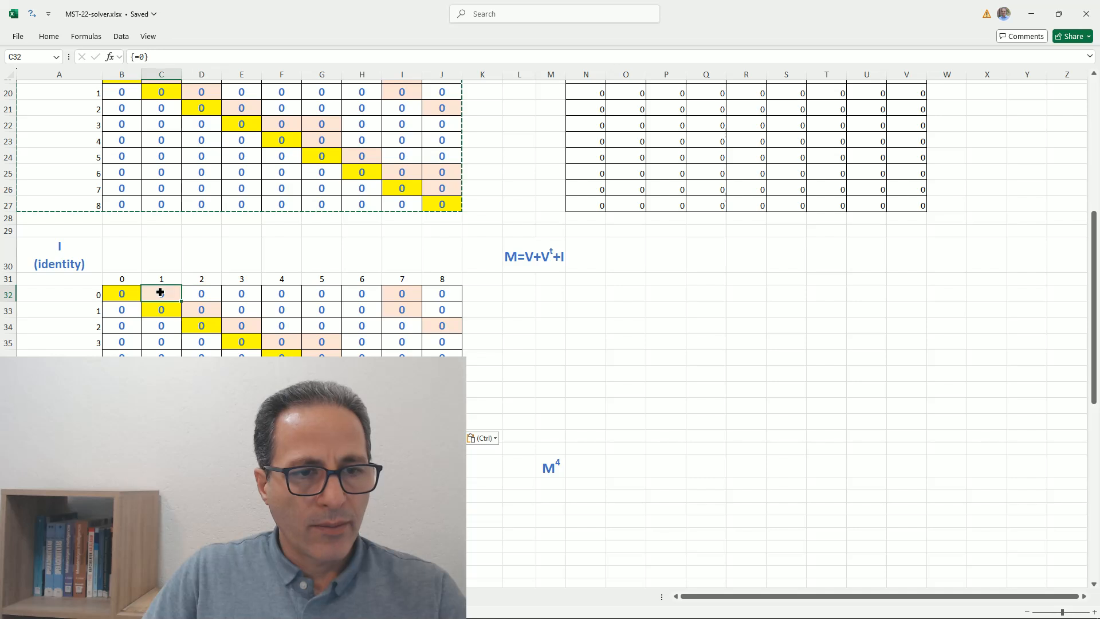
ctrl+click(194, 309)
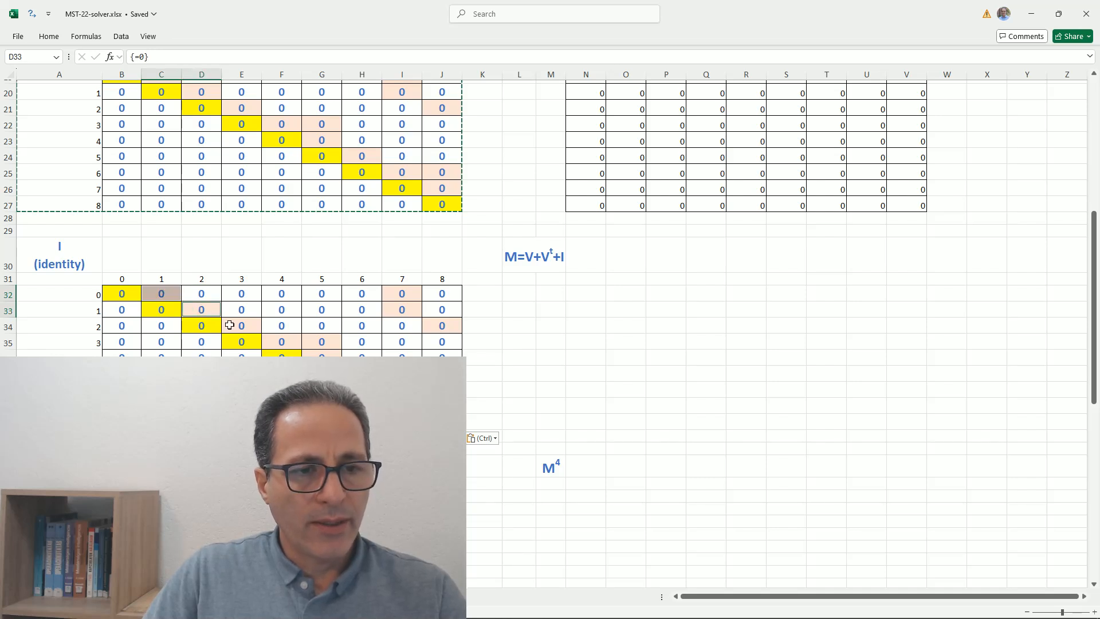
ctrl+click(242, 327)
ctrl+click(281, 341)
ctrl+click(316, 341)
ctrl+click(321, 357)
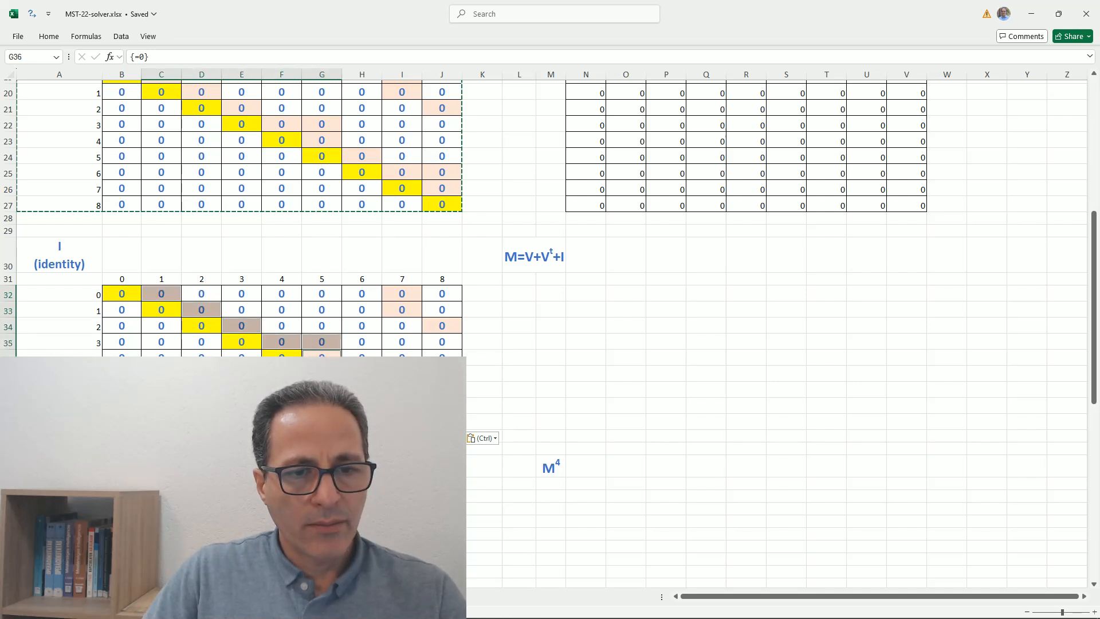
ctrl+click(361, 373)
ctrl+click(402, 389)
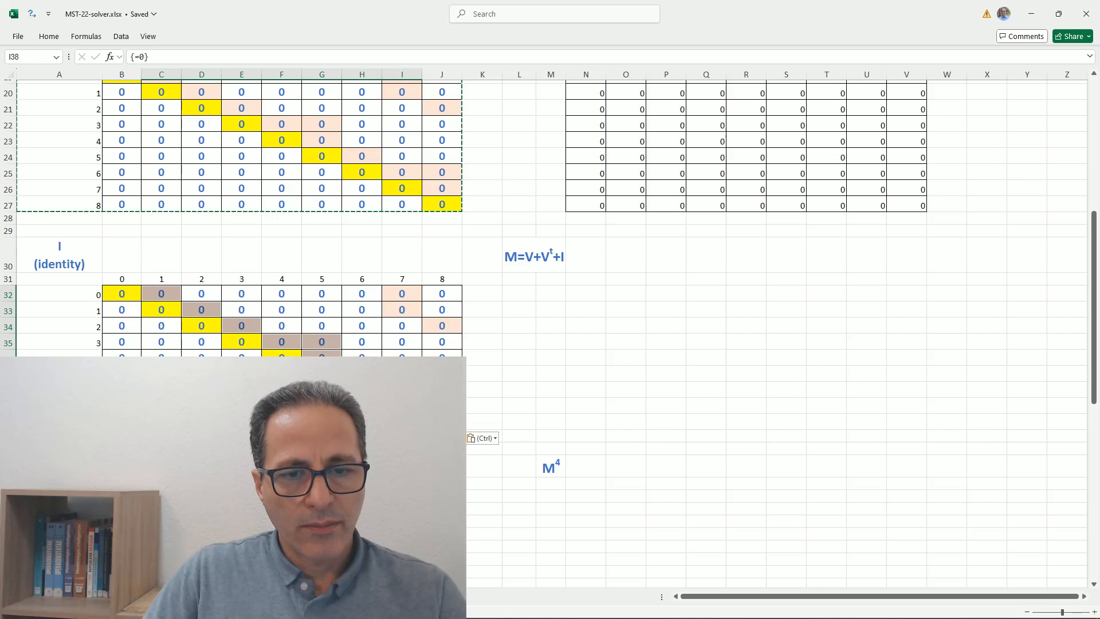
ctrl+click(442, 389)
ctrl+click(445, 323)
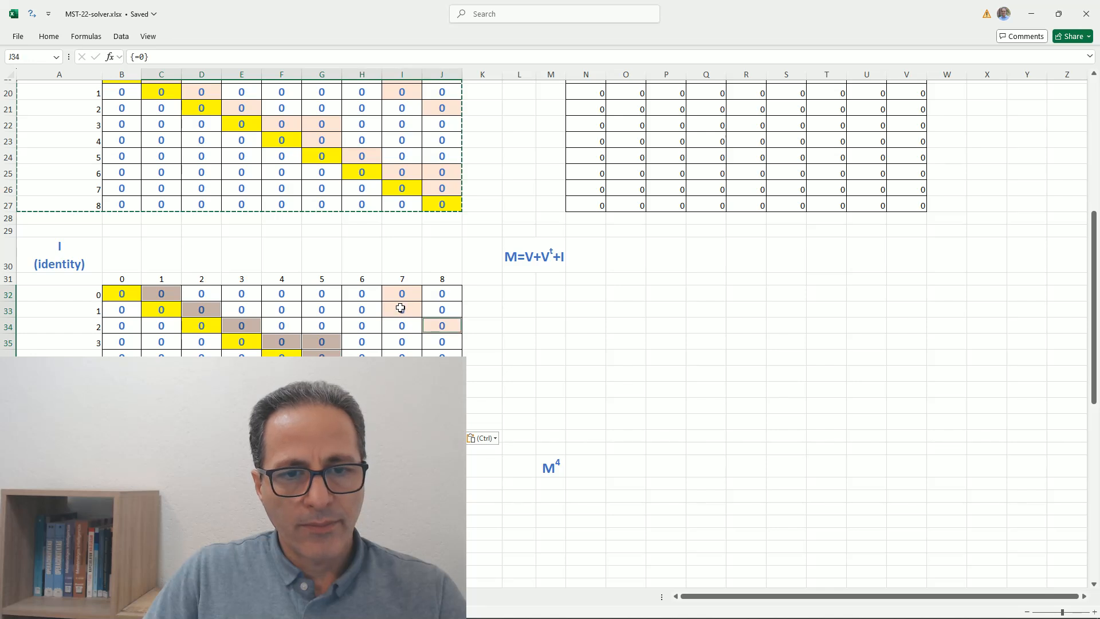
ctrl+click(404, 307)
ctrl+click(401, 292)
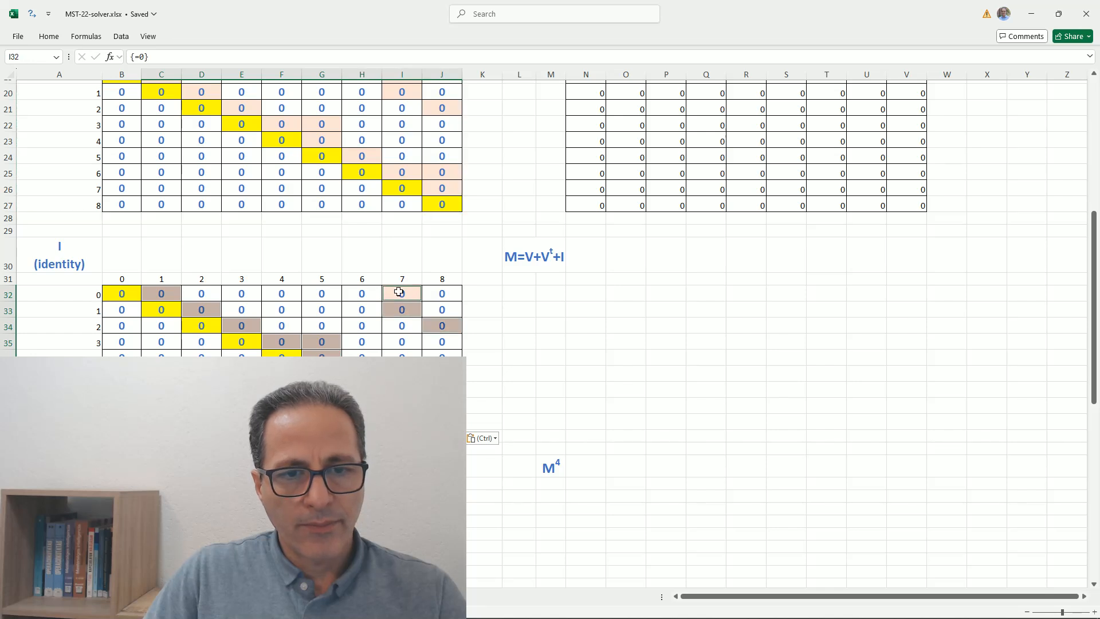
click(49, 36)
click(206, 78)
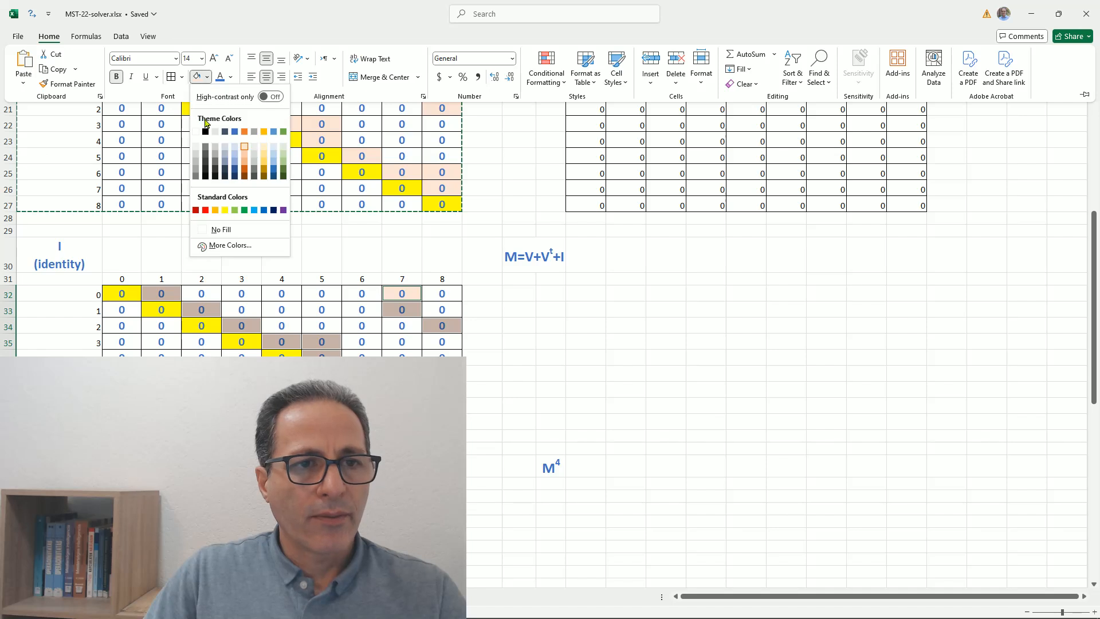
click(231, 230)
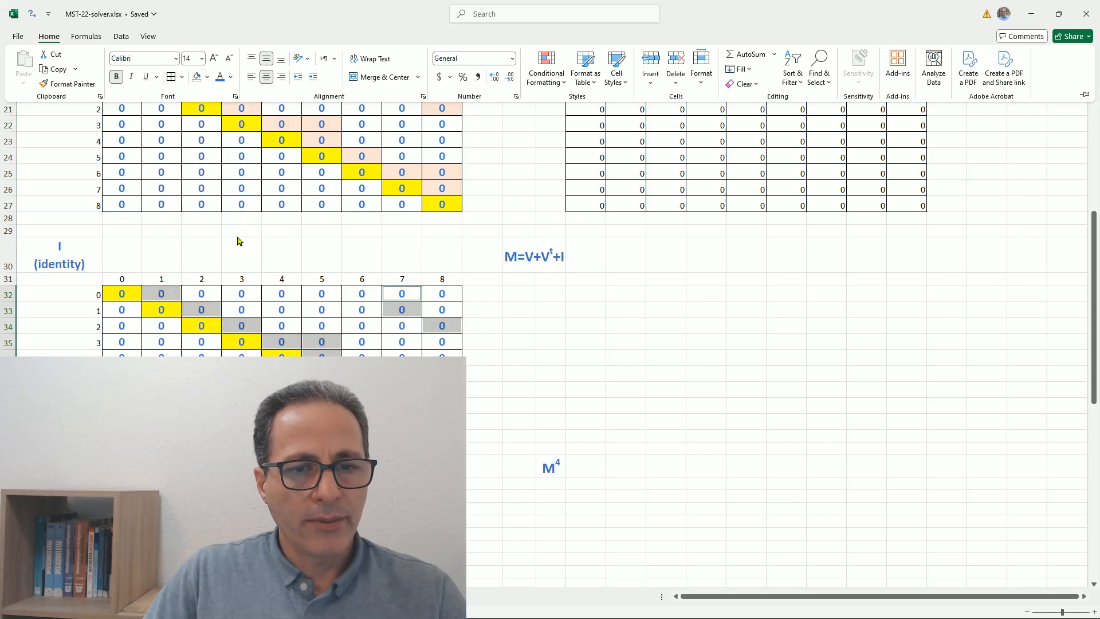
click(281, 422)
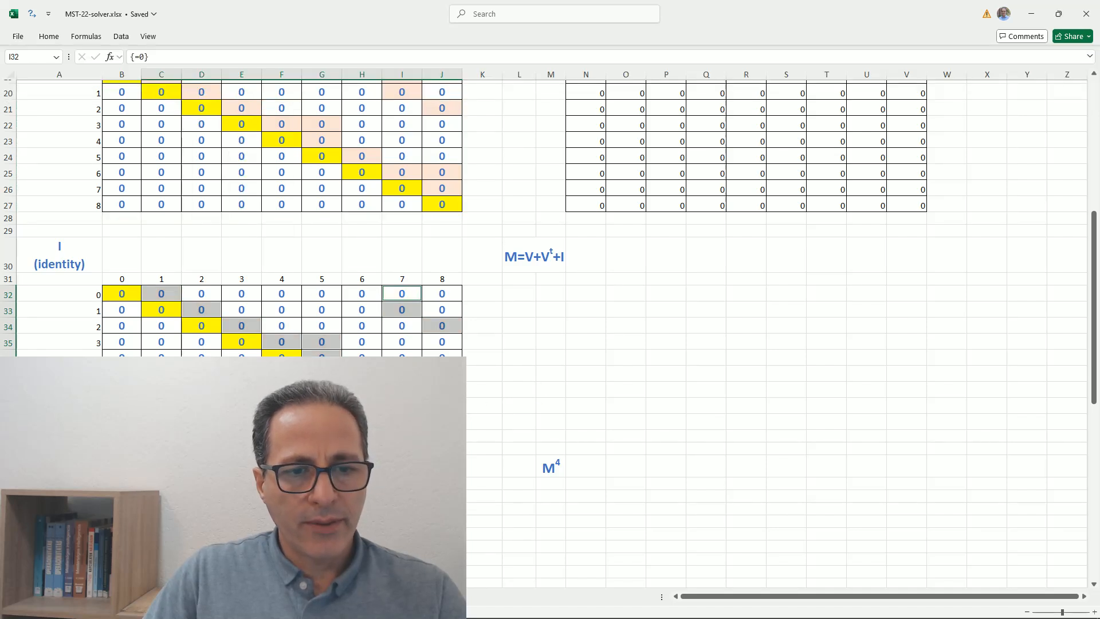
Try to enter 1 in B32, the first diagonal cell of the identity matrix.
click(121, 293)
text(1)
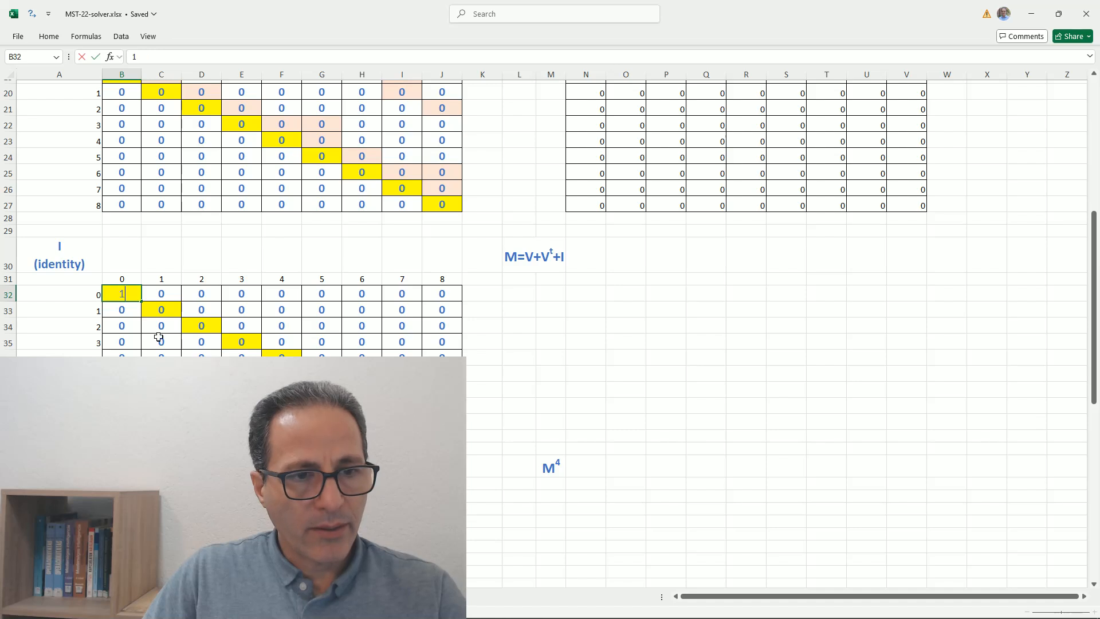
key(Return)
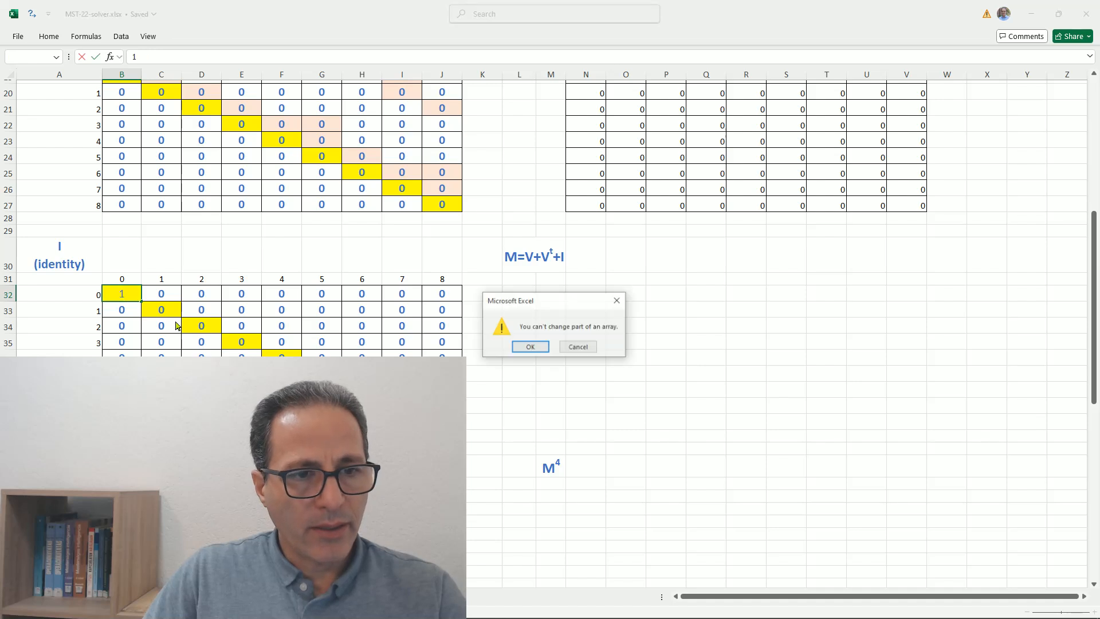
click(529, 347)
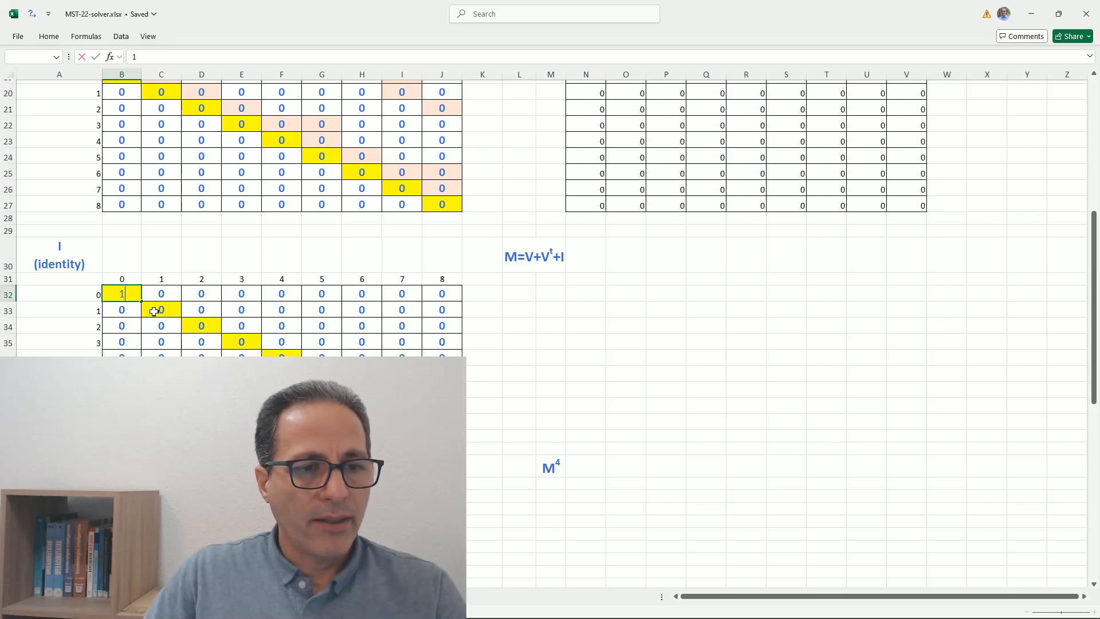
key(BackSpace)
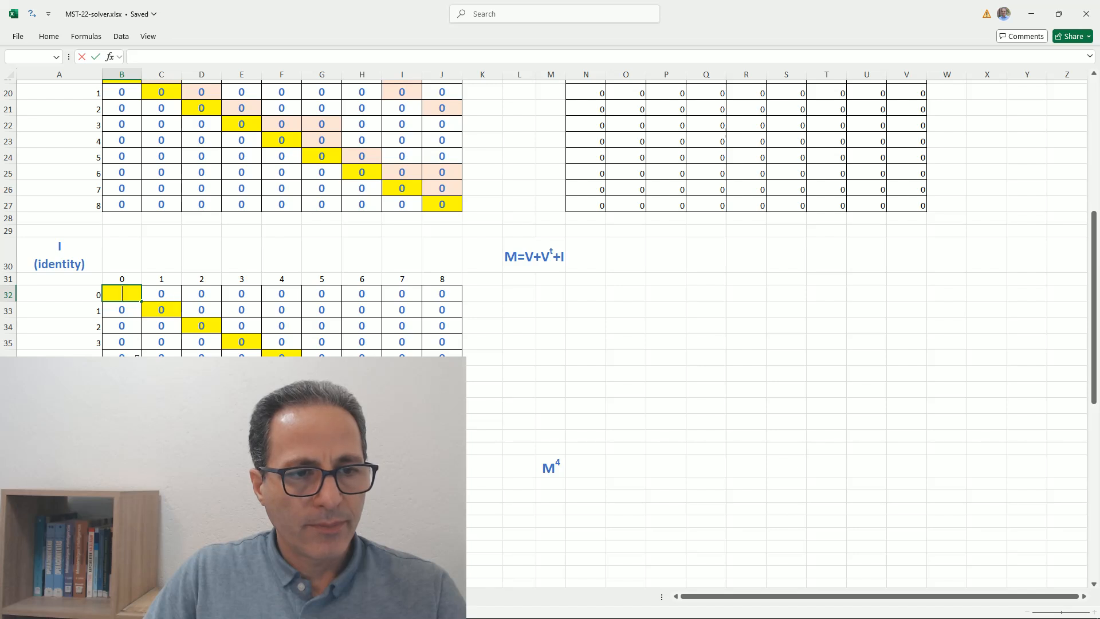
key(Escape)
Clear the copied zero array from the identity matrix cells B32:J40, keeping the formatting.
click(44, 329)
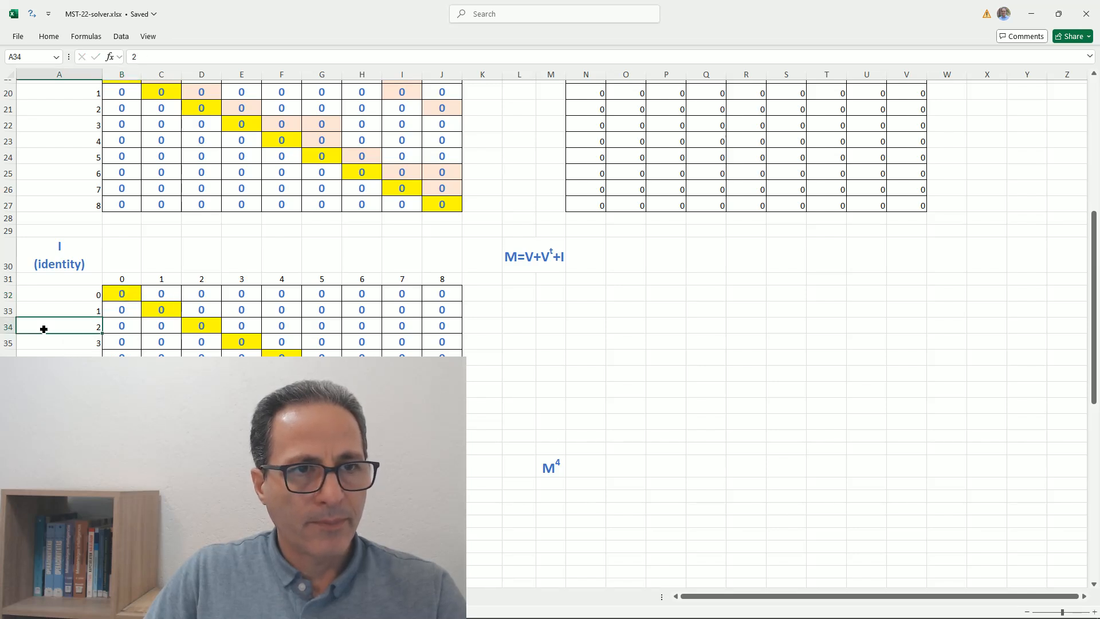
drag(122, 293, 442, 422)
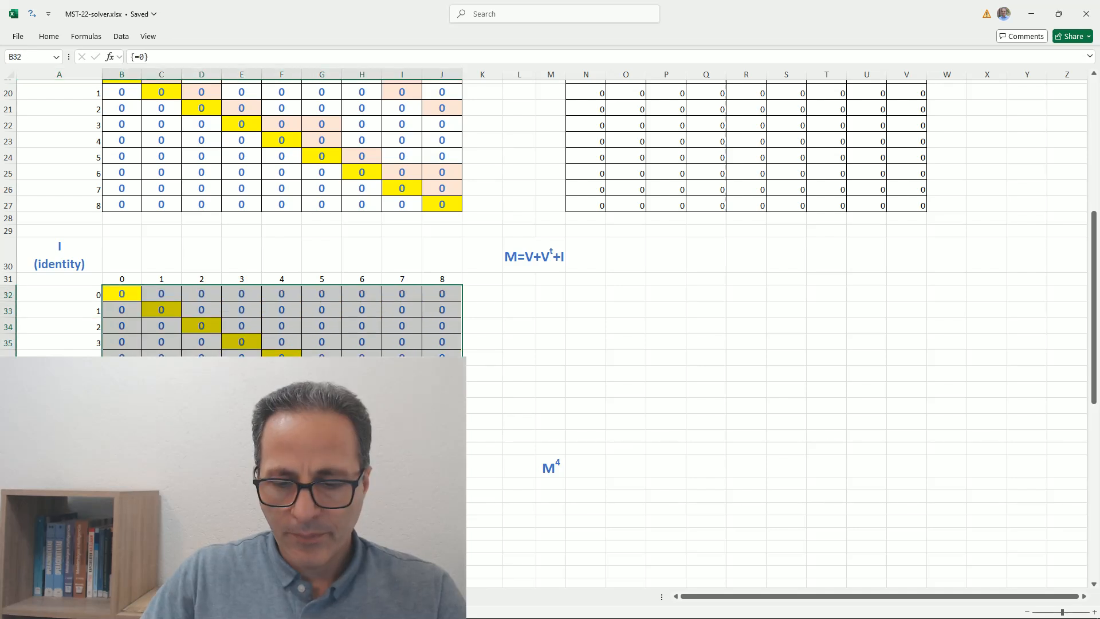
key(Delete)
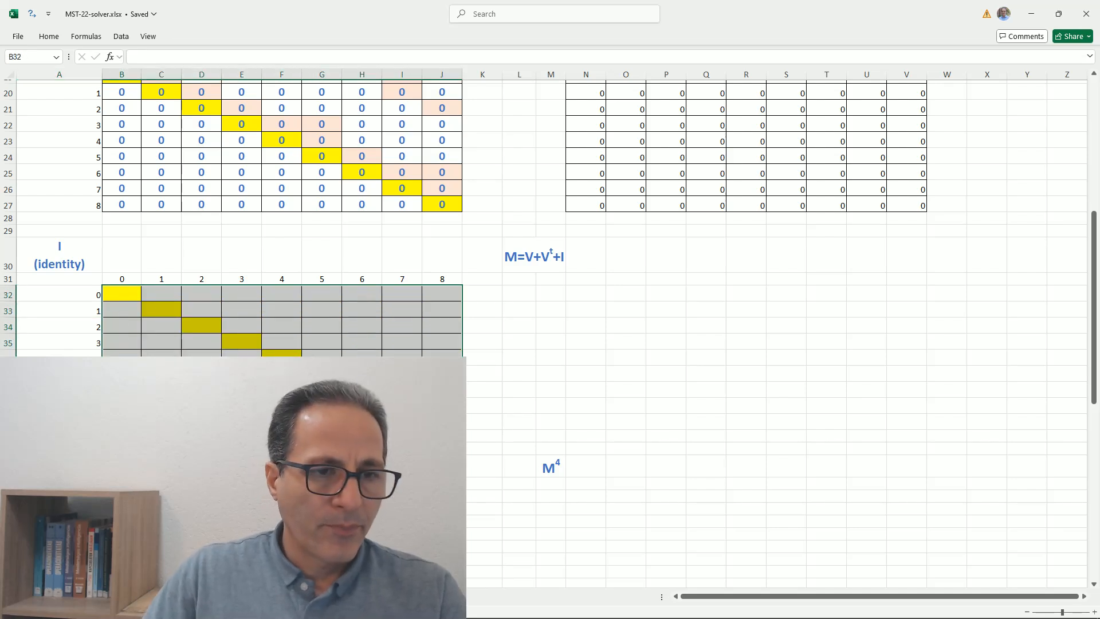
Try to fill row 32 of the identity matrix with 0 by extending an entry from B32 across to J32.
click(117, 291)
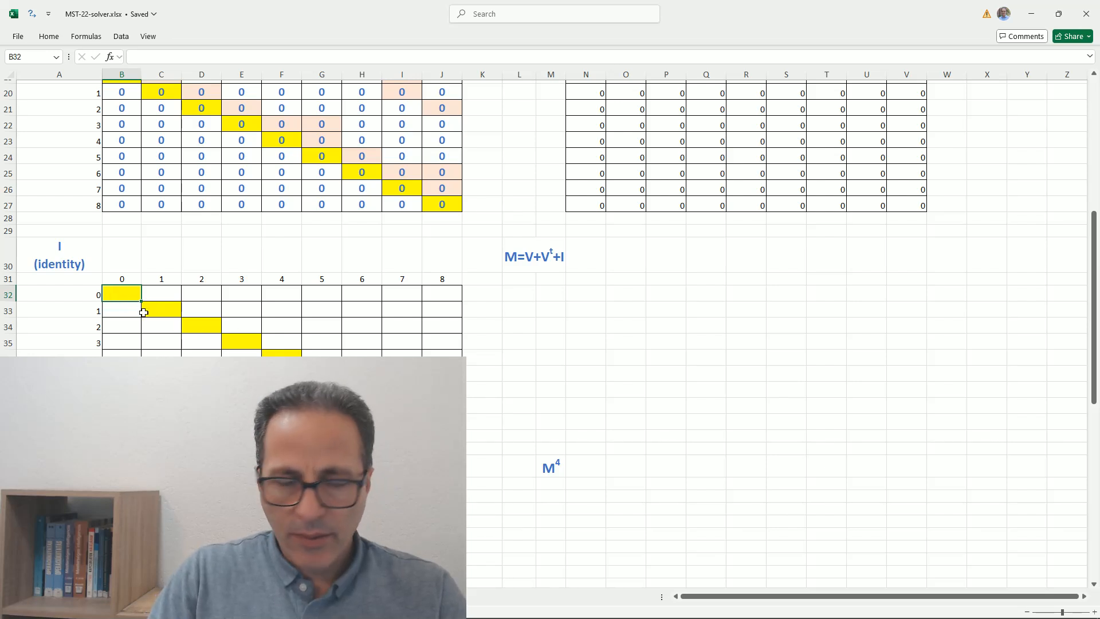
text(0)
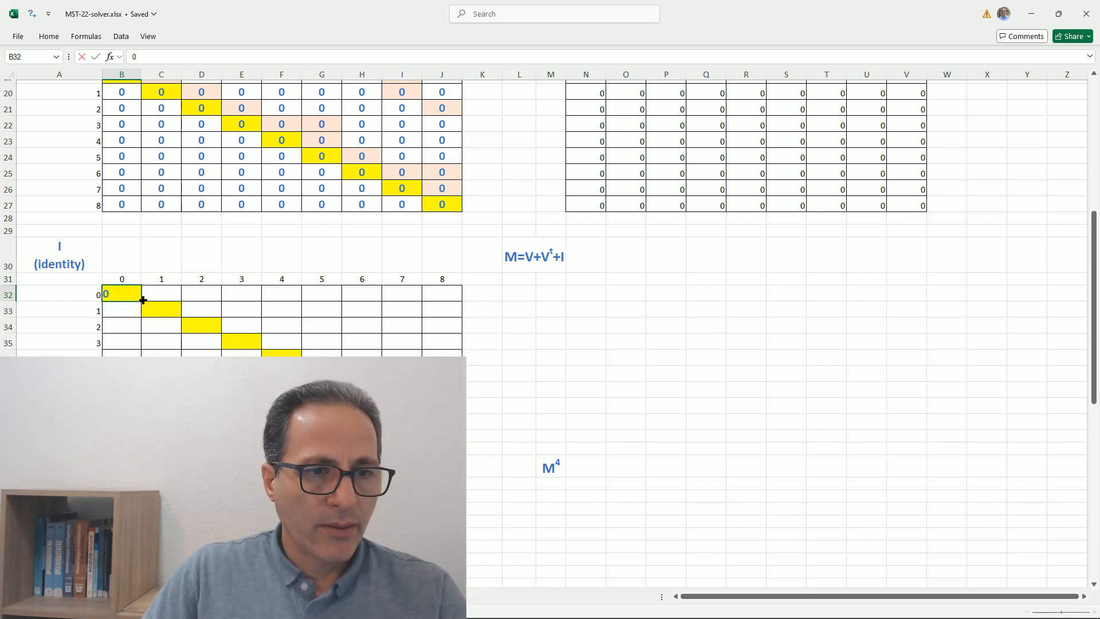
mouse_move(141, 301)
mouse_down()
mouse_move(162, 310)
mouse_move(463, 306)
mouse_move(143, 301)
mouse_up()
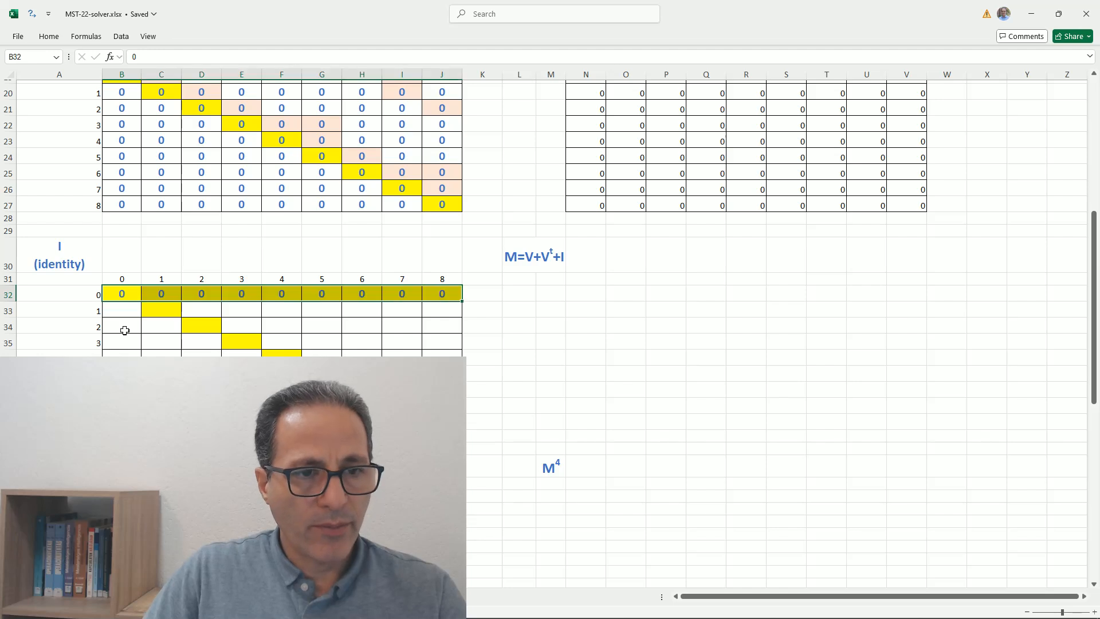
click(166, 358)
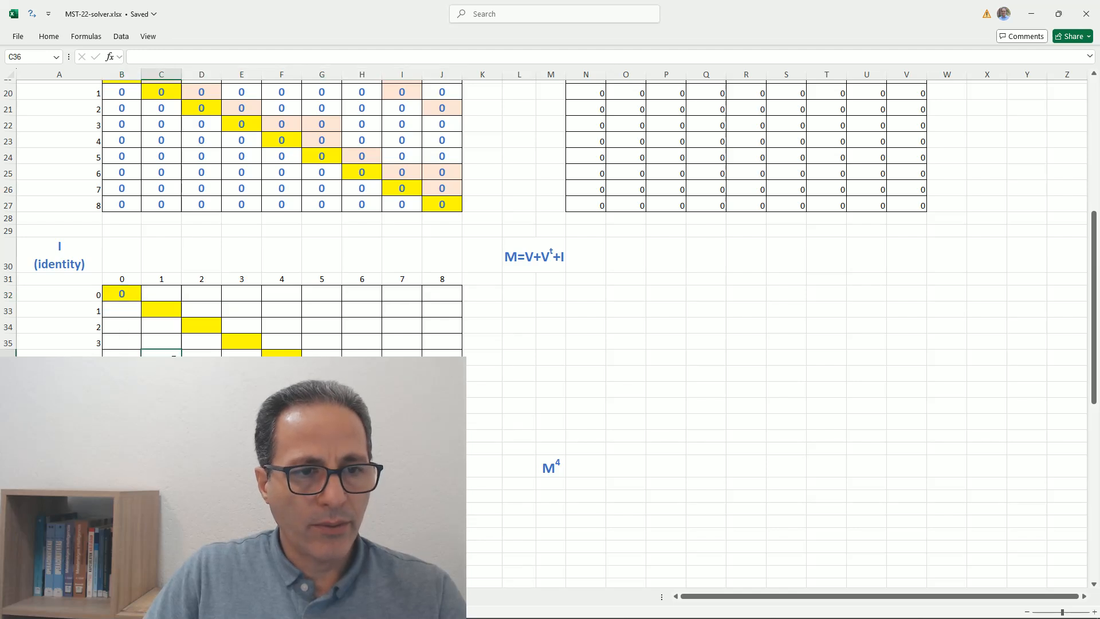
Complete the first row of the identity matrix with 0 in C32:J32 and 1 in B32.
click(152, 292)
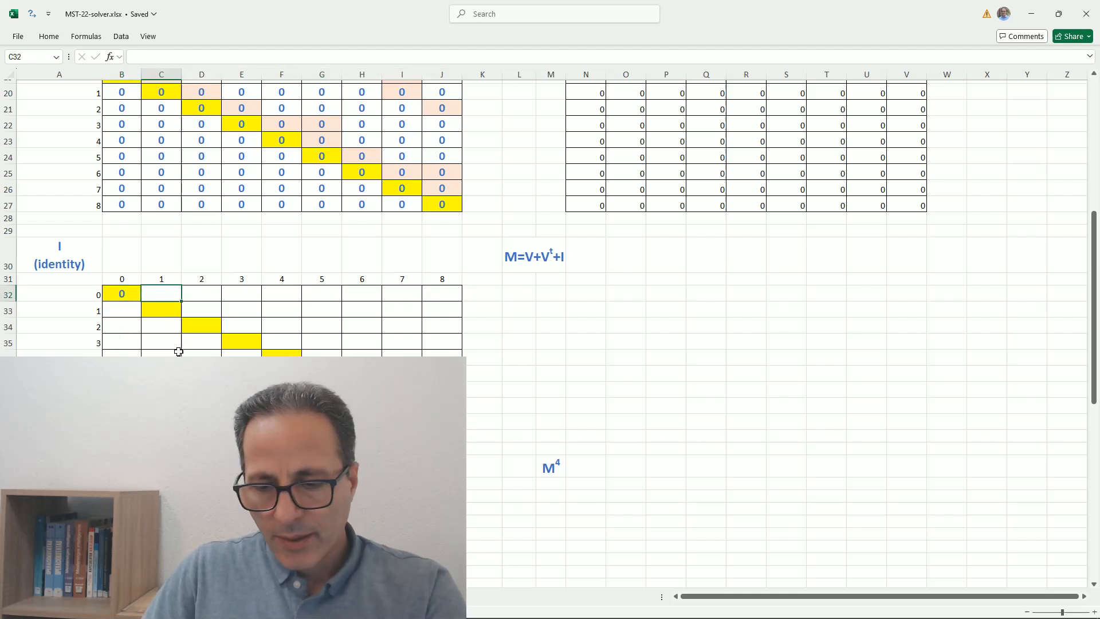
text(0)
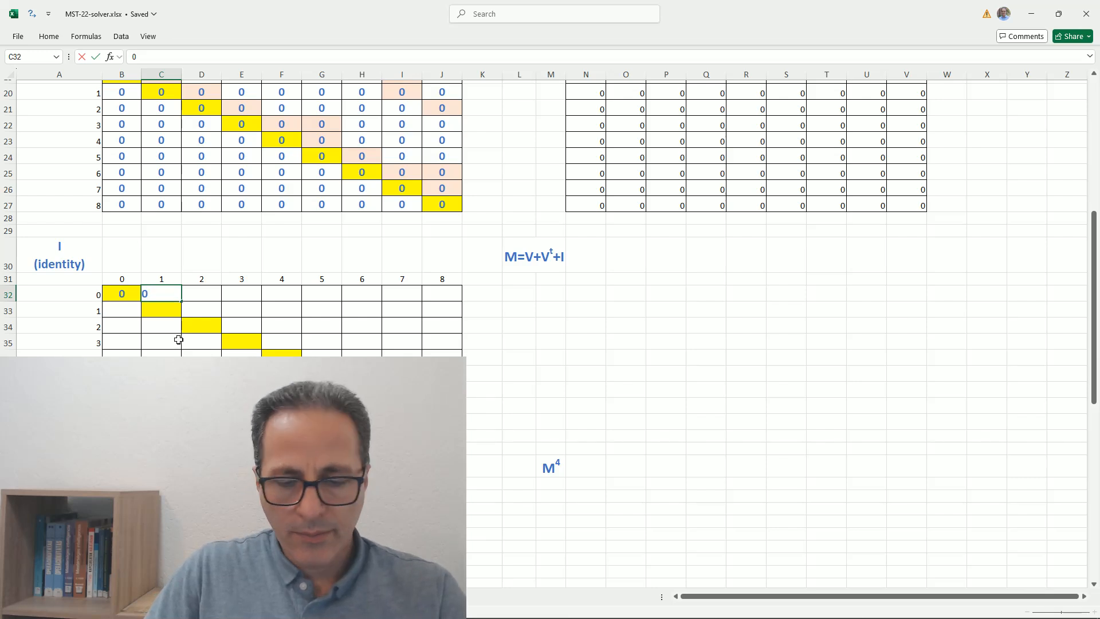
key(ctrl+Return)
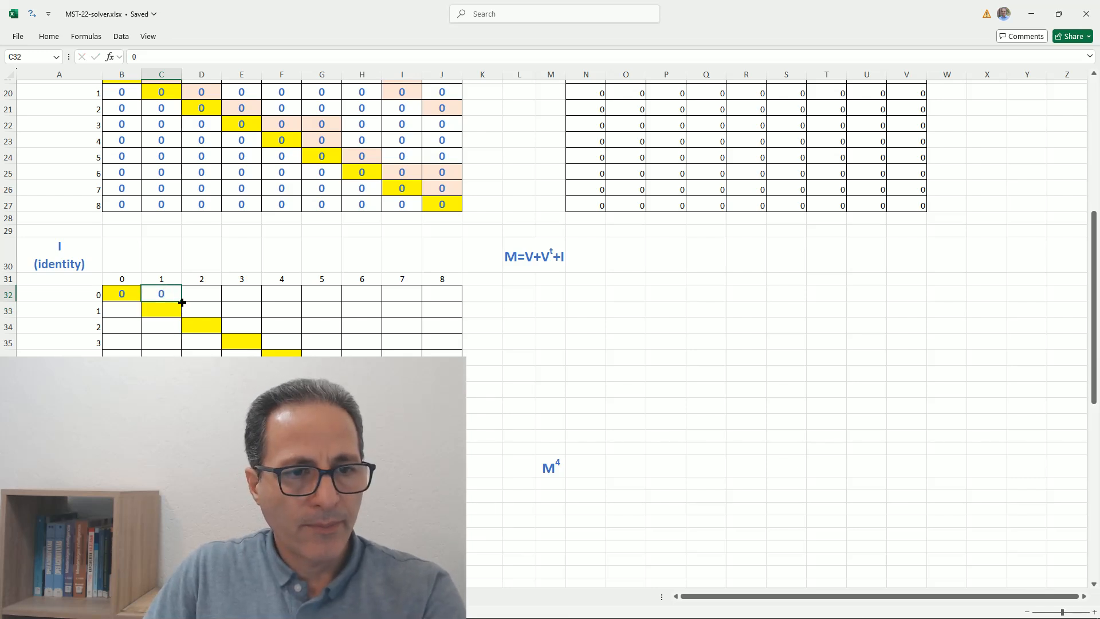
drag(183, 302, 441, 303)
click(322, 326)
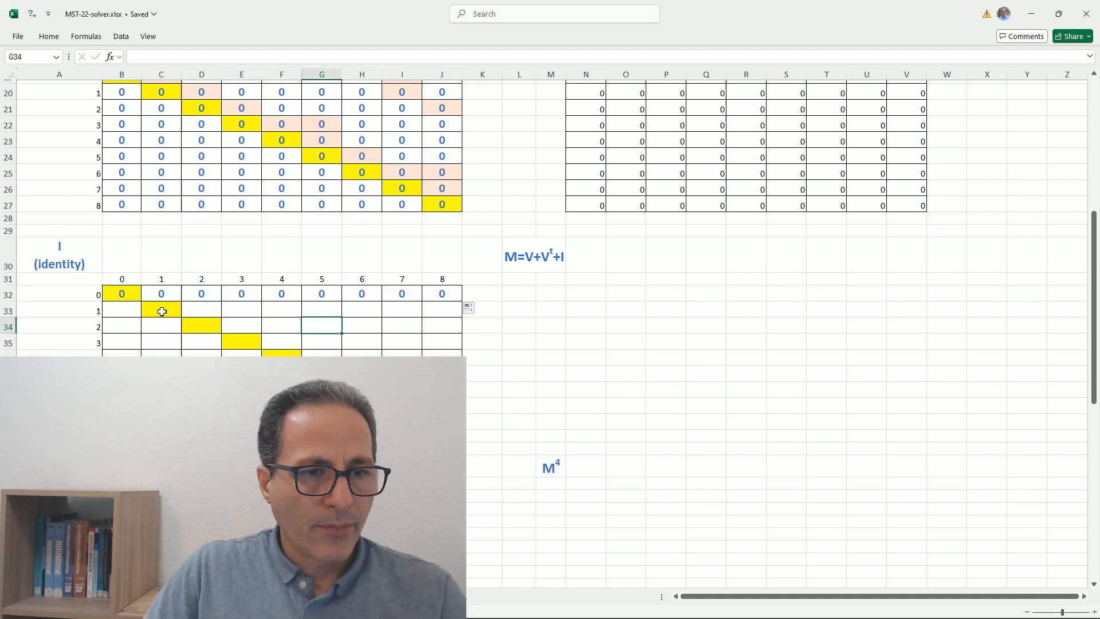
click(124, 294)
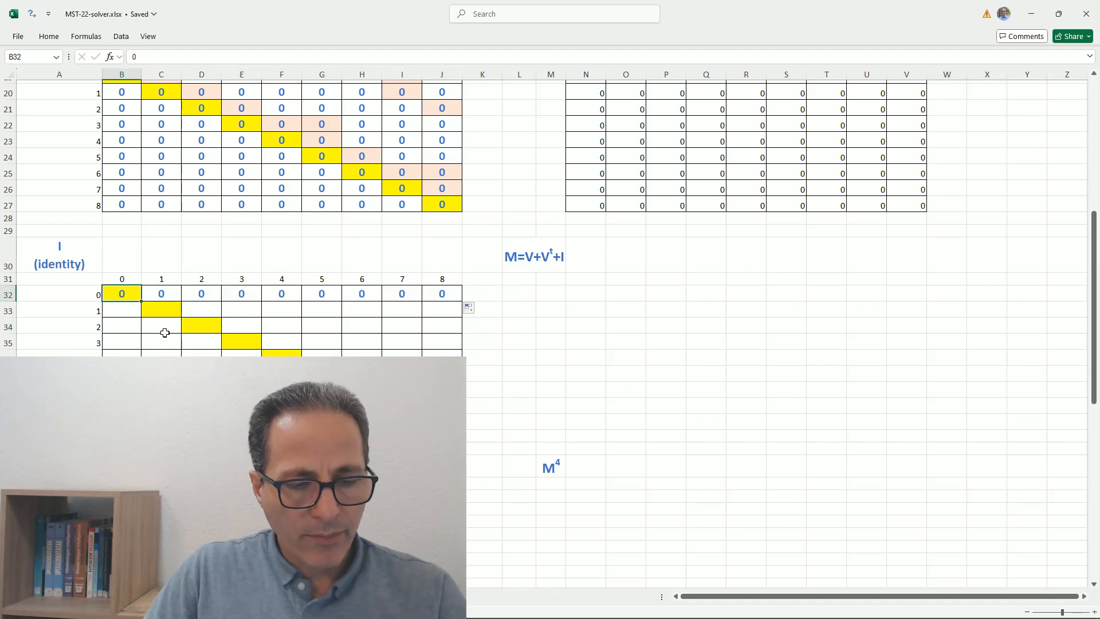
text(1)
key(Return)
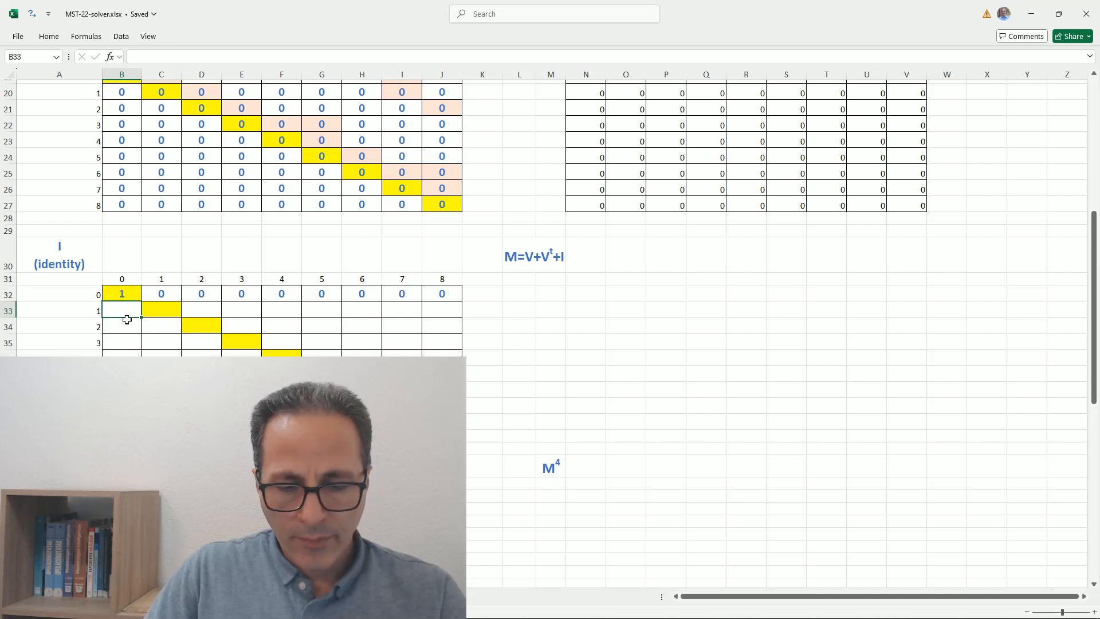
Complete identity row 33 with 0 in B33, 1 in C33 and 0 from D33 through J33, extending column J's zeros down.
text(0)
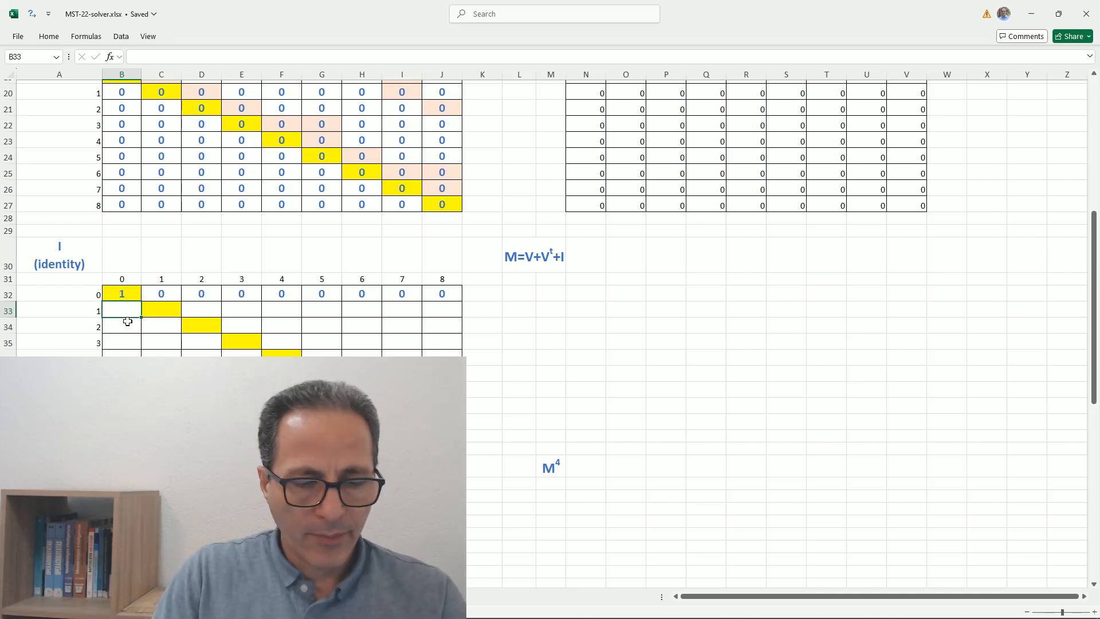
key(Tab)
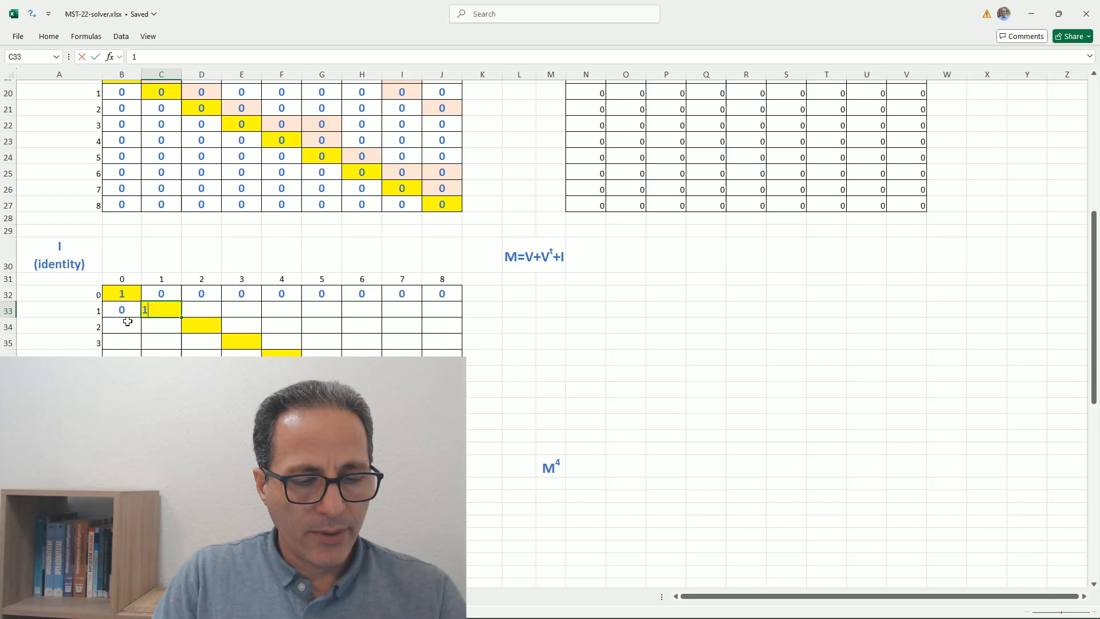
key(Tab)
key(Tab)
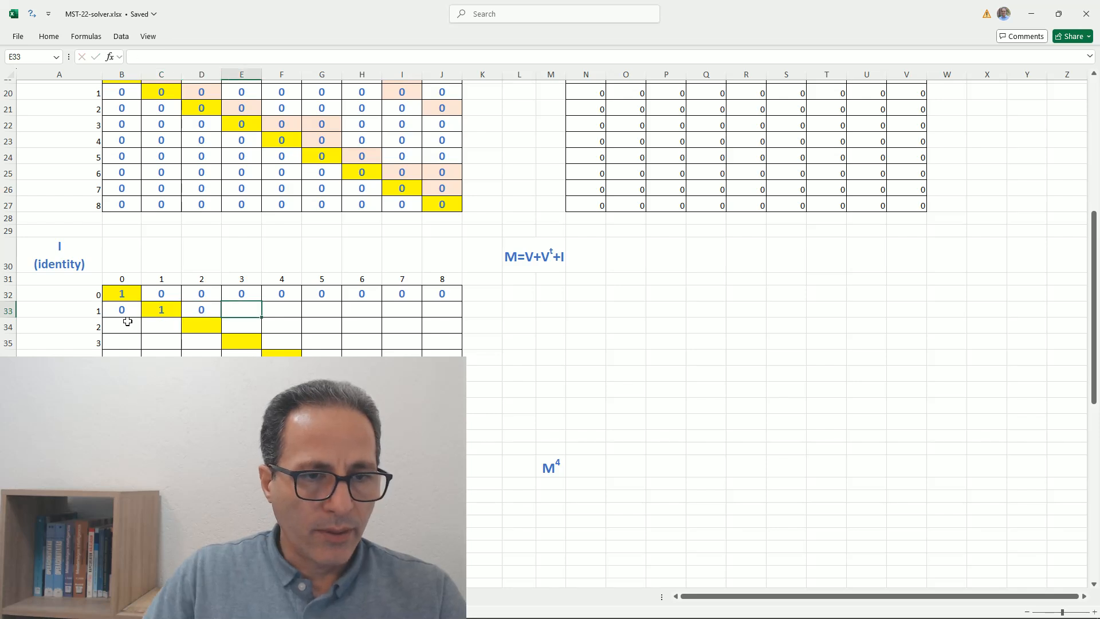
click(204, 310)
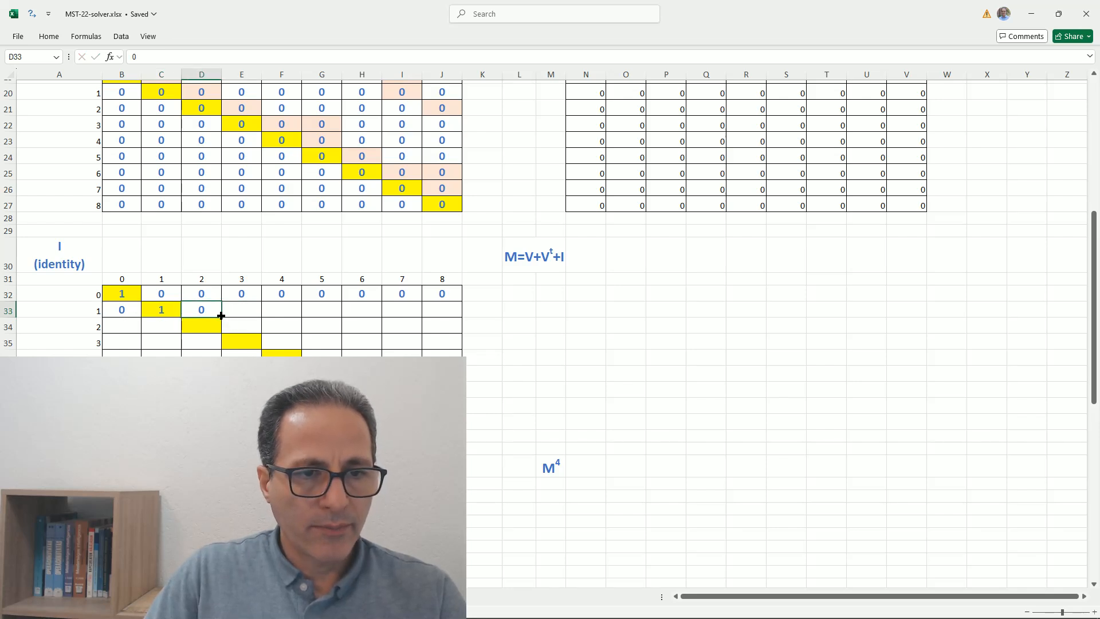
drag(222, 316, 462, 414)
Copy the 0 values of row 33 down columns I through E, stopping just above the yellow diagonal cells.
click(444, 309)
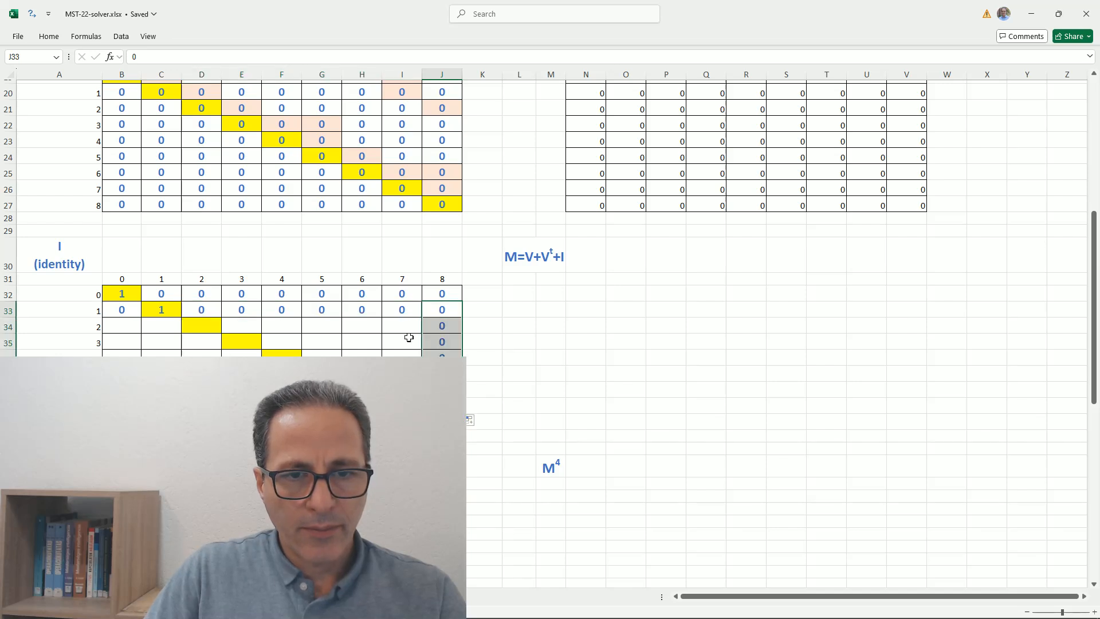
click(399, 311)
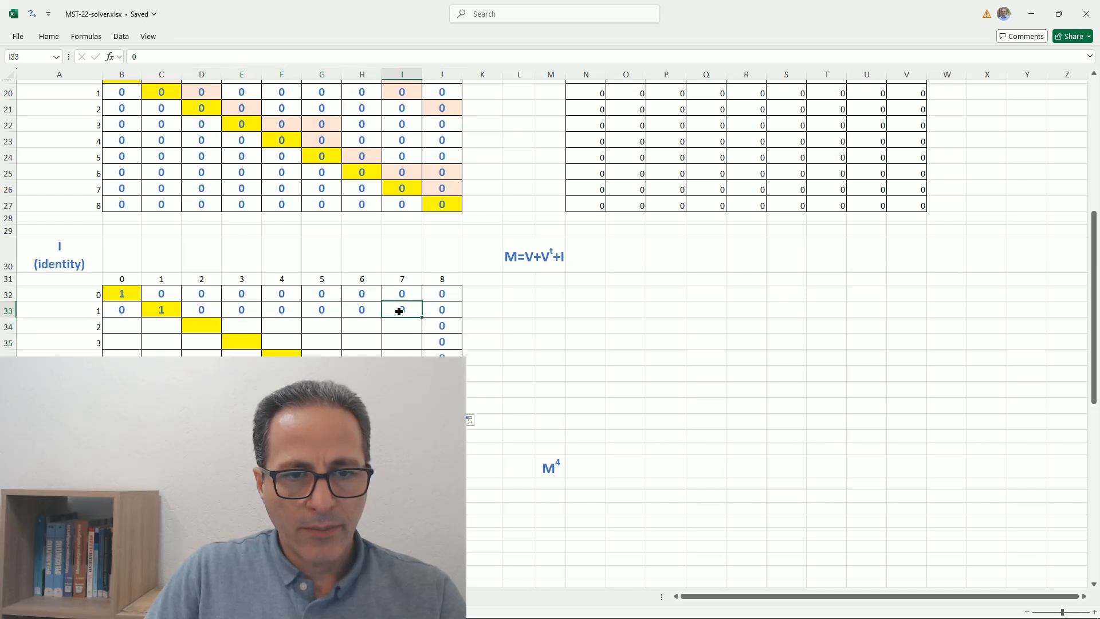
drag(421, 316, 423, 414)
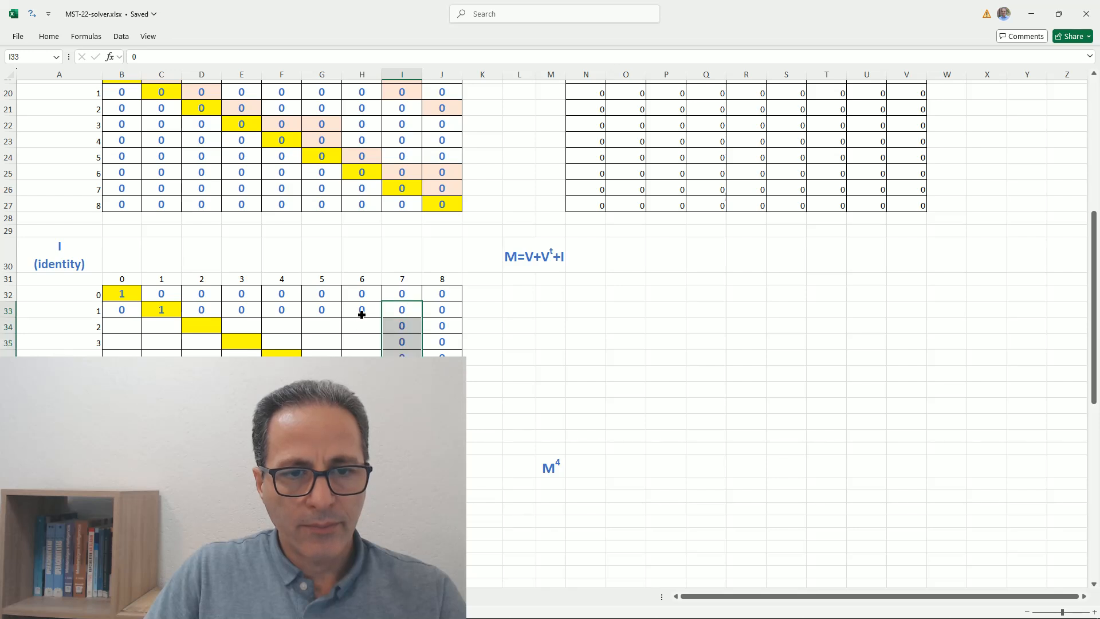
click(361, 312)
drag(380, 317, 364, 356)
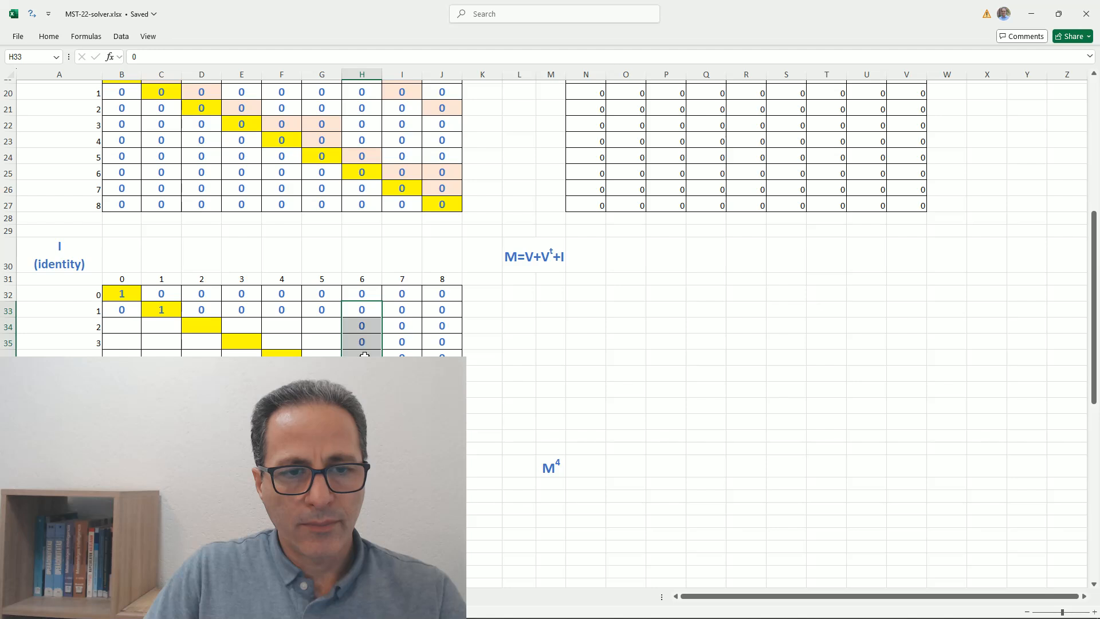
click(322, 312)
drag(341, 317, 302, 350)
click(279, 307)
click(249, 319)
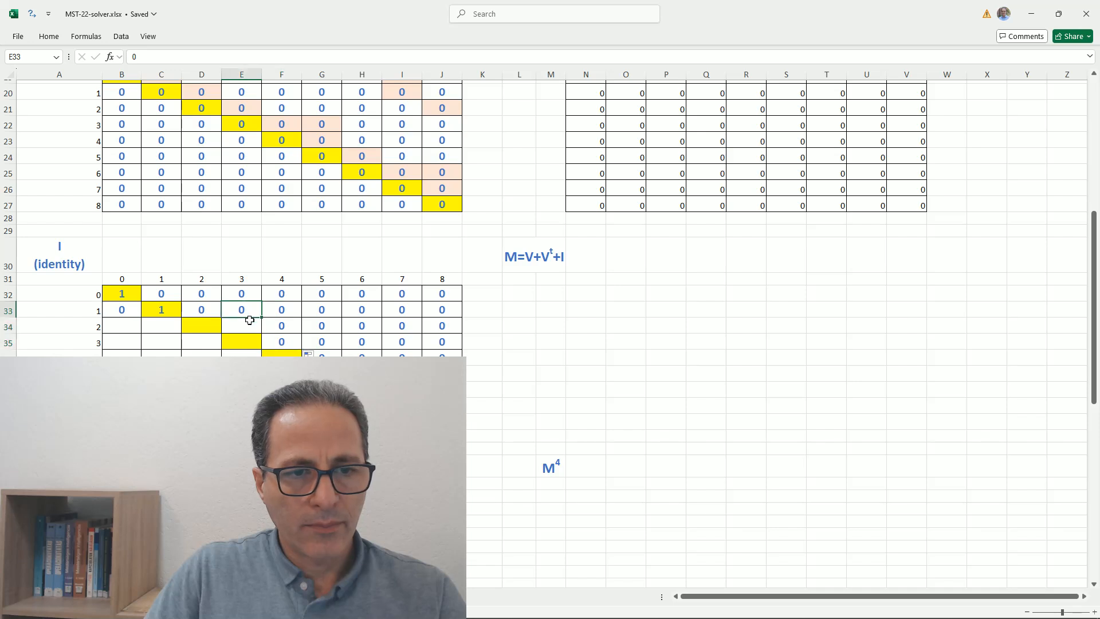
drag(262, 317, 259, 335)
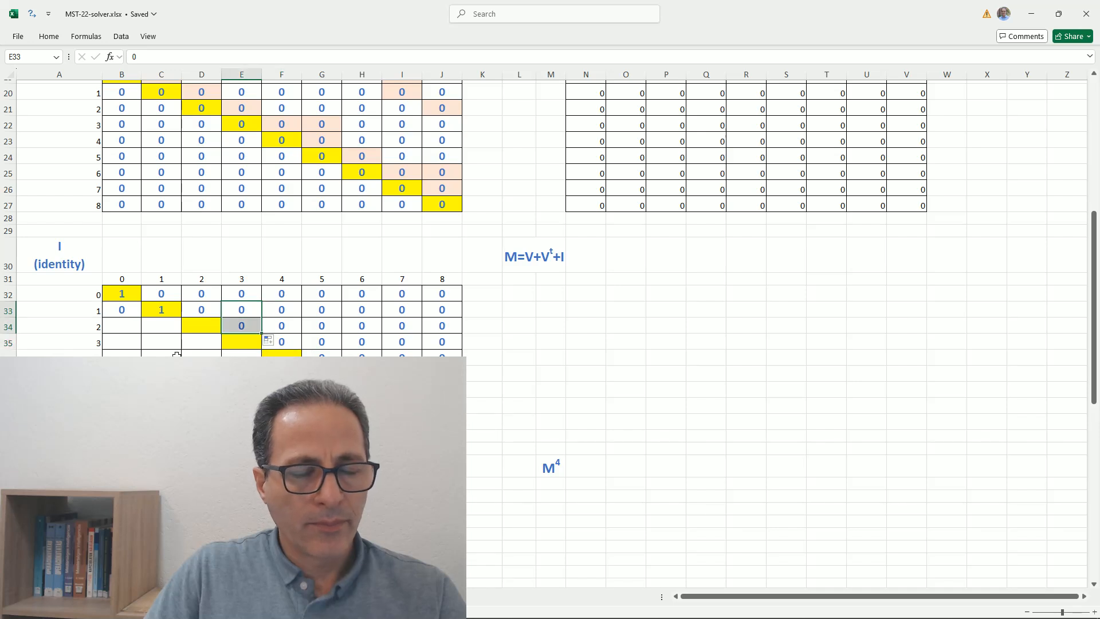
Enter 1 in the remaining yellow diagonal cells of the identity matrix, from D34 down to J40.
click(206, 324)
text(1)
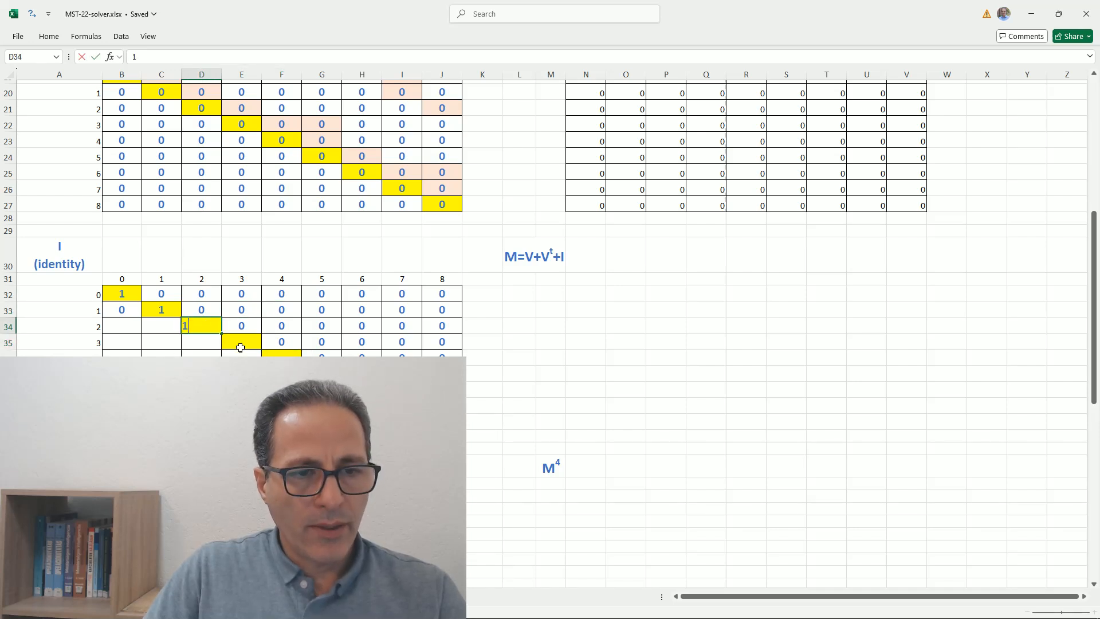
click(240, 343)
text(1)
click(272, 354)
text(1)
click(314, 372)
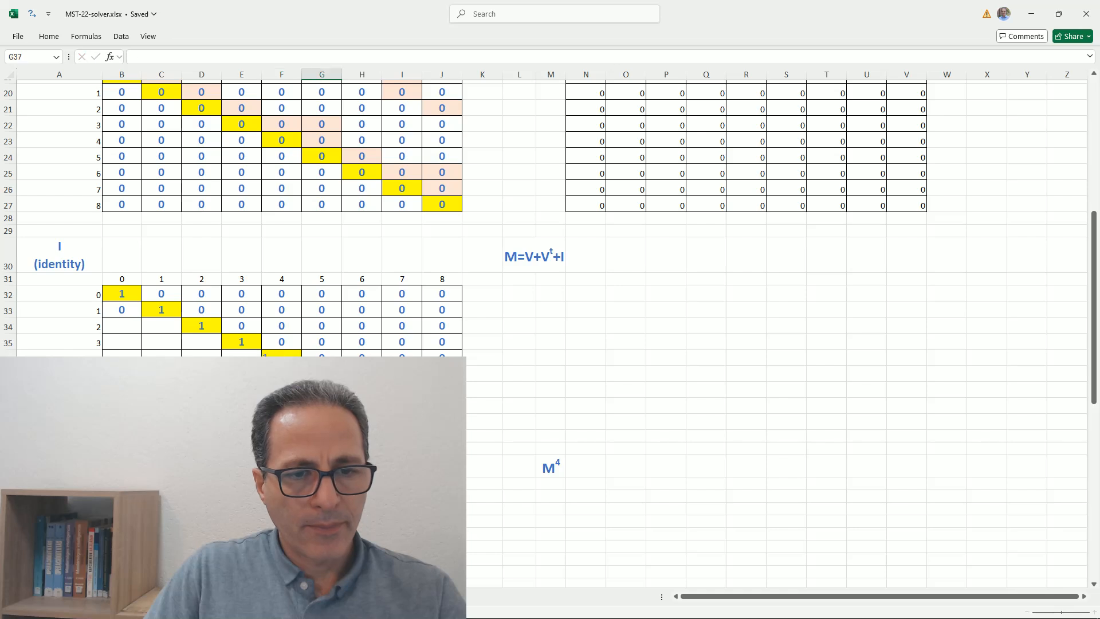
click(358, 390)
click(402, 406)
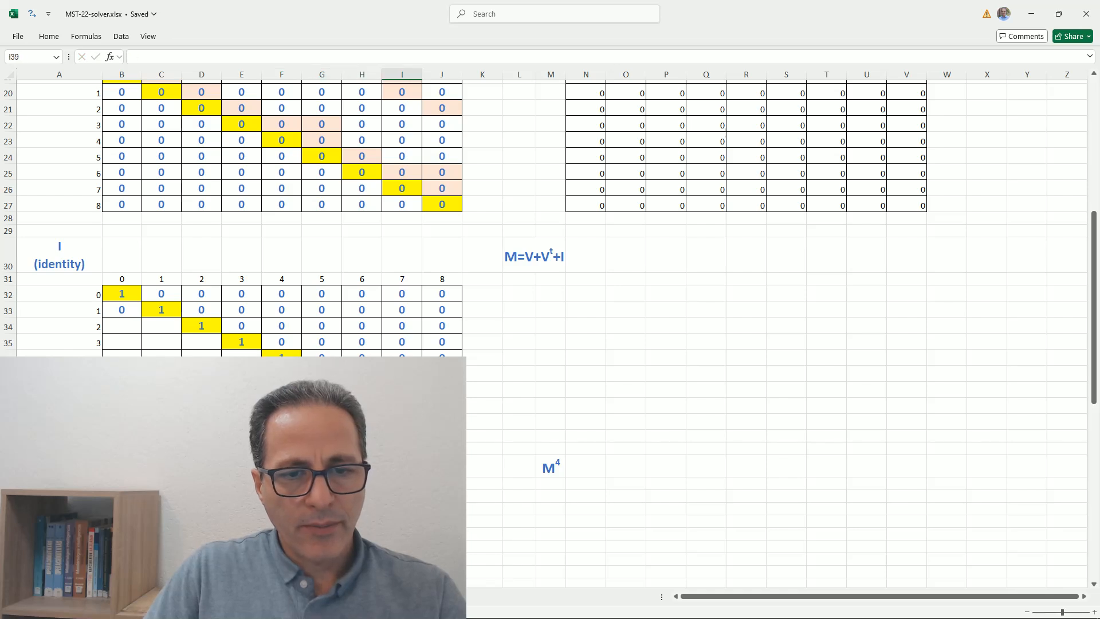
text(1)
click(442, 422)
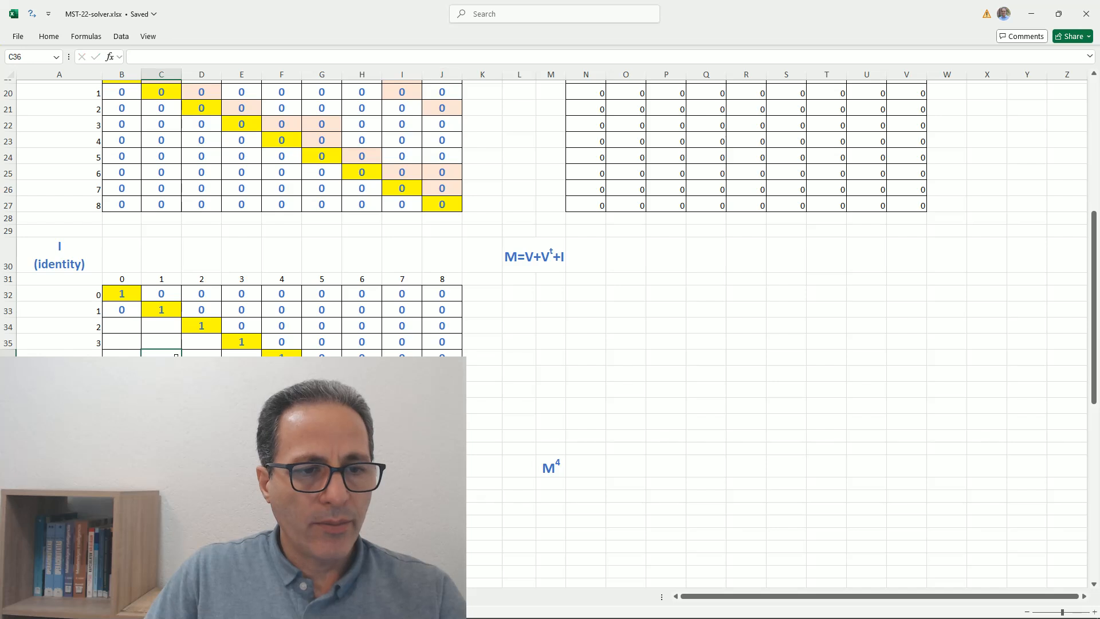
Enter 0 down the first column of the identity matrix, from B34 to B38.
click(124, 324)
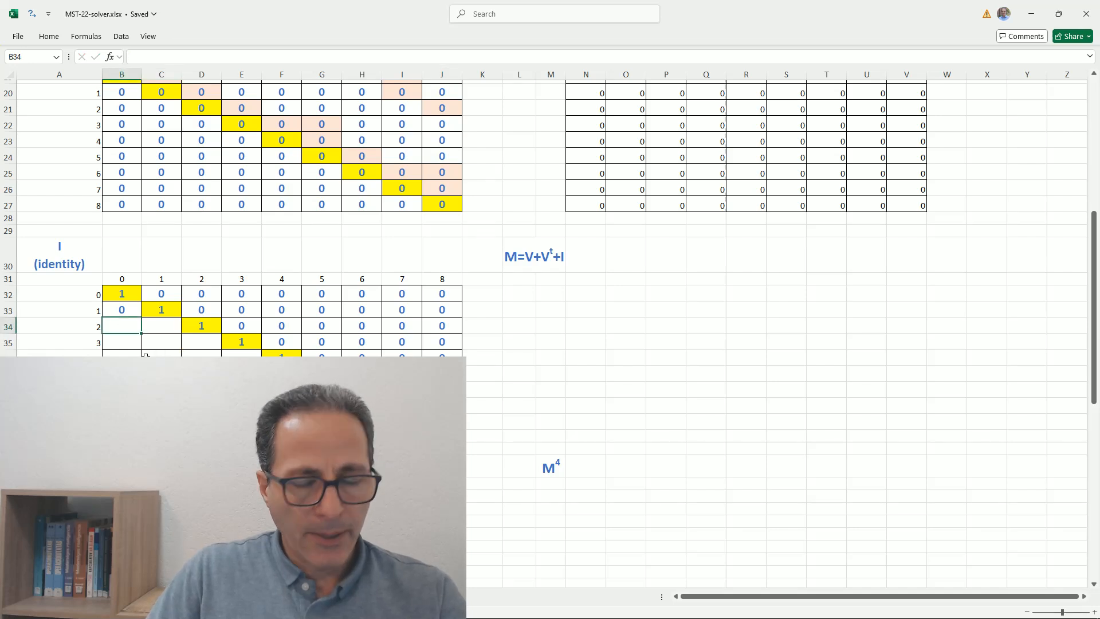
text(0)
key(Return)
text(0)
key(Return)
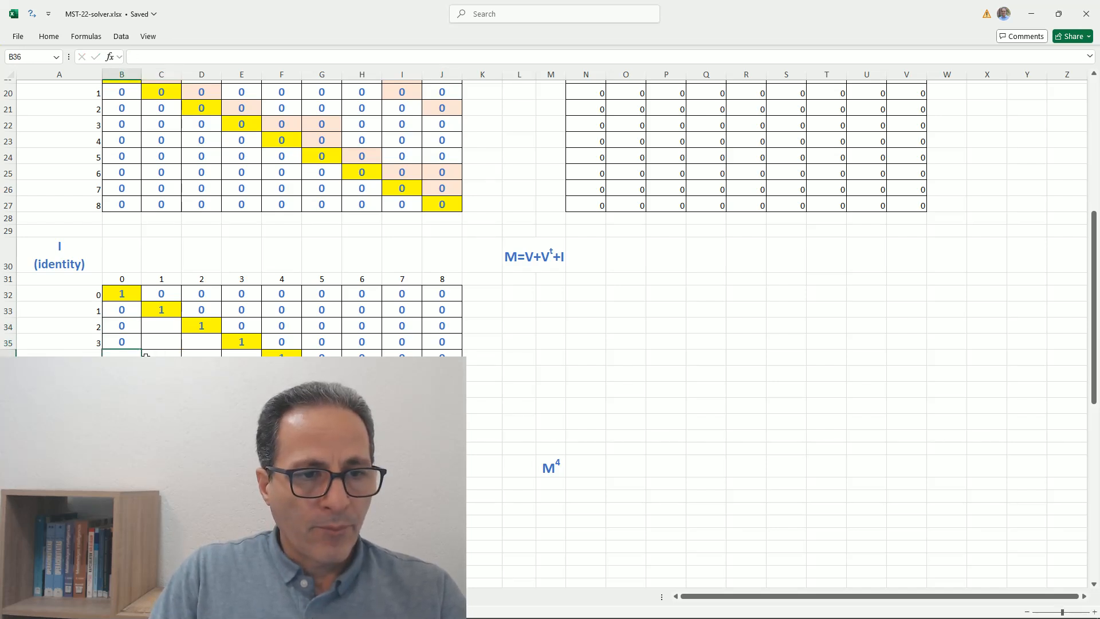
text(0)
key(Return)
key(Return)
text(0)
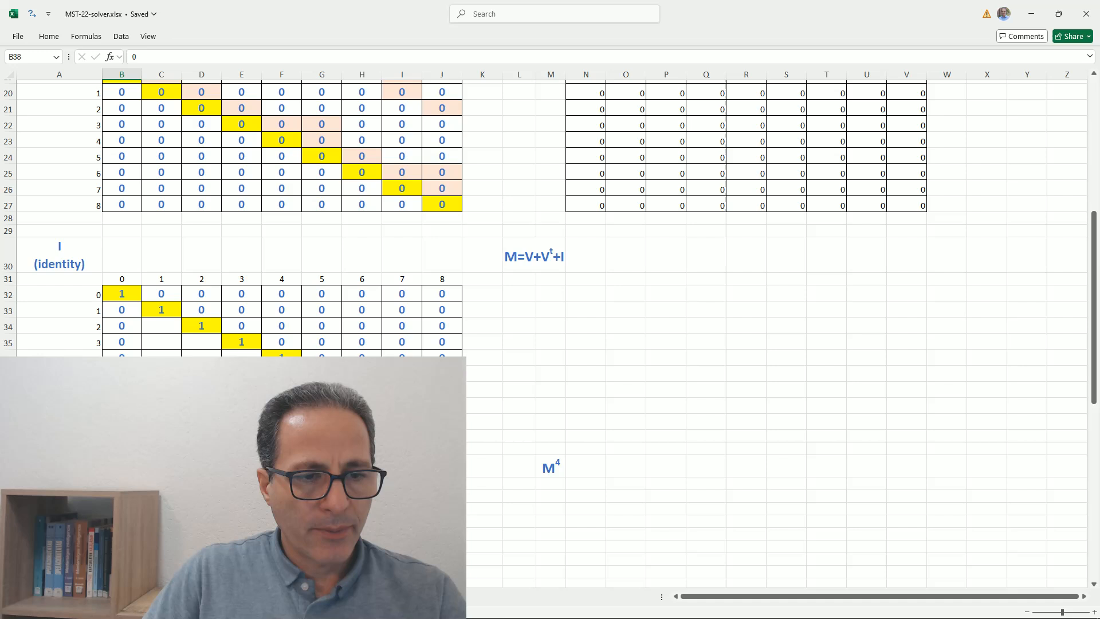
Fill the cells below the diagonal in rows 38 to 40 with 0, including H39 and the last row up to I40.
drag(141, 429, 322, 422)
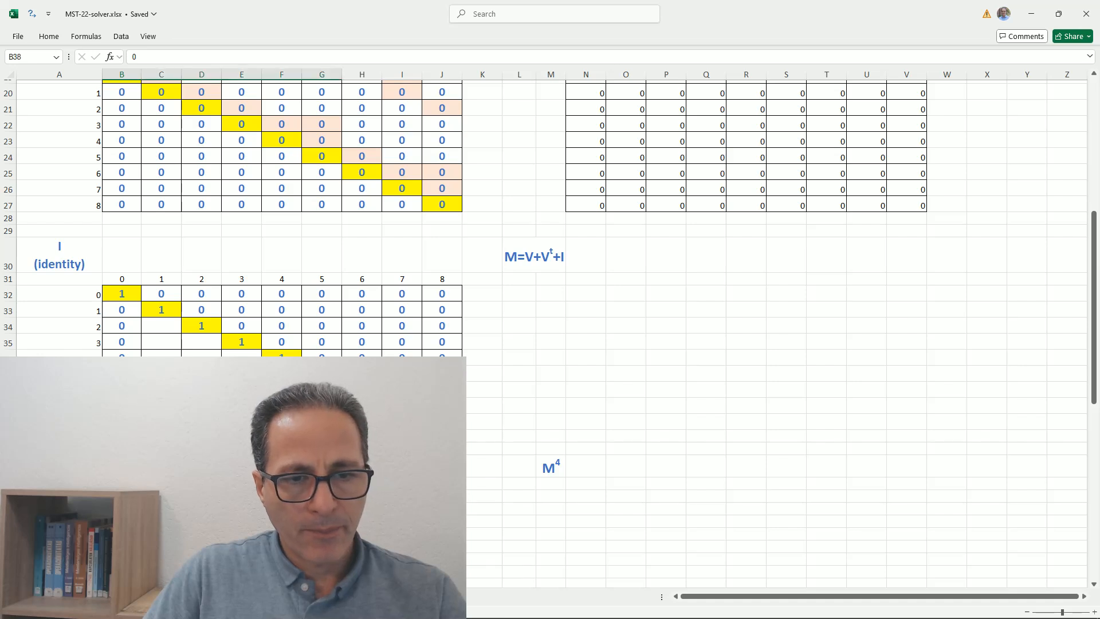
click(321, 406)
key(Tab)
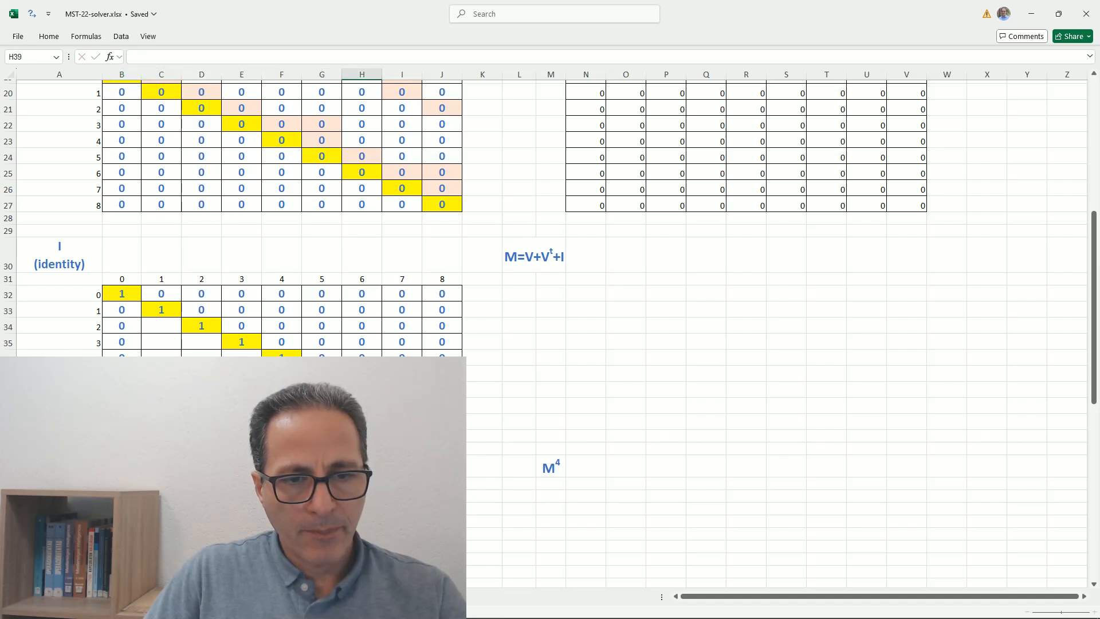
key(Return)
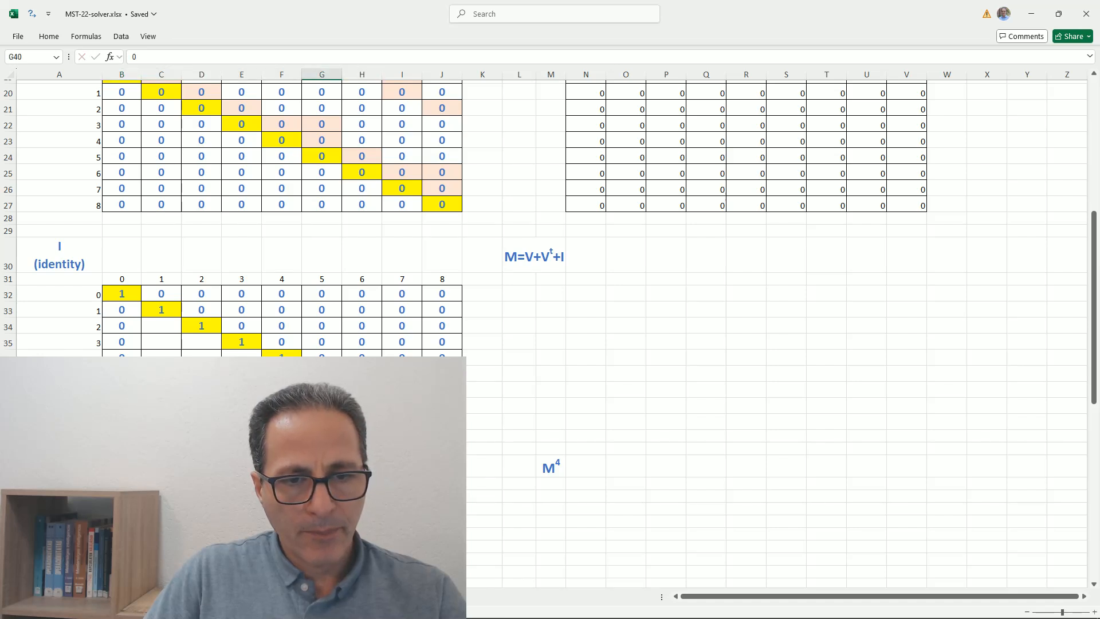
drag(341, 430, 402, 423)
click(361, 406)
text(0)
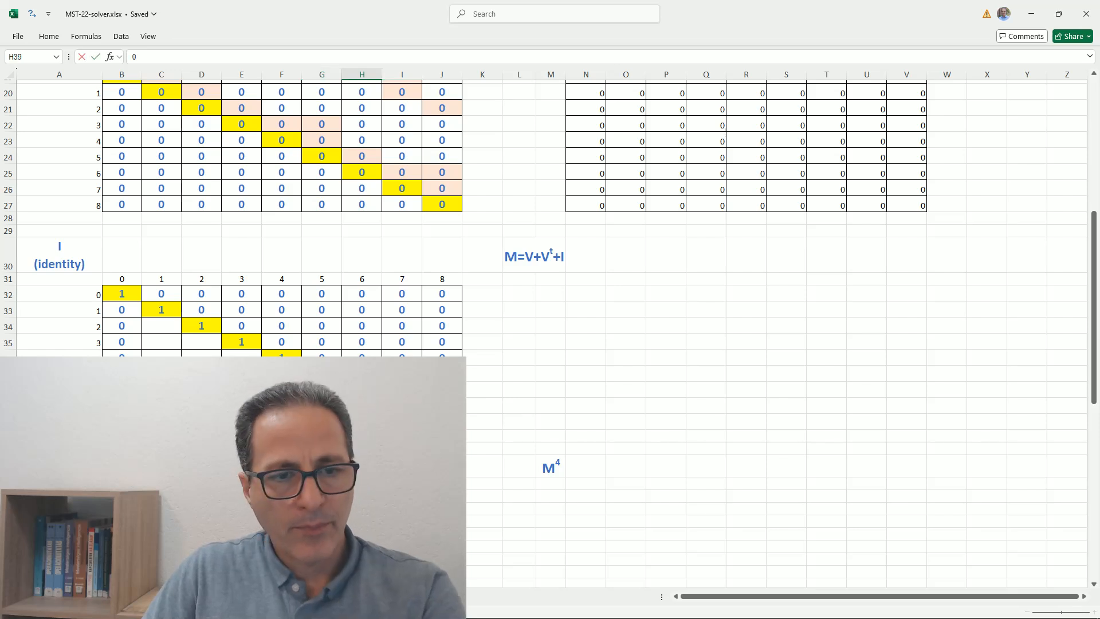
Copy the 0 in B36 across row 36 to E36, just before the diagonal cell.
click(151, 355)
click(121, 354)
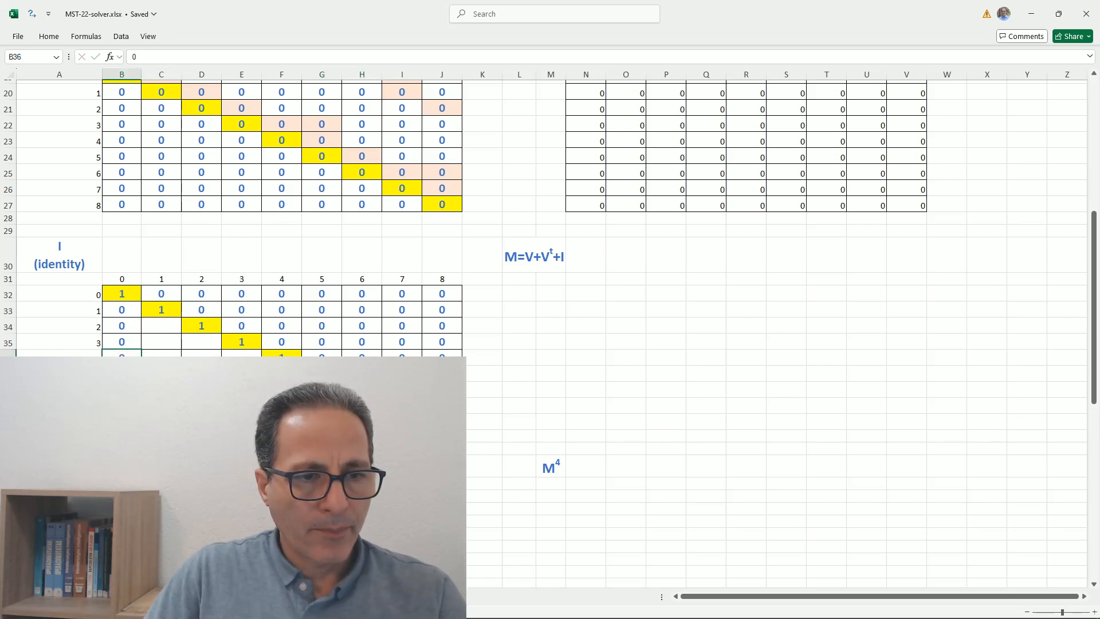
drag(141, 365, 252, 363)
click(281, 373)
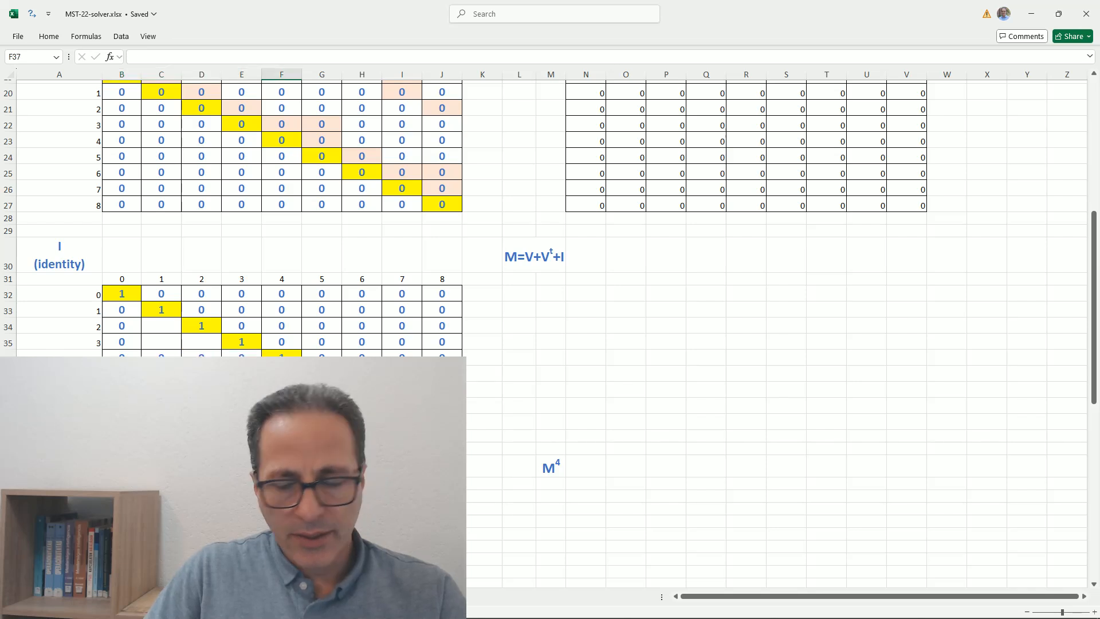
Enter 0 in the remaining empty cells C34, C35 and D35 below the diagonal.
click(158, 324)
text(0)
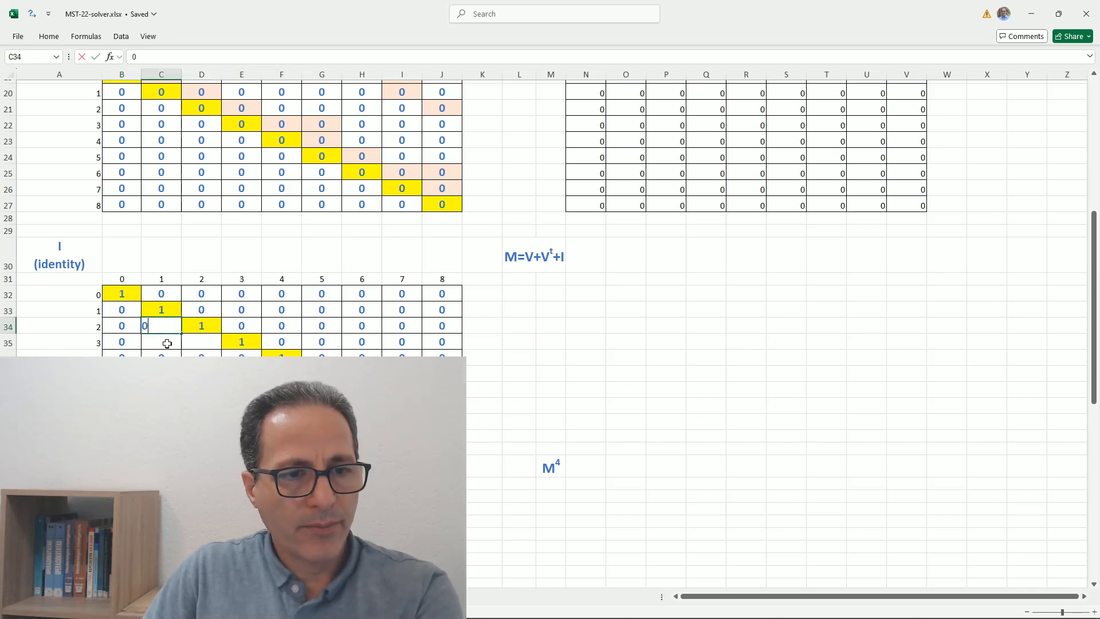
key(Return)
text(0)
click(188, 346)
text(0)
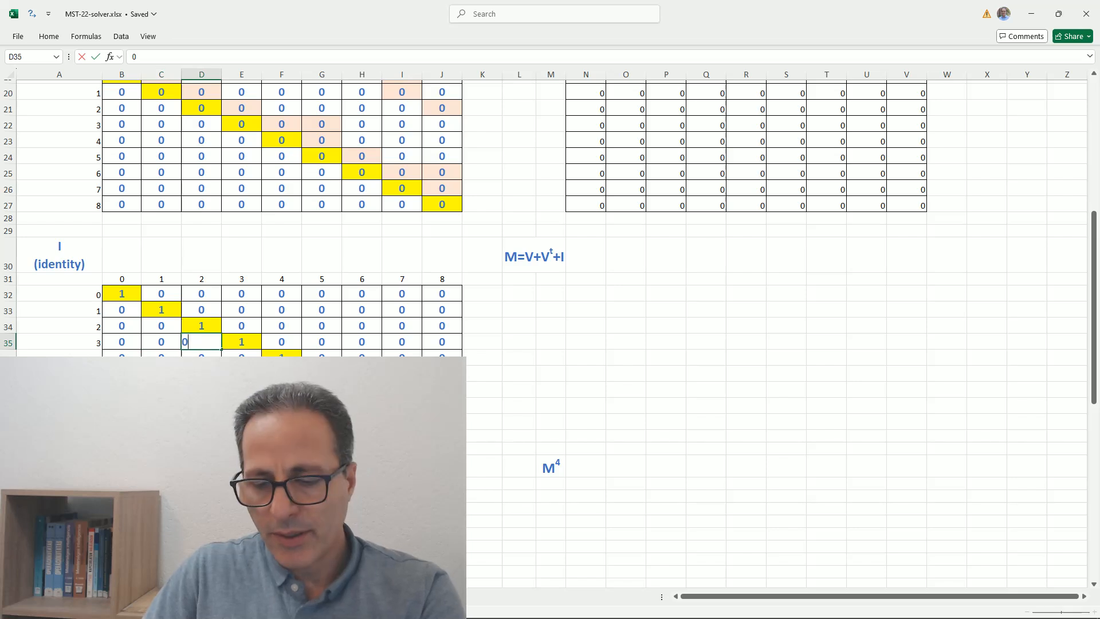
Complete the 0 entry in D35 of the identity matrix.
key(Return)
click(504, 358)
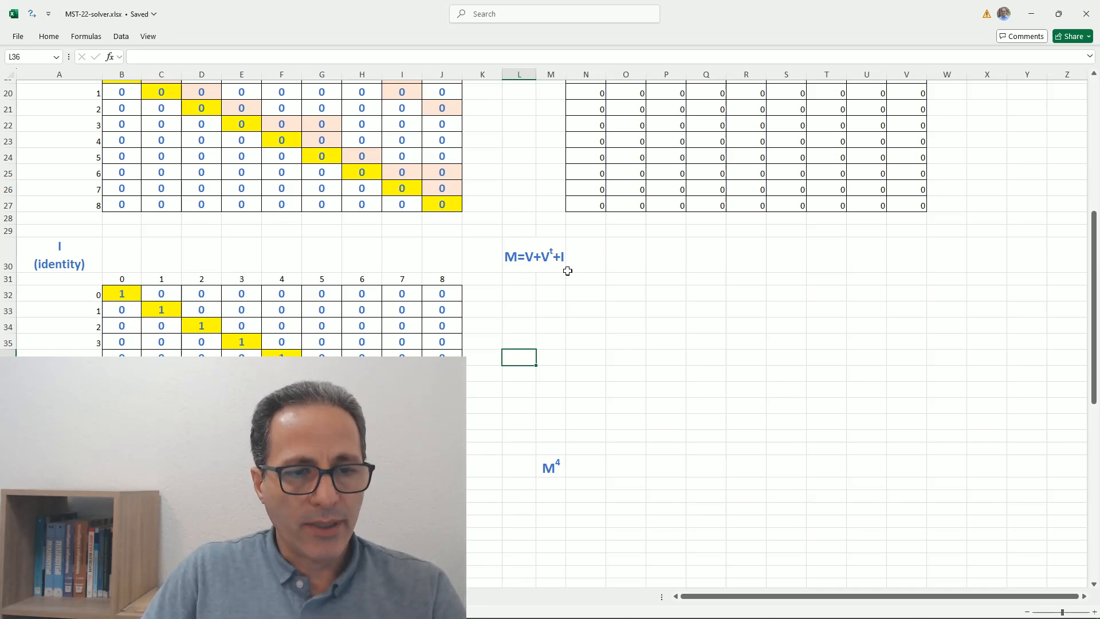
Enter the formula =B19:J27+N19#+B32:J40 in N31, adding V, its transpose and the identity matrix to produce M.
scroll(236, 156, up, 2)
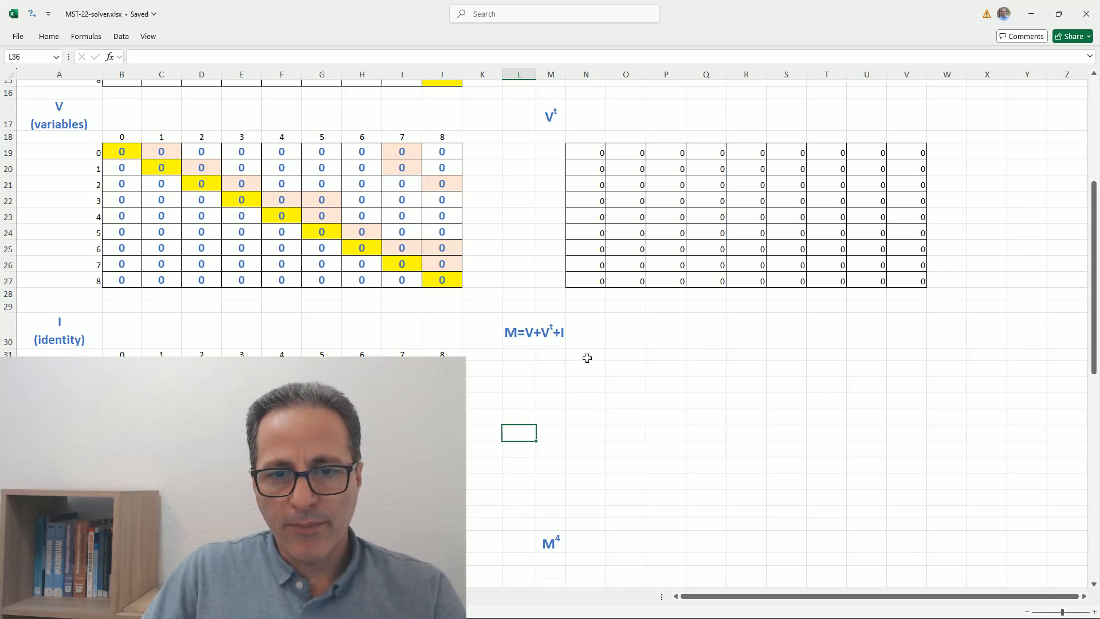
click(587, 358)
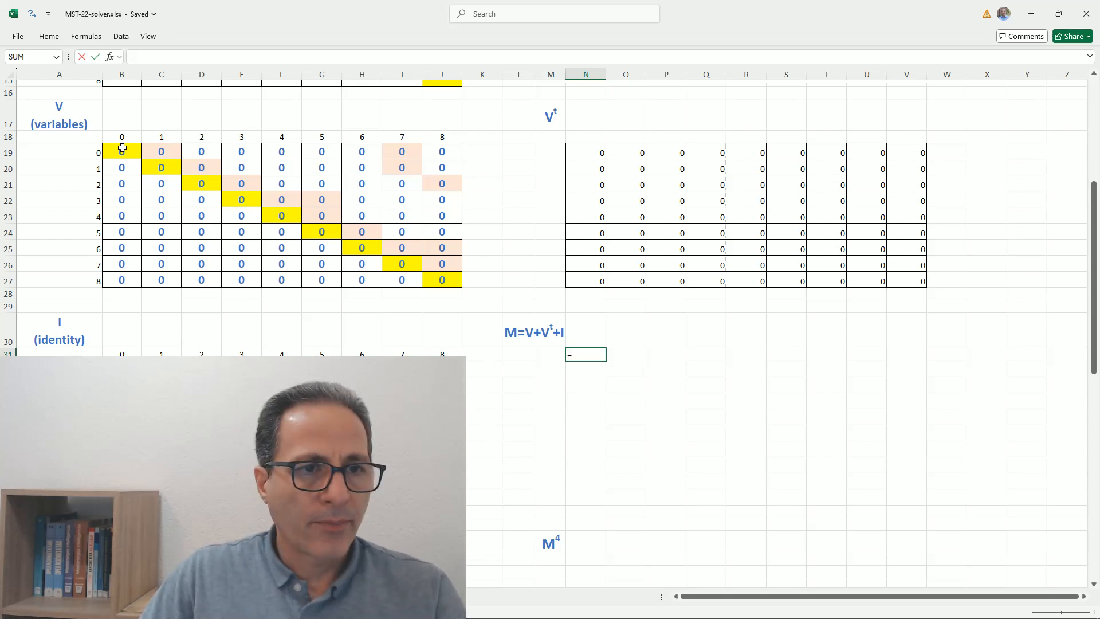
drag(122, 149, 448, 276)
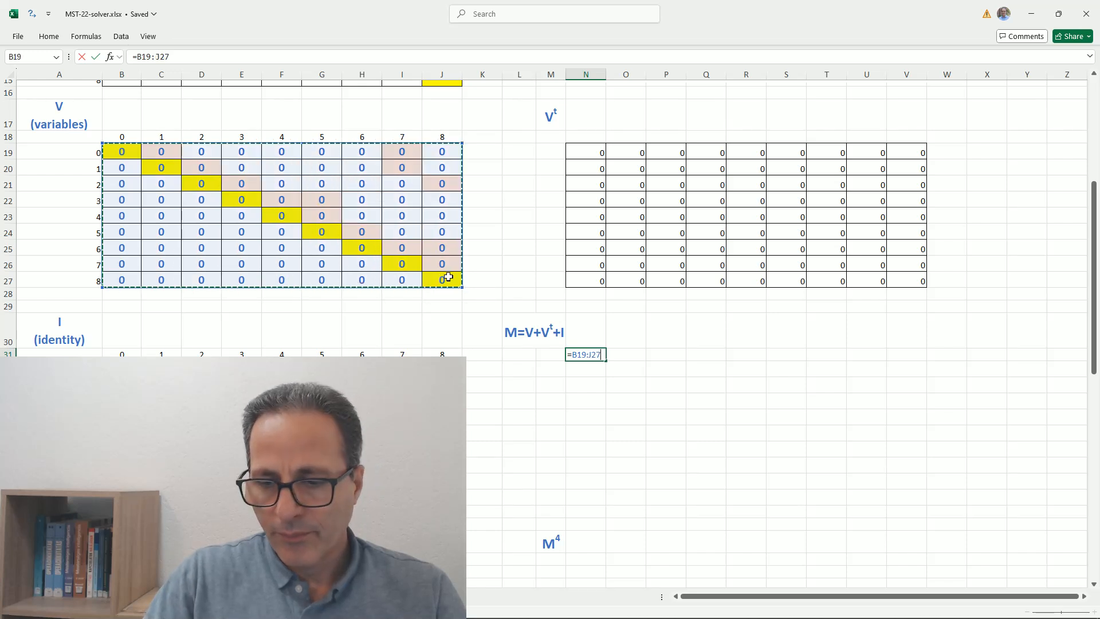
text(+)
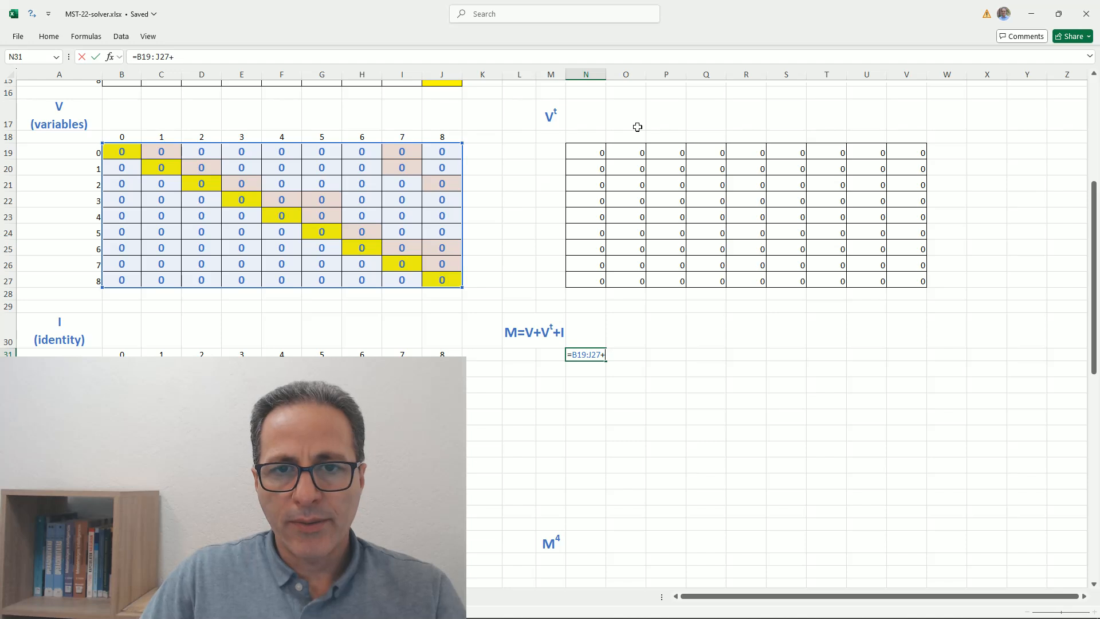
drag(585, 152, 889, 278)
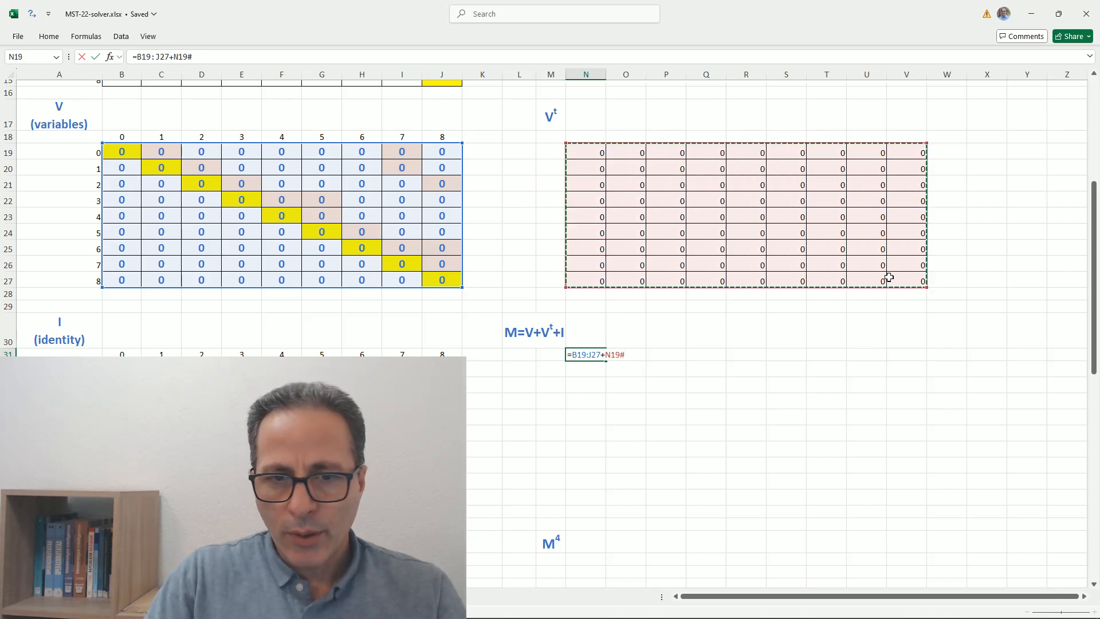
text(+)
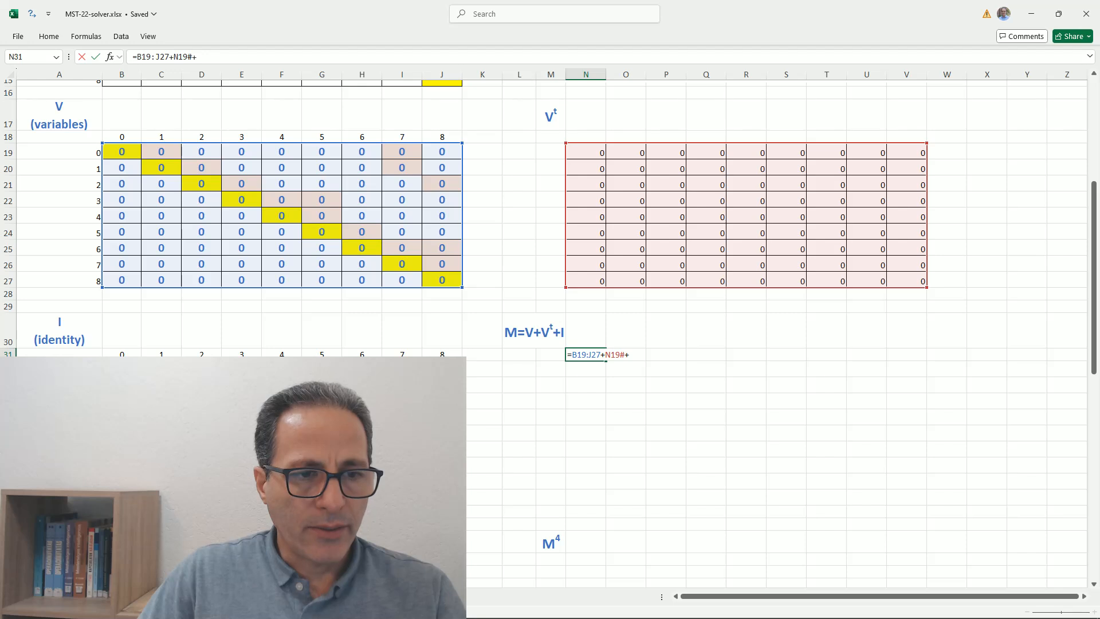
text(B32:B35)
key(BackSpace)
key(BackSpace)
key(BackSpace)
text(J40)
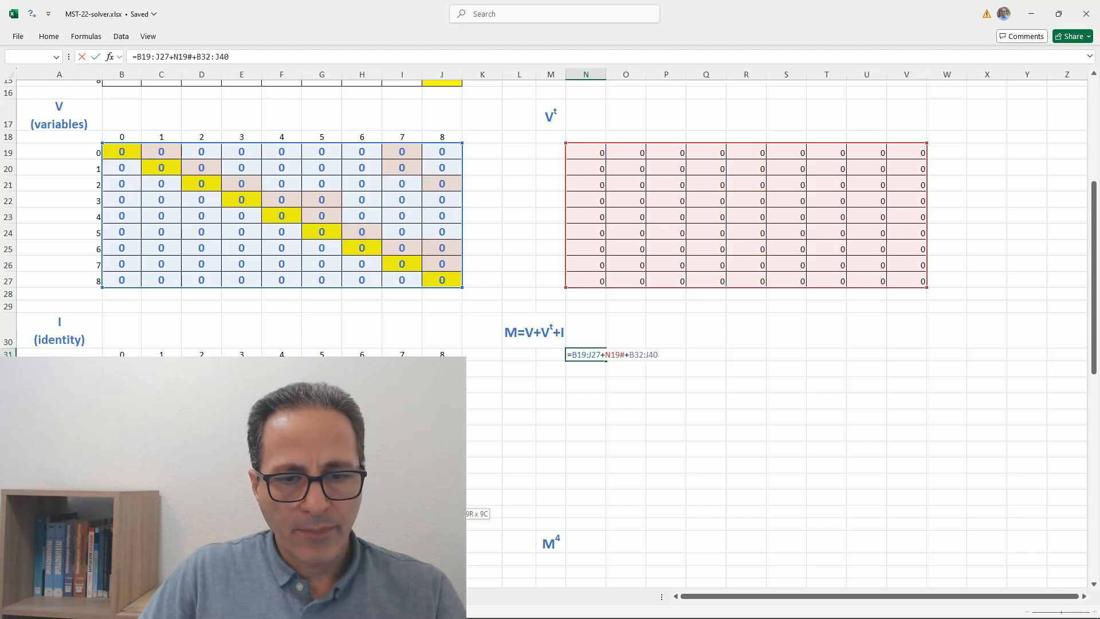
key(Return)
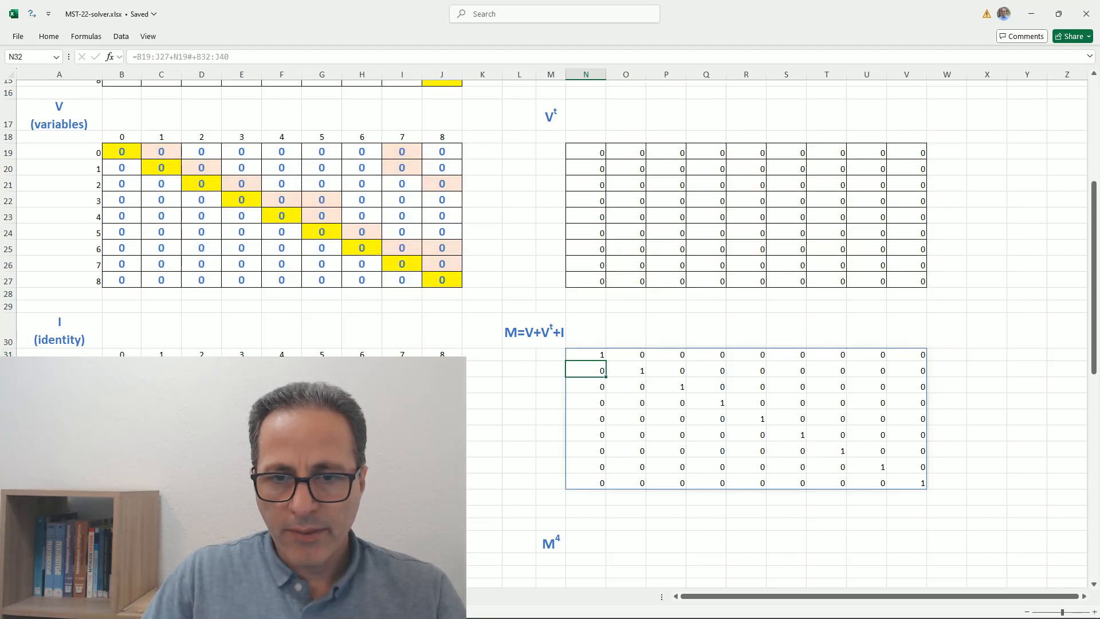
Apply all borders to the M matrix in N31:V39.
drag(584, 357, 905, 475)
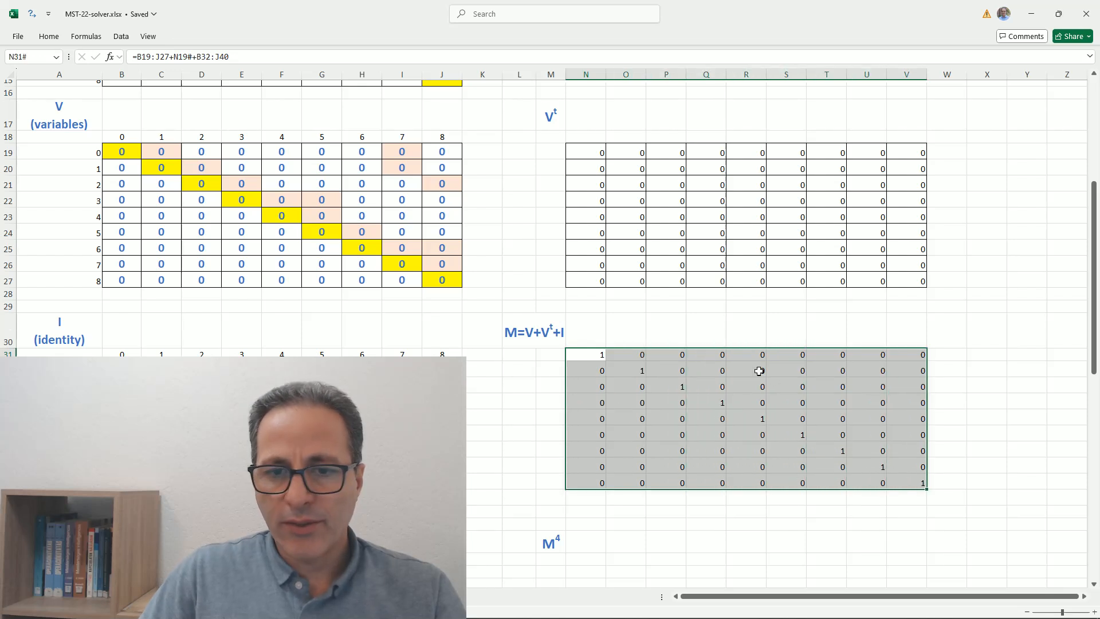
click(49, 37)
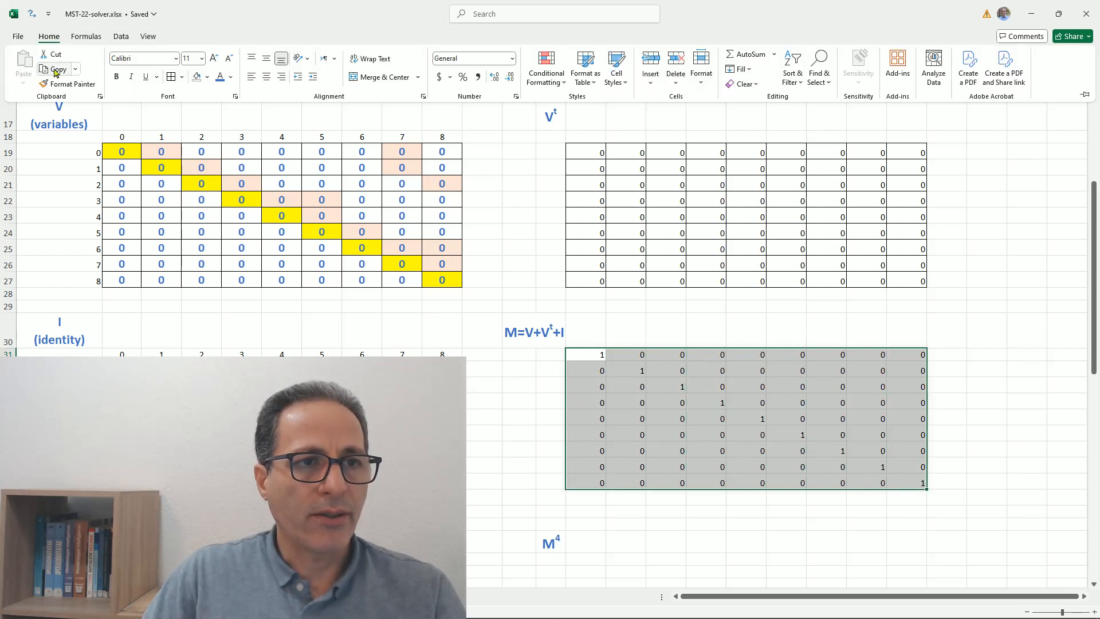
click(170, 78)
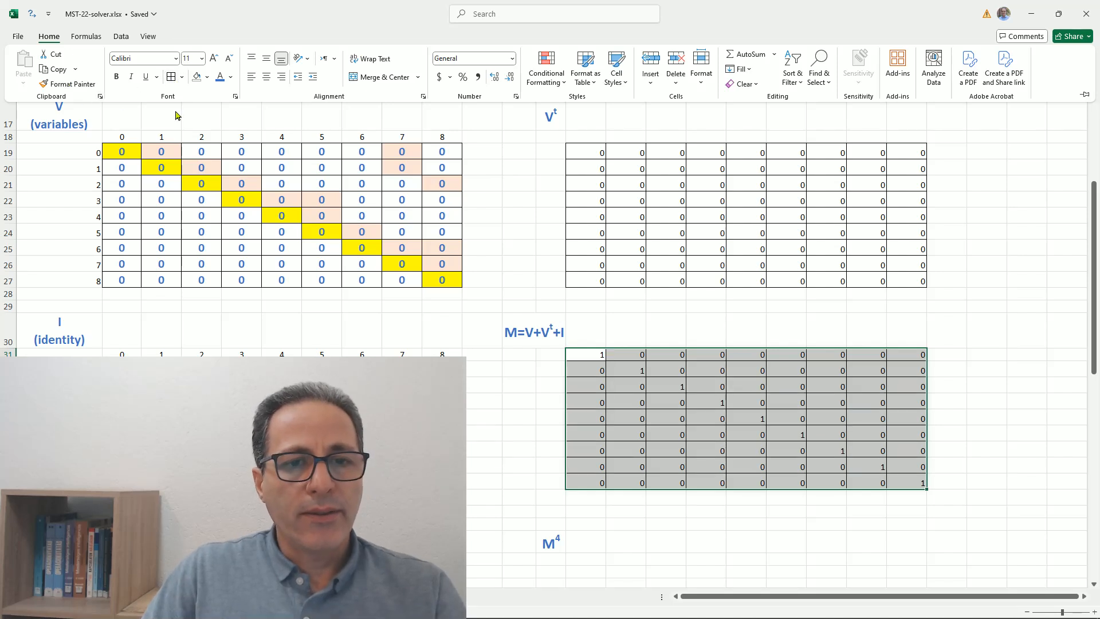
click(534, 447)
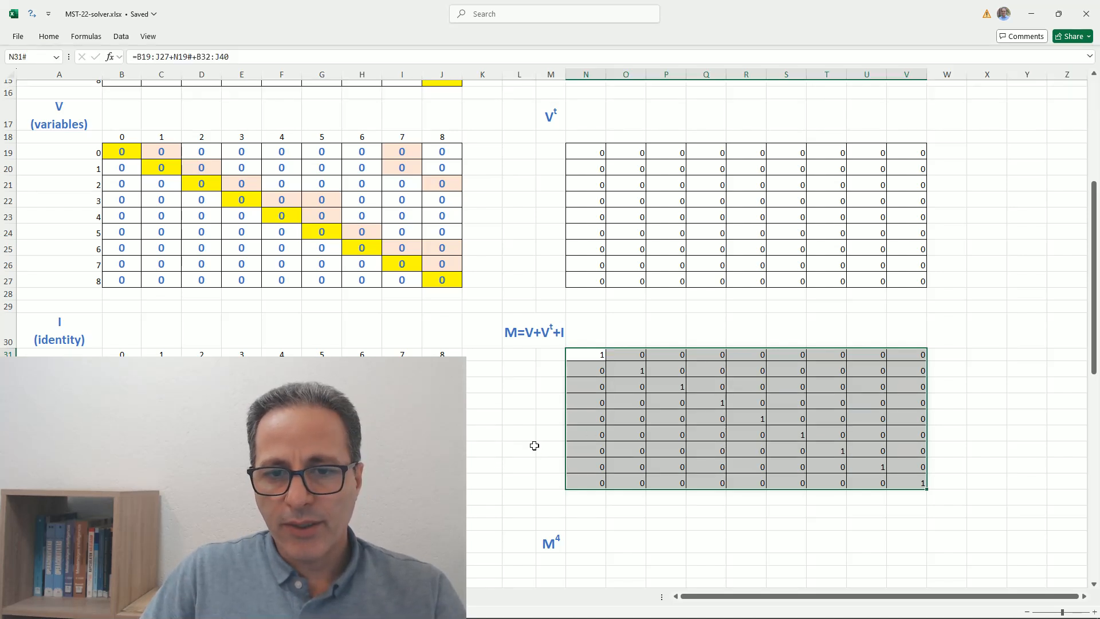
Enter =MMULT(N31#,N31#) in B44 under the M² heading to multiply matrix M by itself.
scroll(544, 467, down, 2)
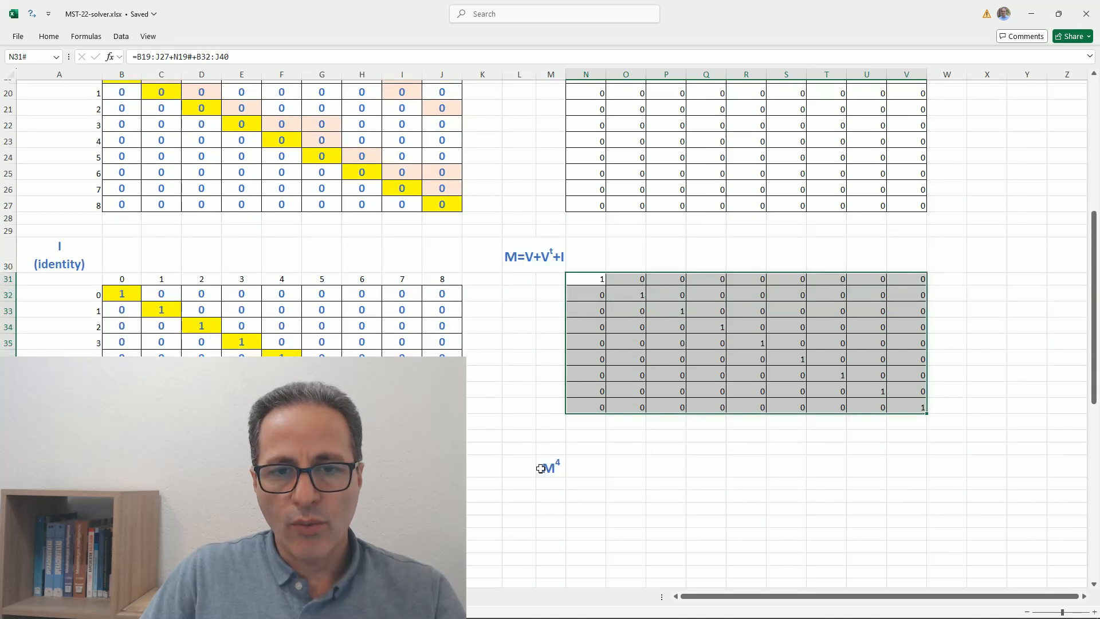
scroll(540, 469, up, 8)
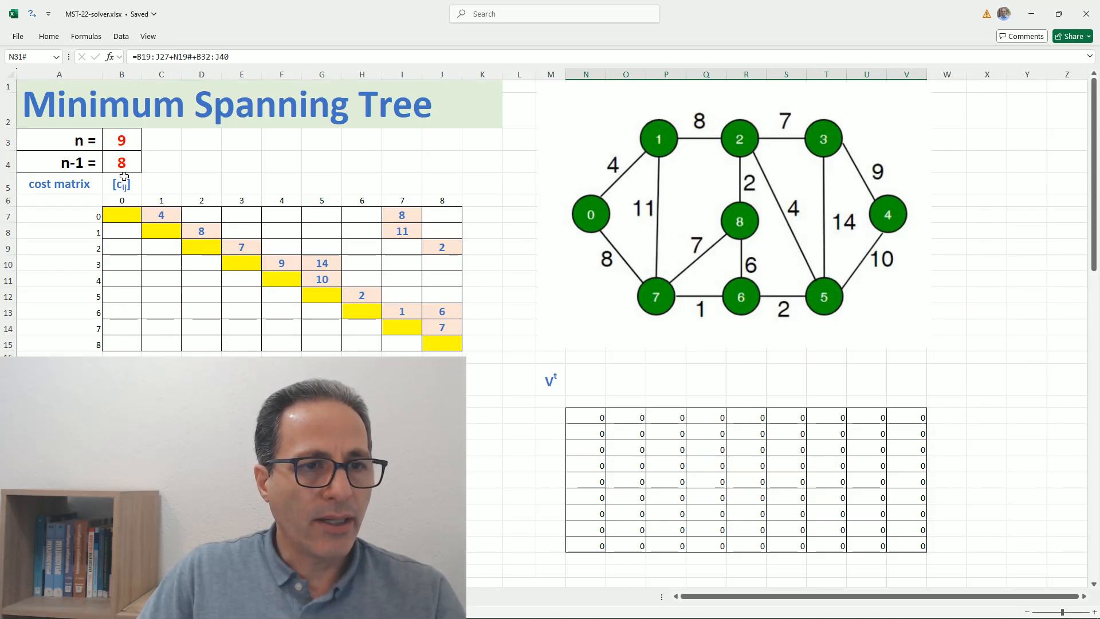
scroll(493, 478, down, 4)
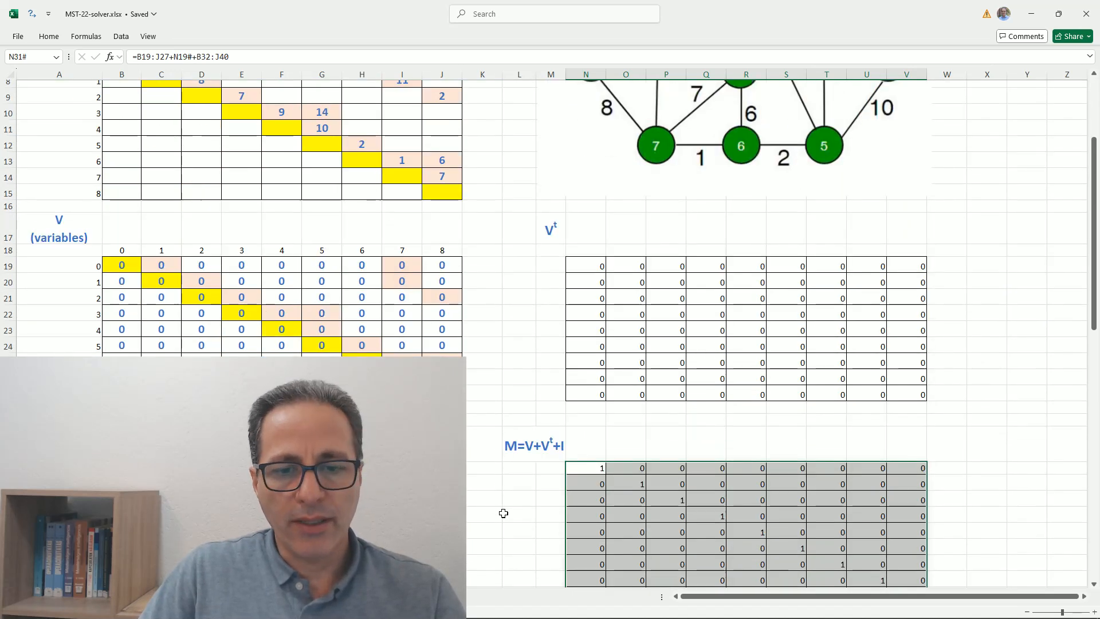
scroll(504, 510, down, 4)
scroll(626, 481, down, 3)
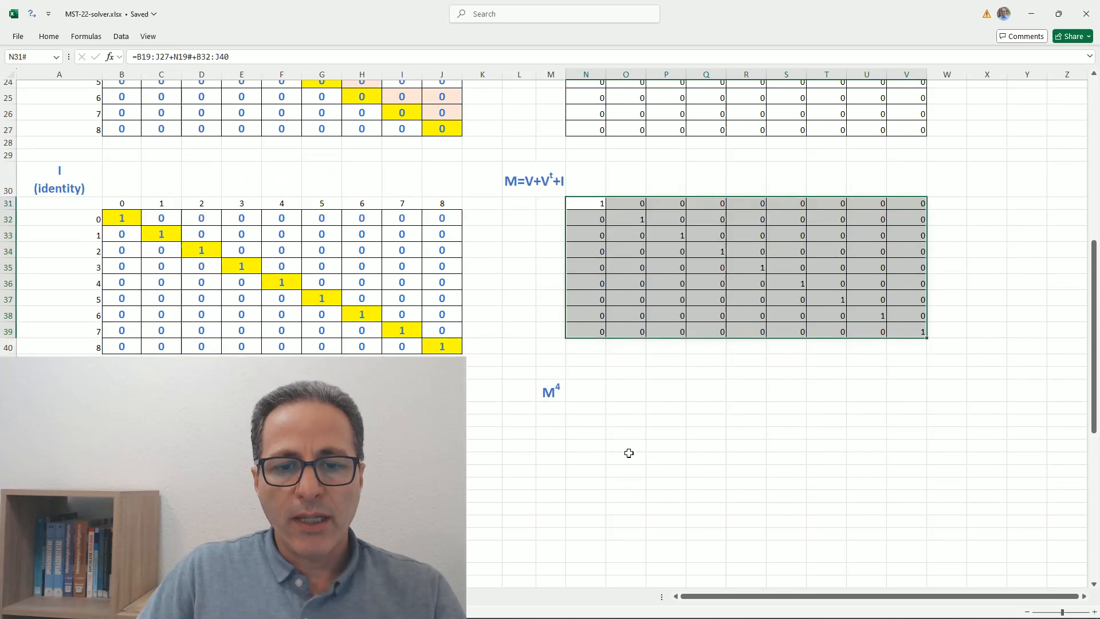
click(629, 433)
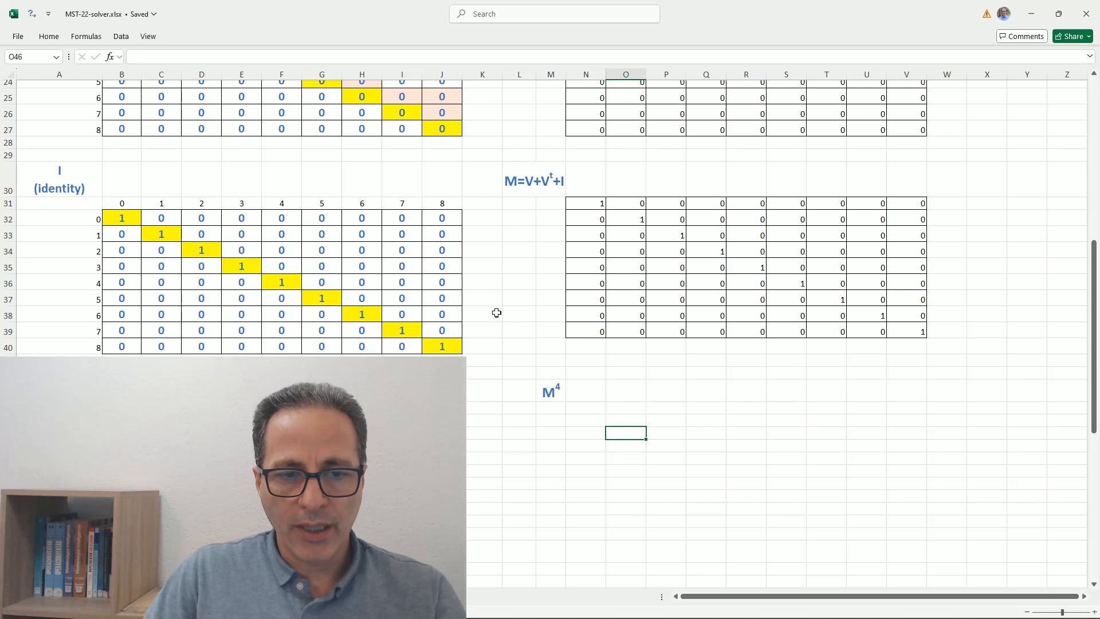
scroll(481, 498, down, 1)
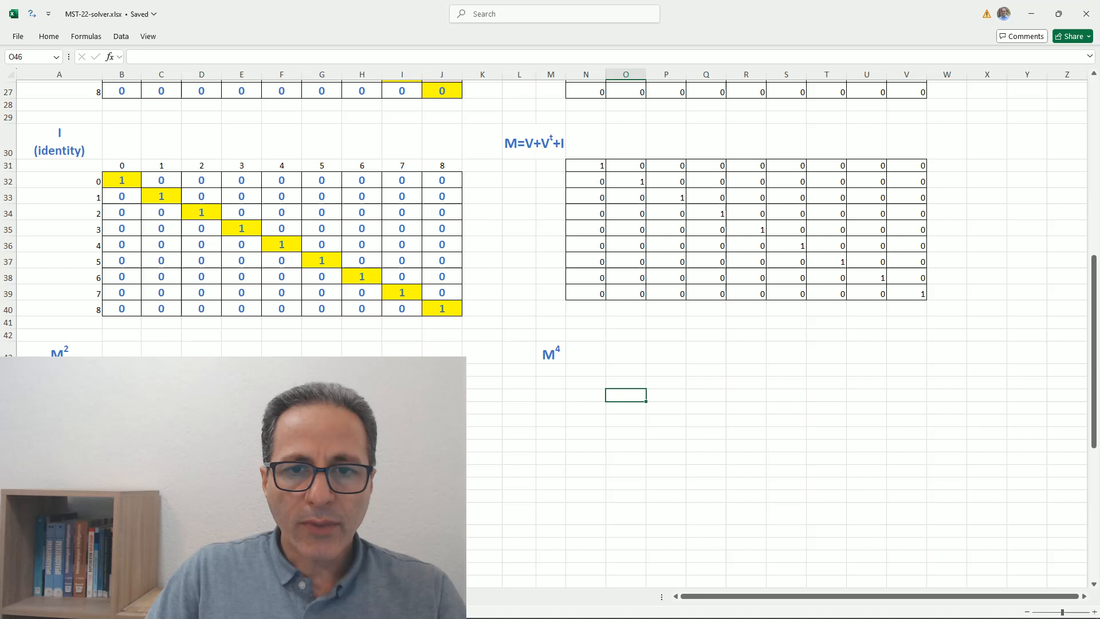
click(121, 370)
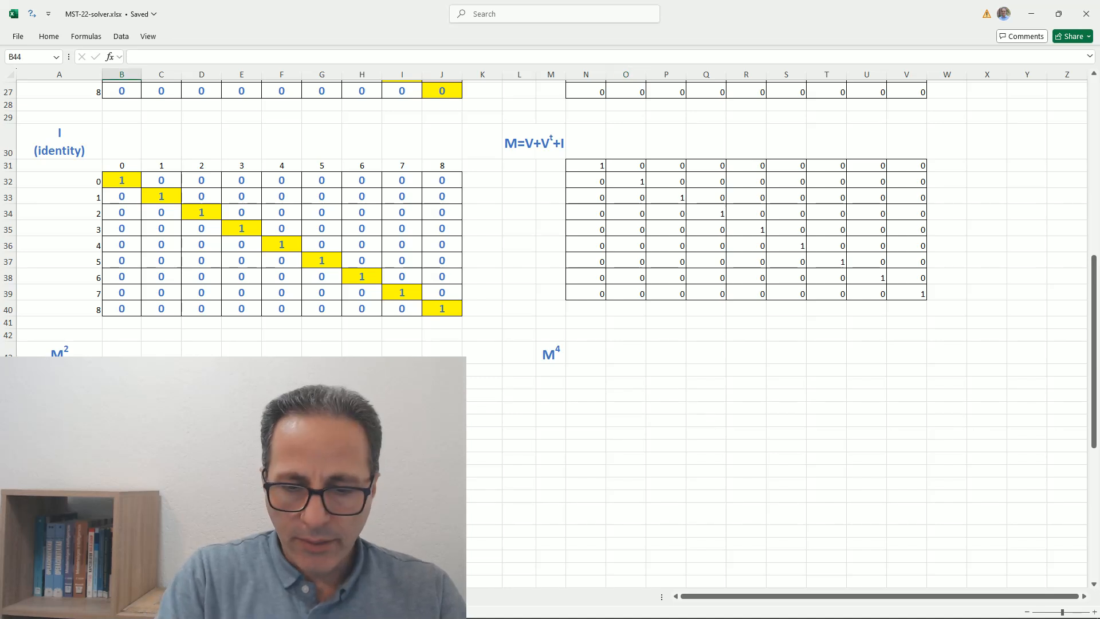
text(=mm)
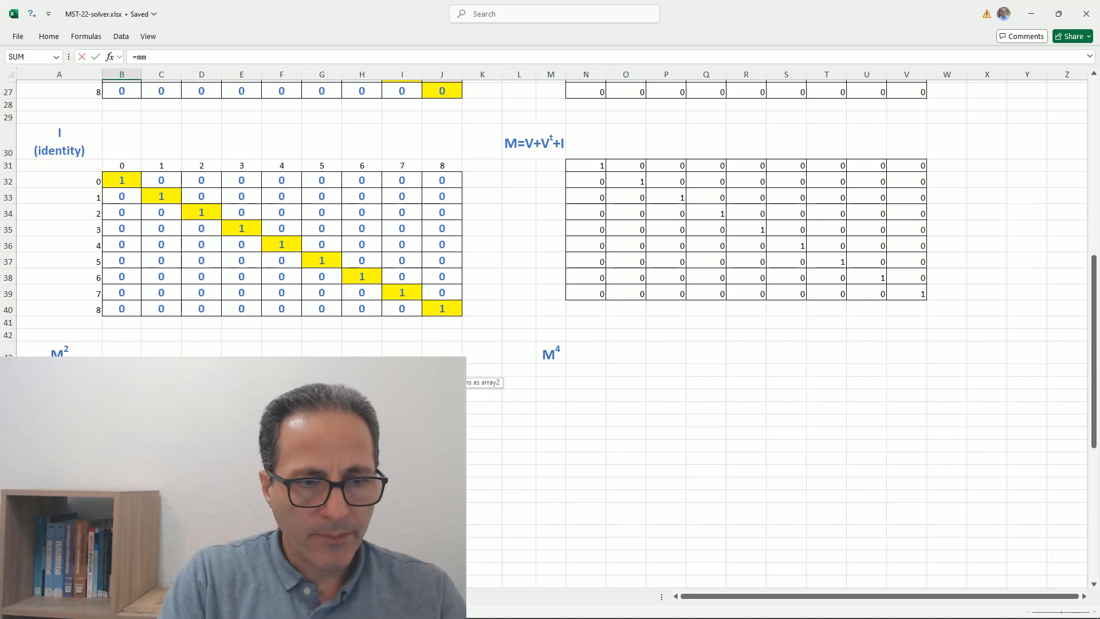
key(Tab)
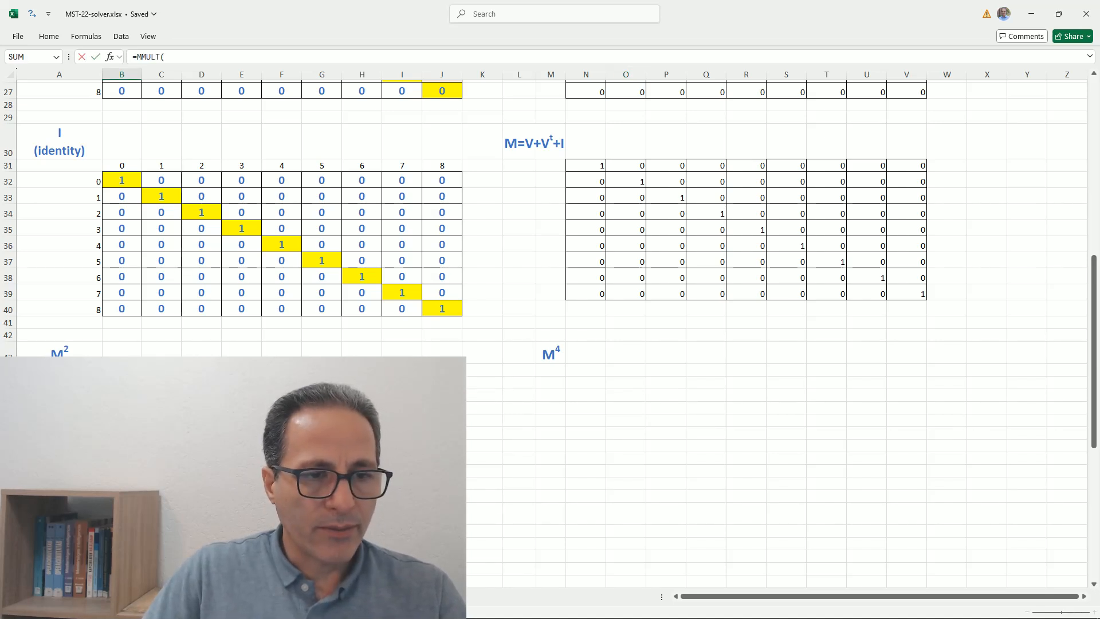
drag(583, 165, 905, 291)
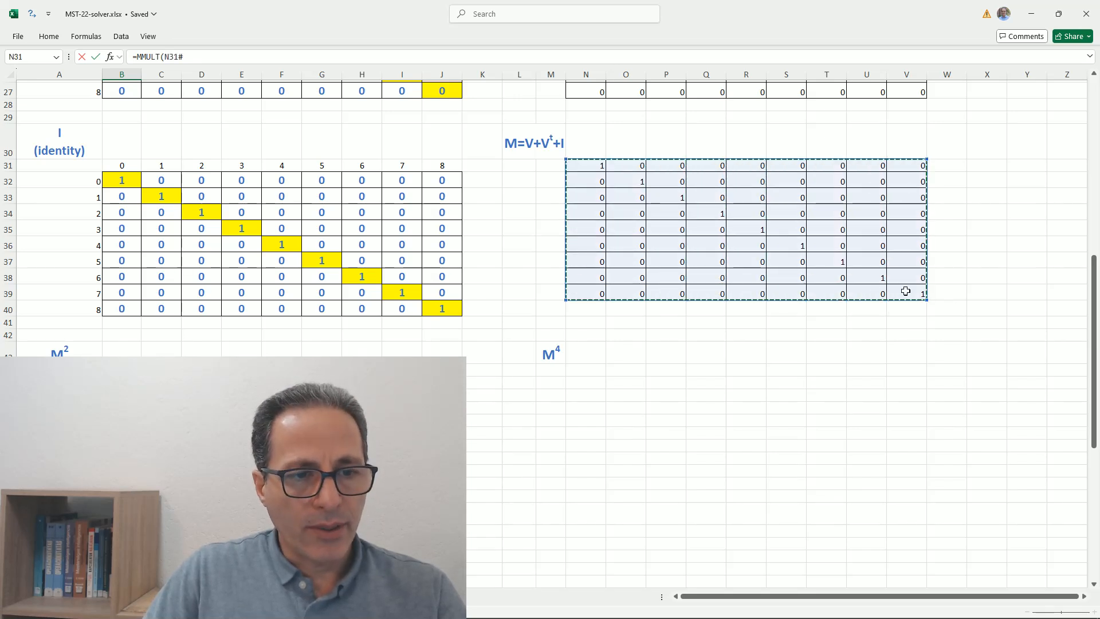
text(,)
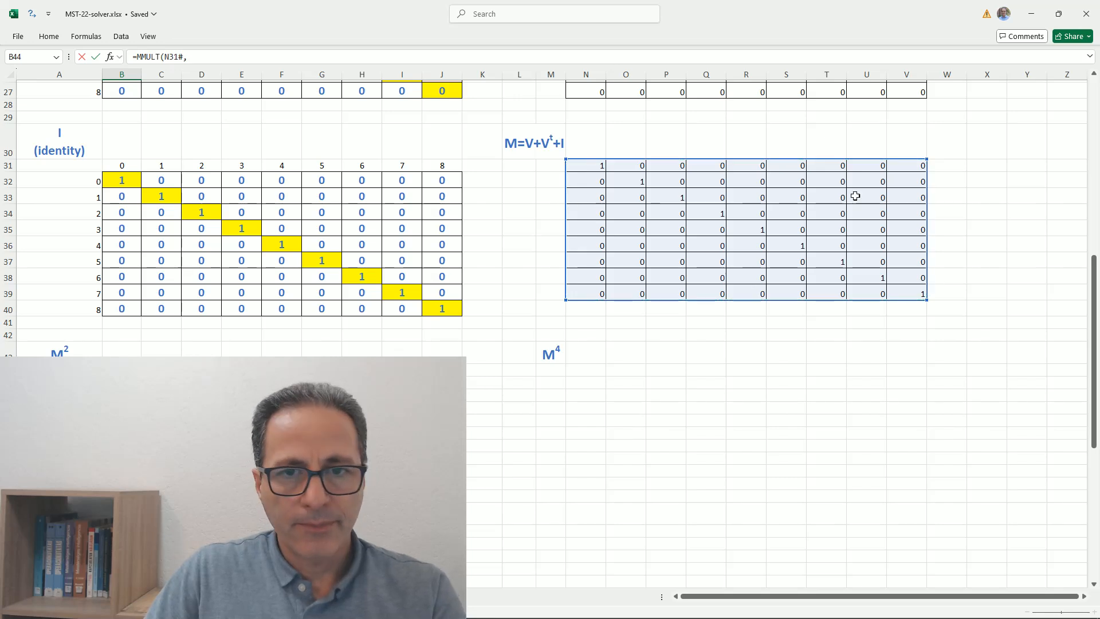
drag(582, 167, 898, 291)
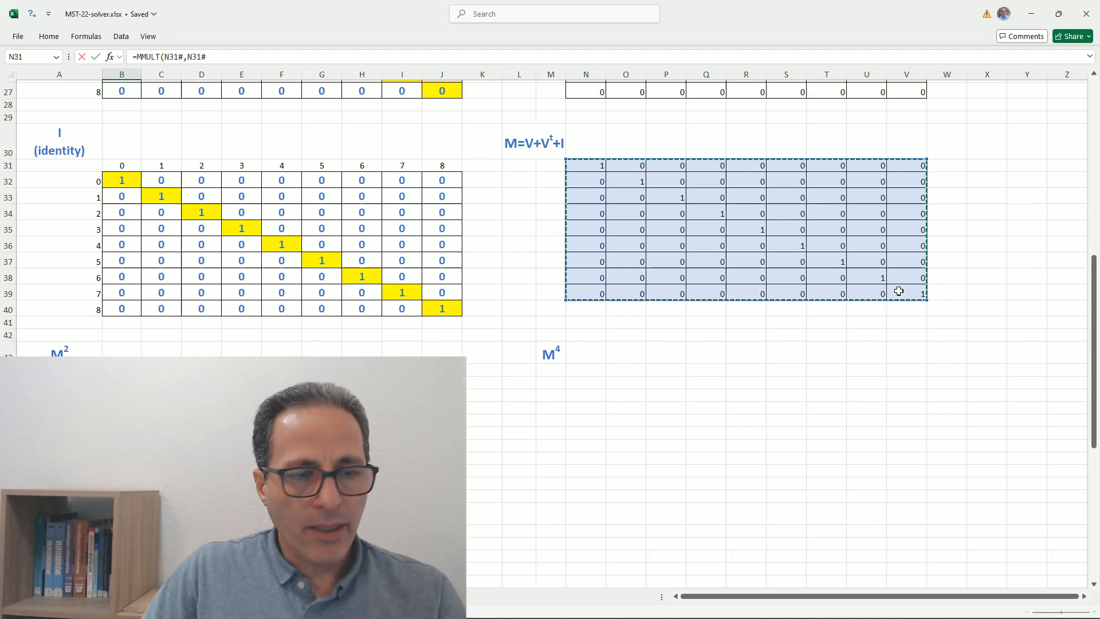
key(Return)
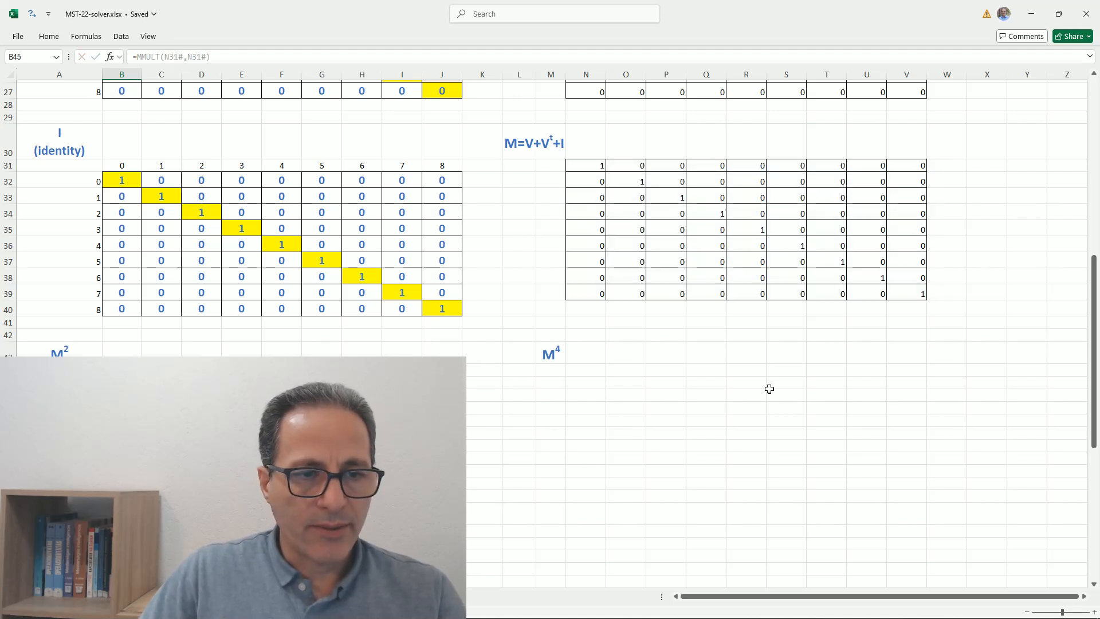
Apply all borders to the M² matrix that starts at B44.
click(557, 456)
drag(122, 369, 442, 470)
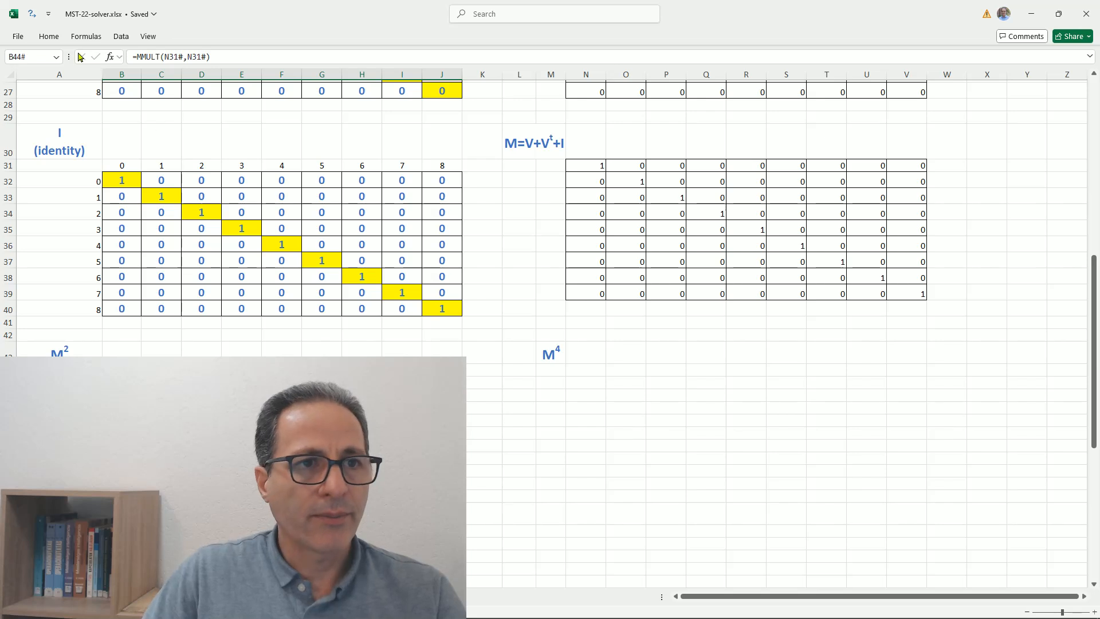
click(49, 36)
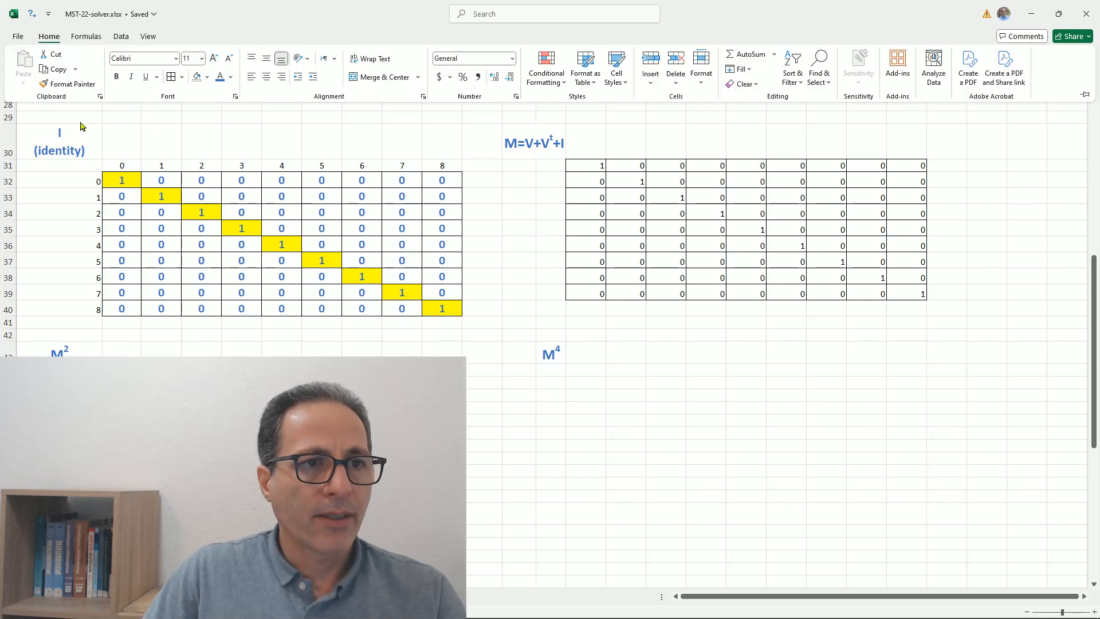
click(171, 79)
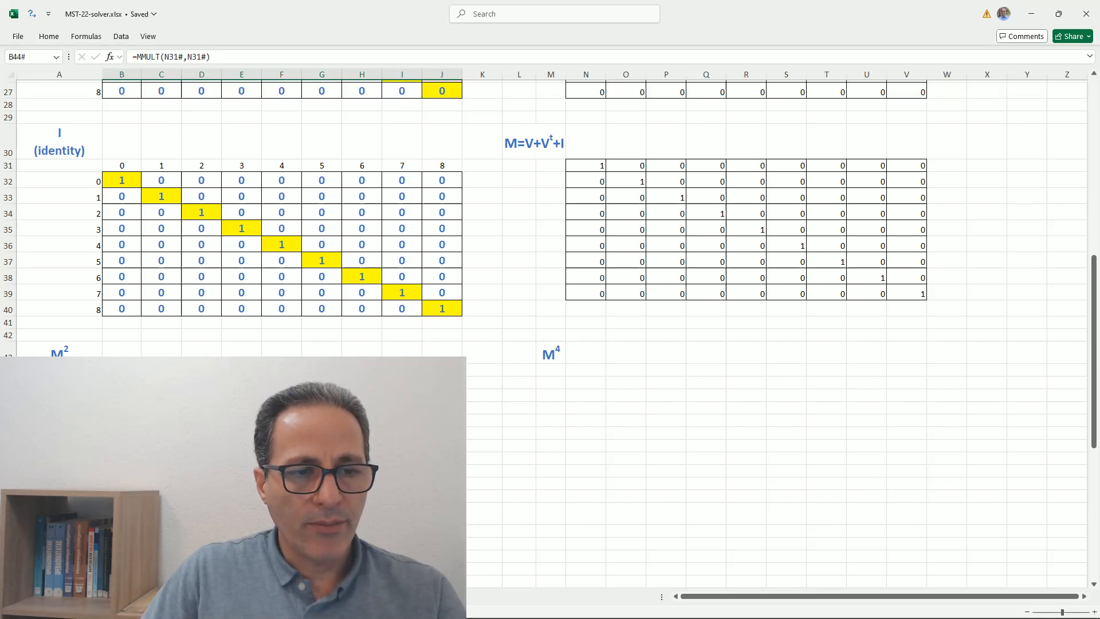
Enter =MMULT(B44#,B44#) in N44 under the M⁴ heading to multiply the M² matrix by itself.
click(582, 368)
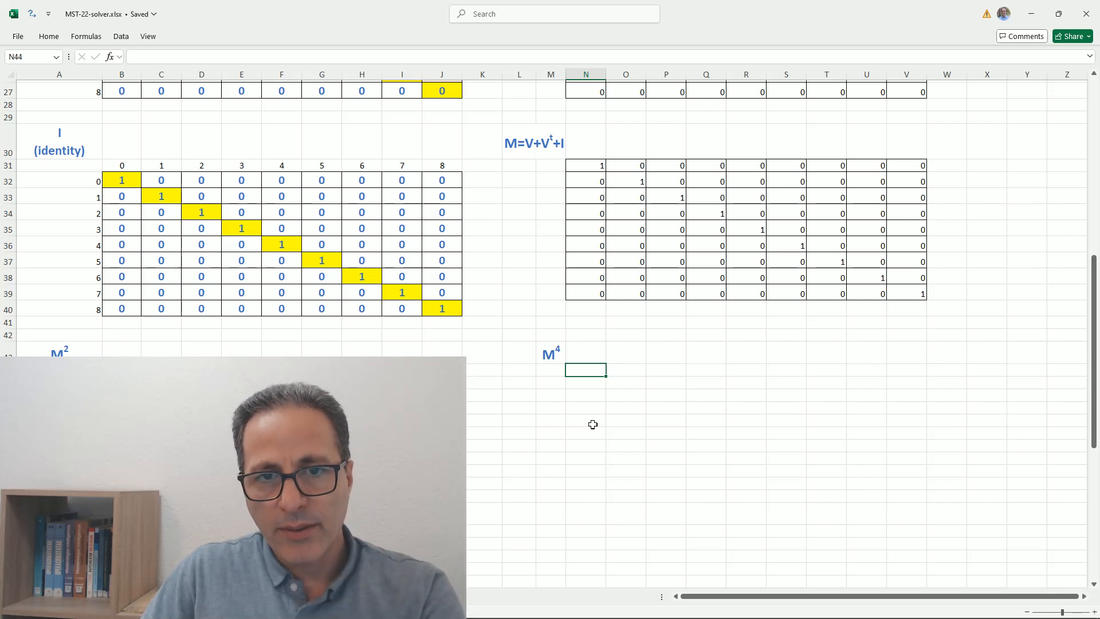
text(=)
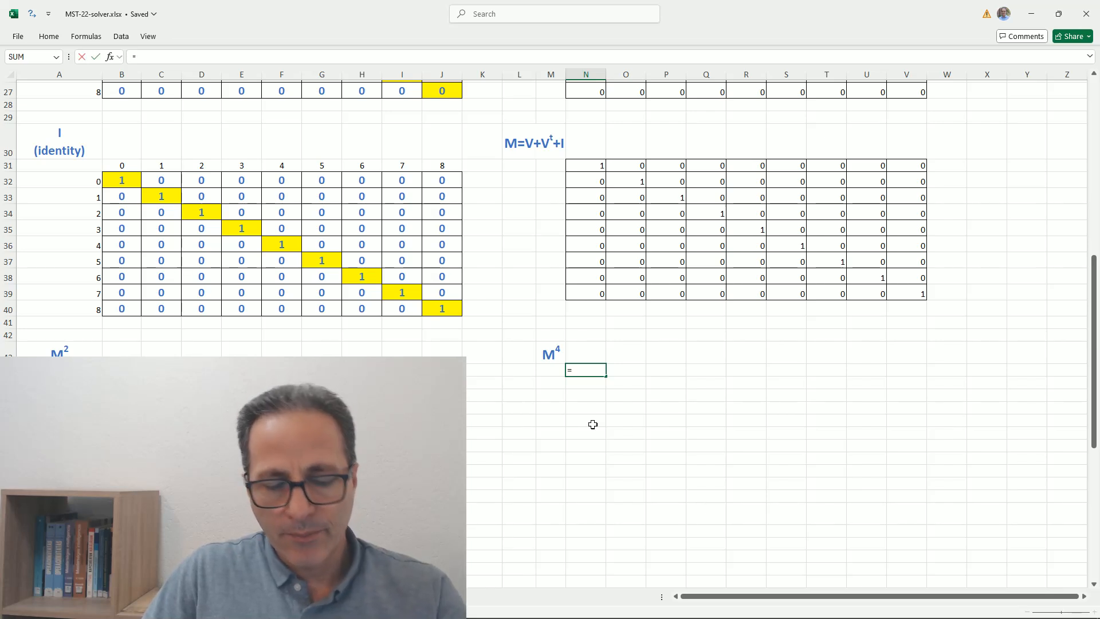
text(mm)
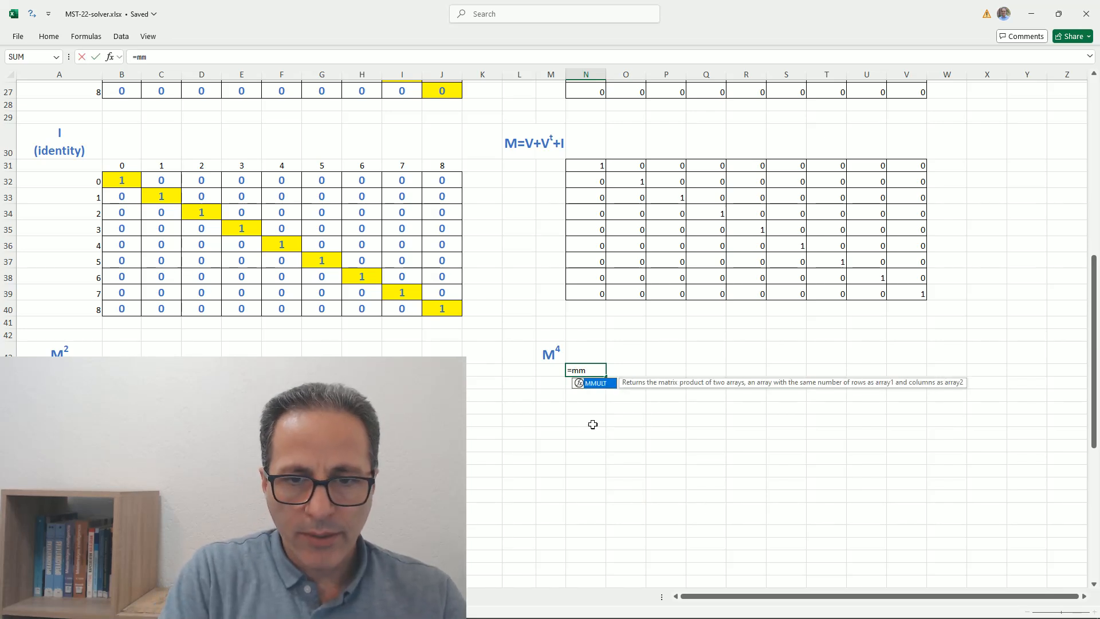
double_click(596, 387)
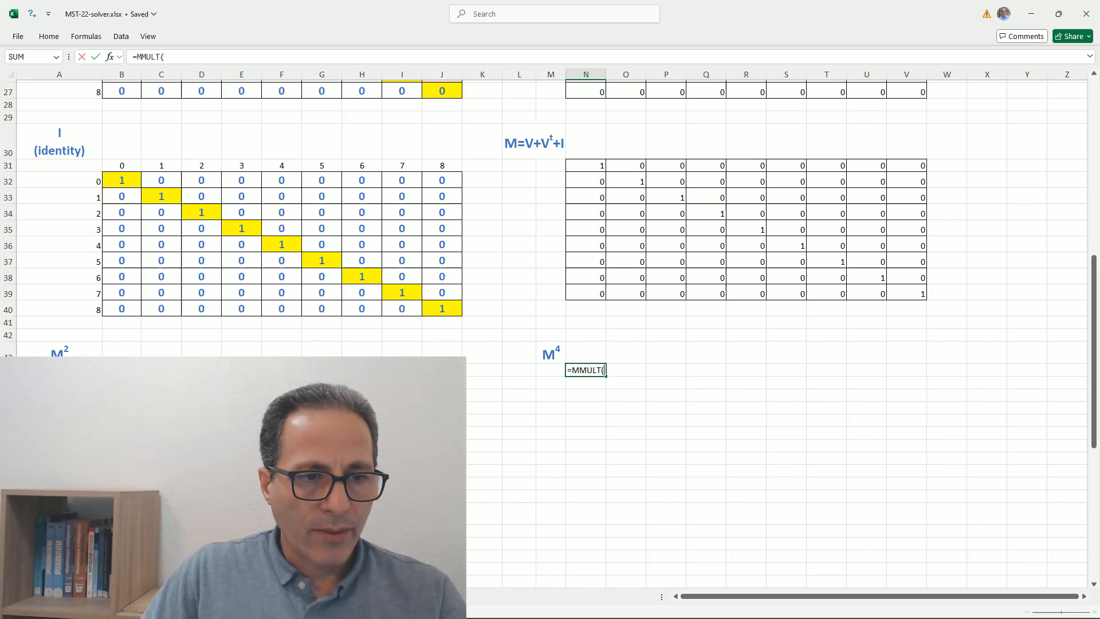
drag(122, 369, 161, 445)
drag(282, 470, 447, 472)
text(,)
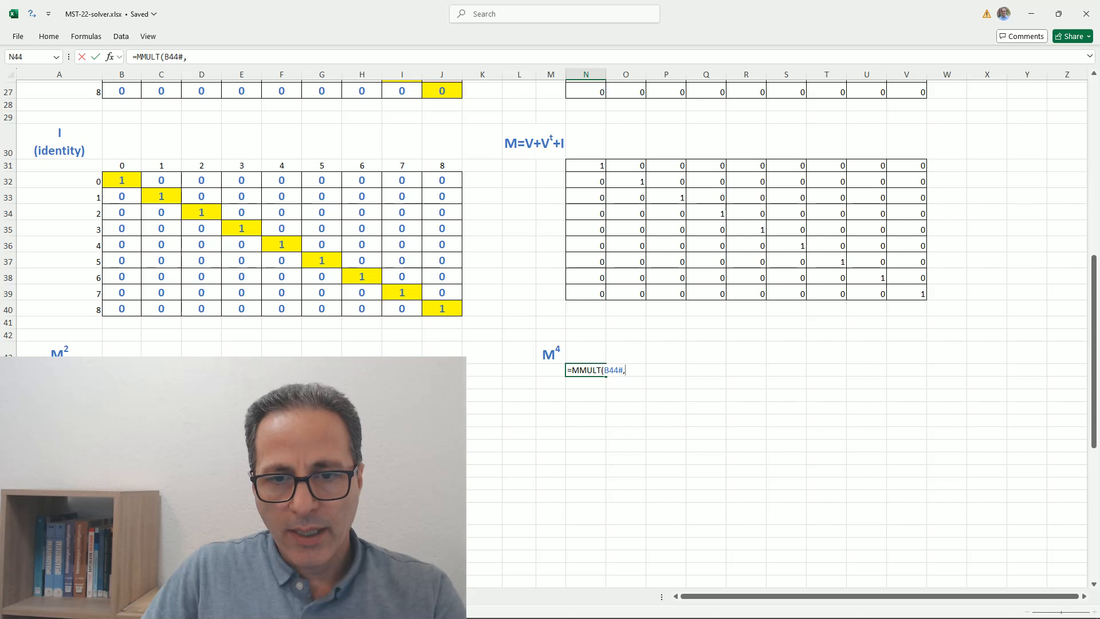
drag(122, 369, 121, 419)
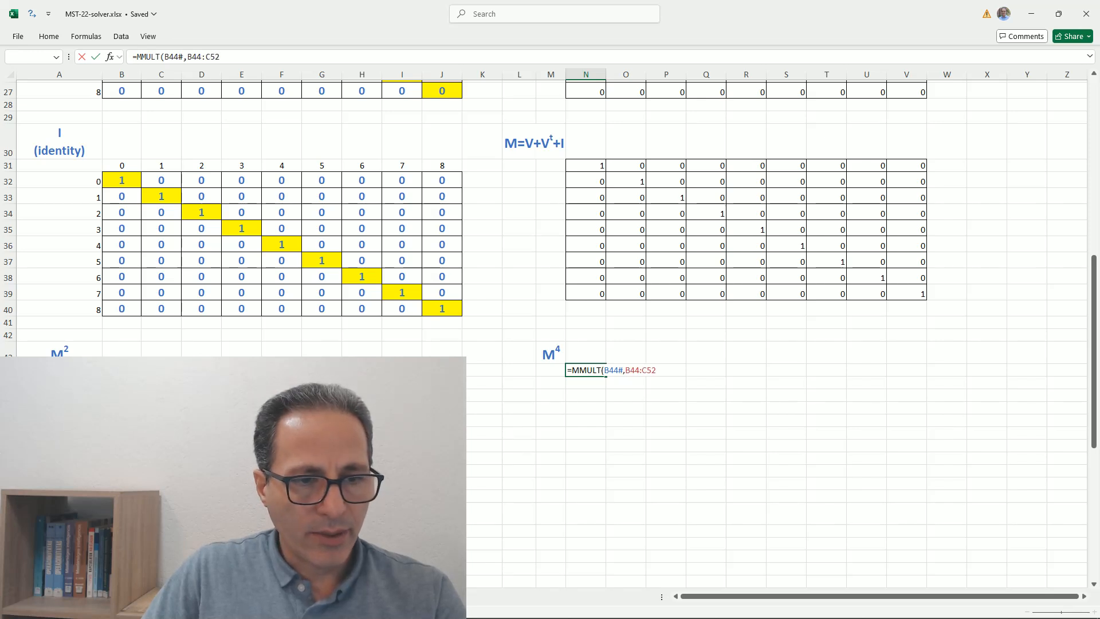
drag(161, 471, 453, 472)
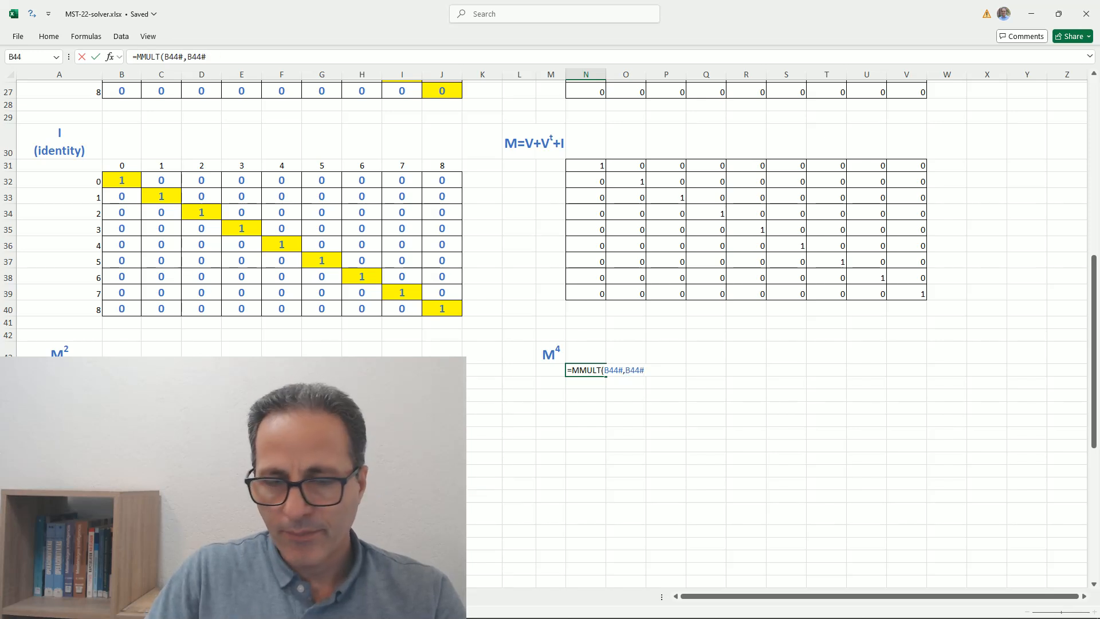
key(Return)
Apply all borders to the M⁴ matrix in N44:V52.
click(584, 442)
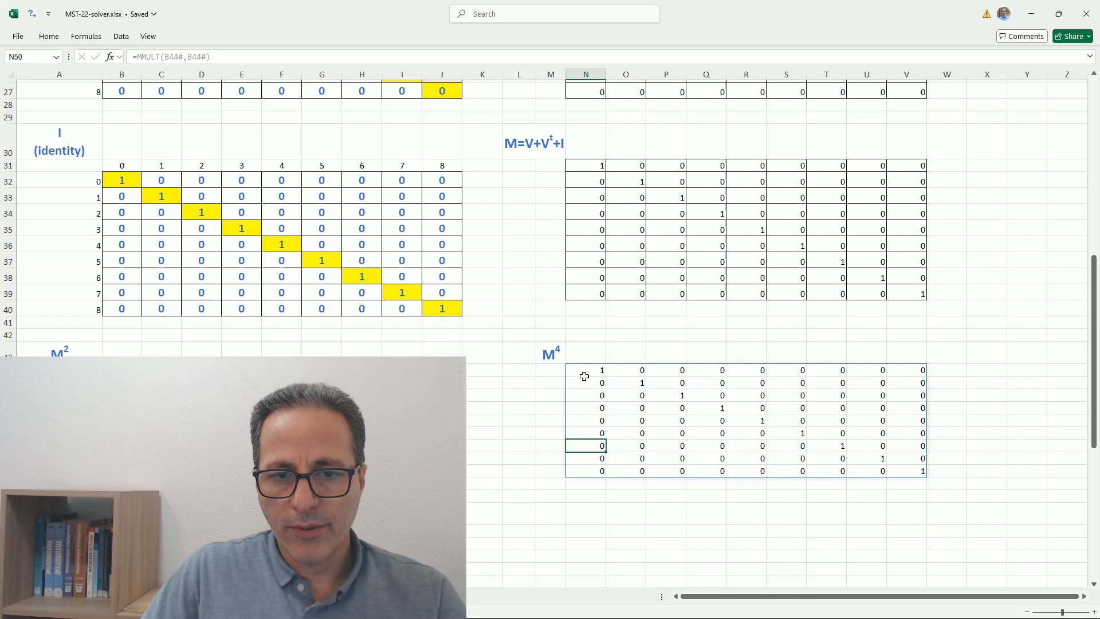
drag(582, 371, 899, 468)
click(58, 38)
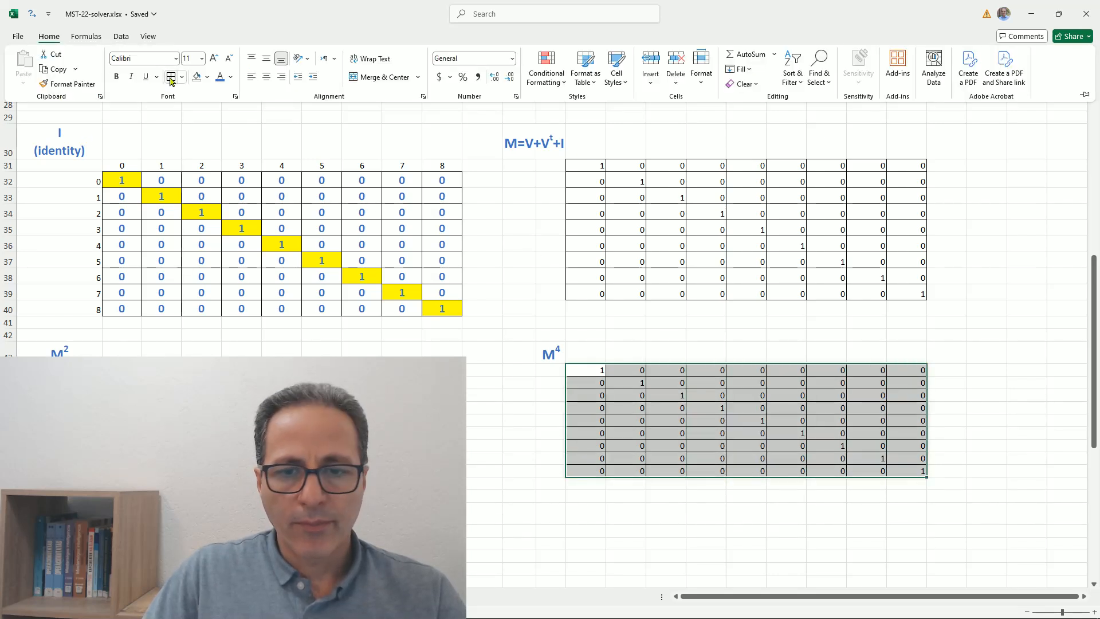
Enter =MMULT(N44#,N44#) in B56 under the M⁸ heading to multiply the M⁴ matrix by itself.
scroll(484, 444, down, 7)
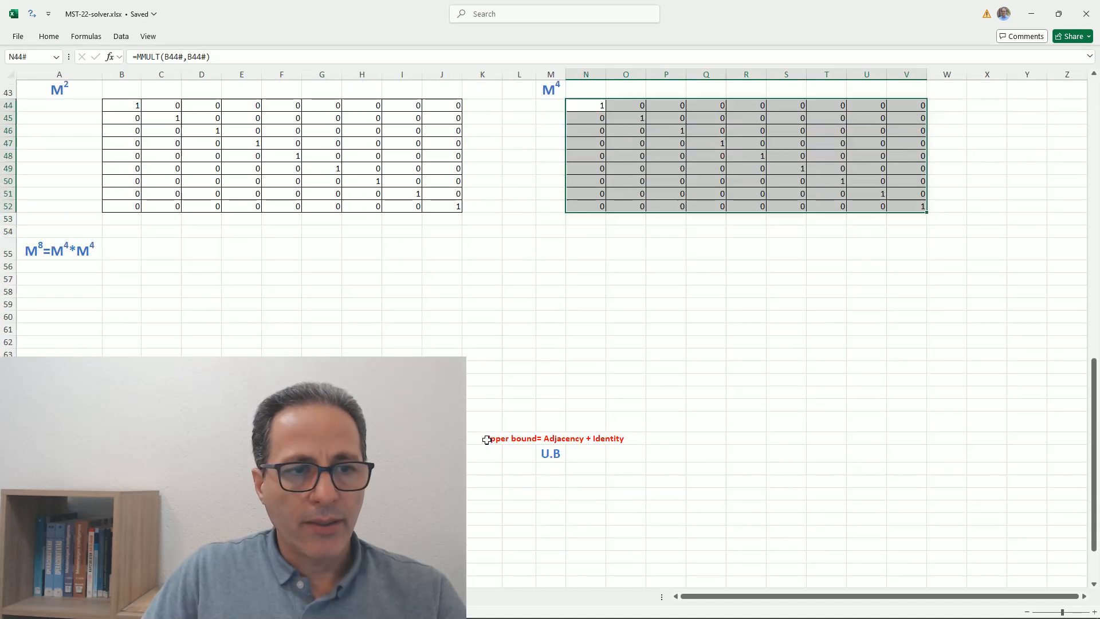
scroll(486, 440, down, 1)
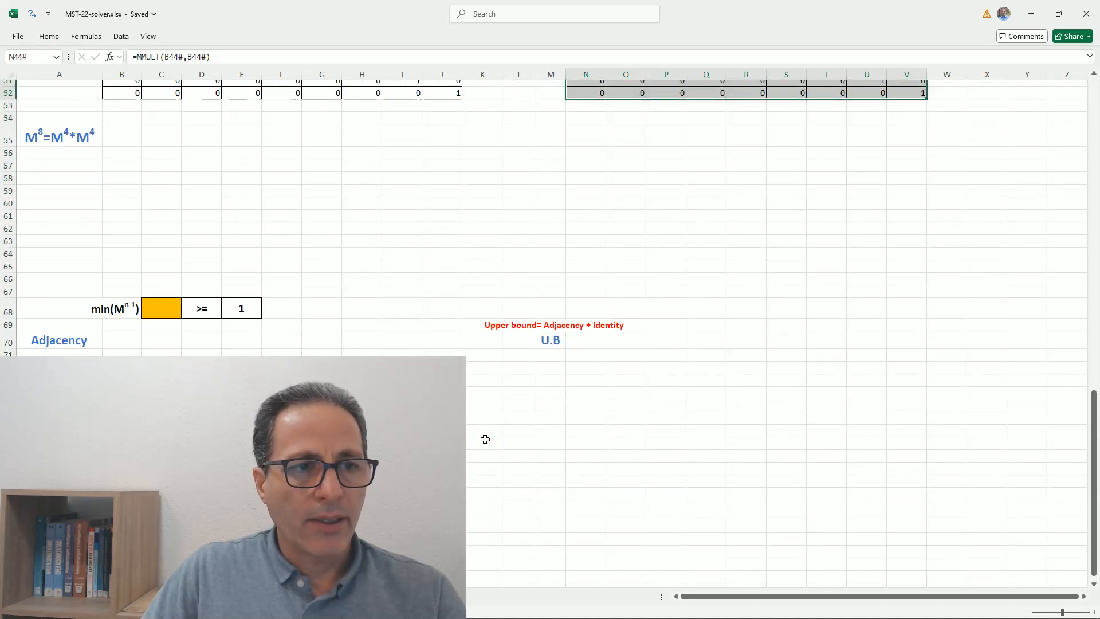
click(113, 153)
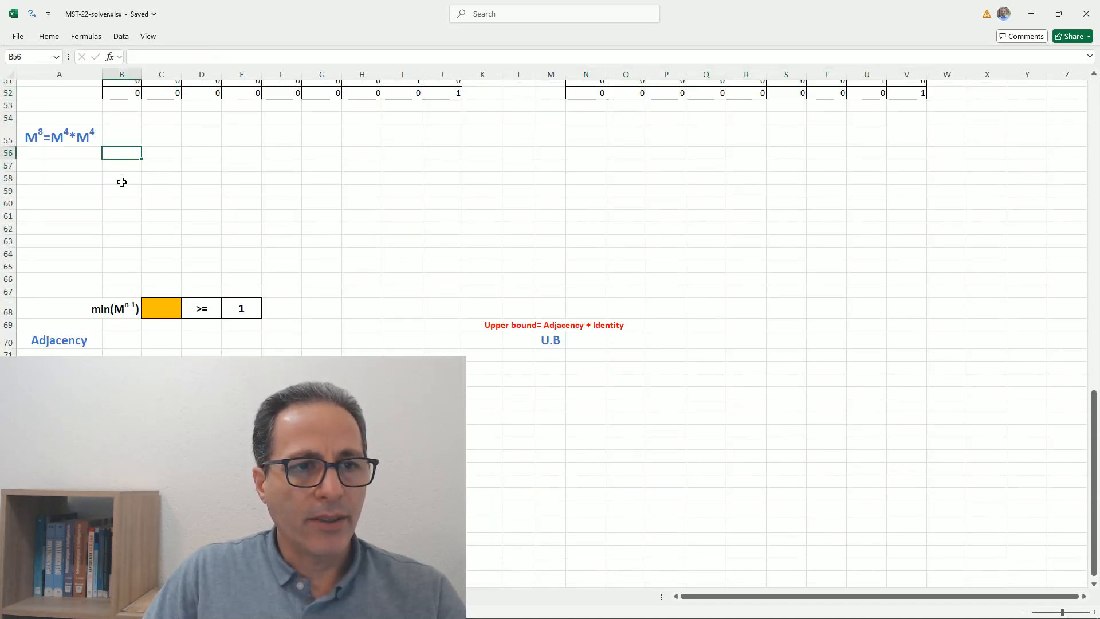
text(=)
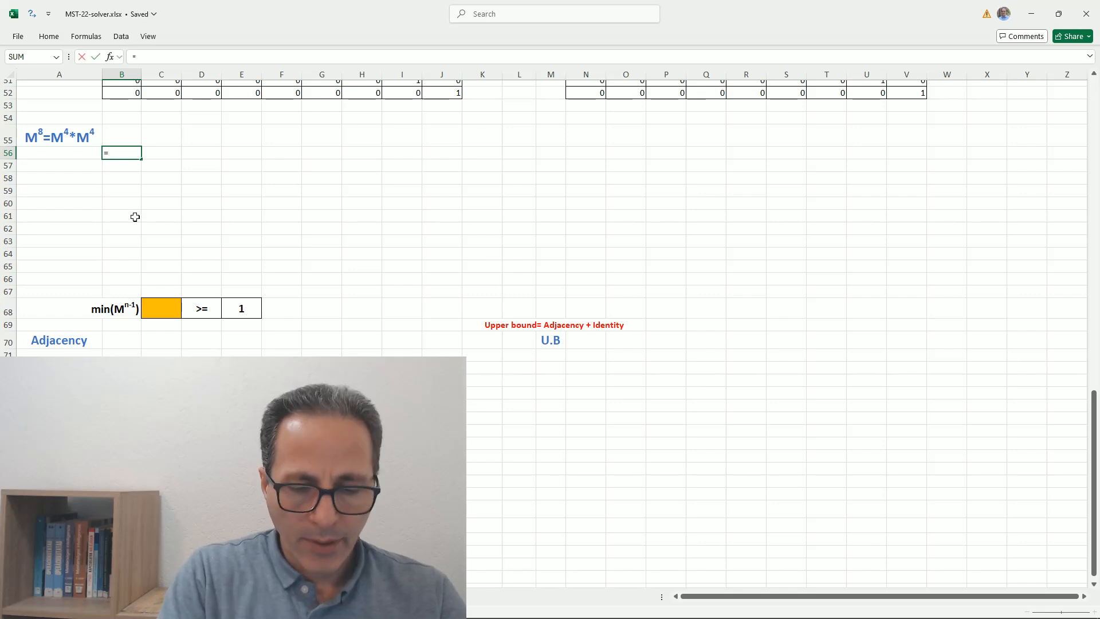
text(mm)
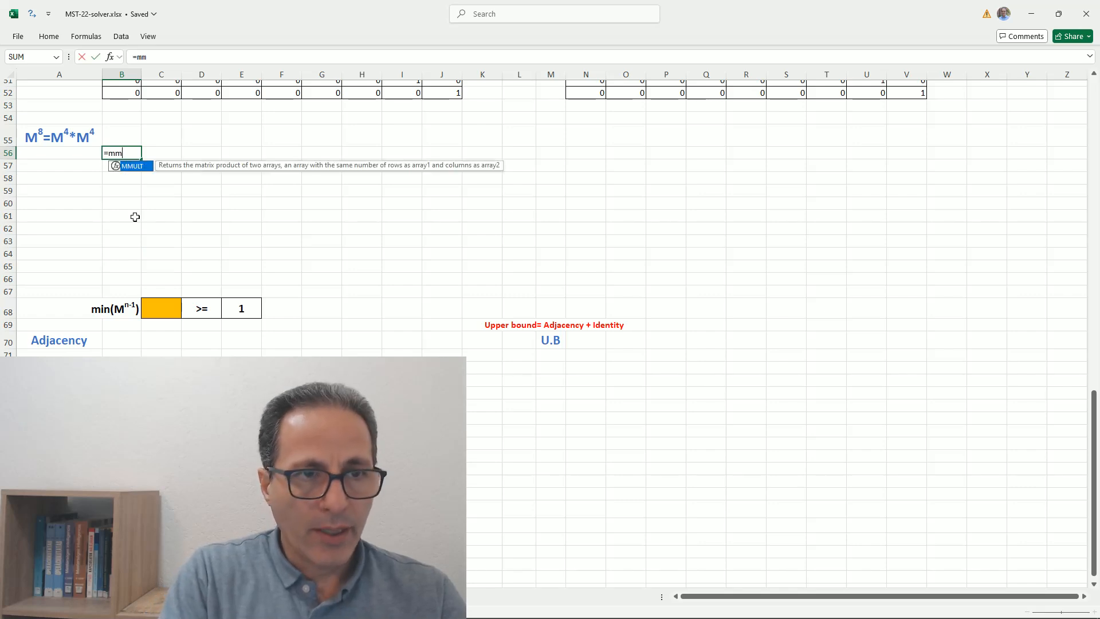
double_click(131, 167)
scroll(514, 200, up, 5)
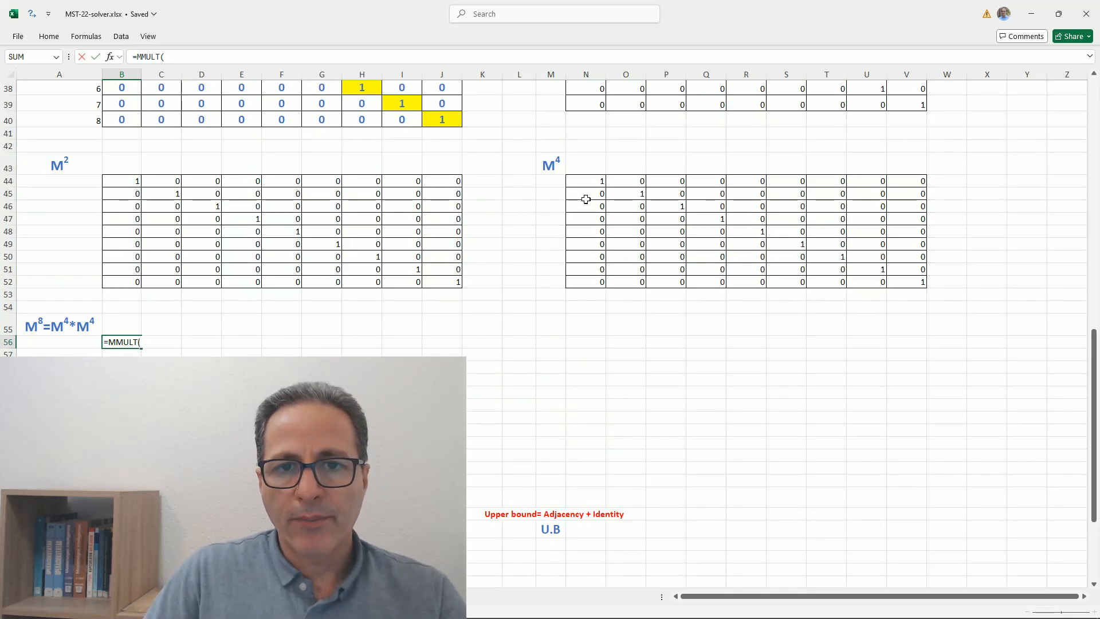
drag(583, 181, 893, 281)
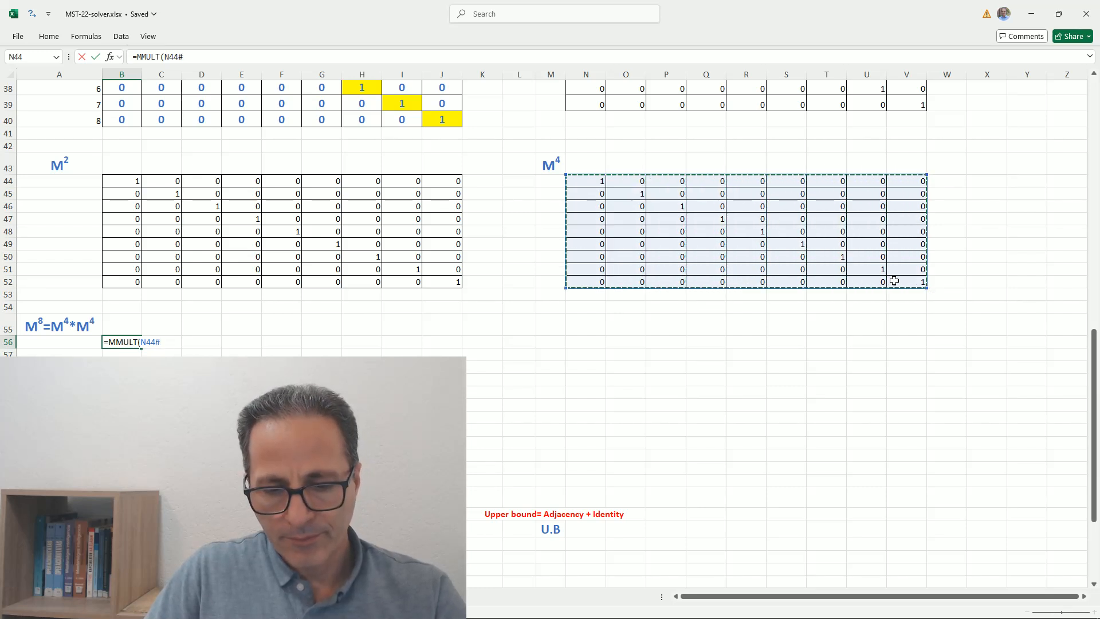
text(,)
drag(584, 182, 892, 284)
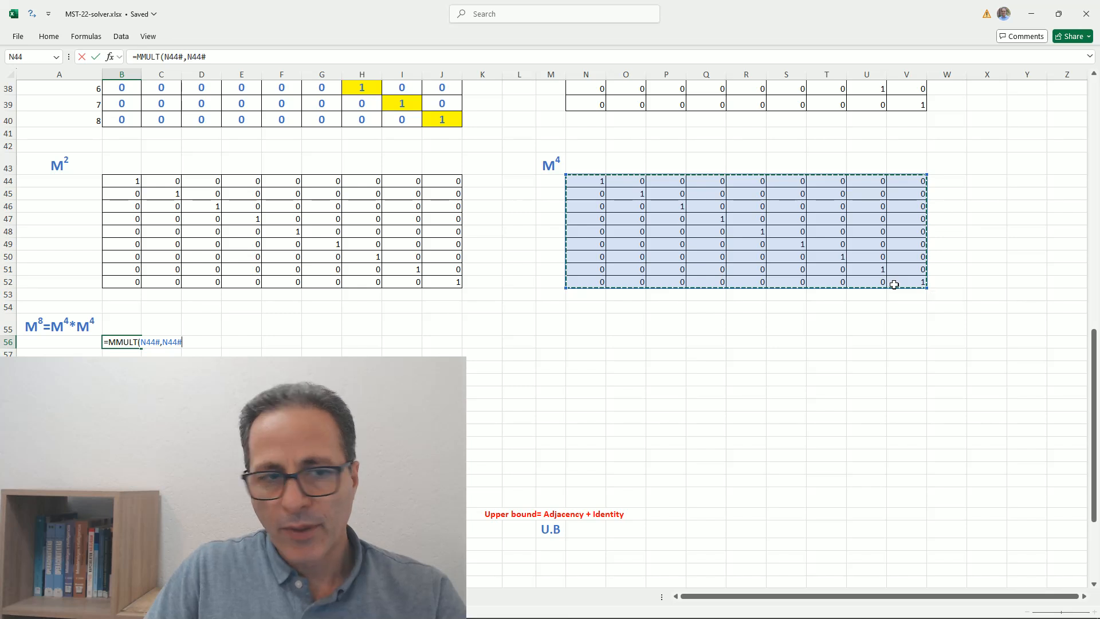
key(Return)
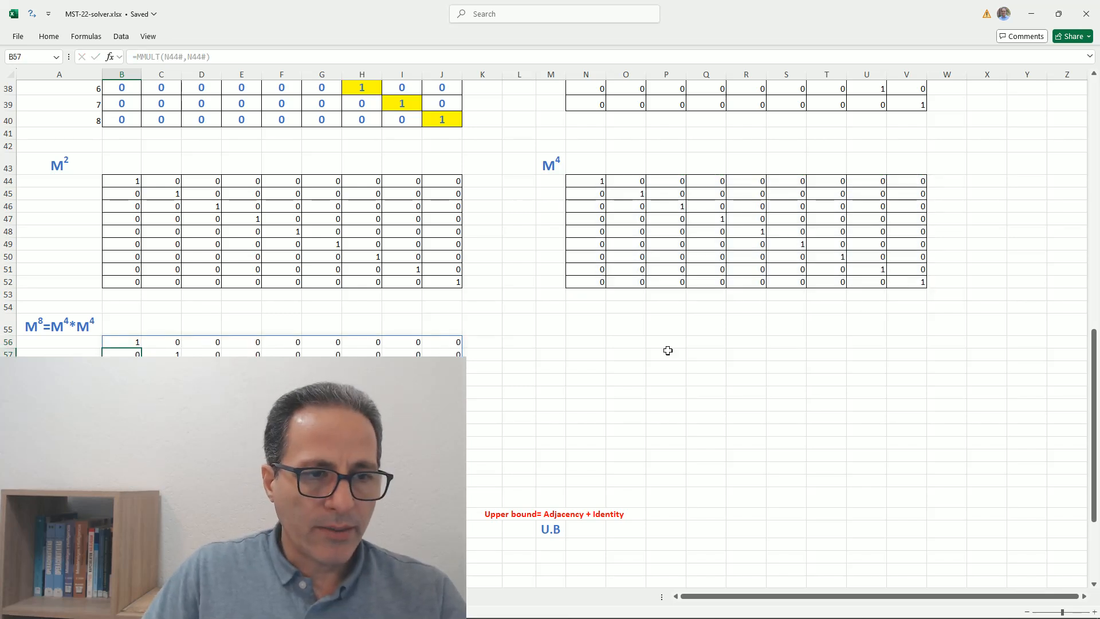
Apply all borders to the M⁸ matrix in B56:J64 and centre its values.
scroll(604, 349, down, 3)
scroll(604, 349, down, 2)
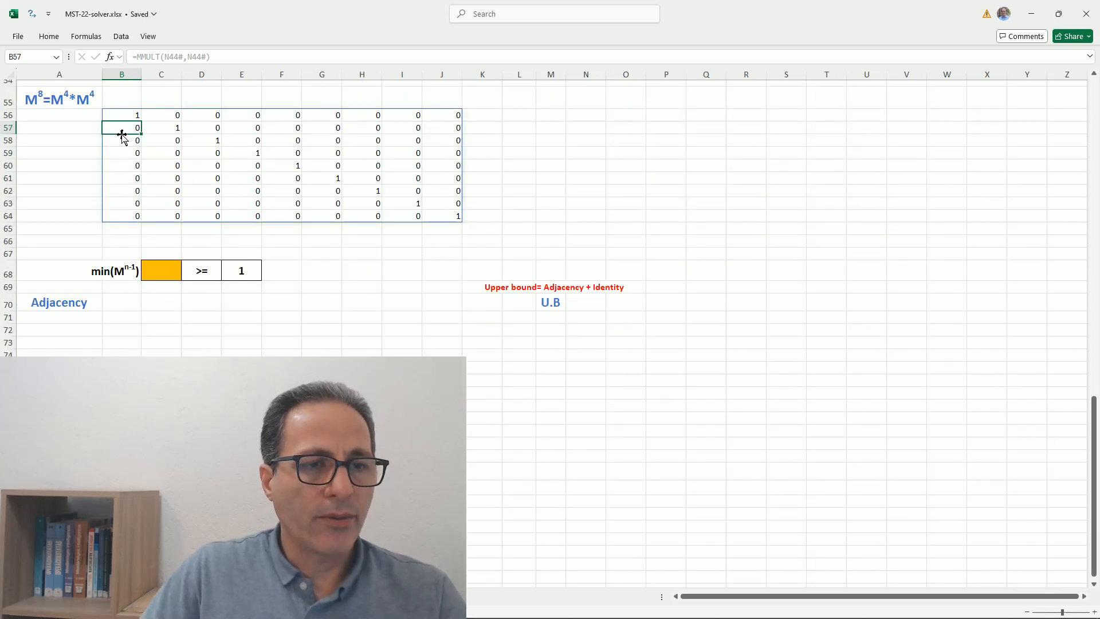
drag(119, 117, 440, 212)
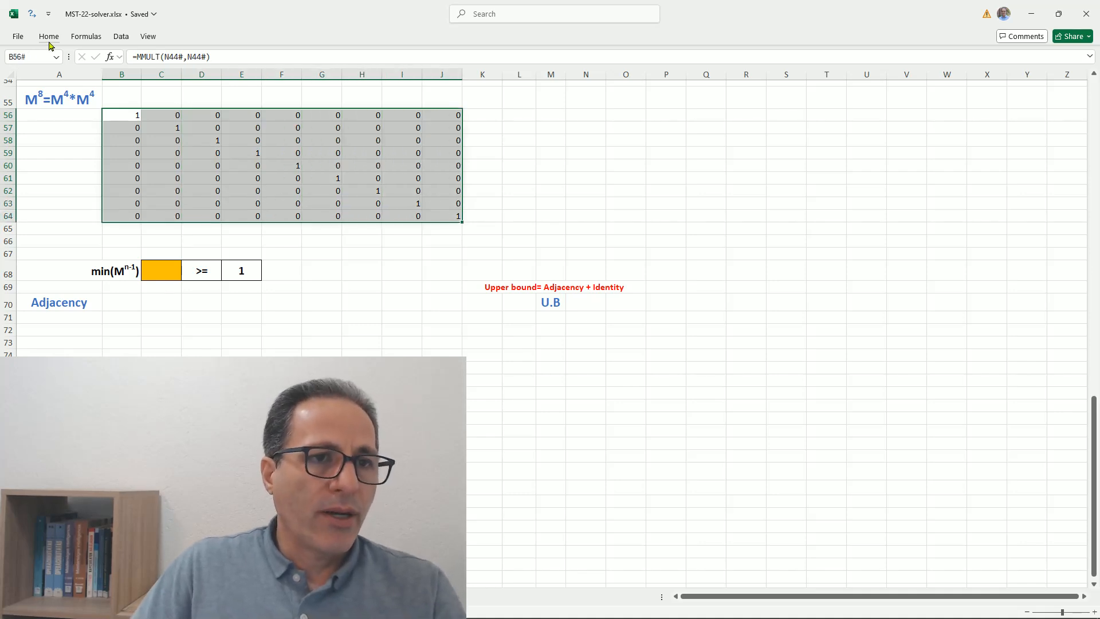
click(85, 37)
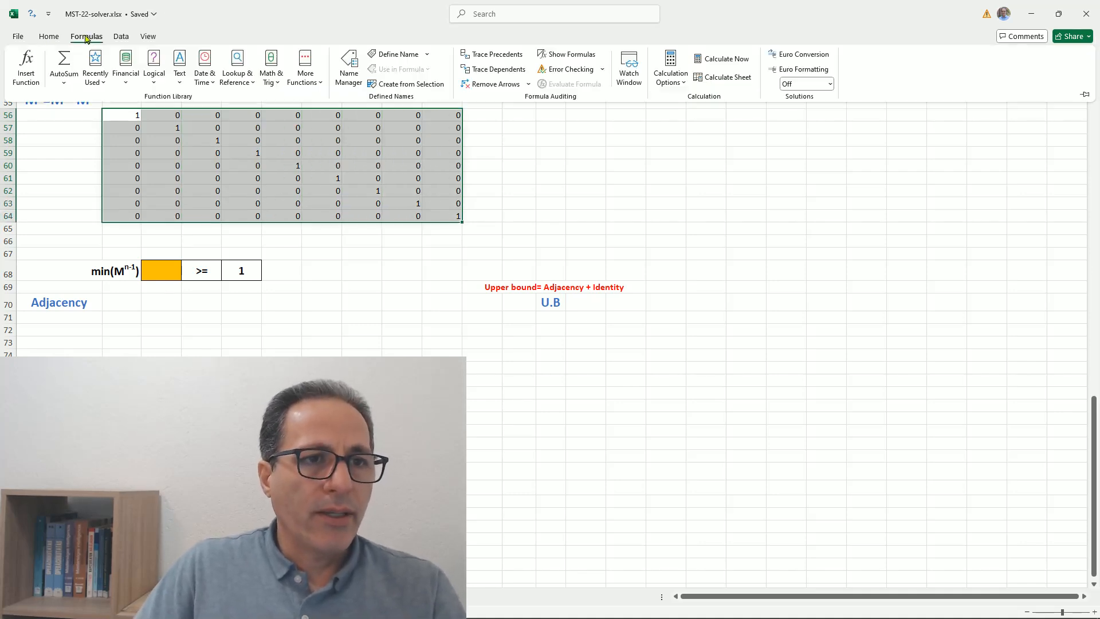
click(54, 39)
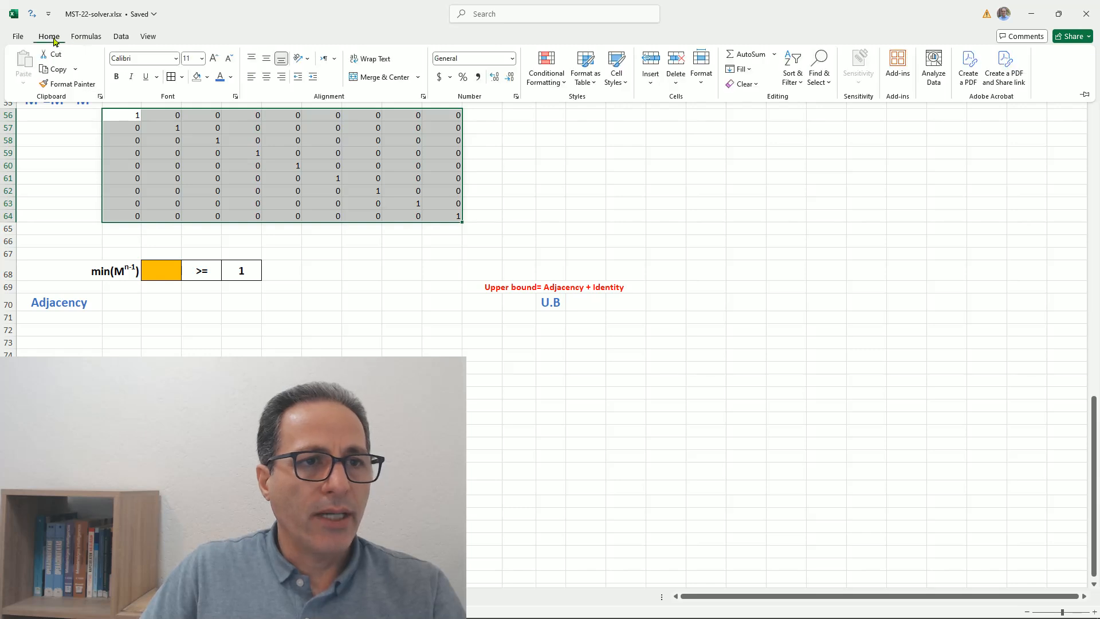
click(171, 76)
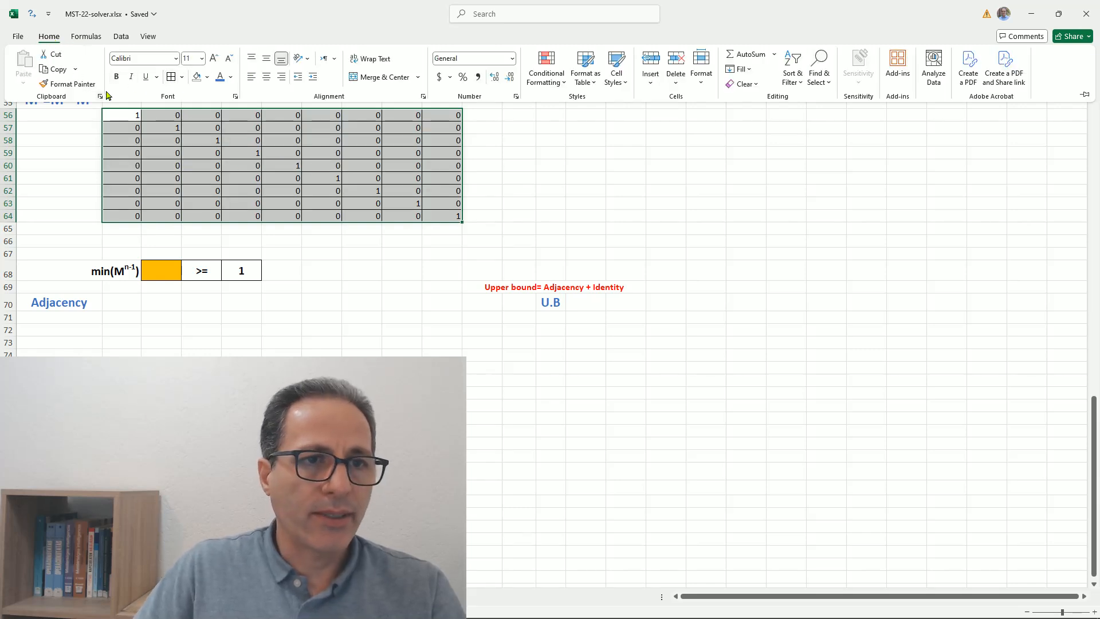
click(266, 83)
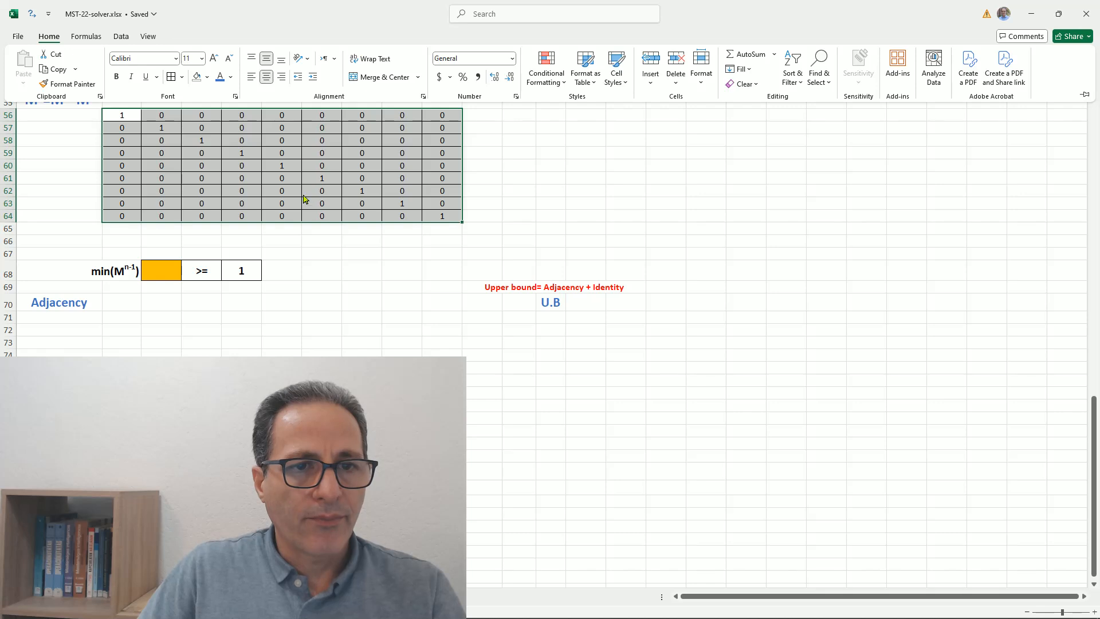
Enter =MIN(B56#) in the orange cell C68 to get the smallest entry of the M⁸ matrix.
click(333, 276)
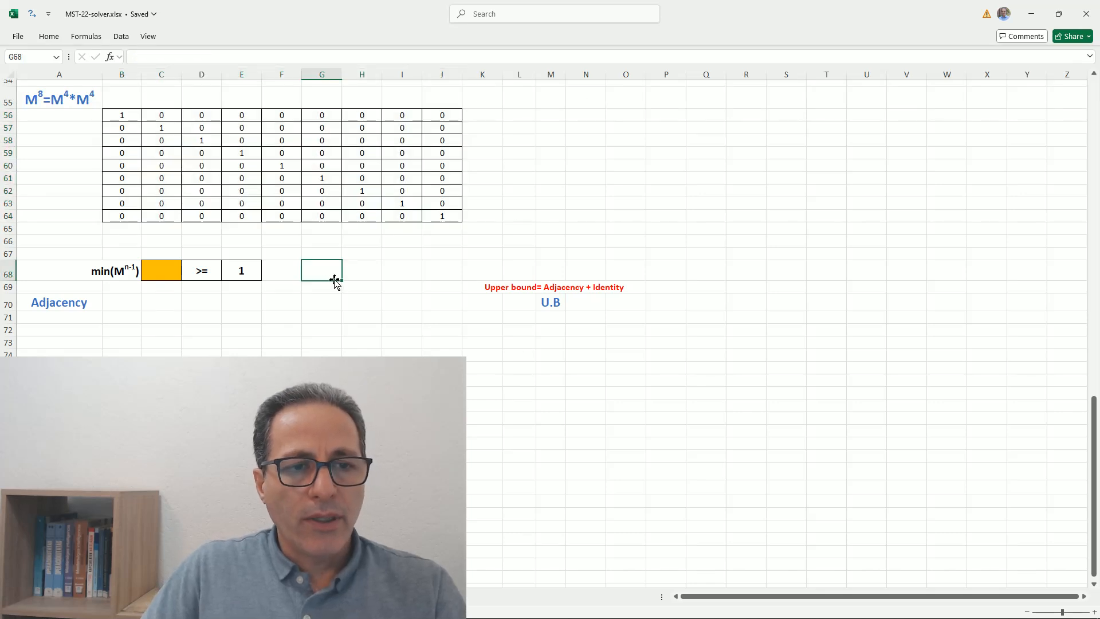
scroll(329, 274, down, 2)
scroll(256, 255, up, 1)
scroll(256, 255, up, 1)
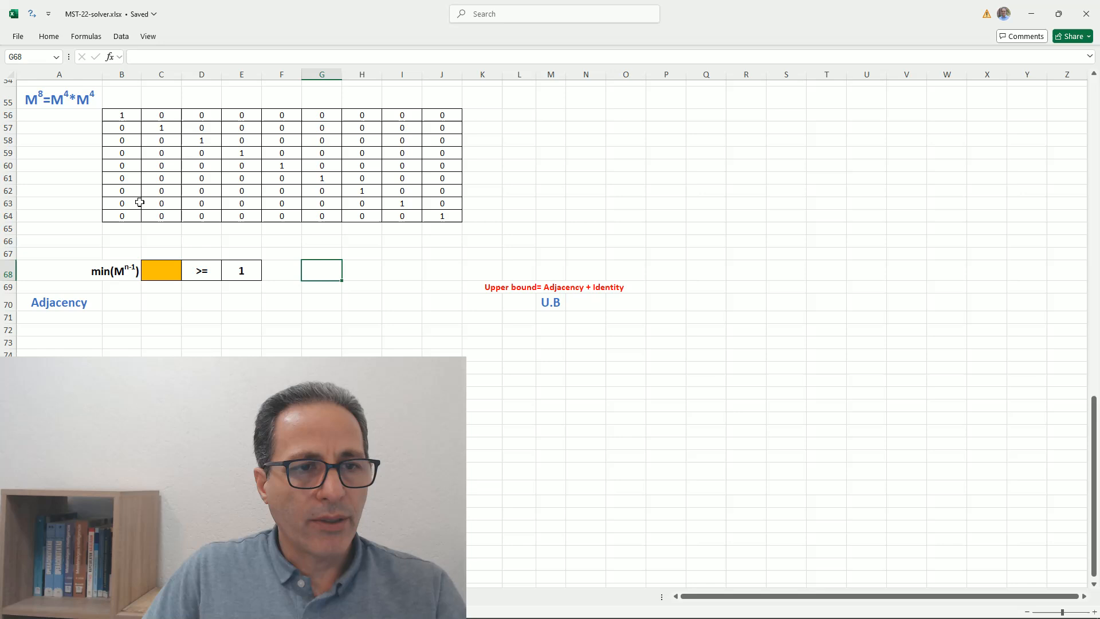
click(160, 273)
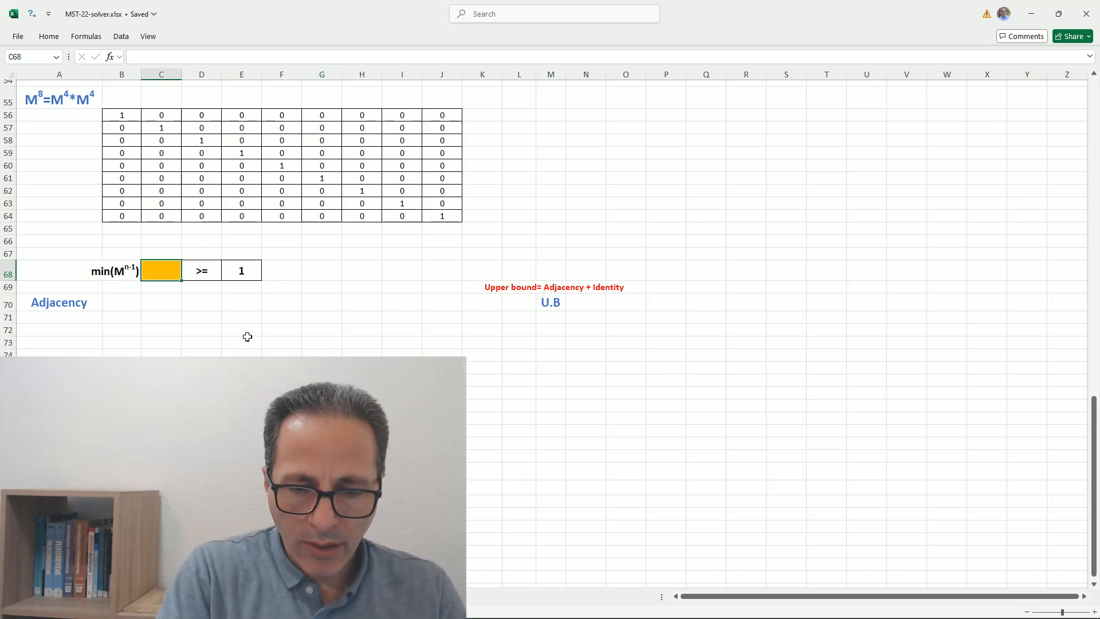
text(=min)
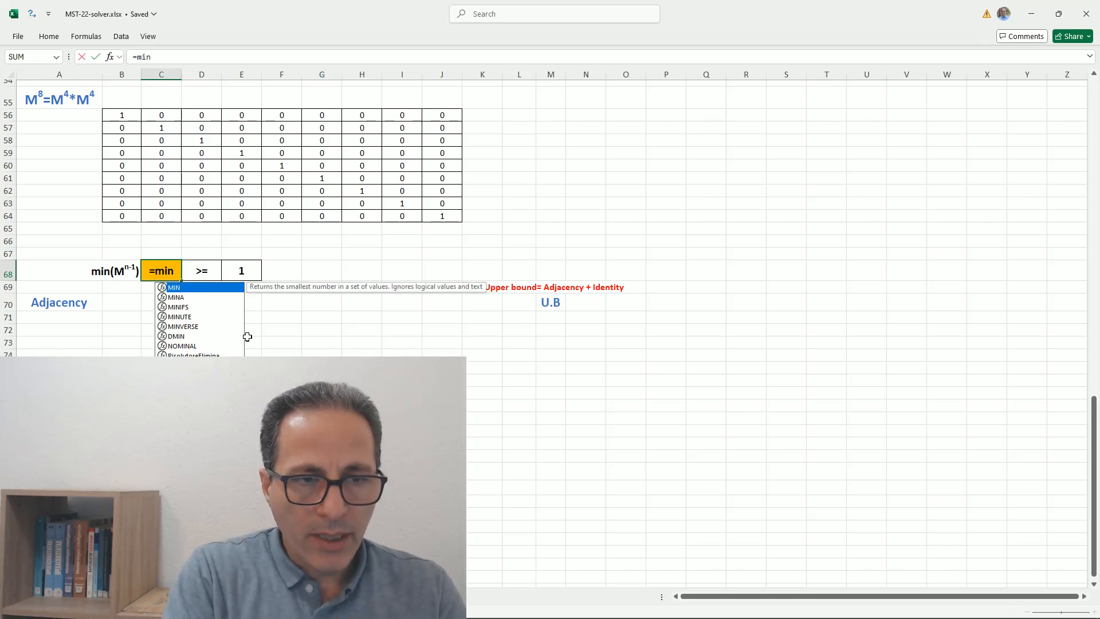
text(()
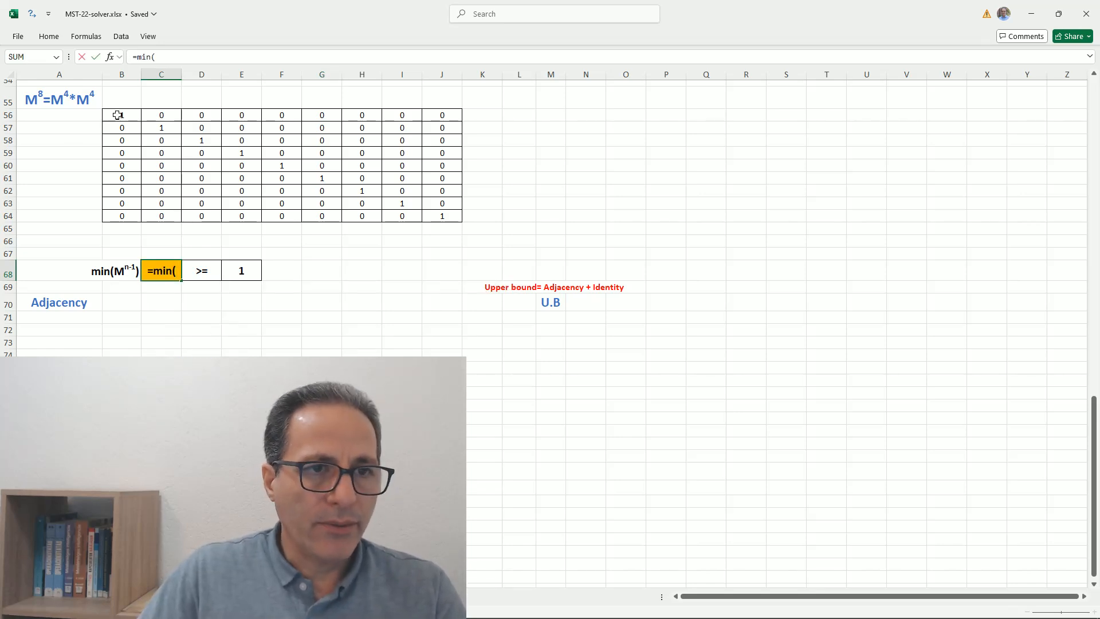
drag(118, 115, 433, 214)
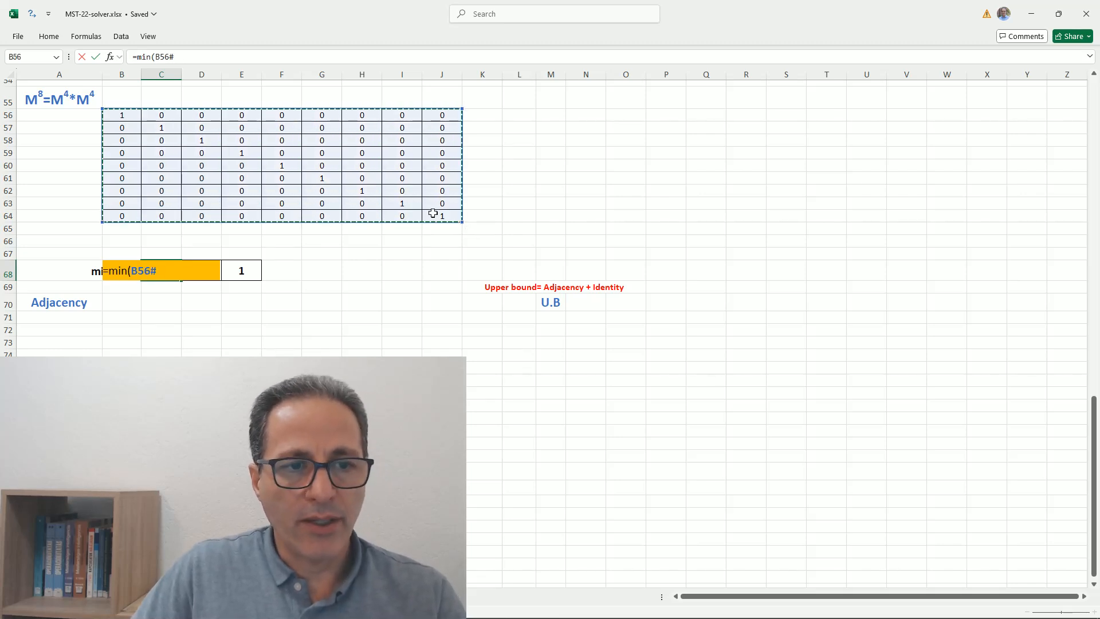
key(Return)
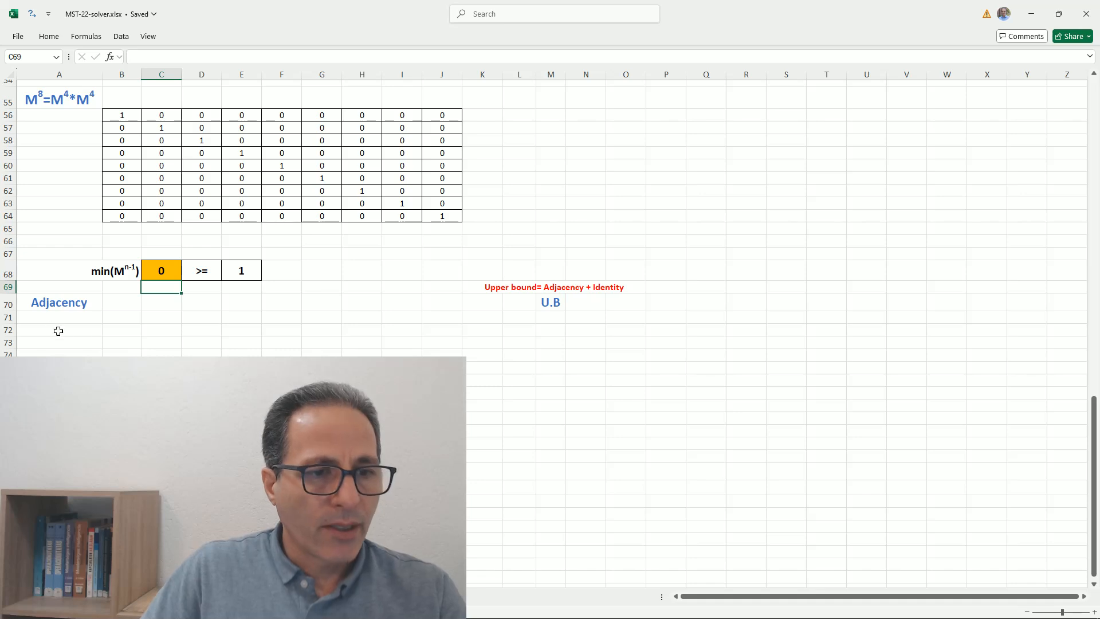
Copy the variables table A18:J27 with its node labels to A71 under the Adjacency heading.
scroll(248, 334, up, 10)
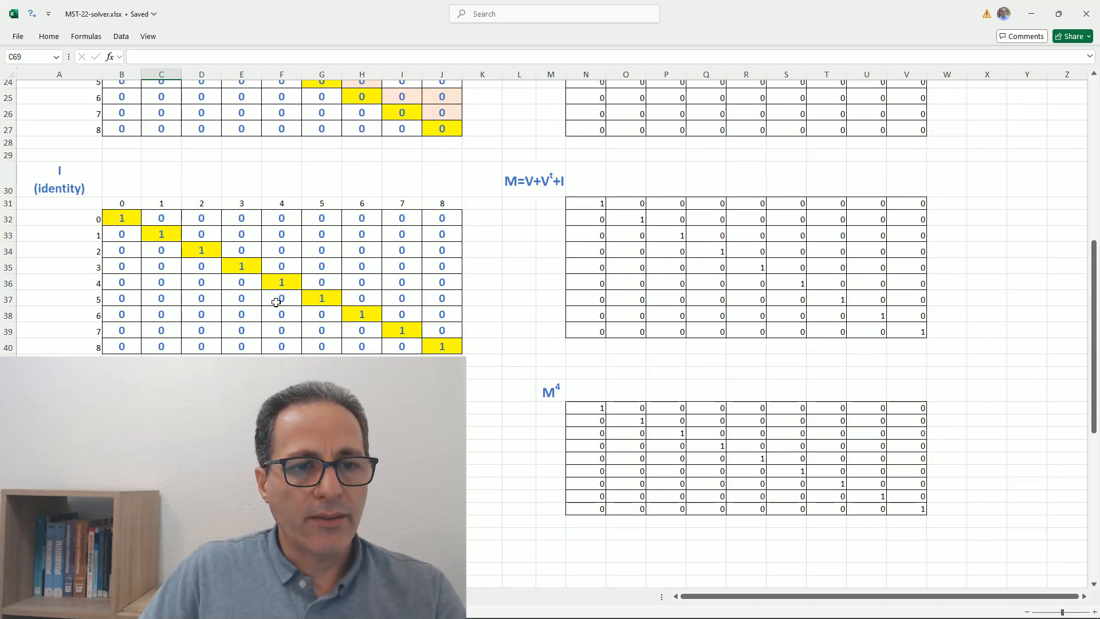
scroll(276, 302, up, 4)
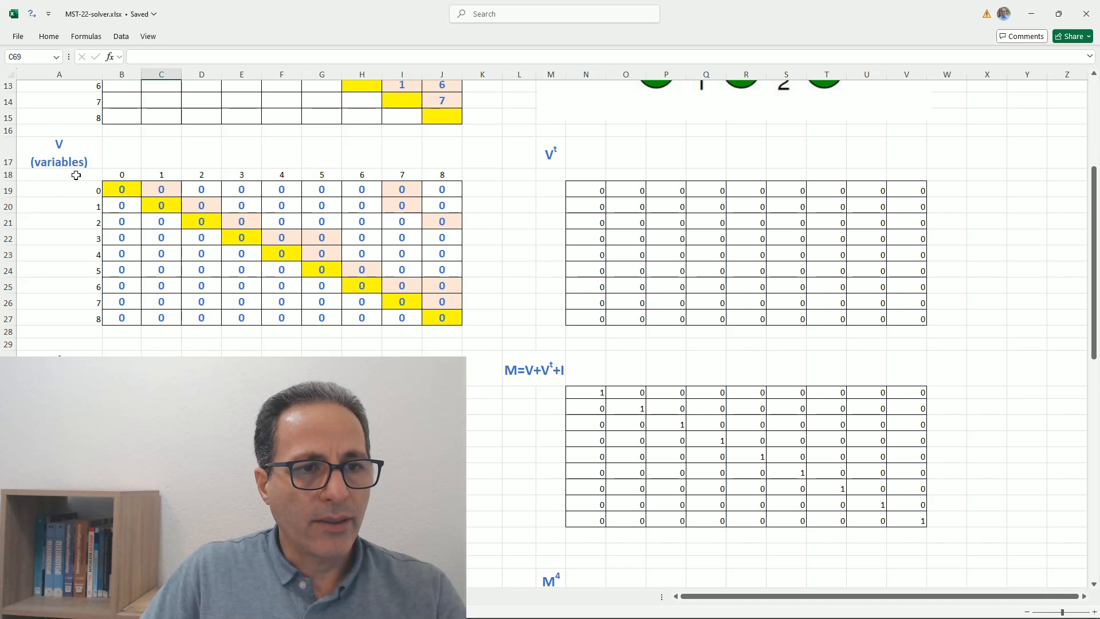
drag(81, 175, 430, 317)
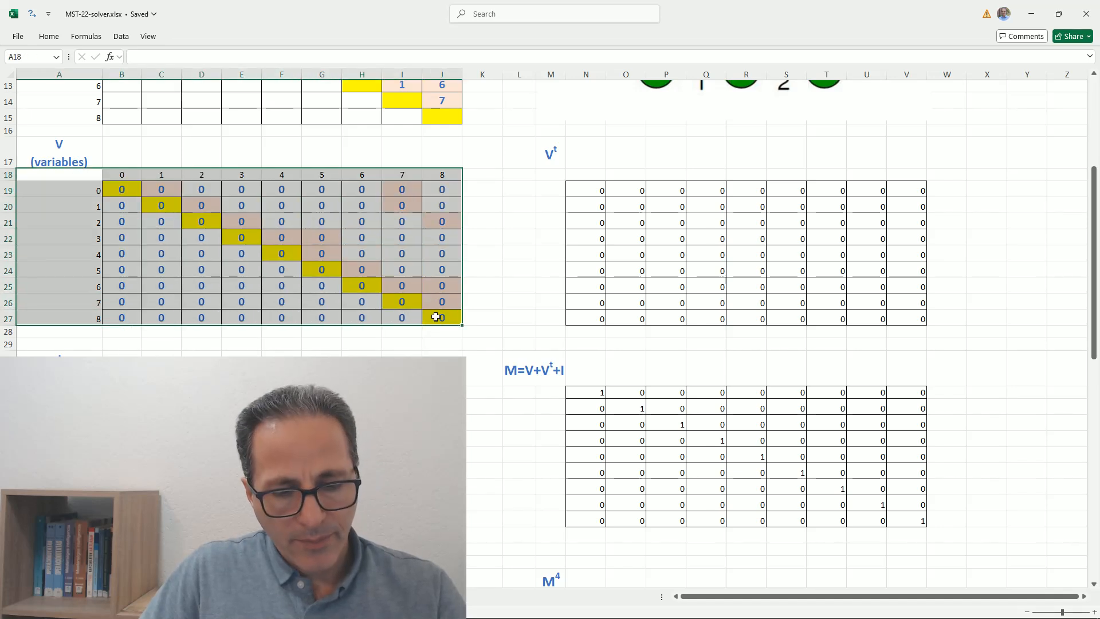
scroll(408, 319, down, 13)
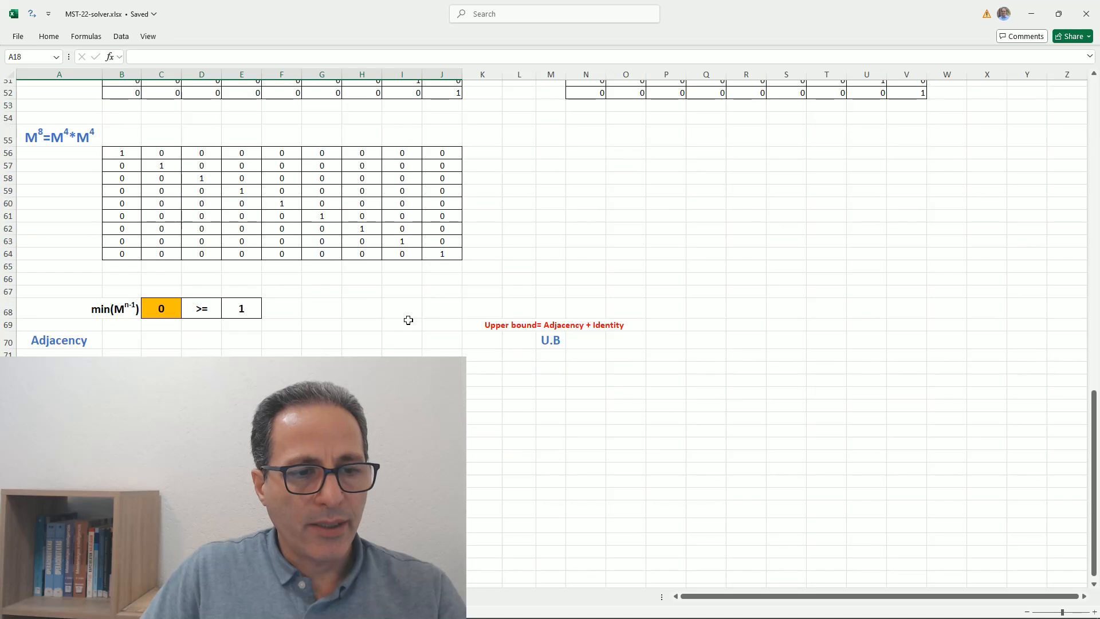
scroll(408, 319, down, 3)
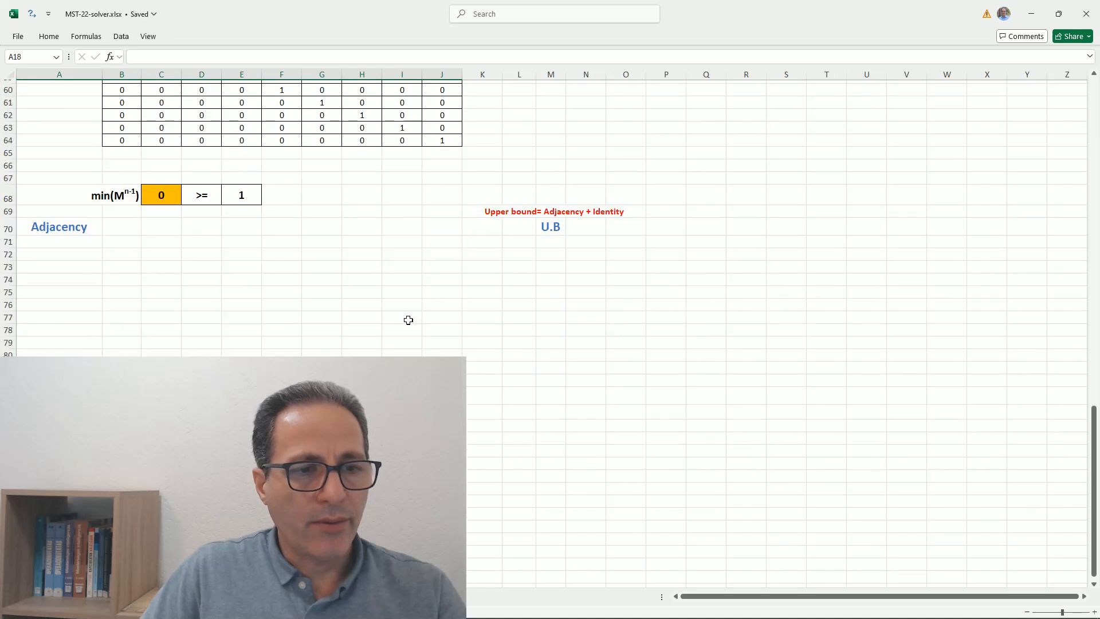
click(76, 242)
key(ctrl+v)
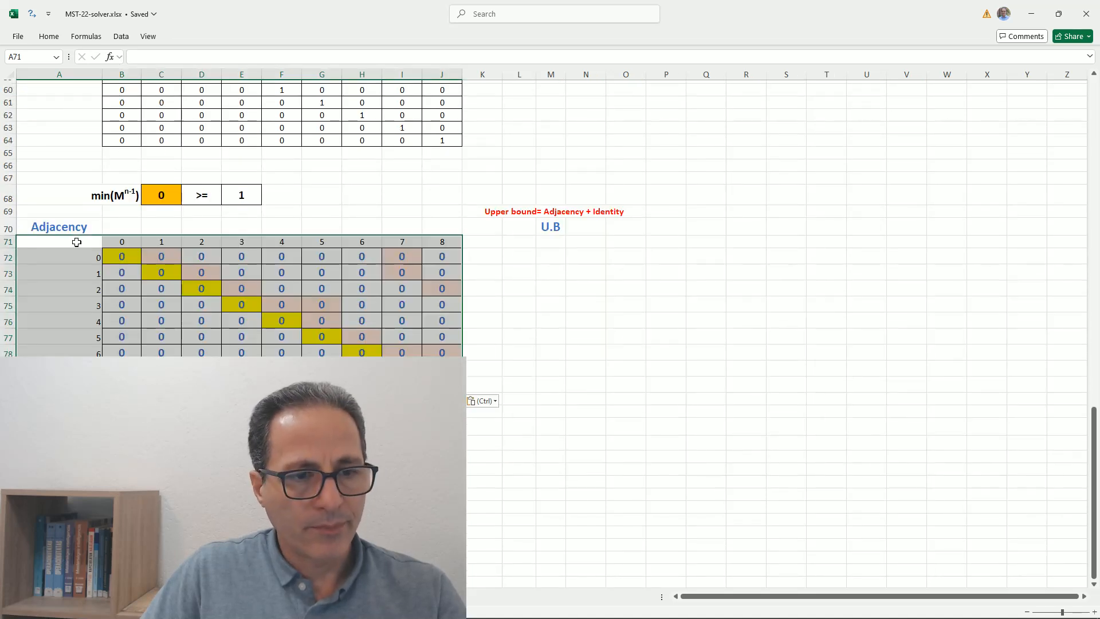
click(64, 324)
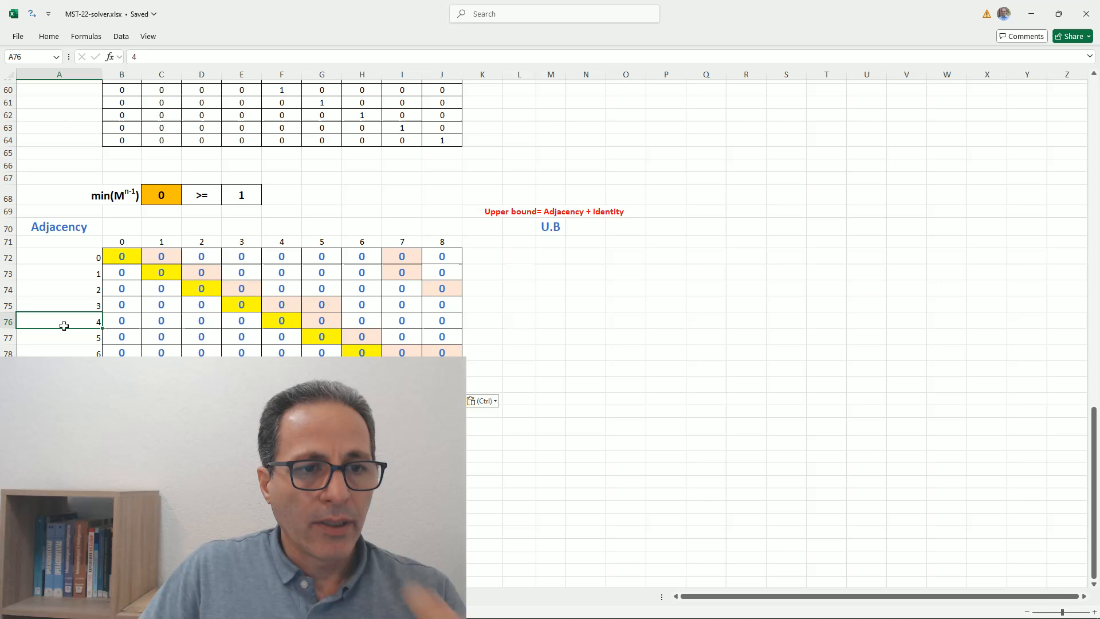
Try to set the entry for nodes 0 and 1 in C72 of the adjacency table to 1.
click(155, 254)
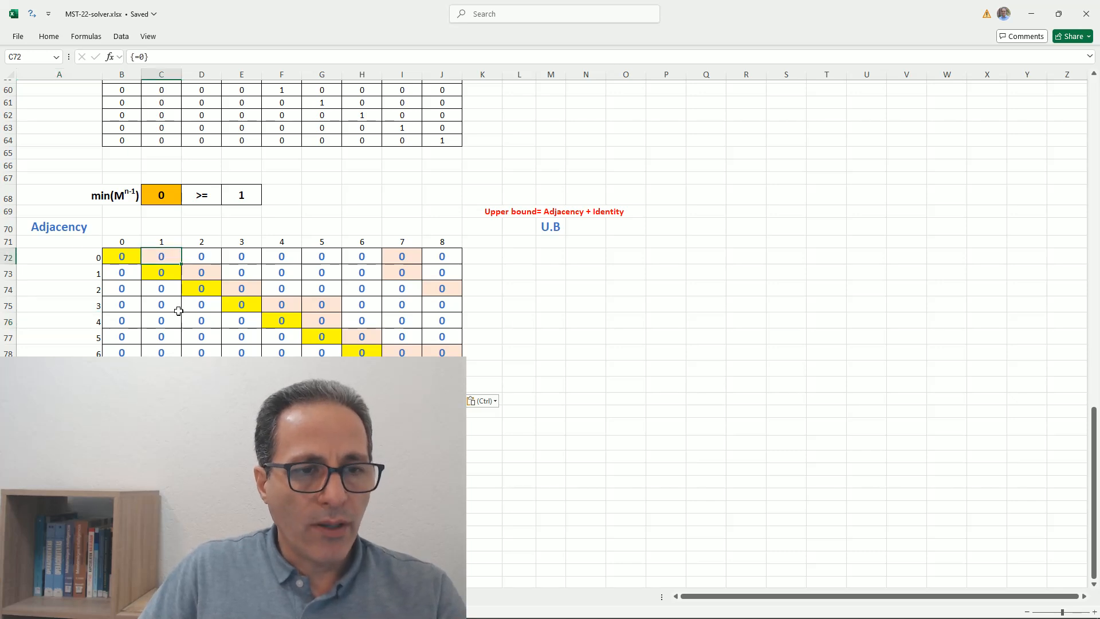
text(1)
key(Return)
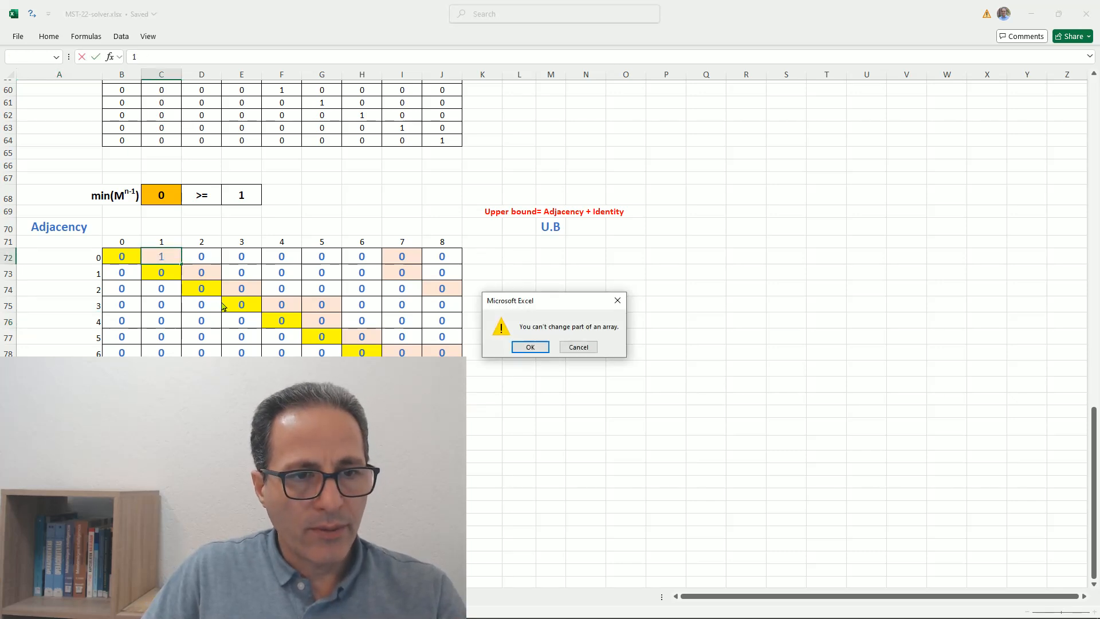
click(522, 345)
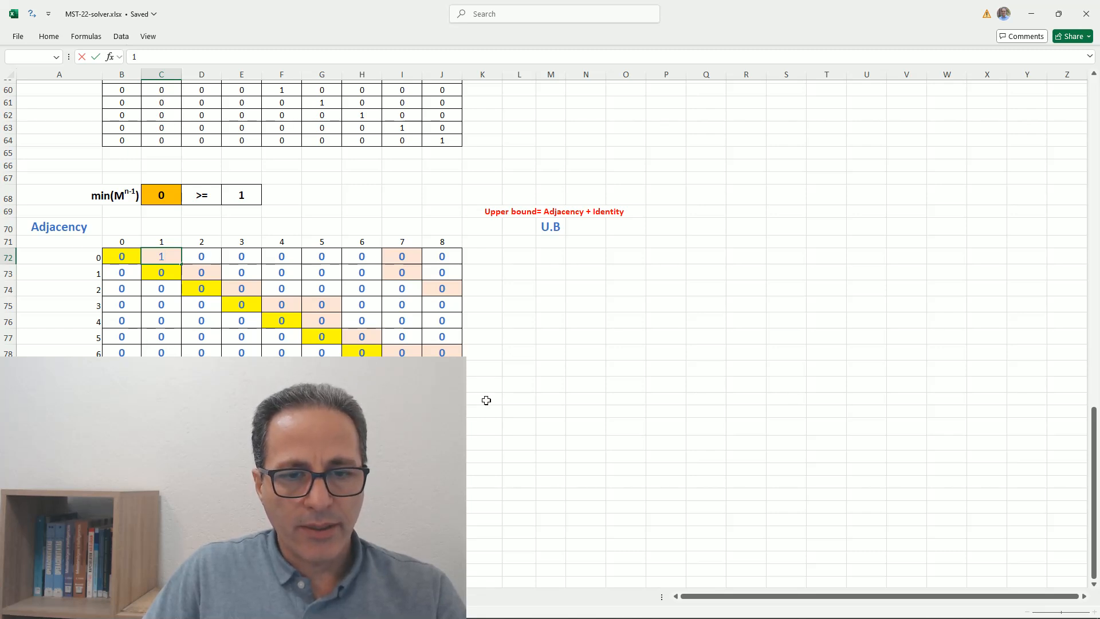
scroll(424, 298, up, 14)
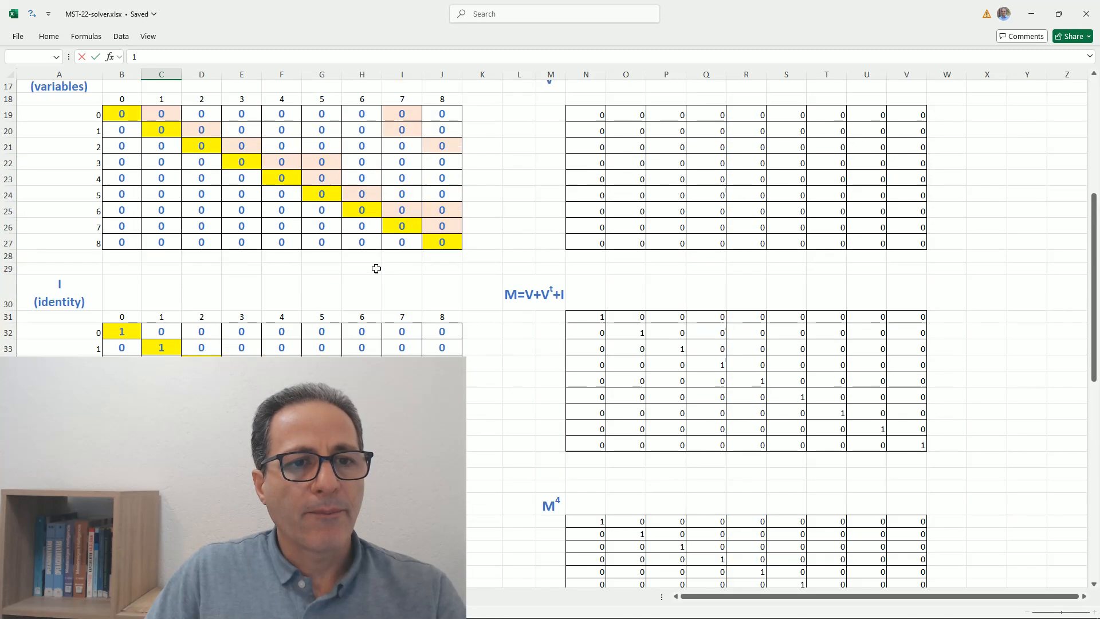
scroll(376, 269, up, 5)
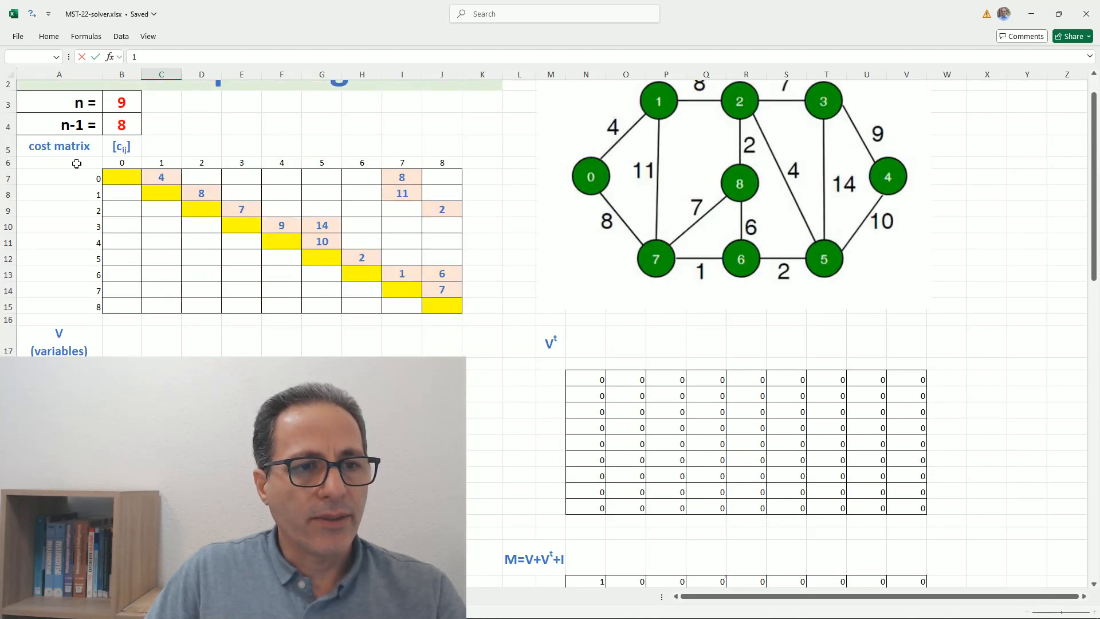
click(81, 258)
click(578, 346)
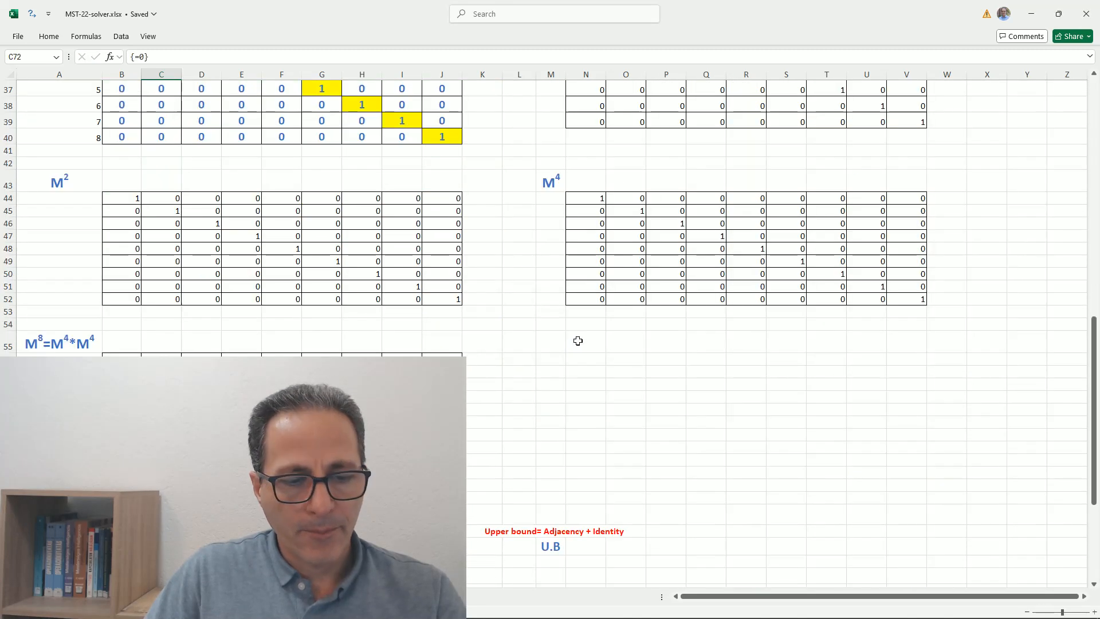
Copy the cost matrix A6:J15 with its node labels over the adjacency table, starting at A71.
scroll(402, 288, up, 12)
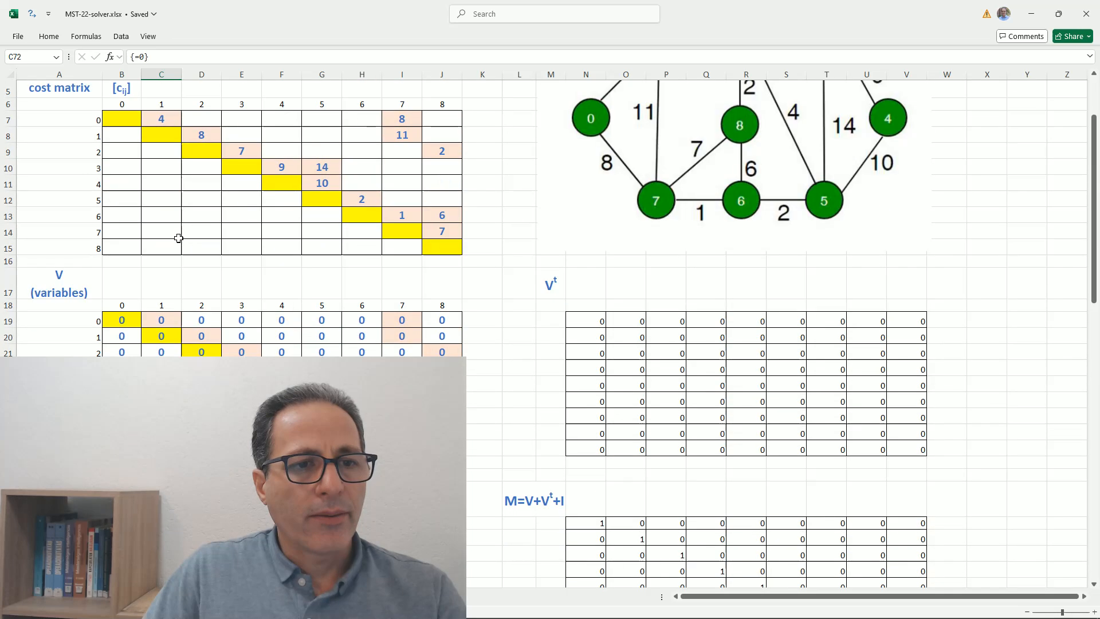
drag(78, 201, 438, 344)
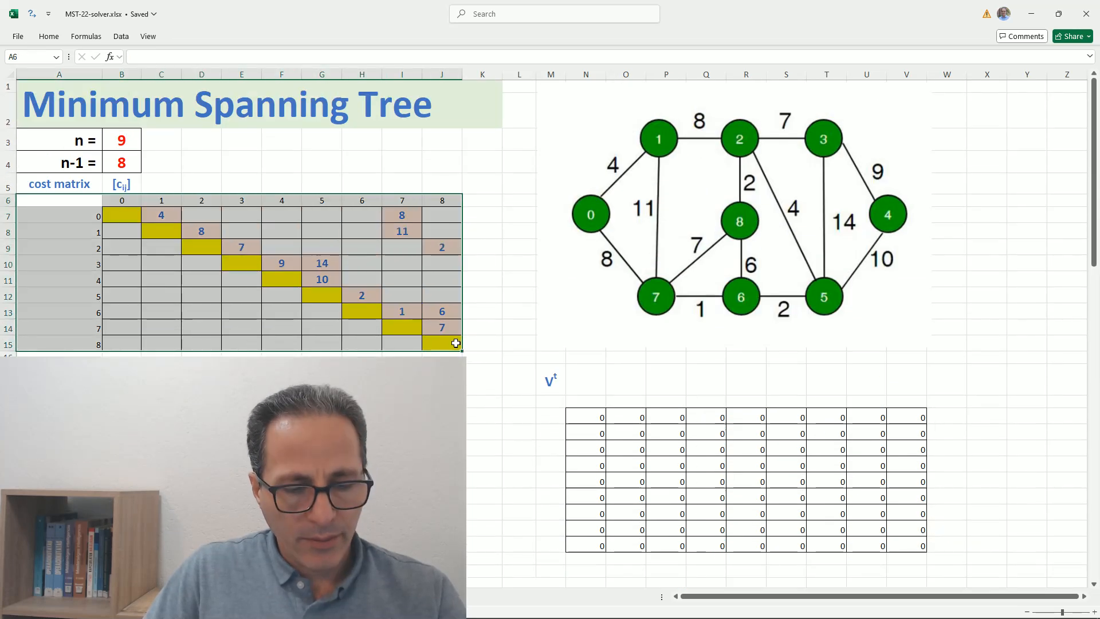
scroll(447, 343, down, 12)
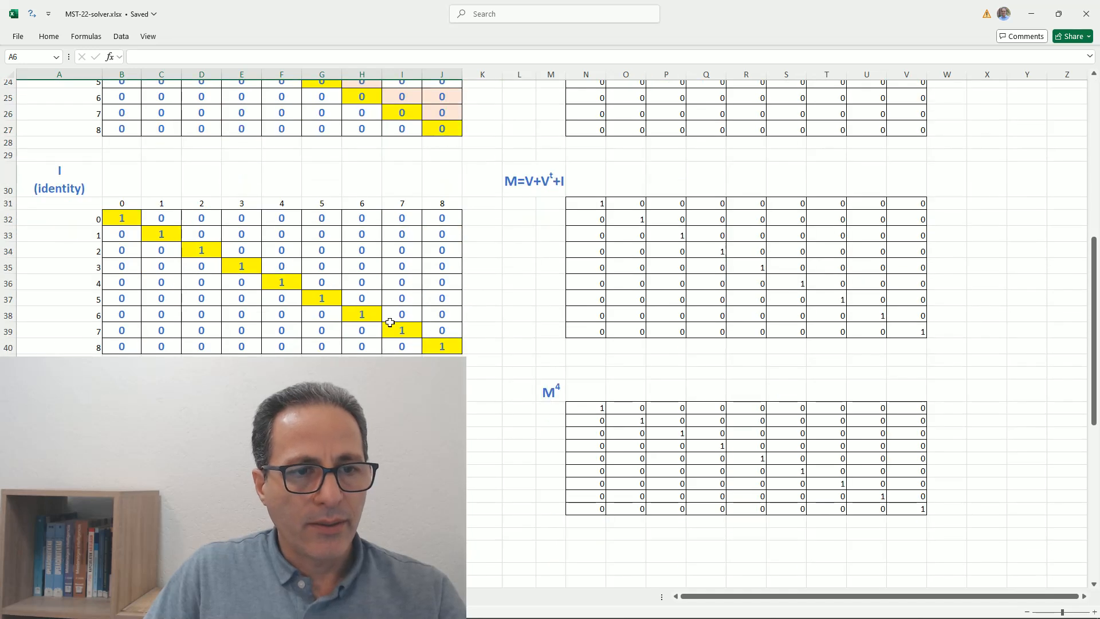
scroll(389, 323, down, 7)
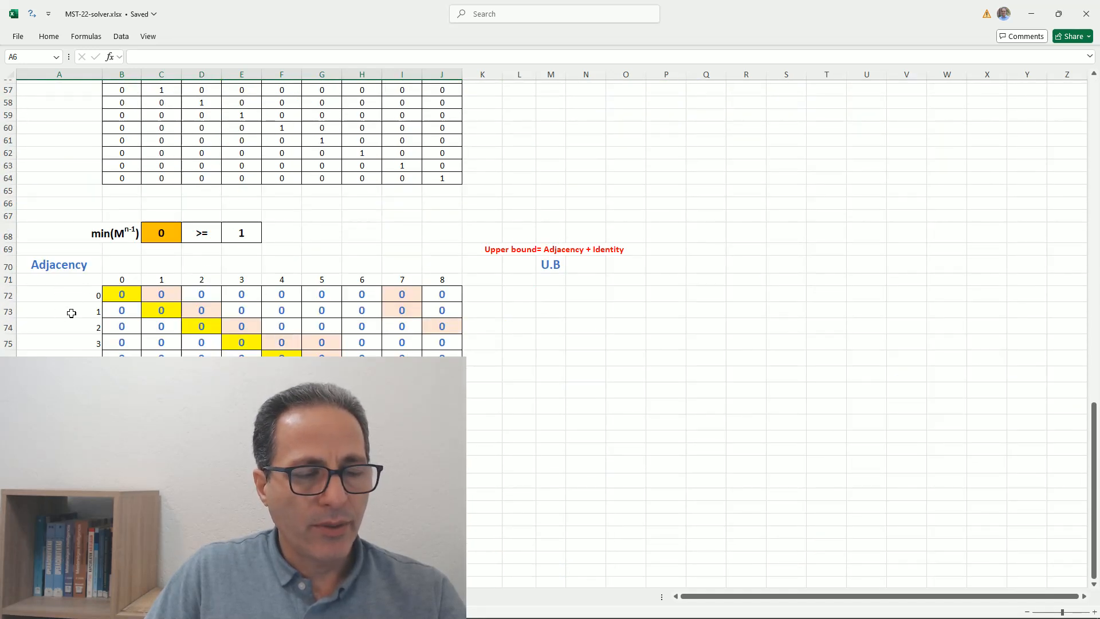
click(75, 282)
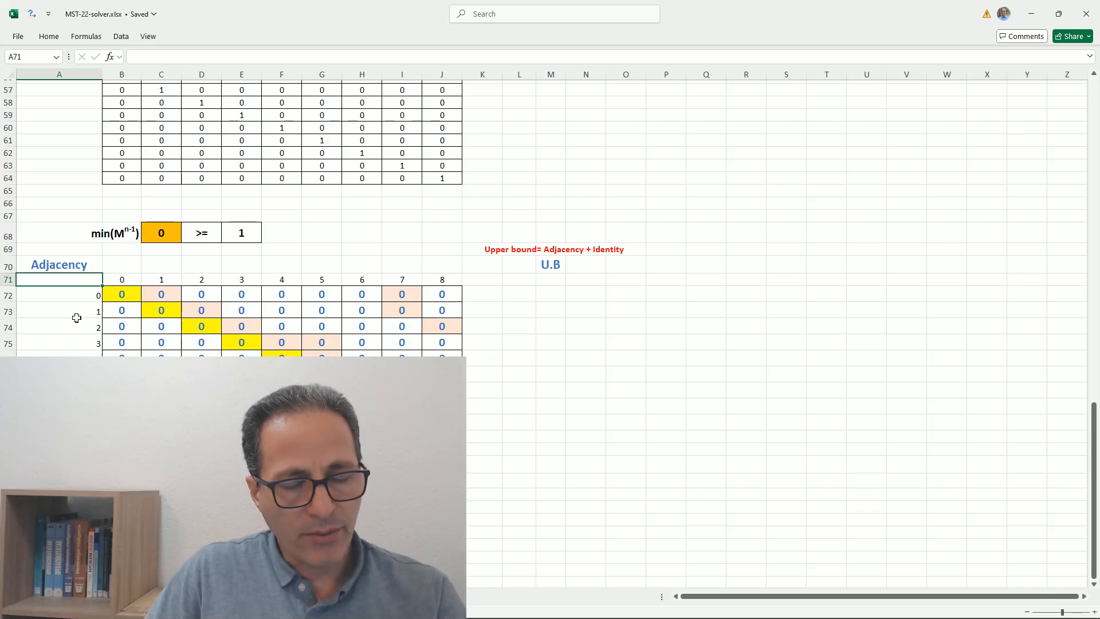
key(ctrl+v)
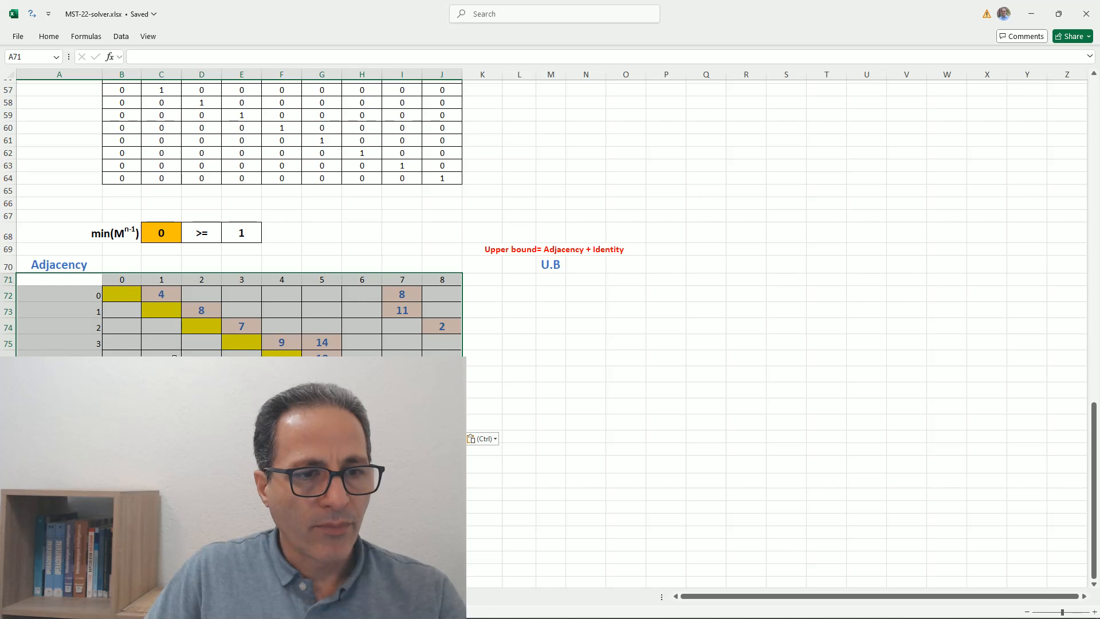
click(175, 356)
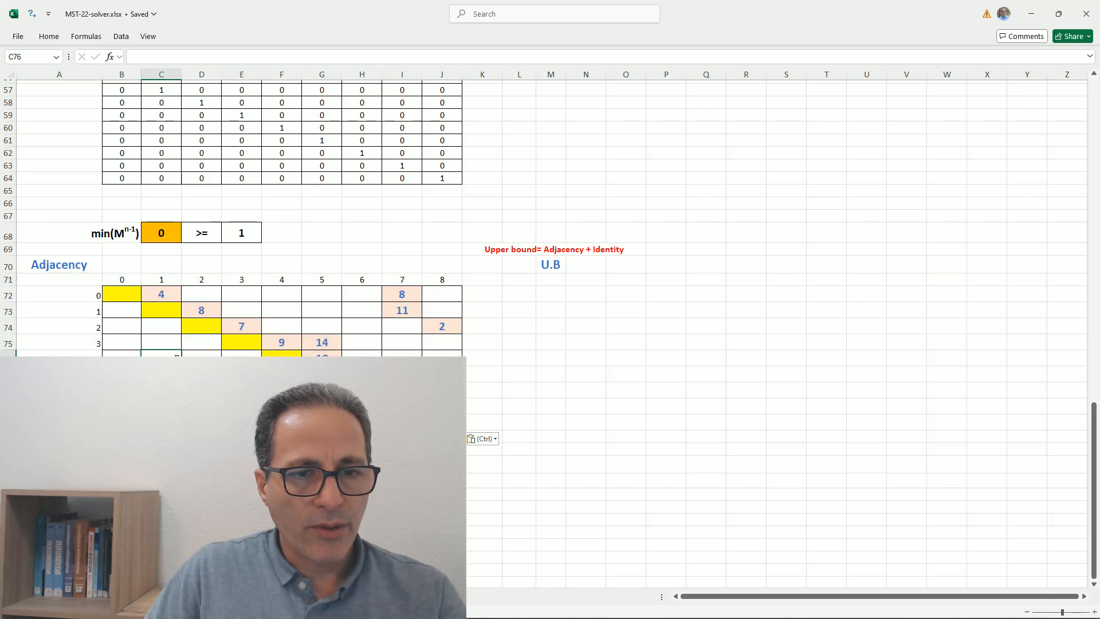
Replace the edge costs in C72, D73, E74, F75, G75 and G76 of the adjacency table with 1.
click(160, 296)
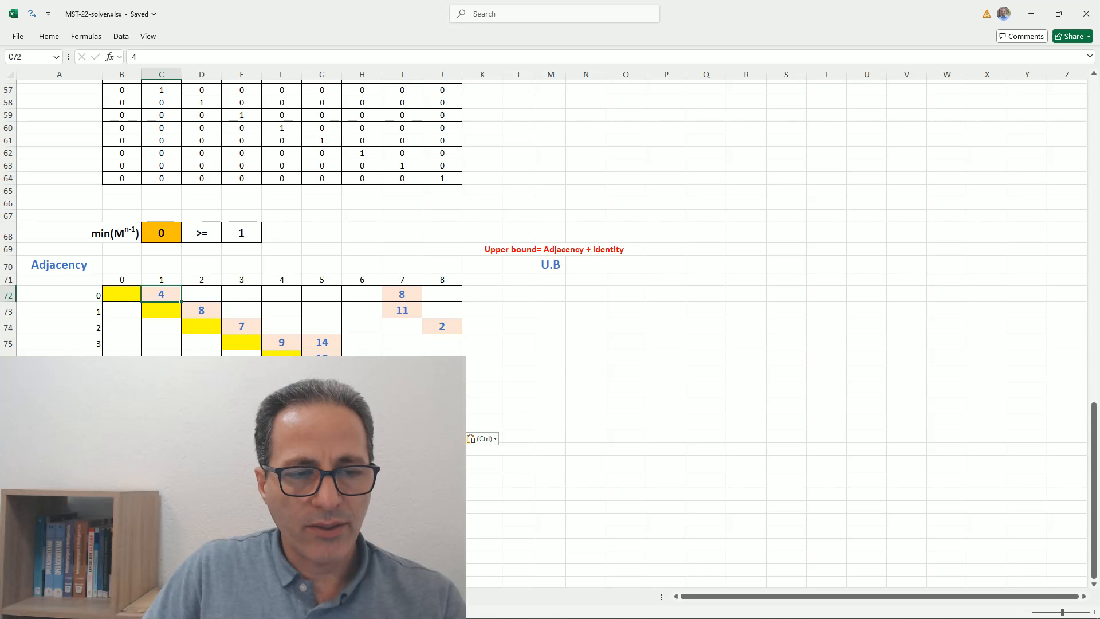
text(1)
click(203, 312)
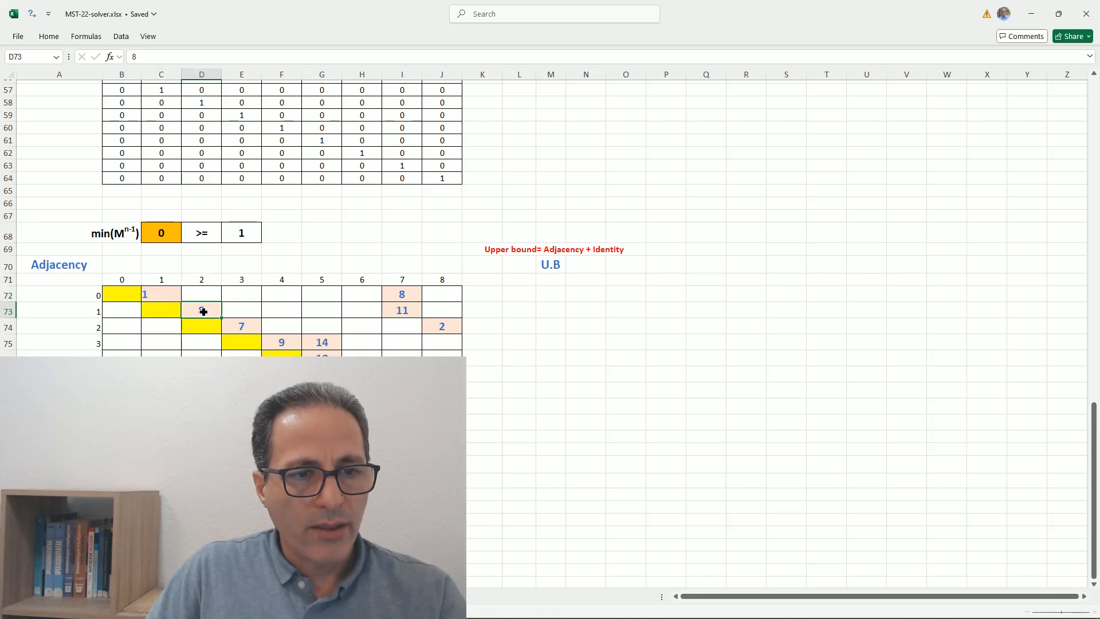
text(1)
click(240, 328)
text(1)
click(280, 343)
text(1)
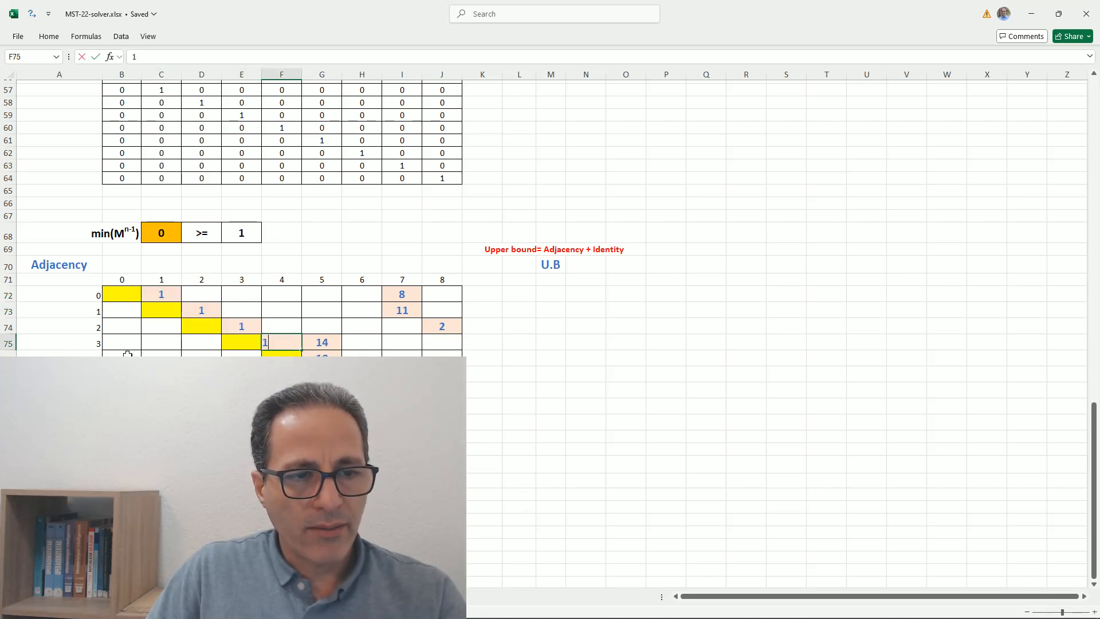
click(328, 344)
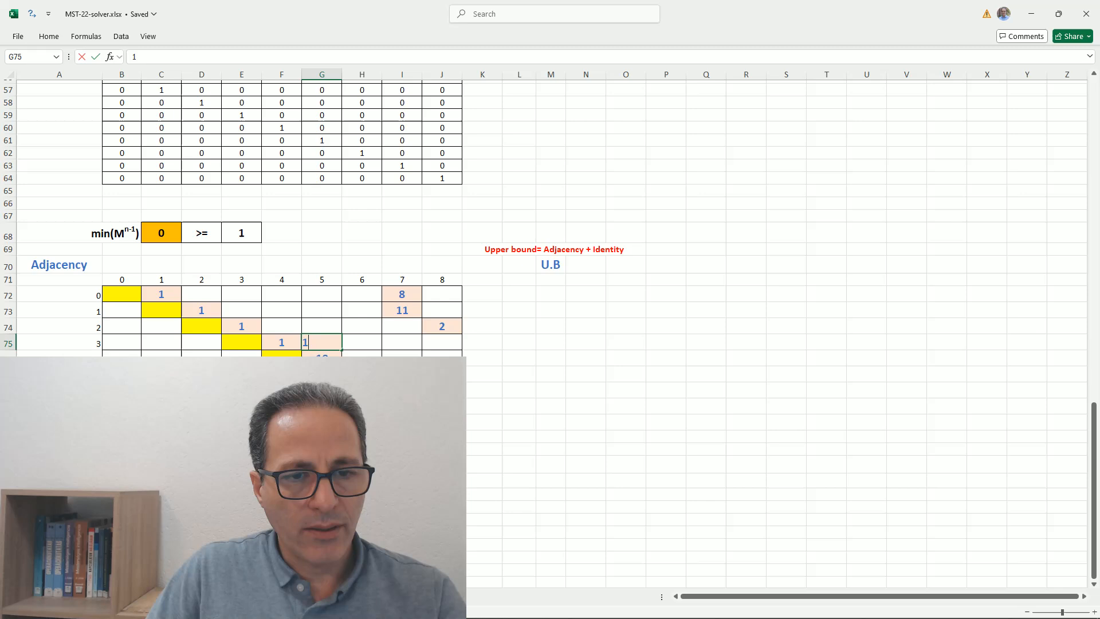
key(Return)
Set the remaining adjacency edge entries H77, I78, J78, J79, J74, I73 and I72 to 1.
click(362, 374)
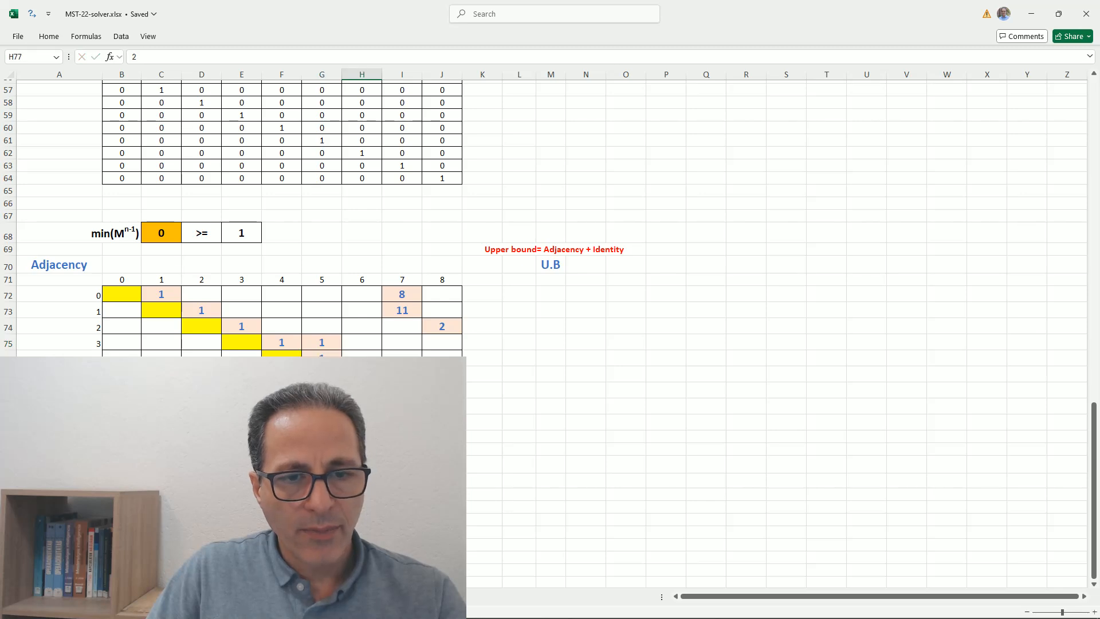
click(402, 390)
click(441, 390)
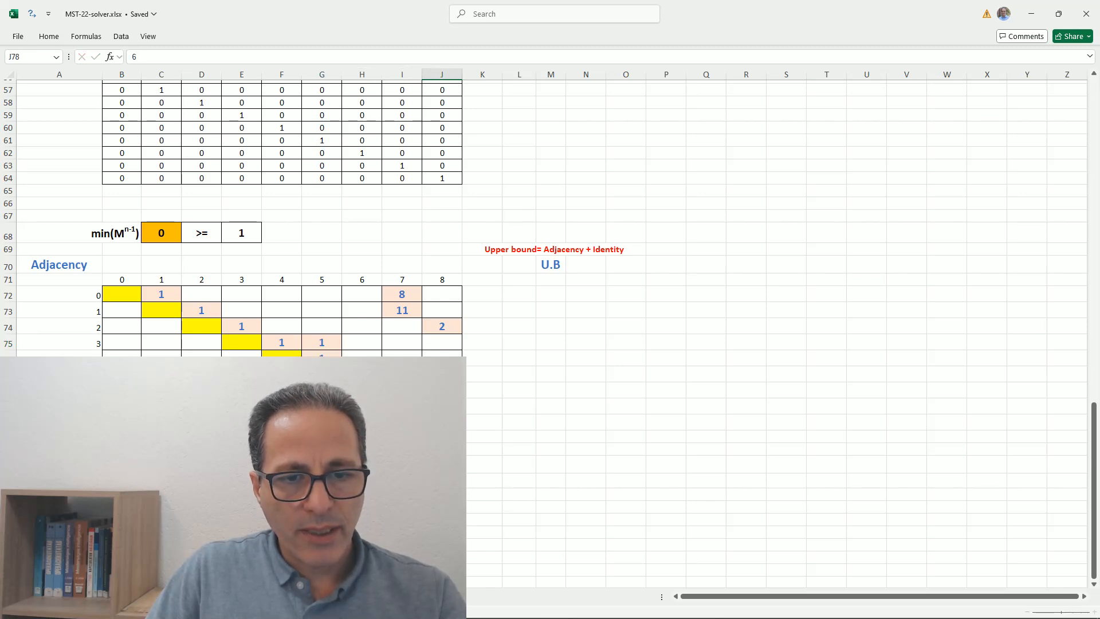
key(Return)
text(1)
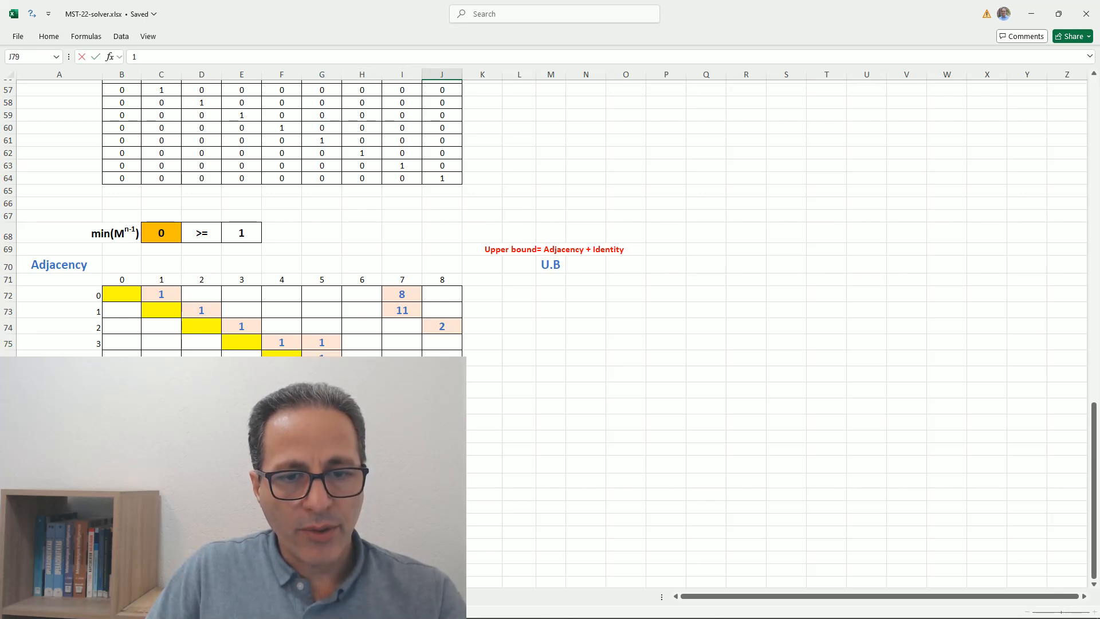
click(444, 331)
text(1)
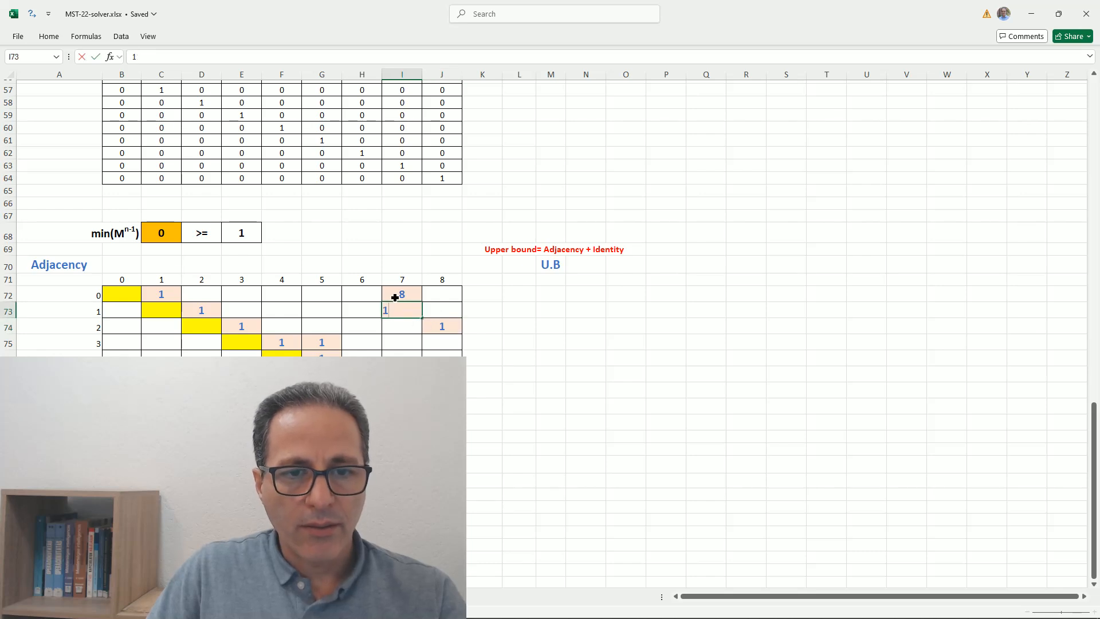
click(394, 294)
text(1)
click(439, 351)
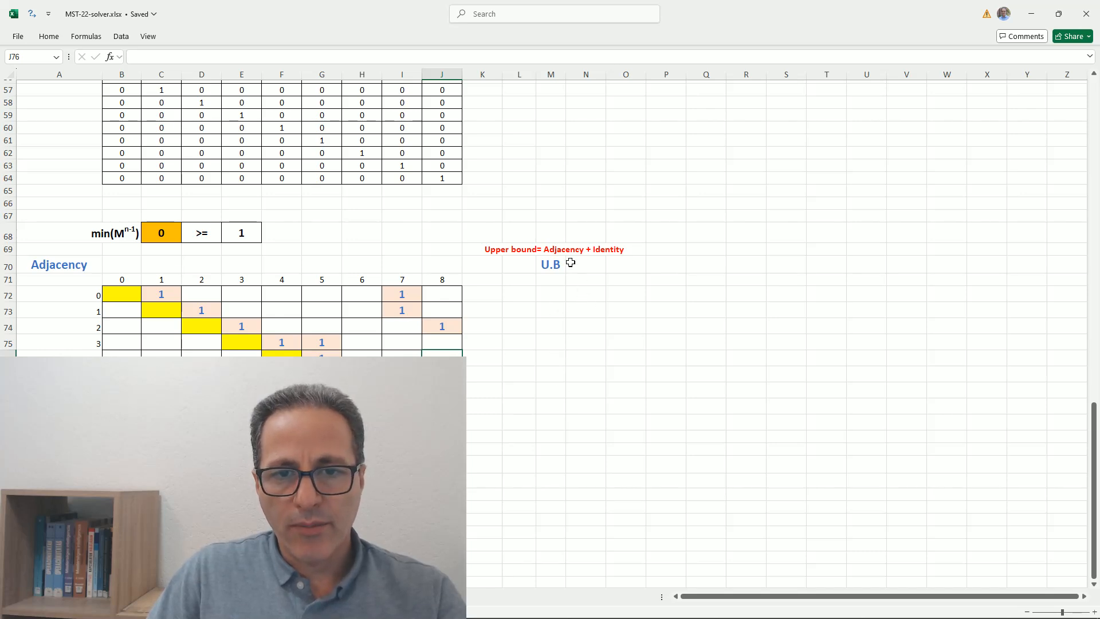
Fill the upper-bound table from N72 with the adjacency-plus-identity formula =B72:J80+B32:J40.
click(576, 281)
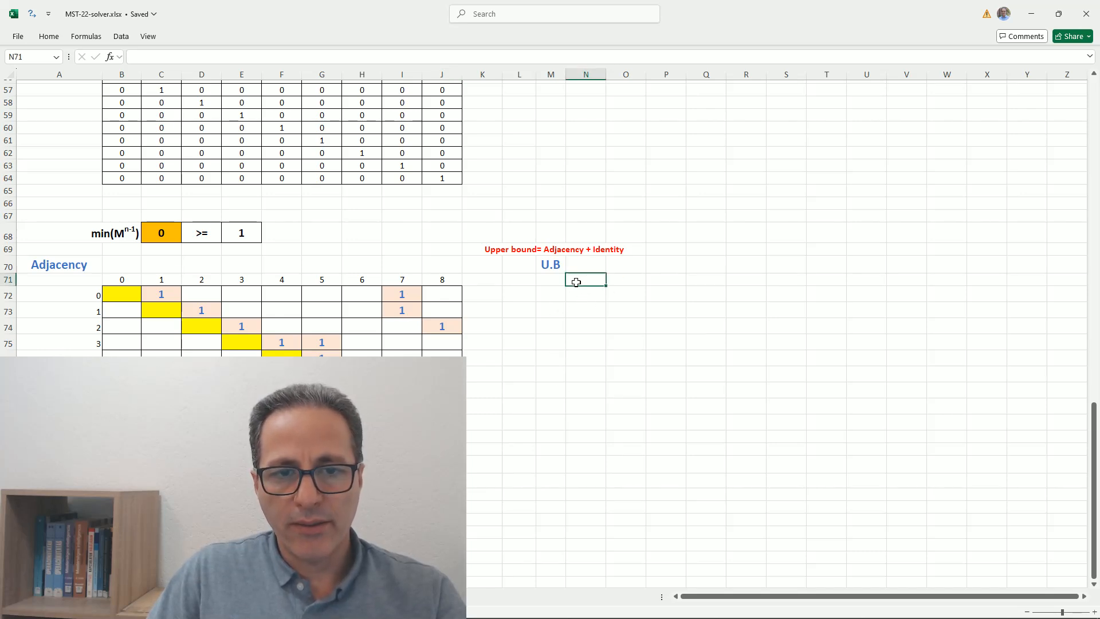
click(578, 296)
text(=)
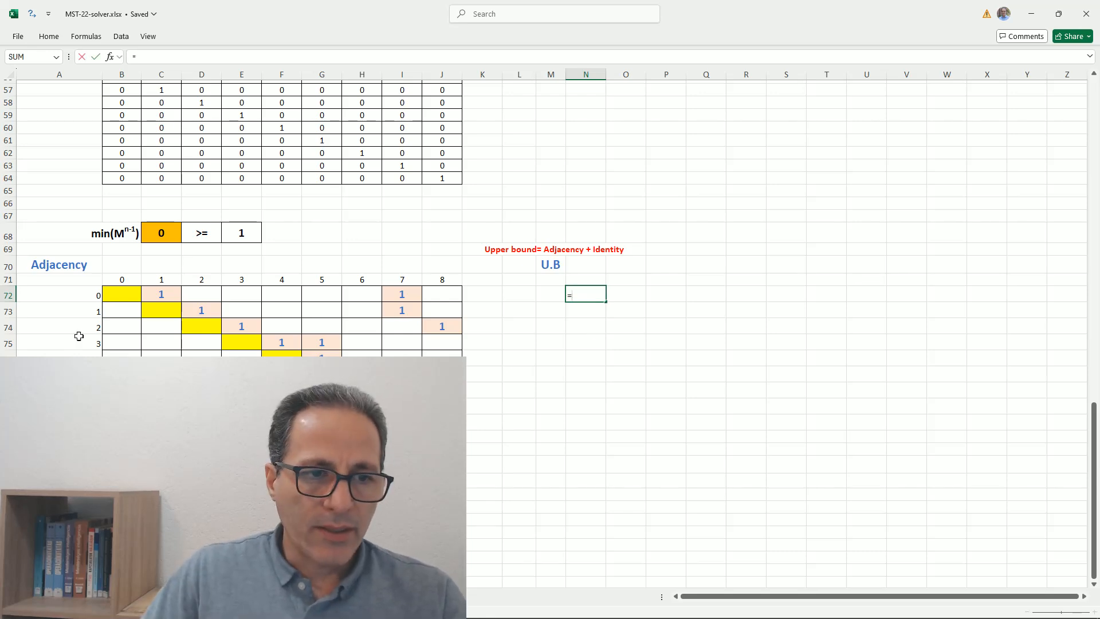
drag(121, 294, 452, 425)
text(+)
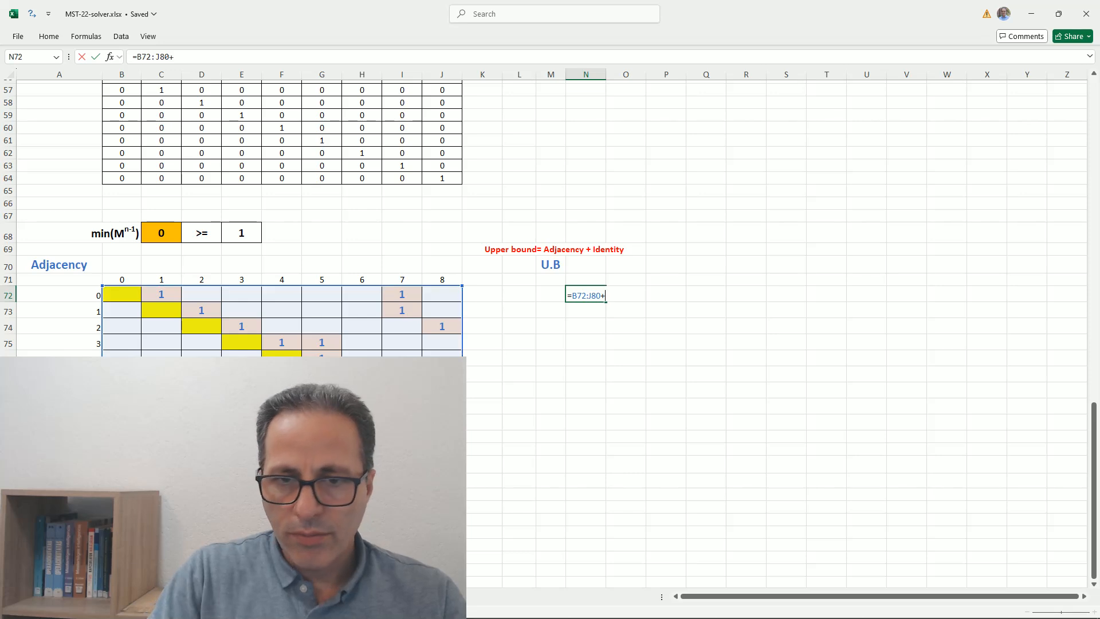
scroll(237, 306, up, 17)
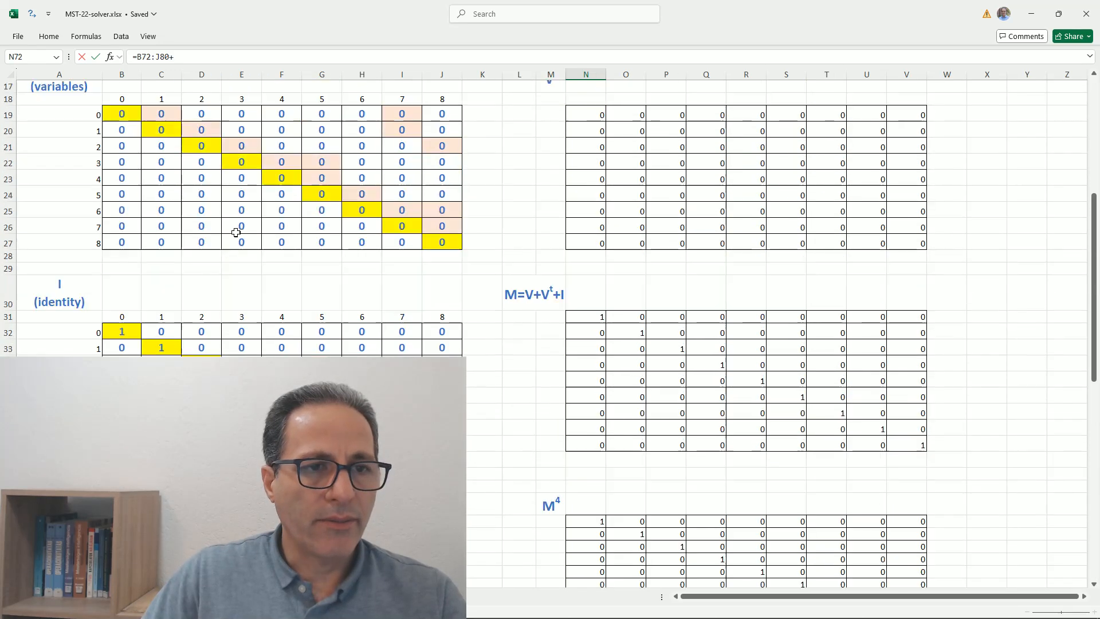
scroll(172, 263, up, 1)
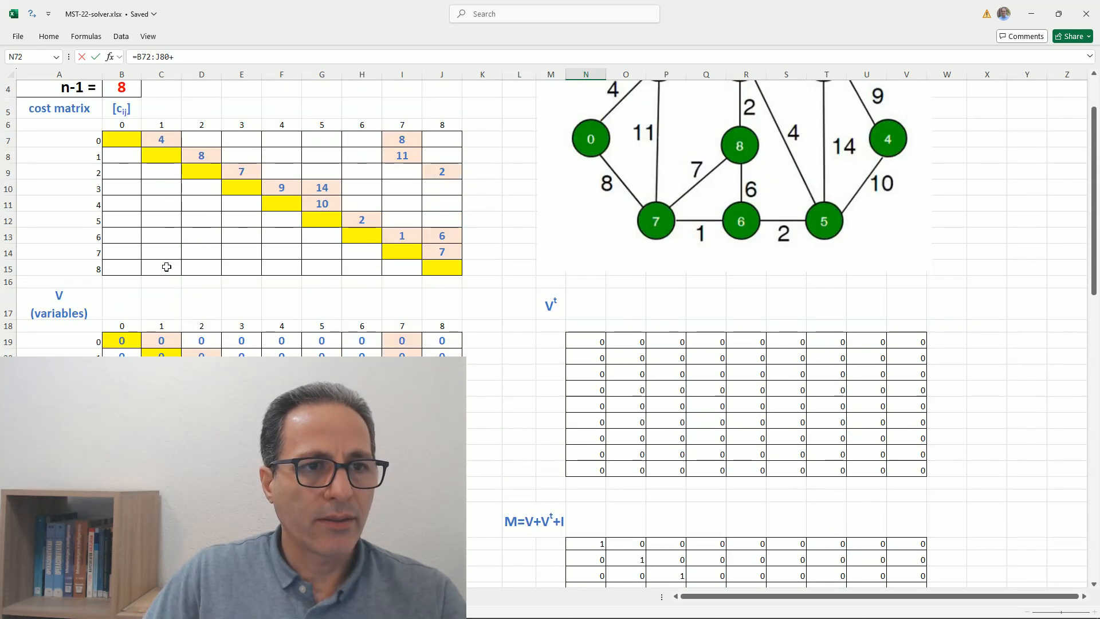
scroll(166, 267, down, 9)
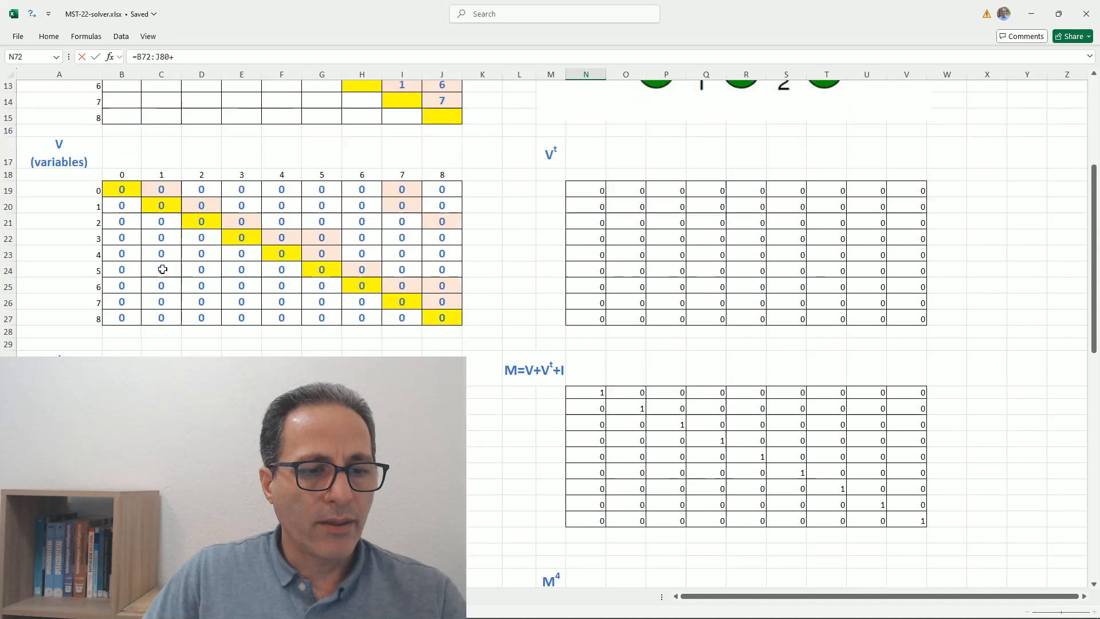
drag(127, 108, 432, 231)
key(Return)
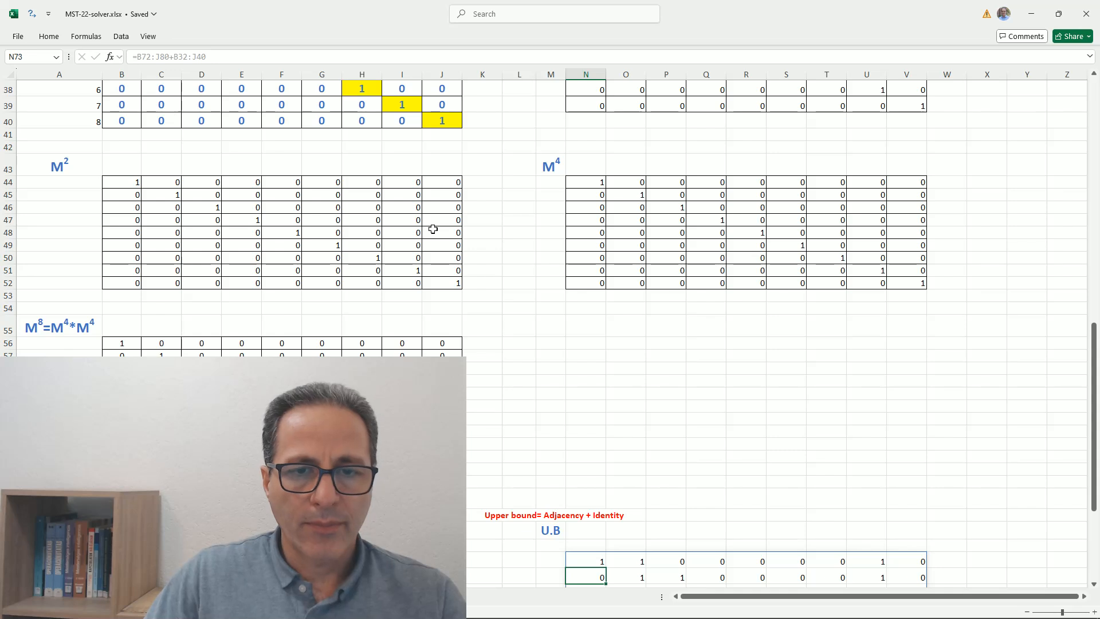
Apply all borders to the upper-bound table N72:V80.
scroll(434, 230, down, 10)
scroll(460, 250, up, 1)
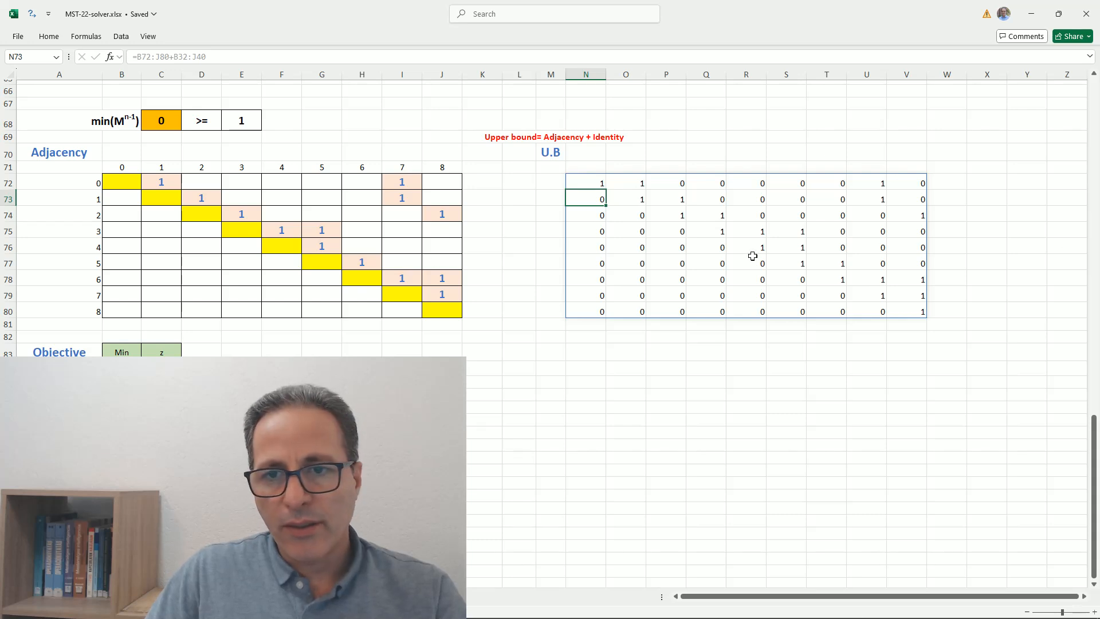
drag(583, 188, 902, 315)
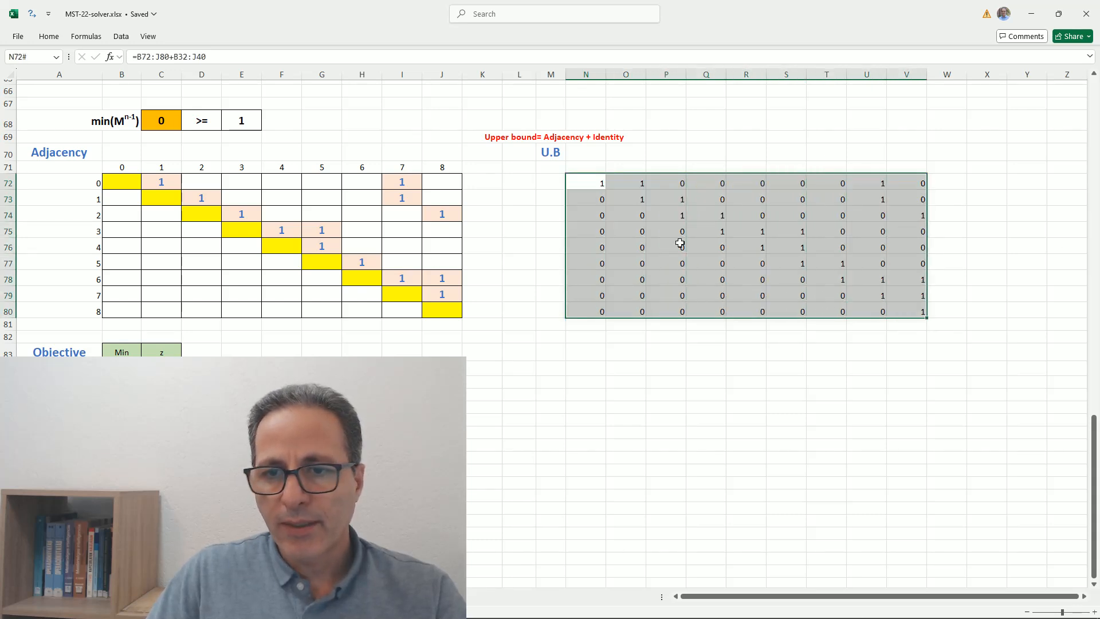
click(49, 38)
click(172, 76)
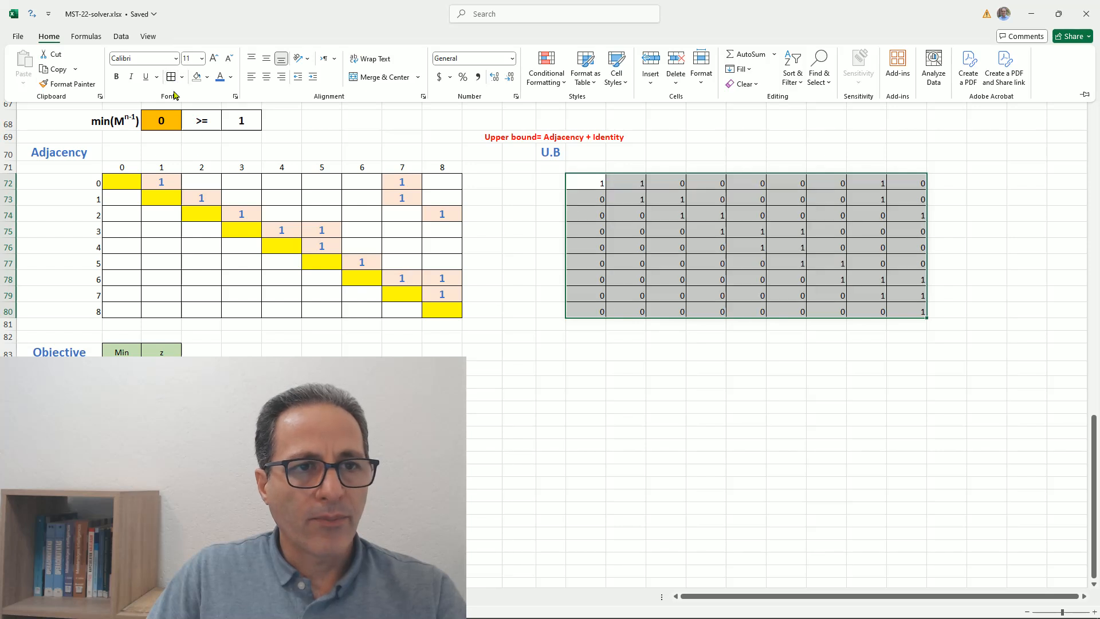
Enter =SUMPRODUCT(B7:J15,B19:J27) in C84 as the objective z, multiplying the cost matrix by the variables.
click(161, 368)
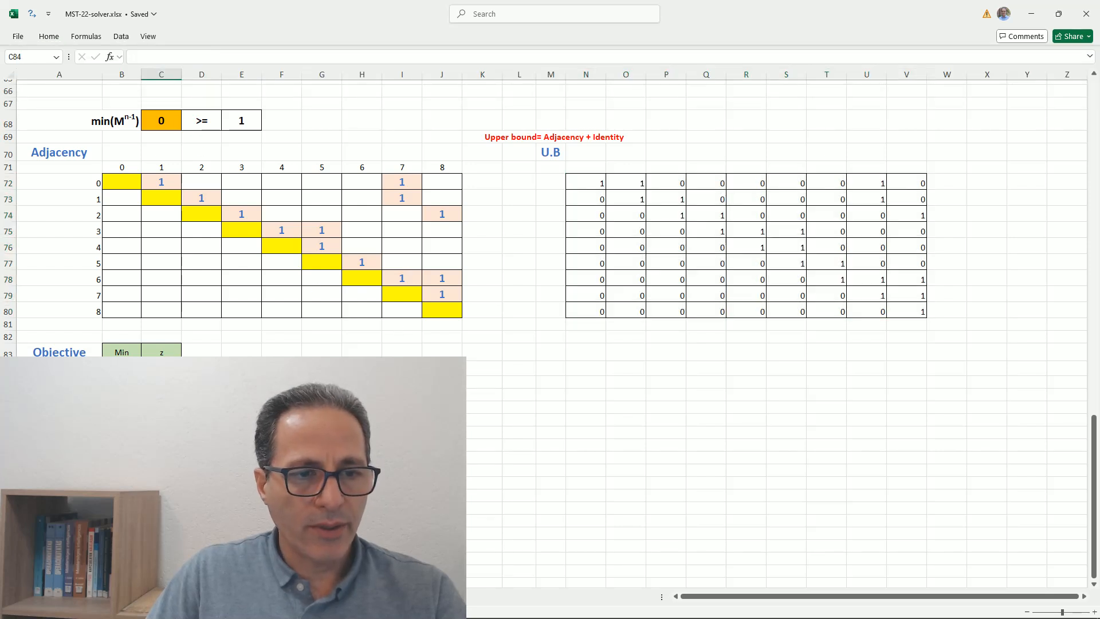
text(=)
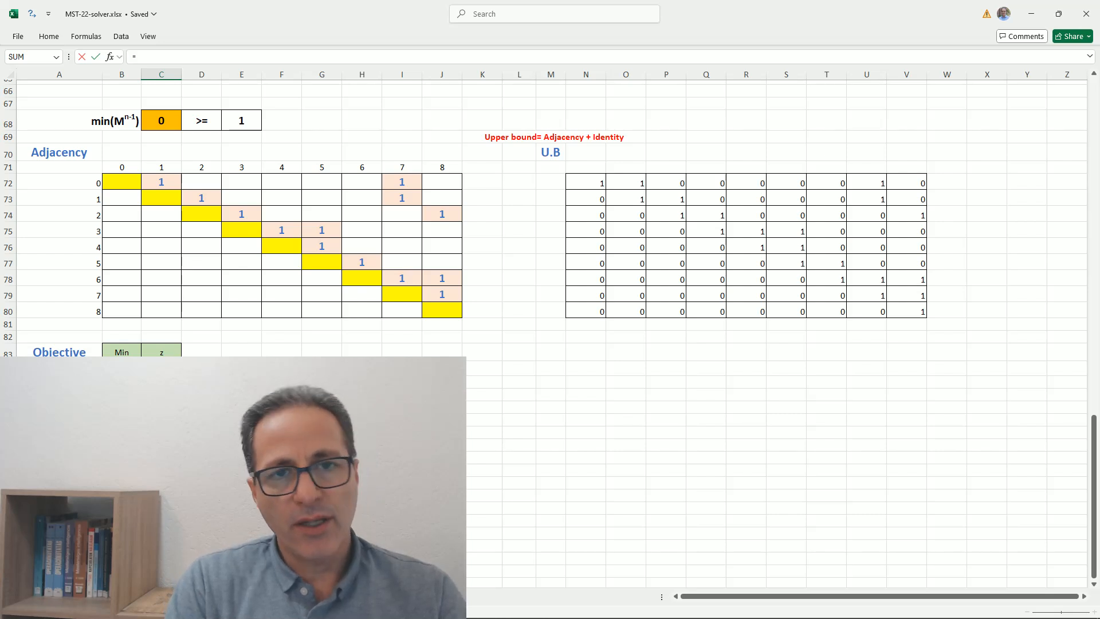
text(su)
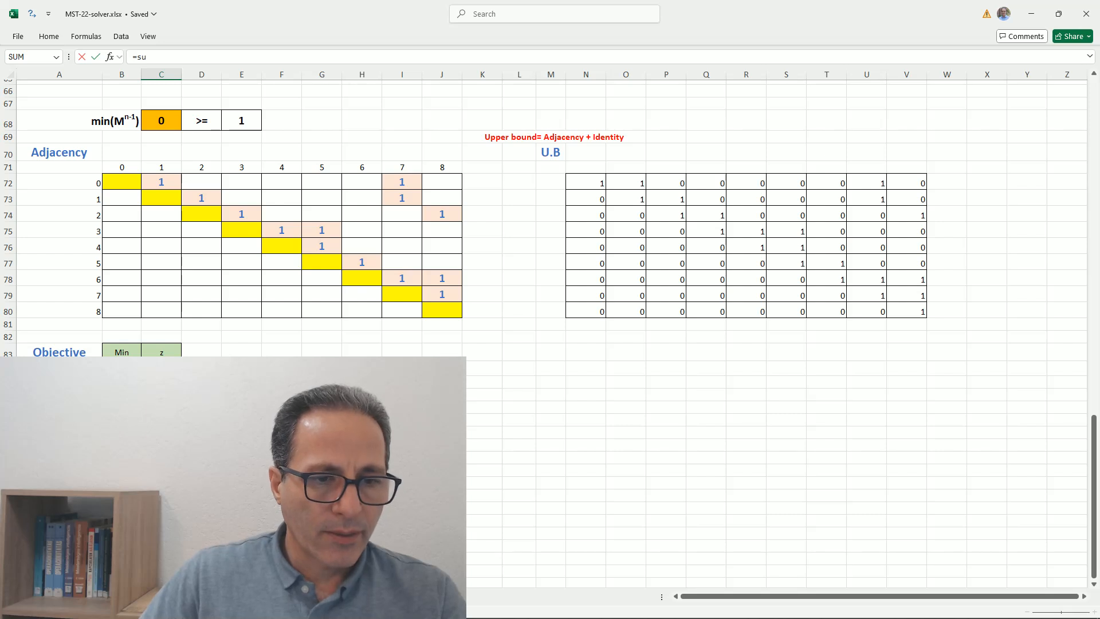
key(Tab)
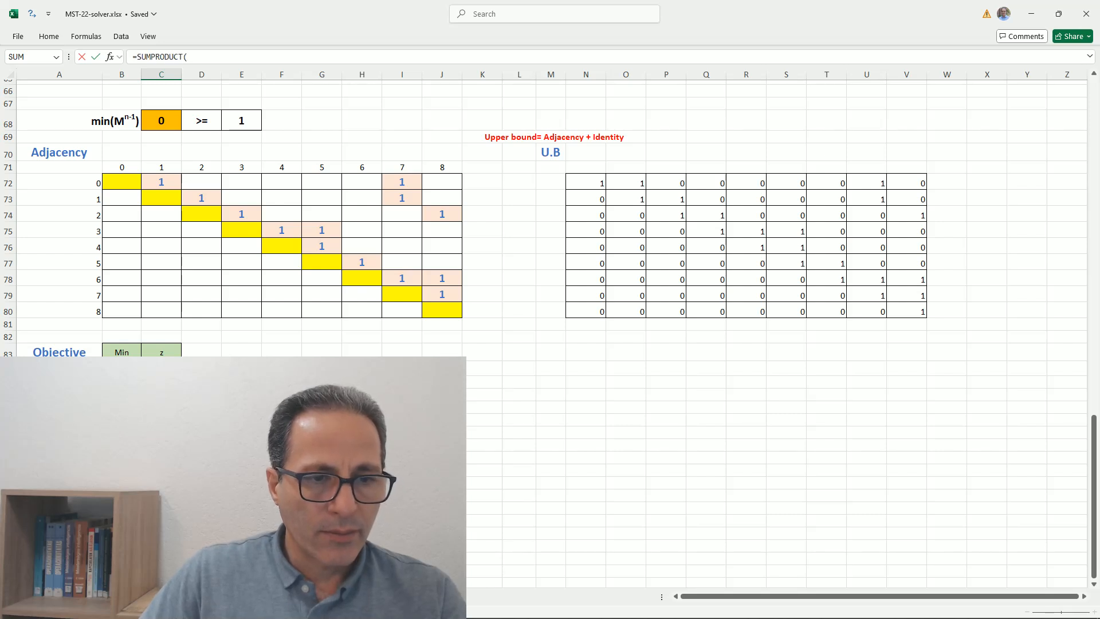
scroll(177, 198, up, 16)
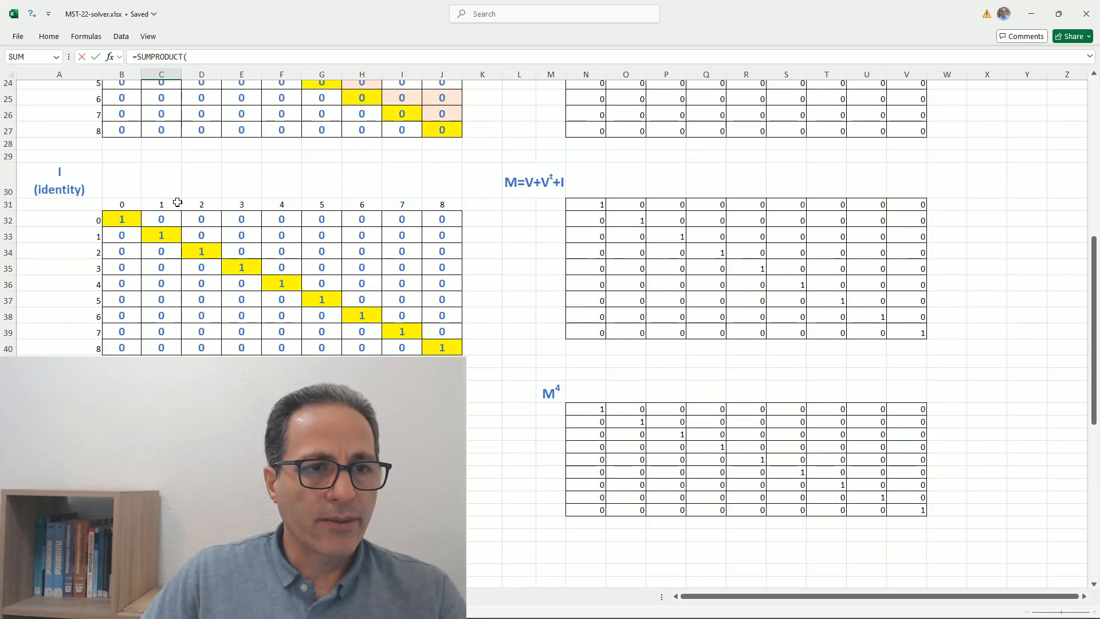
scroll(177, 197, up, 5)
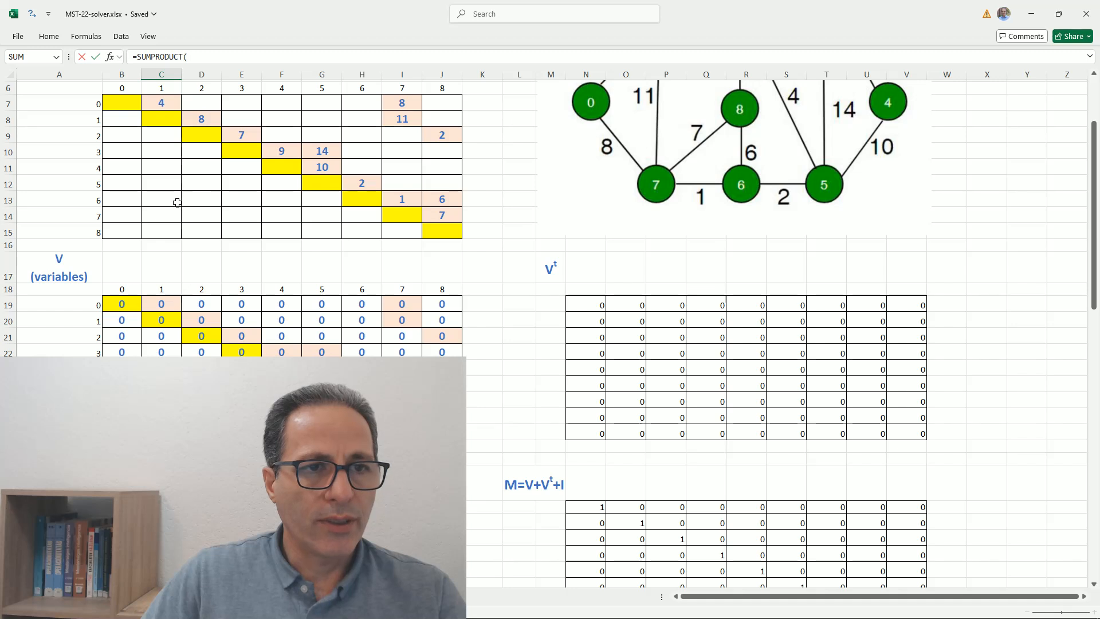
drag(122, 176, 430, 301)
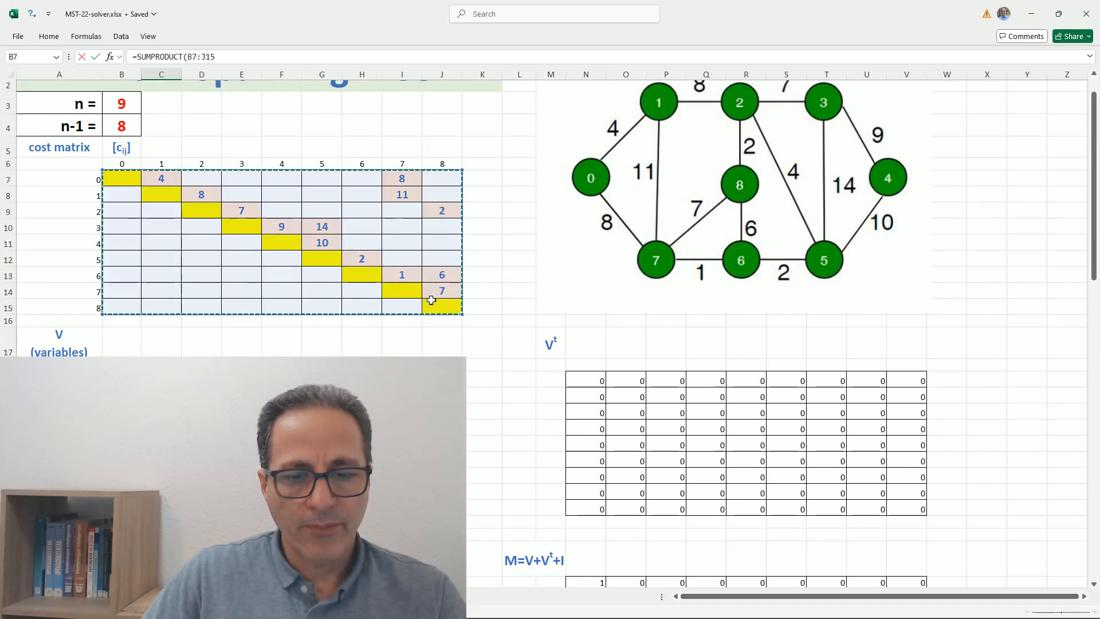
text(,)
scroll(430, 300, down, 4)
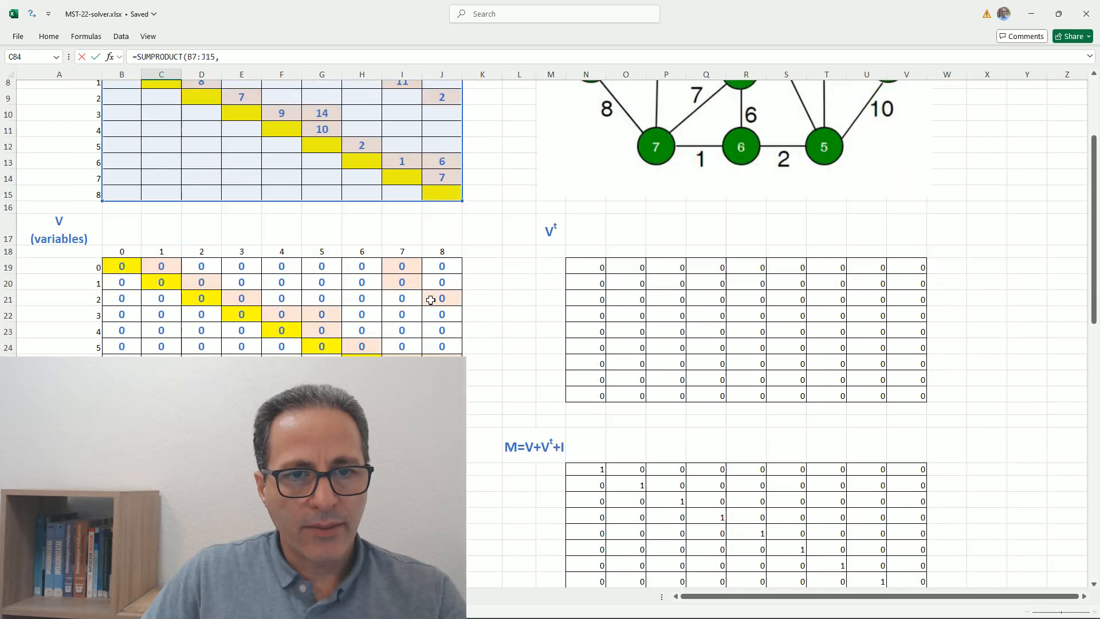
drag(122, 189, 438, 319)
key(Return)
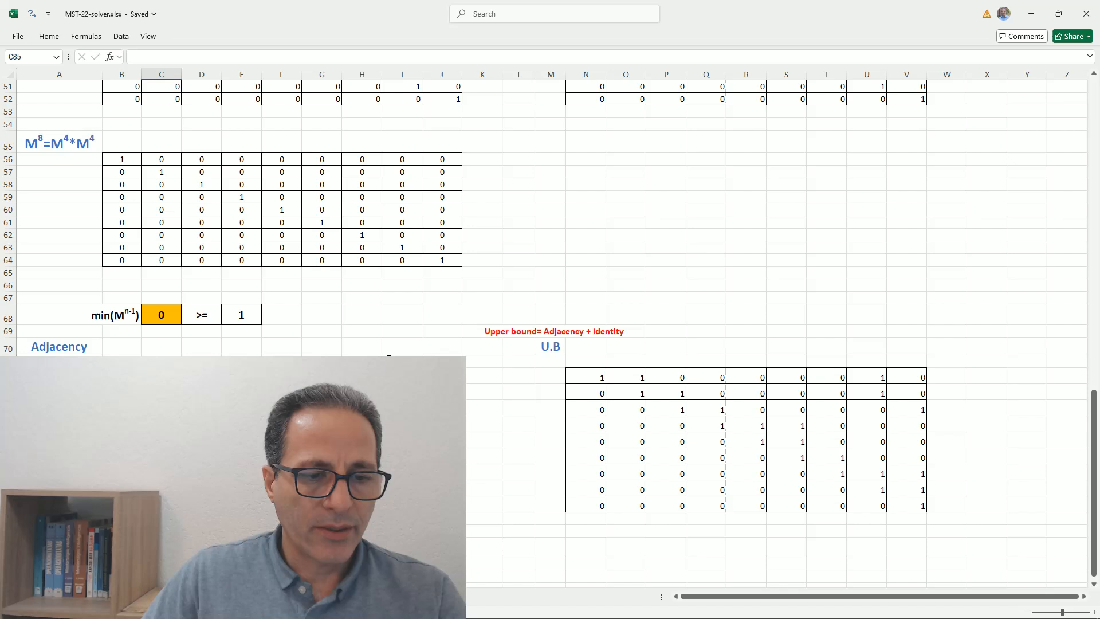
Review the objective formula in C84, the adjacency and upper-bound tables, the M^8 matrix and the connectivity constraint in row 68.
scroll(387, 352, down, 8)
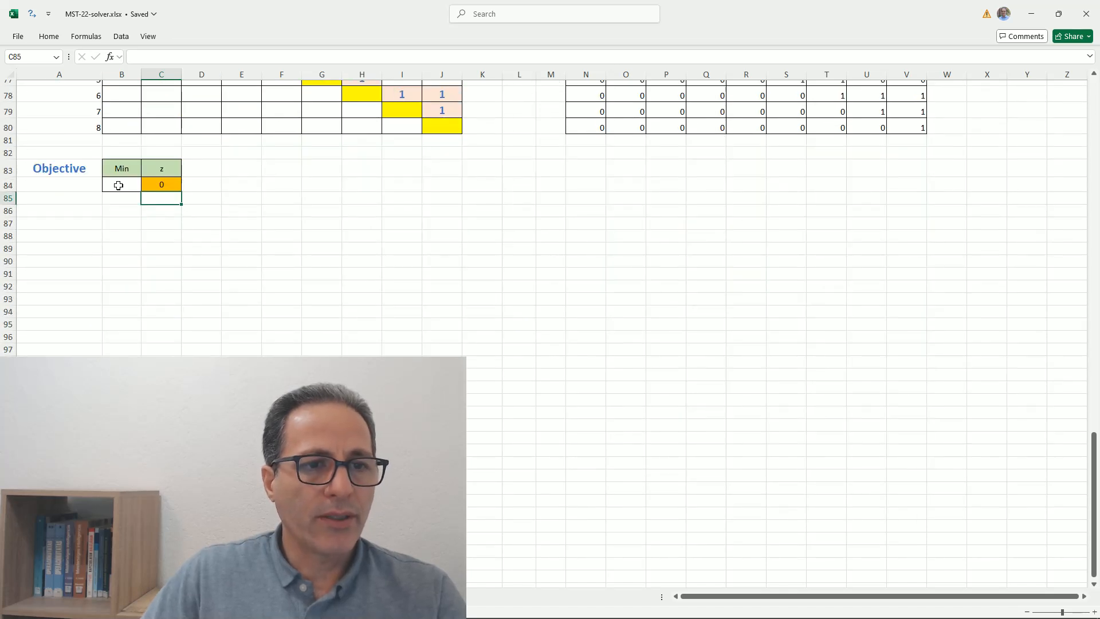
click(167, 184)
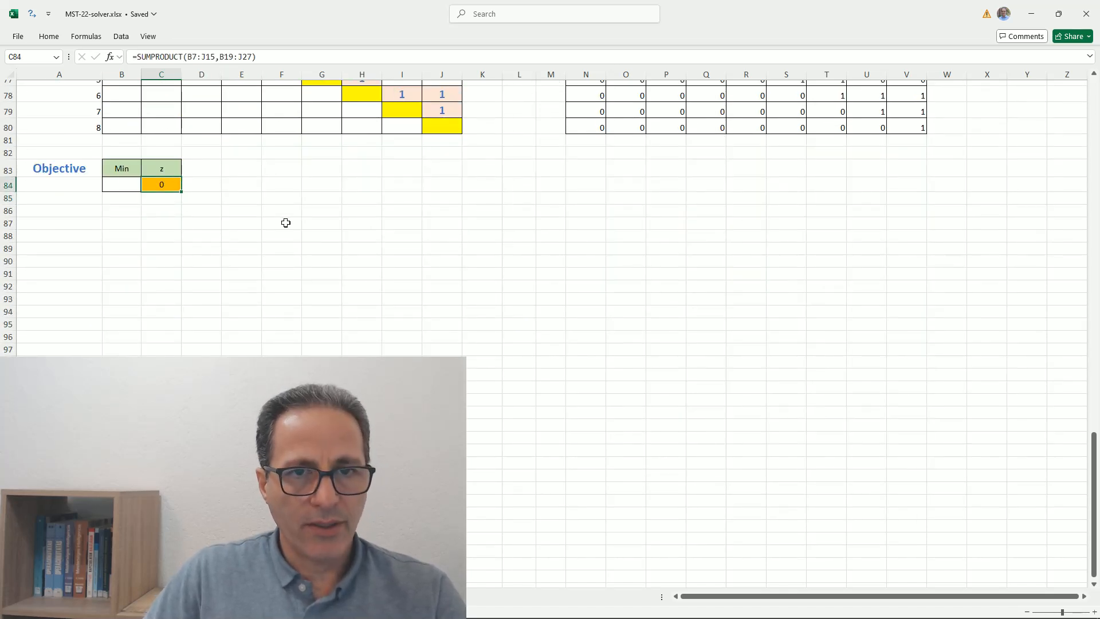
scroll(293, 219, up, 1)
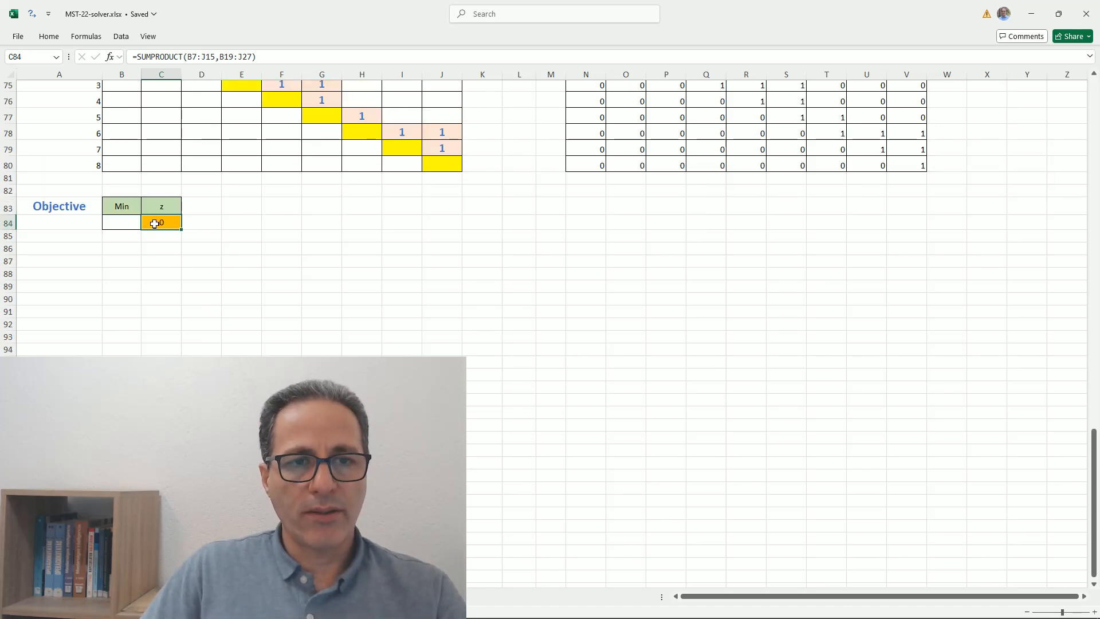
scroll(308, 231, up, 1)
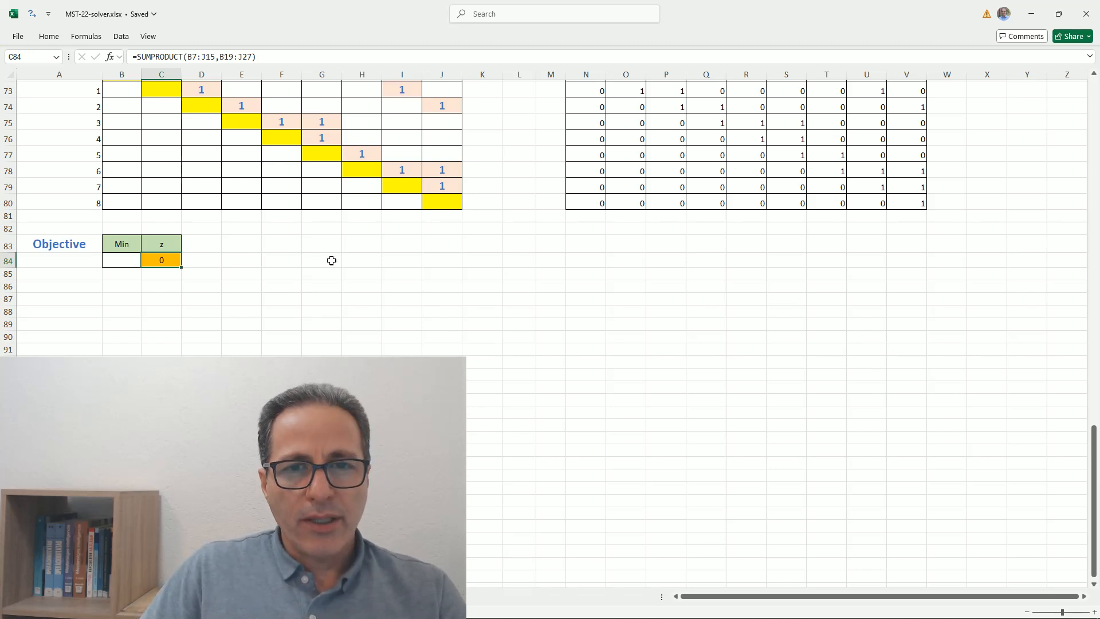
scroll(342, 262, up, 1)
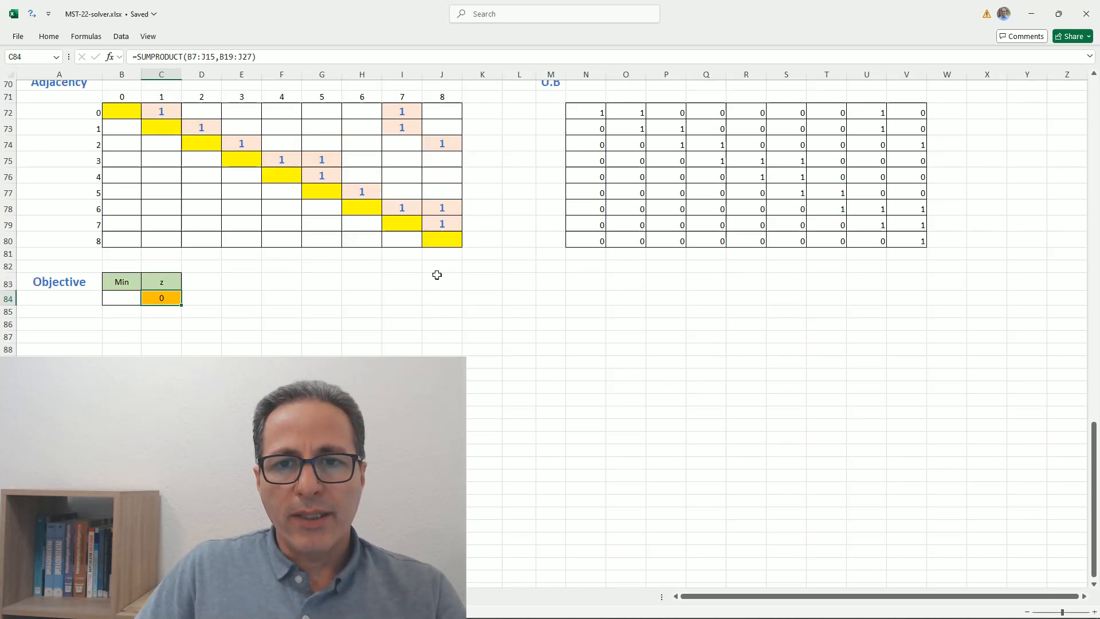
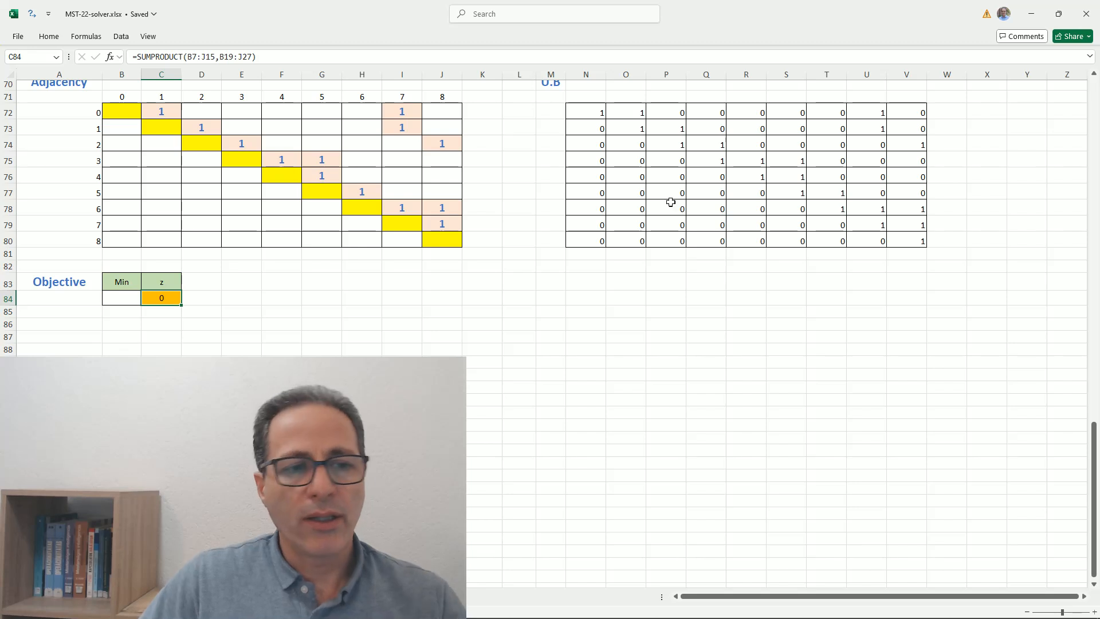
scroll(322, 331, up, 5)
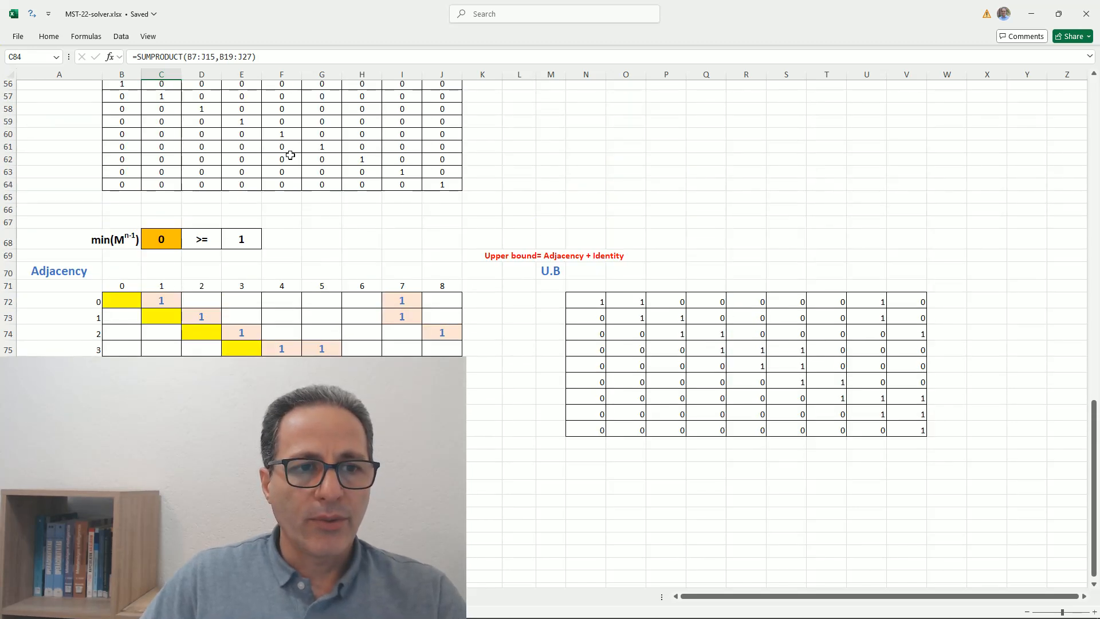
scroll(281, 193, up, 1)
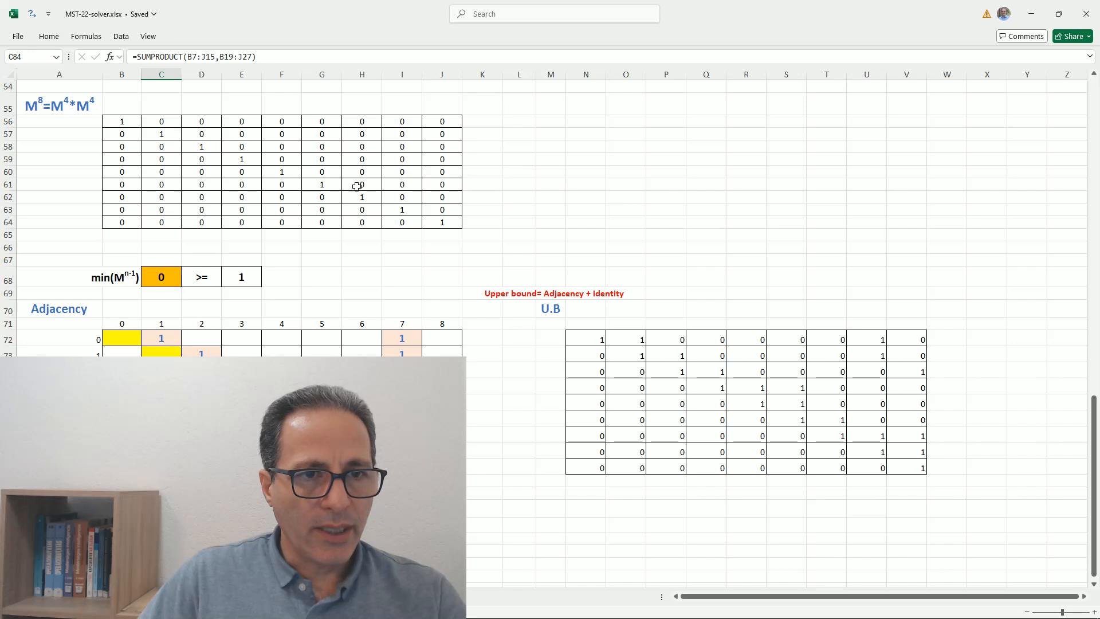
scroll(182, 234, down, 1)
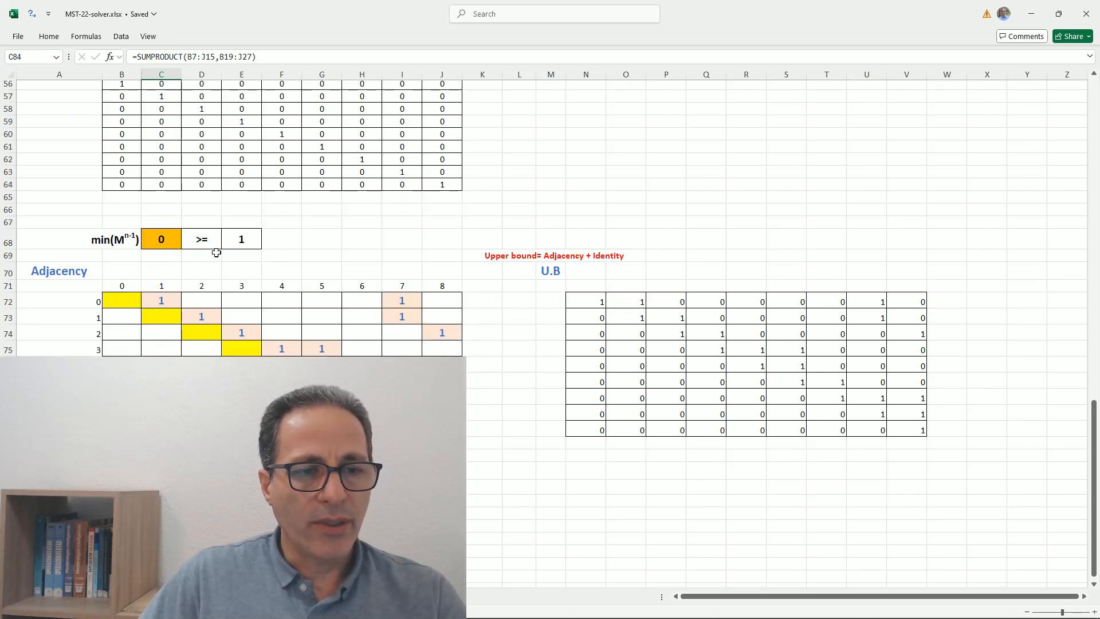
scroll(264, 246, down, 6)
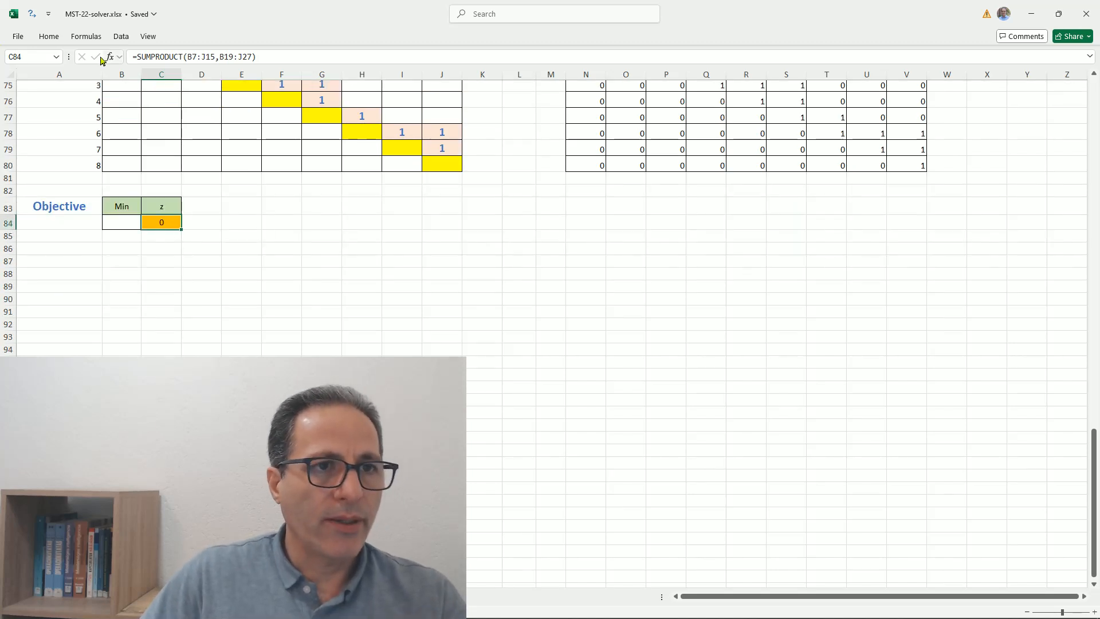
Reset all Solver options and cell selections, and set the objective to minimize C84.
click(32, 14)
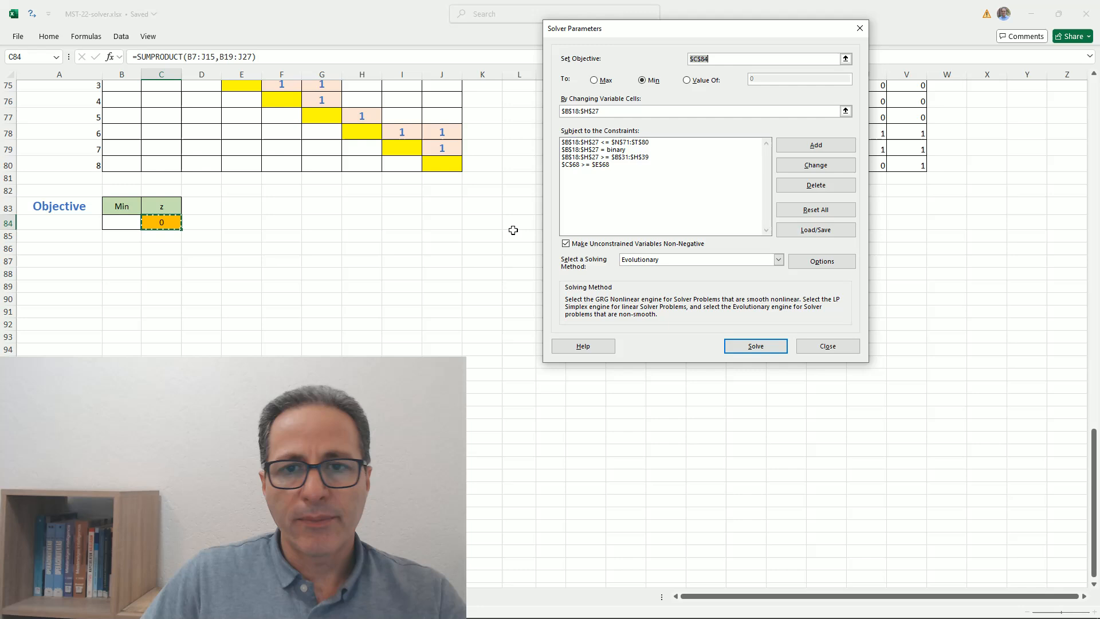
click(802, 212)
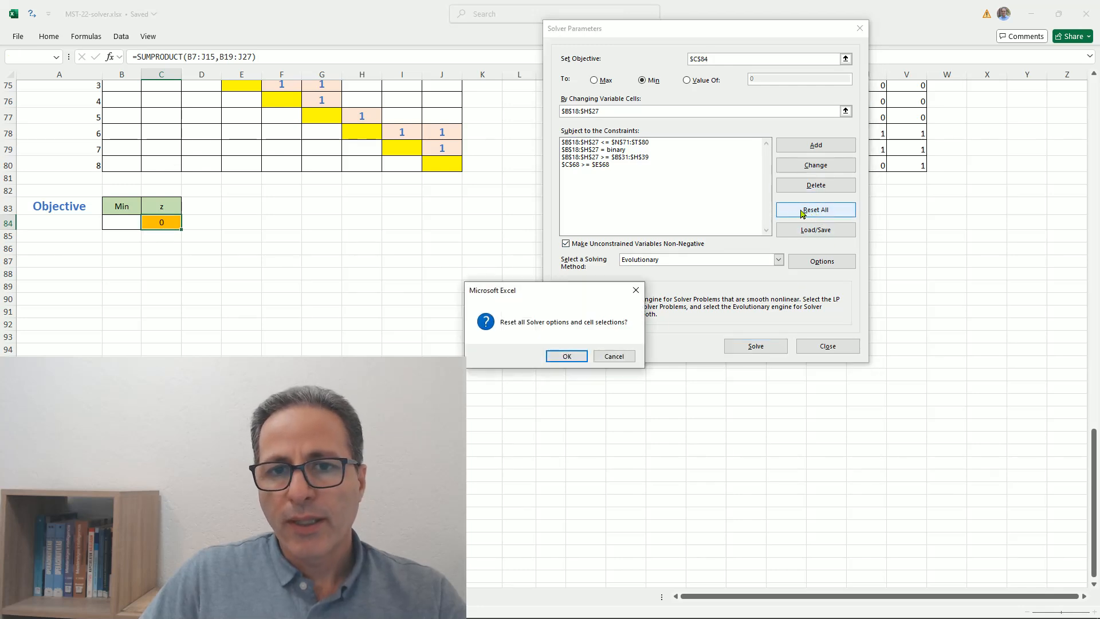
click(566, 355)
click(699, 59)
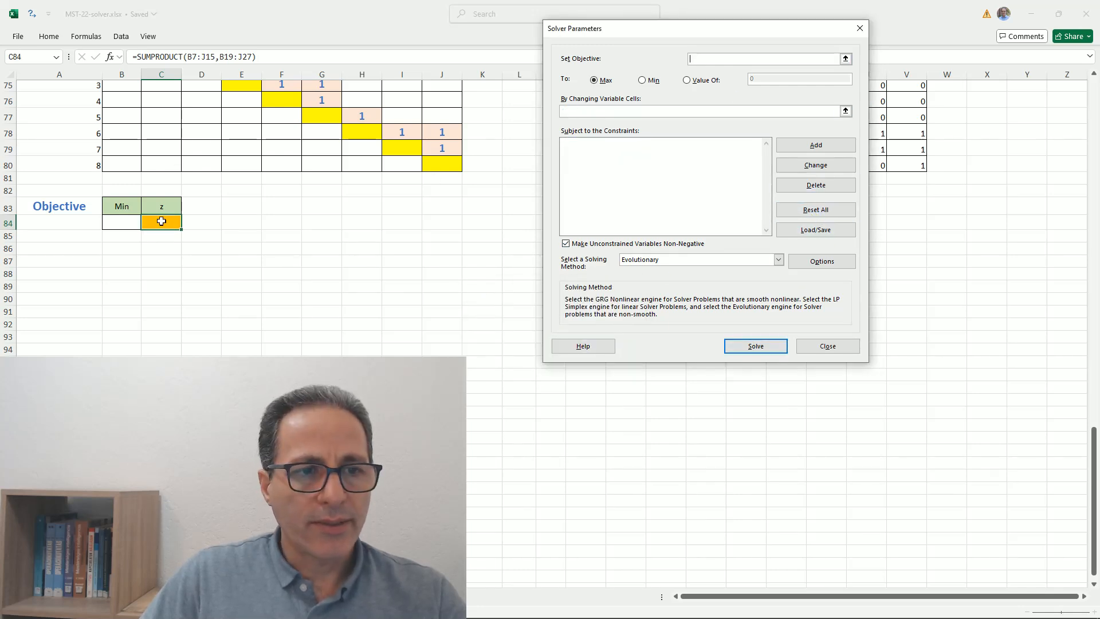
click(164, 223)
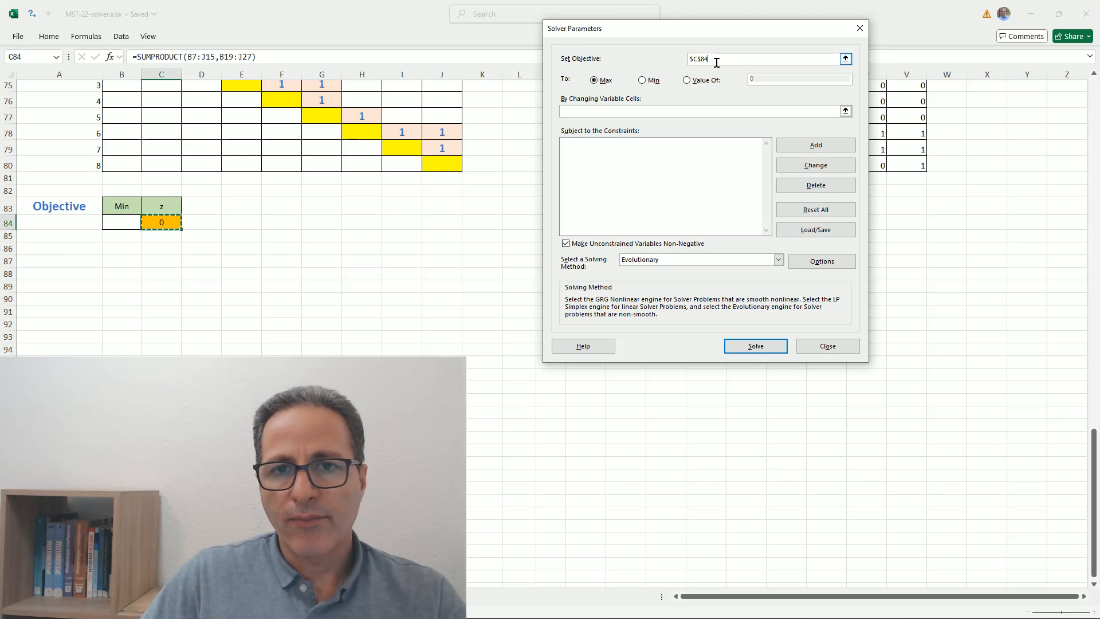
click(642, 80)
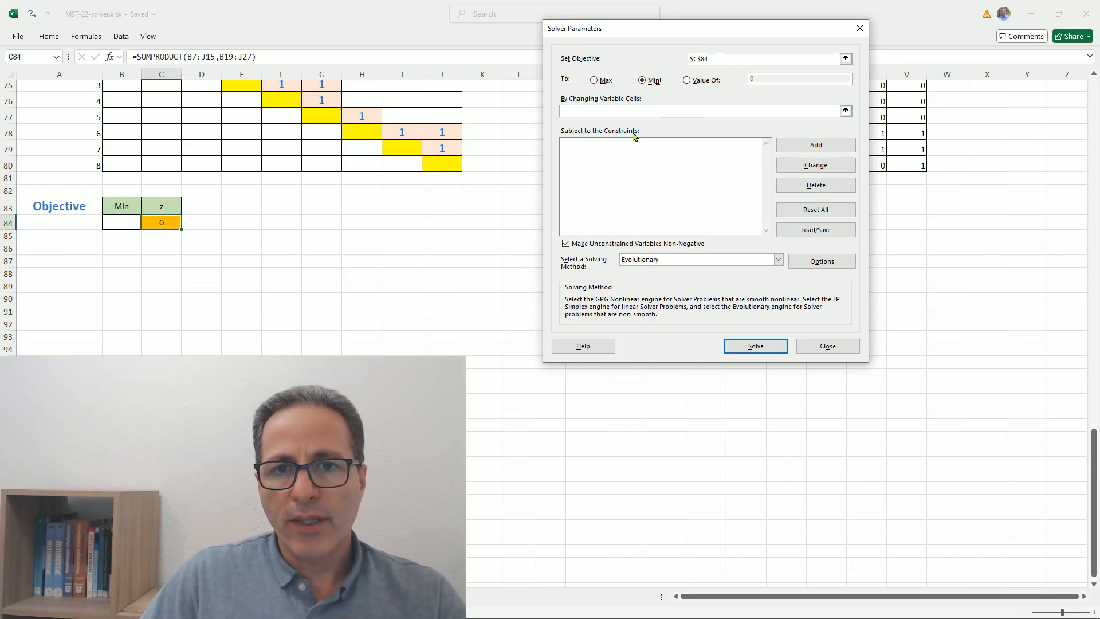
Set the Solver's changing variable cells to the V matrix B19:J27.
click(584, 113)
click(846, 112)
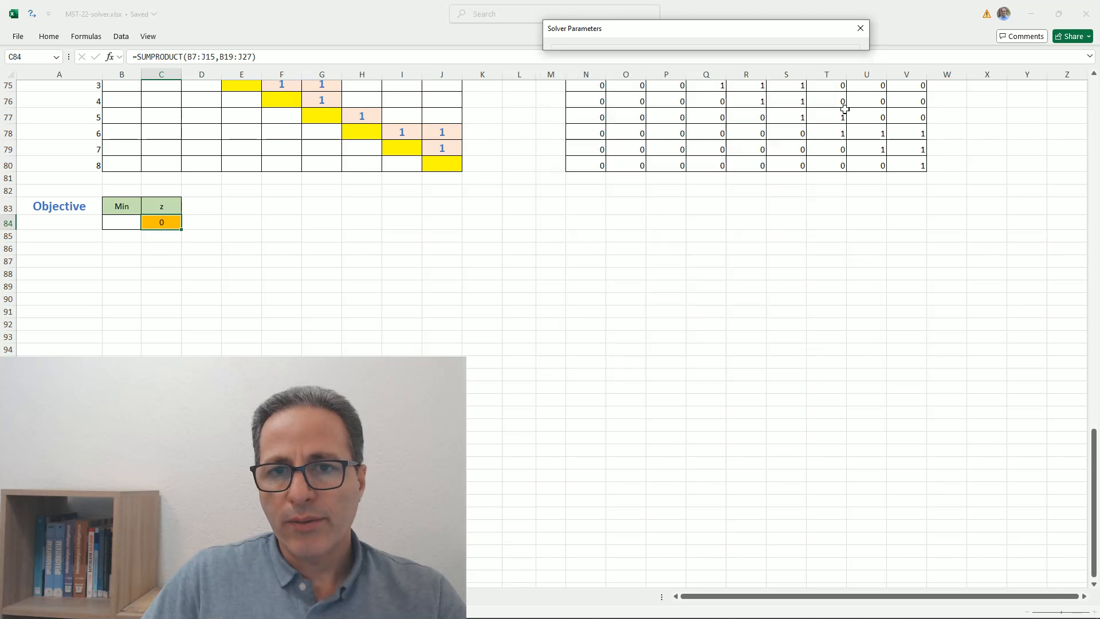
scroll(484, 157, up, 15)
scroll(279, 166, up, 5)
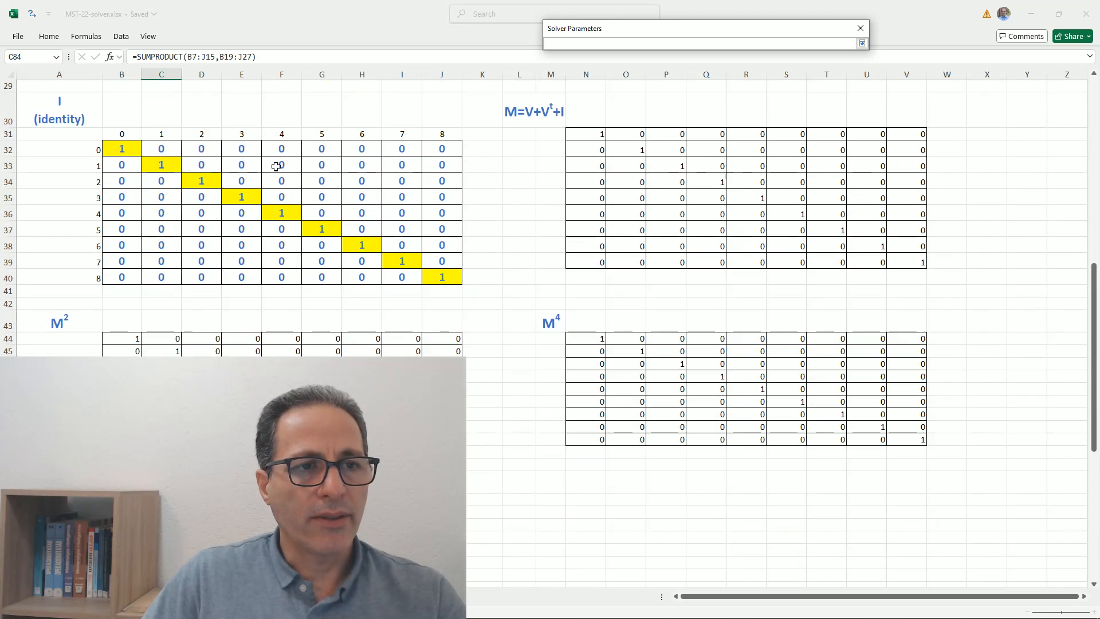
drag(121, 120, 440, 247)
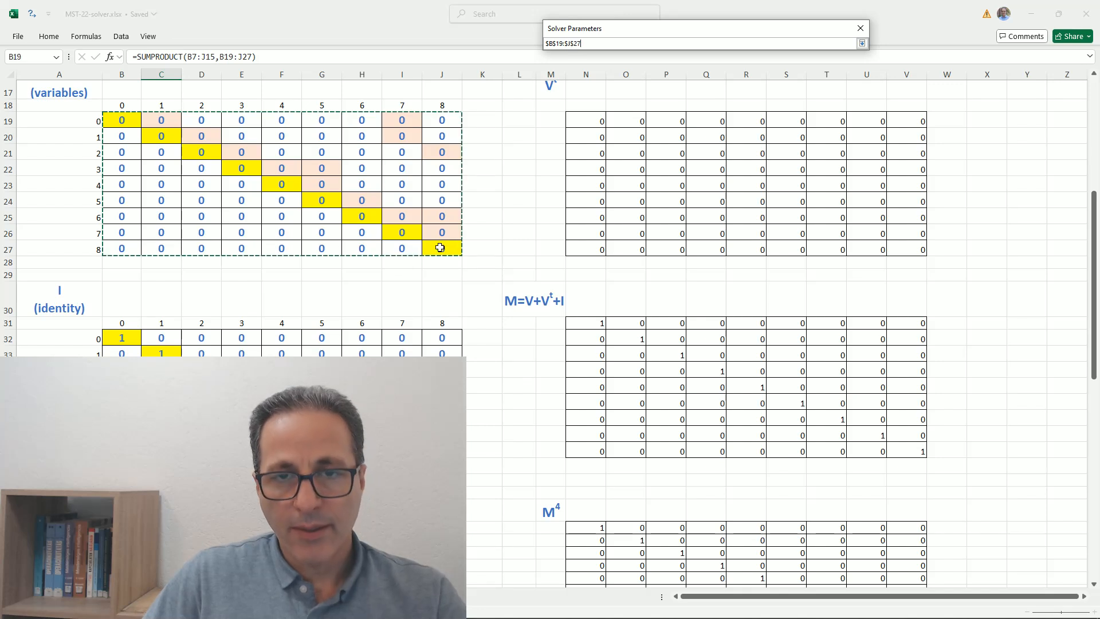
click(861, 43)
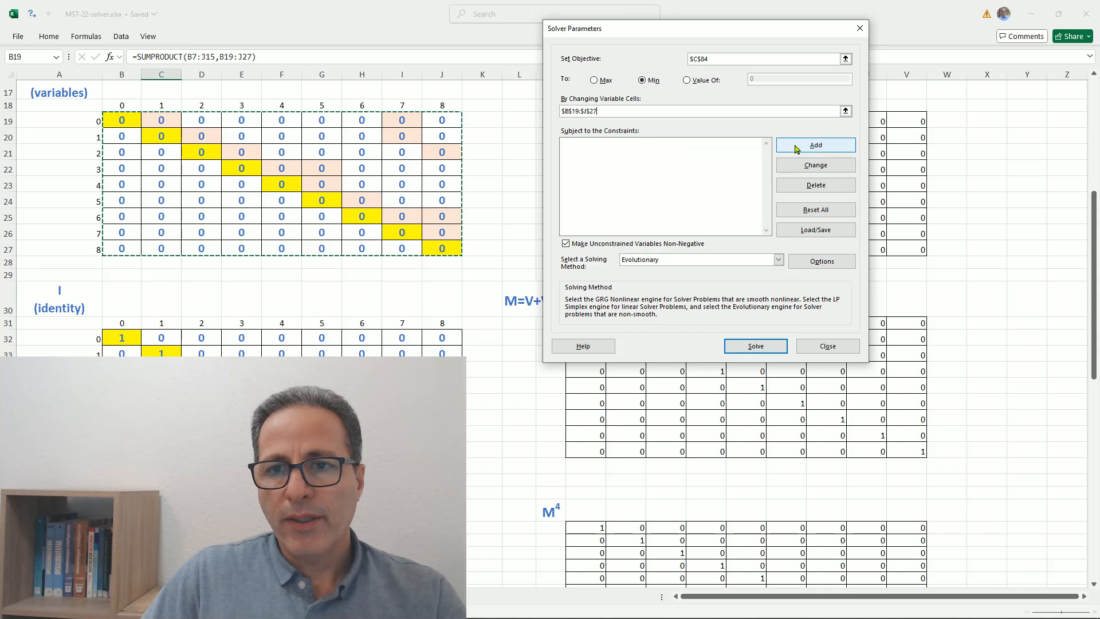
Add a Solver constraint making the variables B19:J27 binary.
click(605, 148)
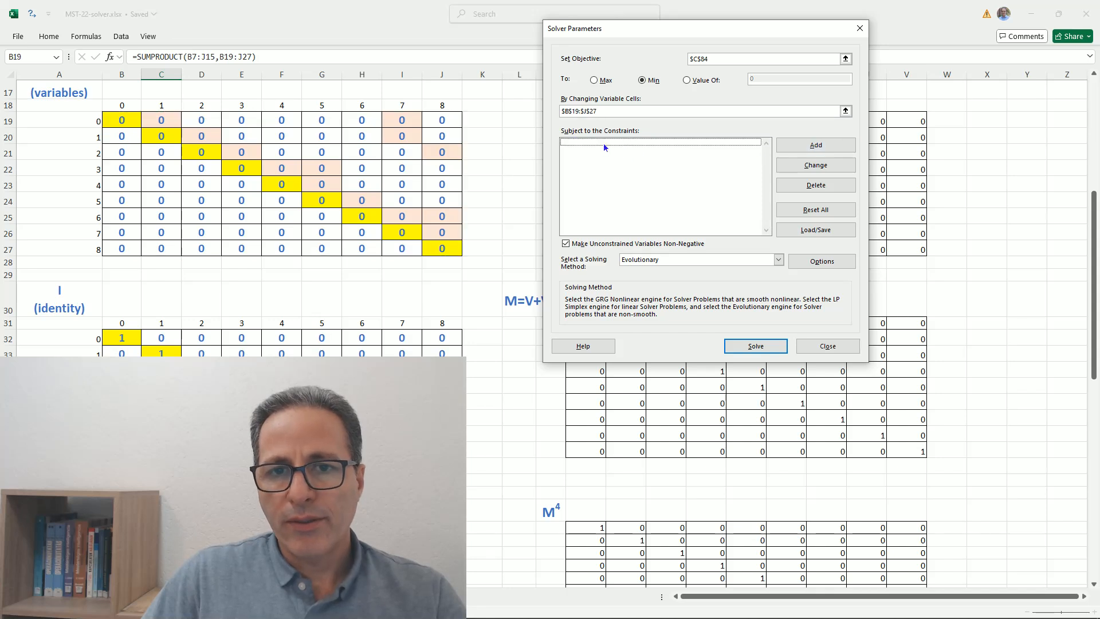
click(799, 150)
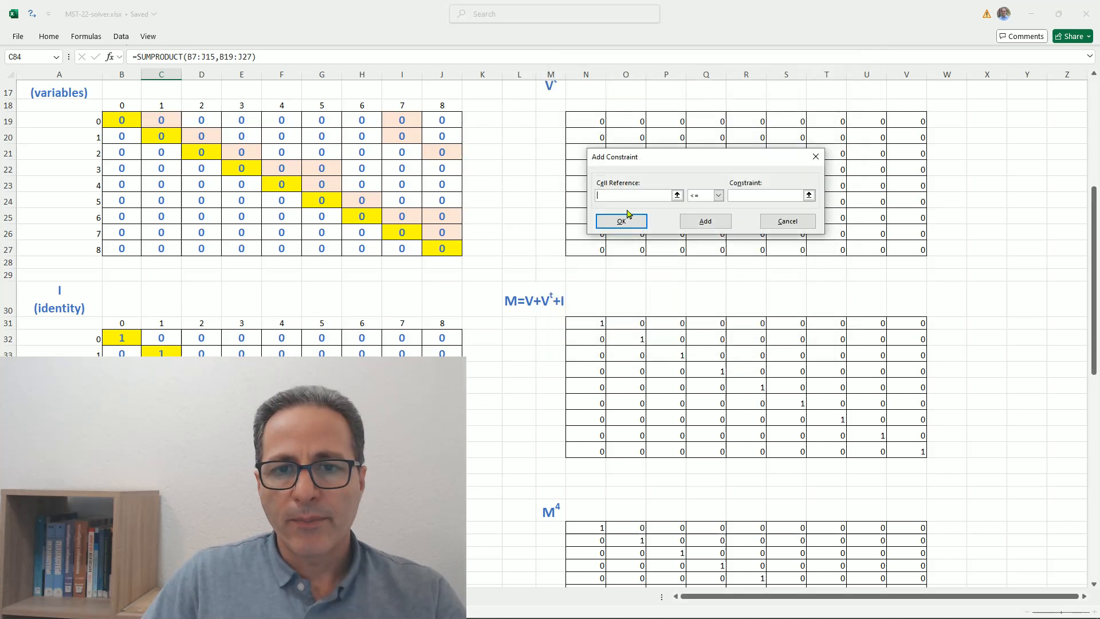
drag(122, 120, 440, 251)
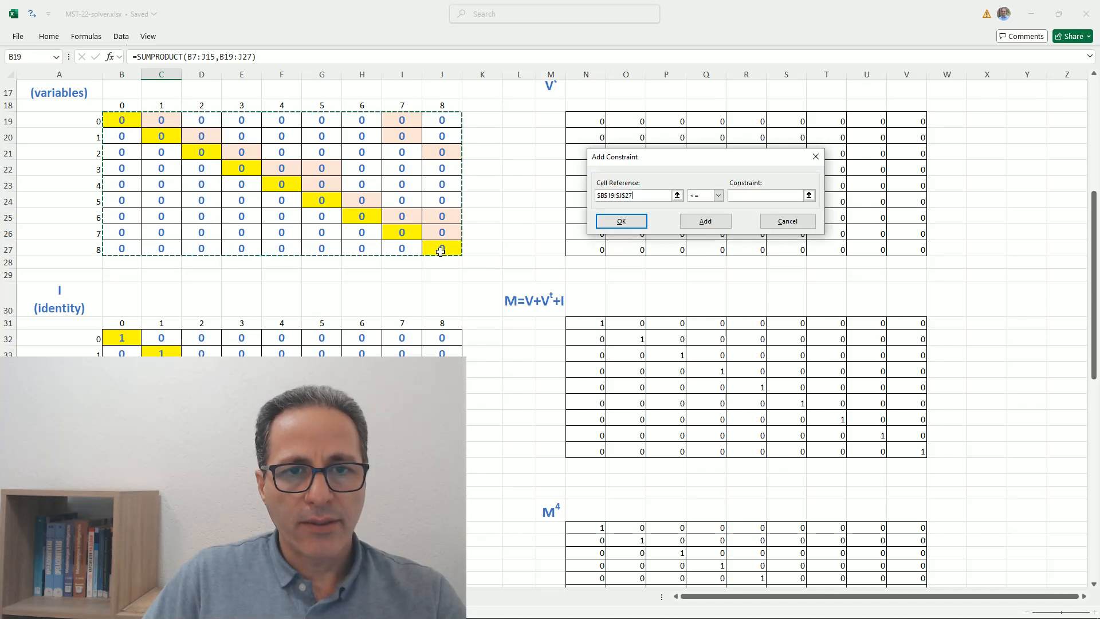
click(718, 196)
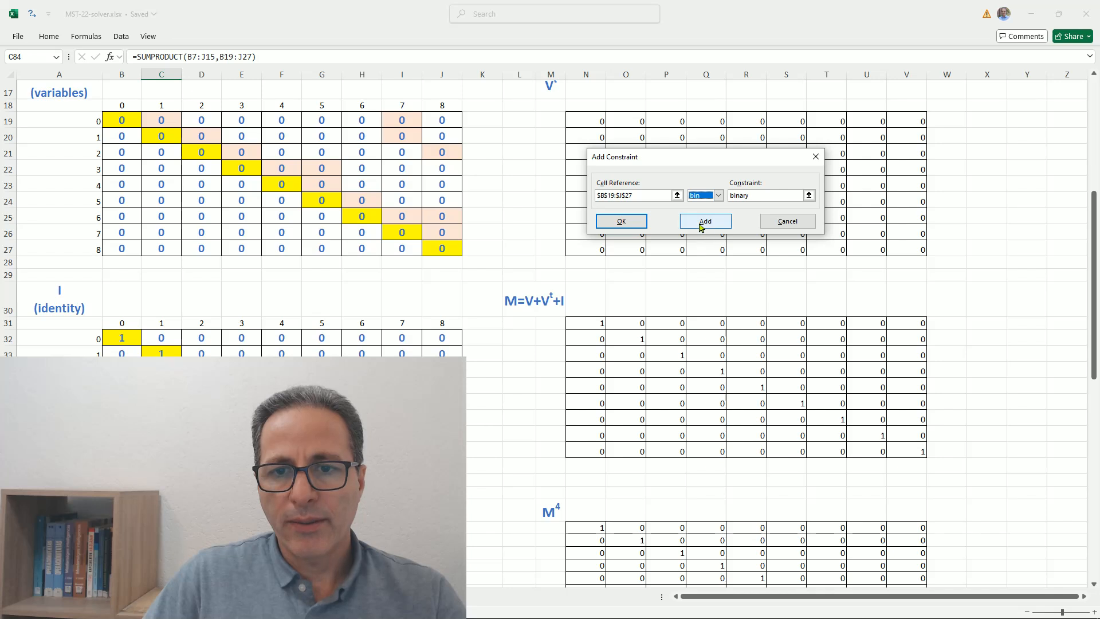
click(705, 221)
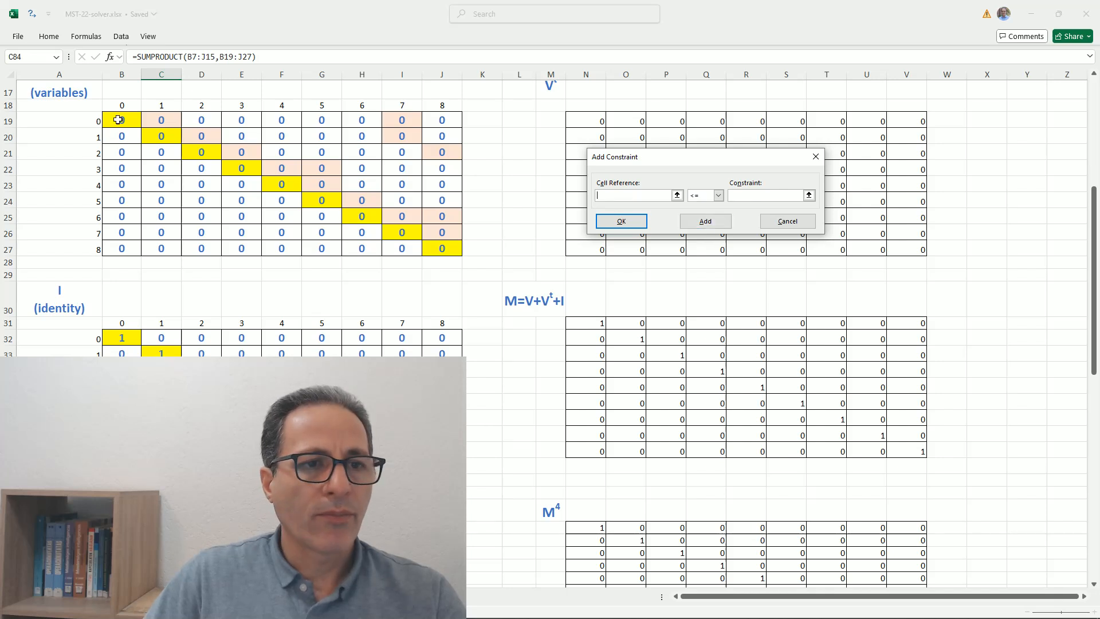
Add a constraint that the variables B19:J27 are <= the upper-bound table N72:V80.
drag(115, 120, 439, 246)
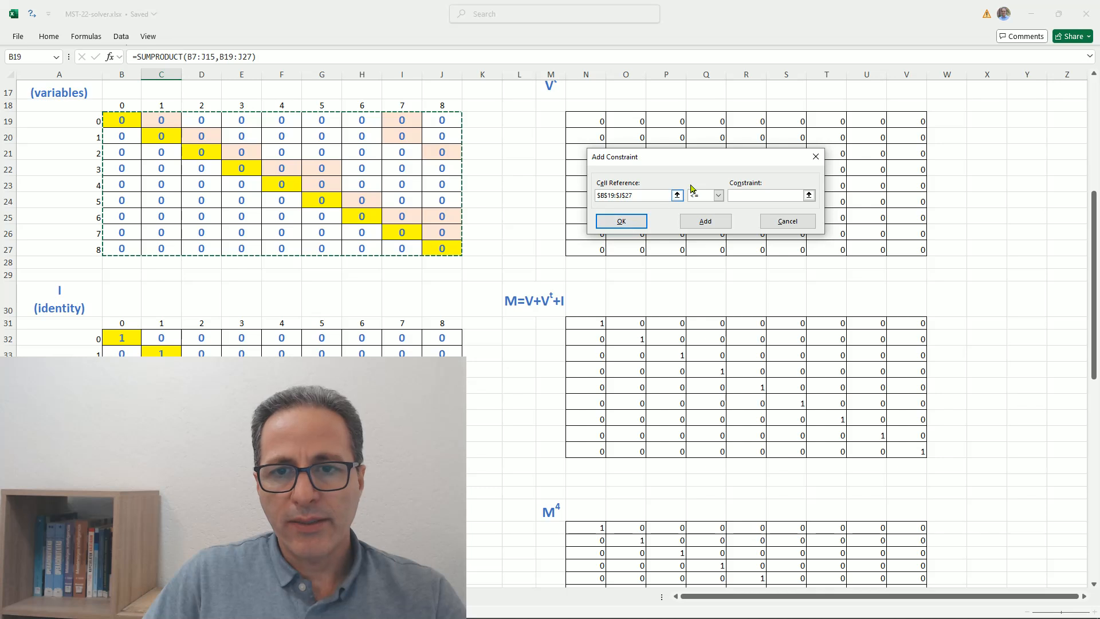
click(808, 196)
scroll(688, 272, down, 9)
scroll(687, 347, down, 6)
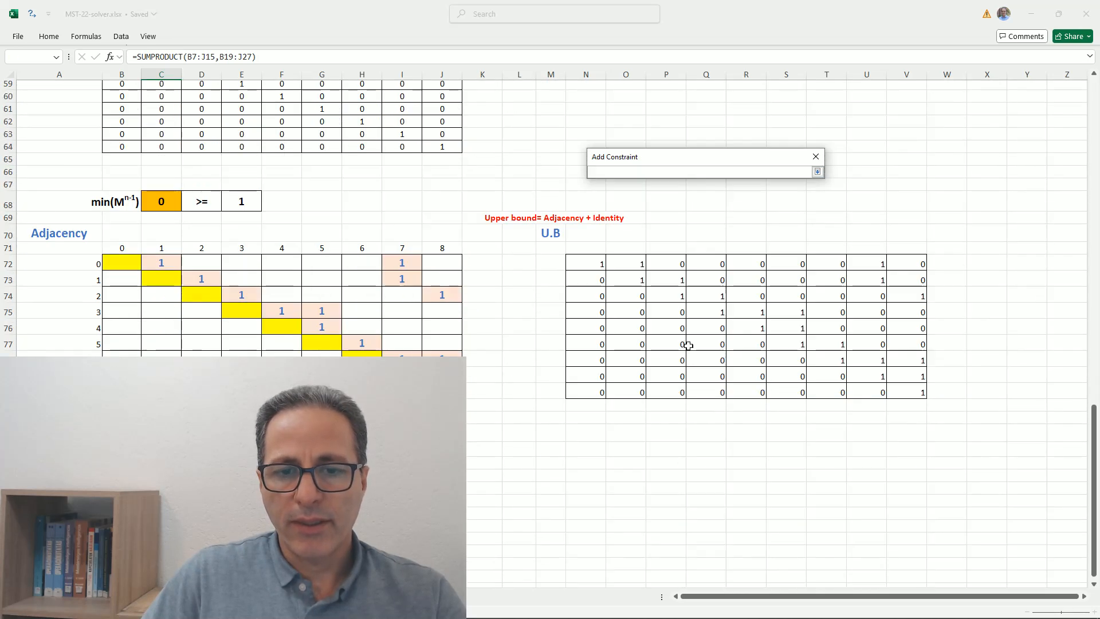
drag(593, 223, 901, 355)
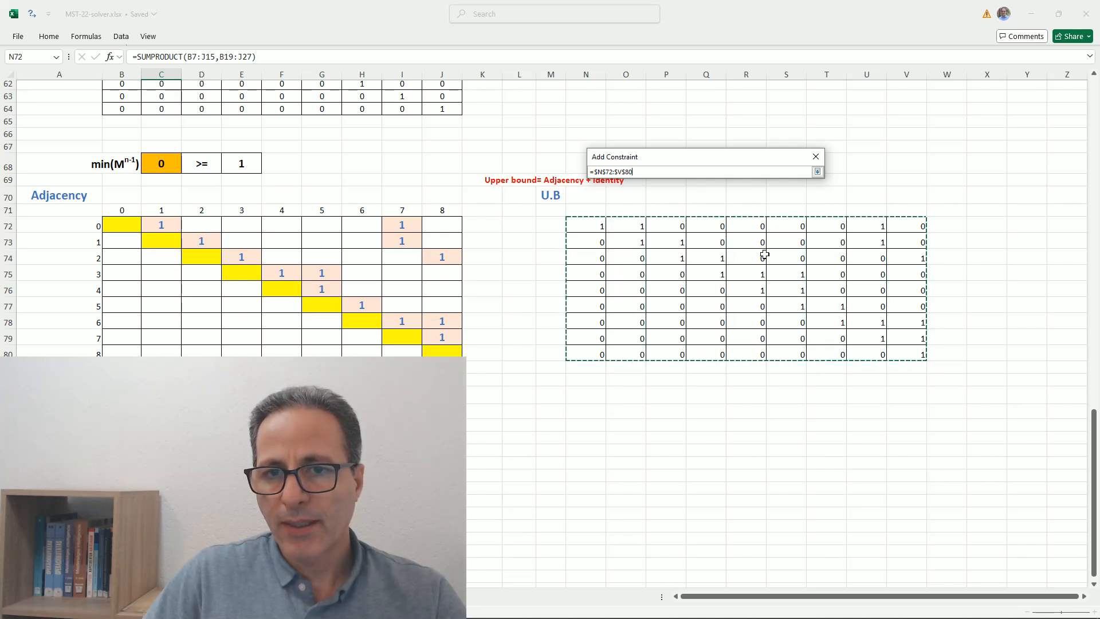
click(817, 171)
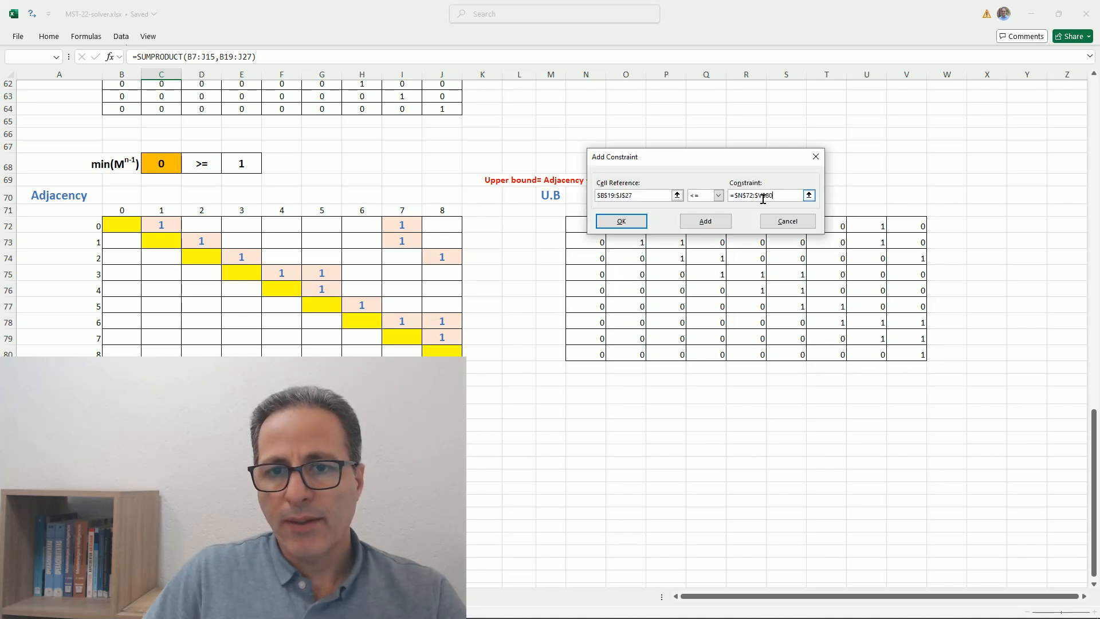
click(706, 221)
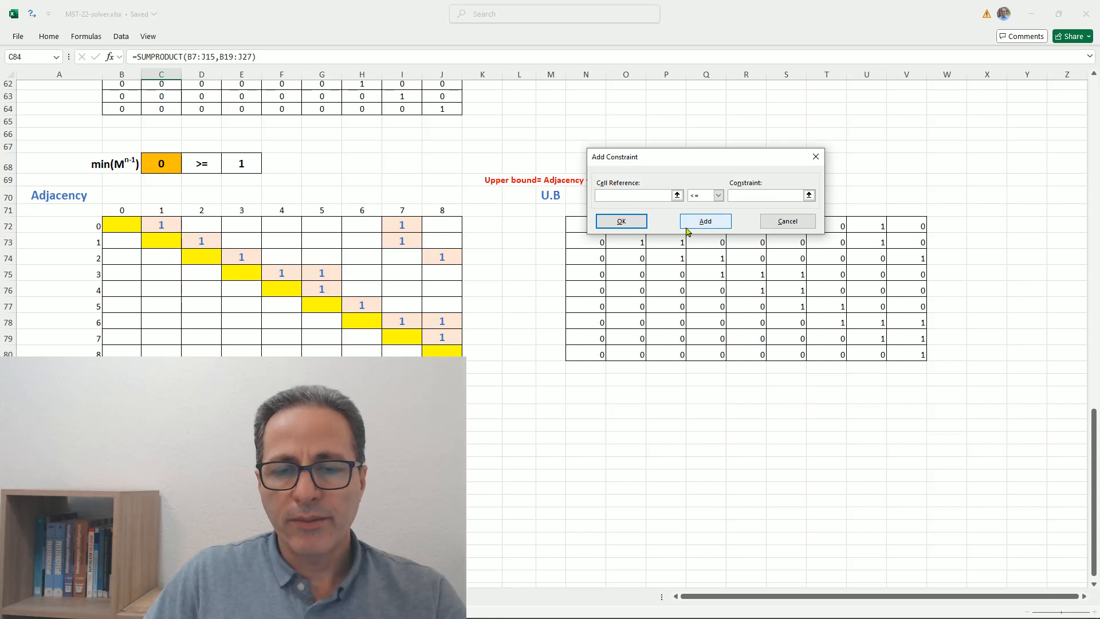
Add a constraint that the variables B19:J27 are >= the identity matrix B32:J40.
click(677, 195)
scroll(442, 189, up, 13)
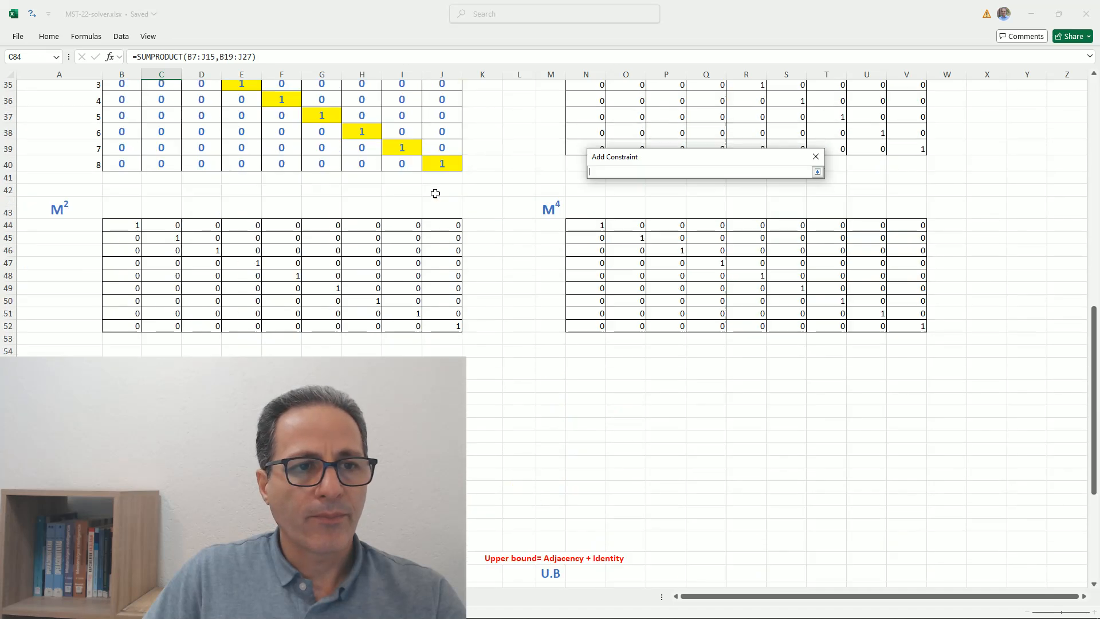
scroll(209, 213, up, 2)
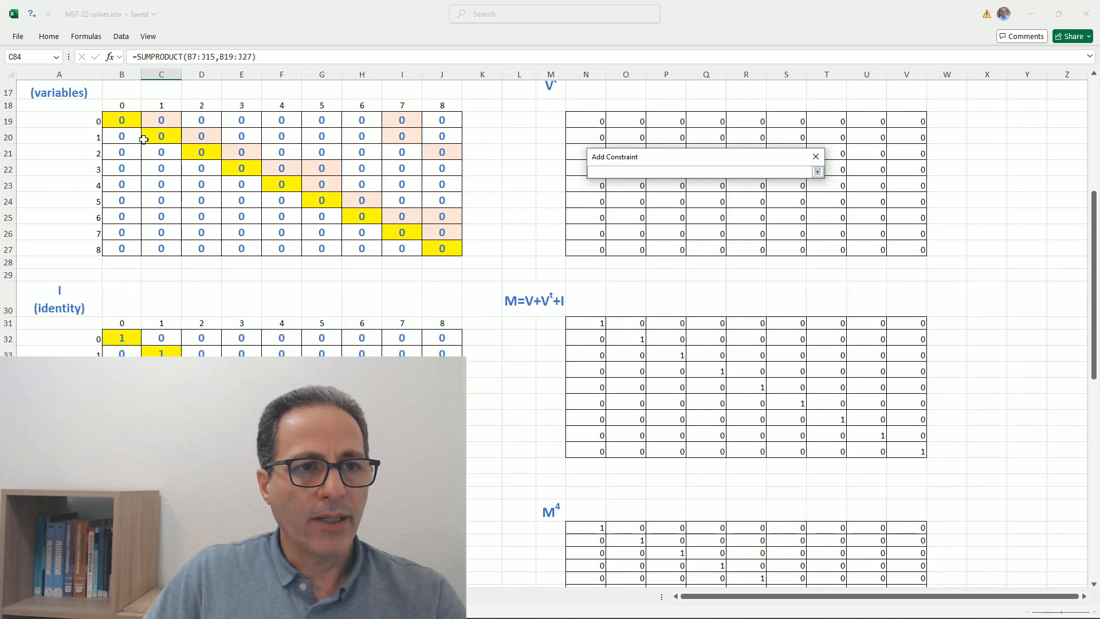
drag(123, 119, 453, 244)
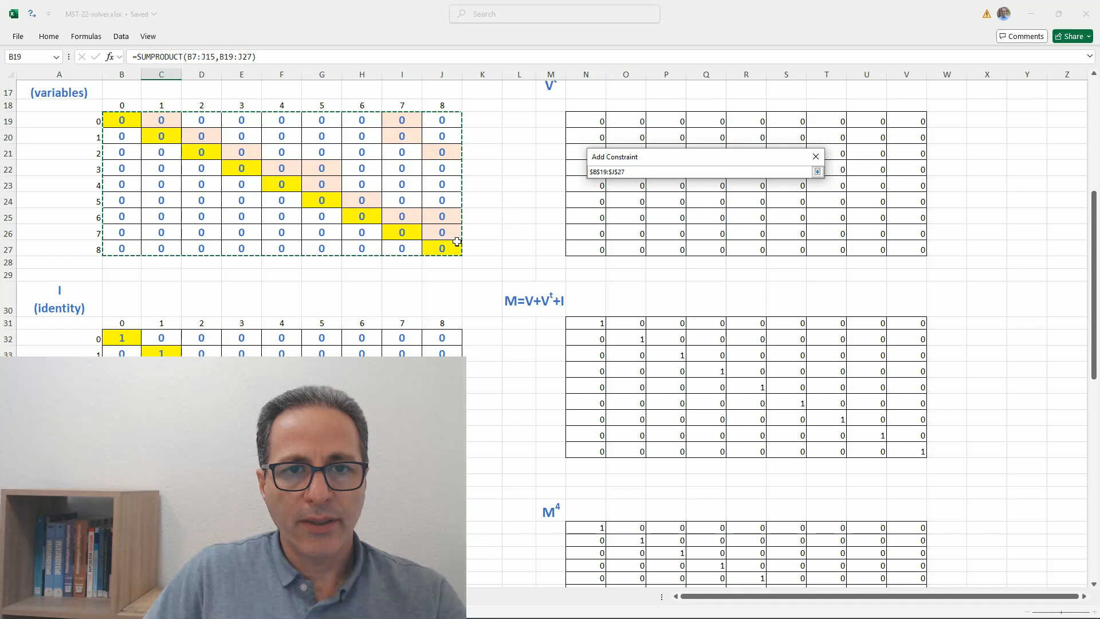
click(817, 172)
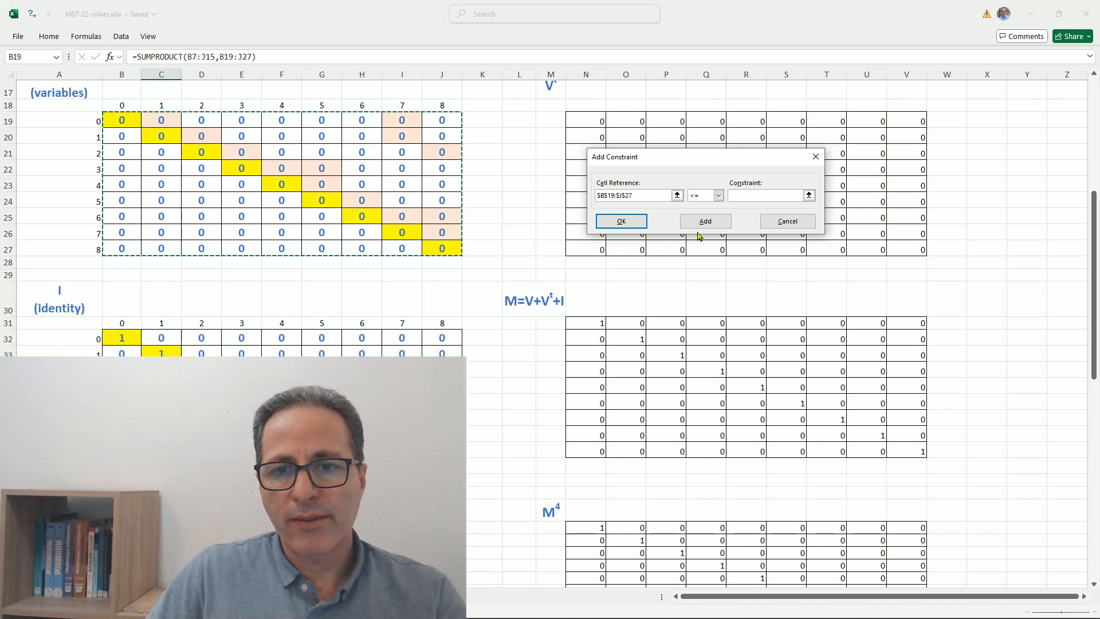
click(718, 197)
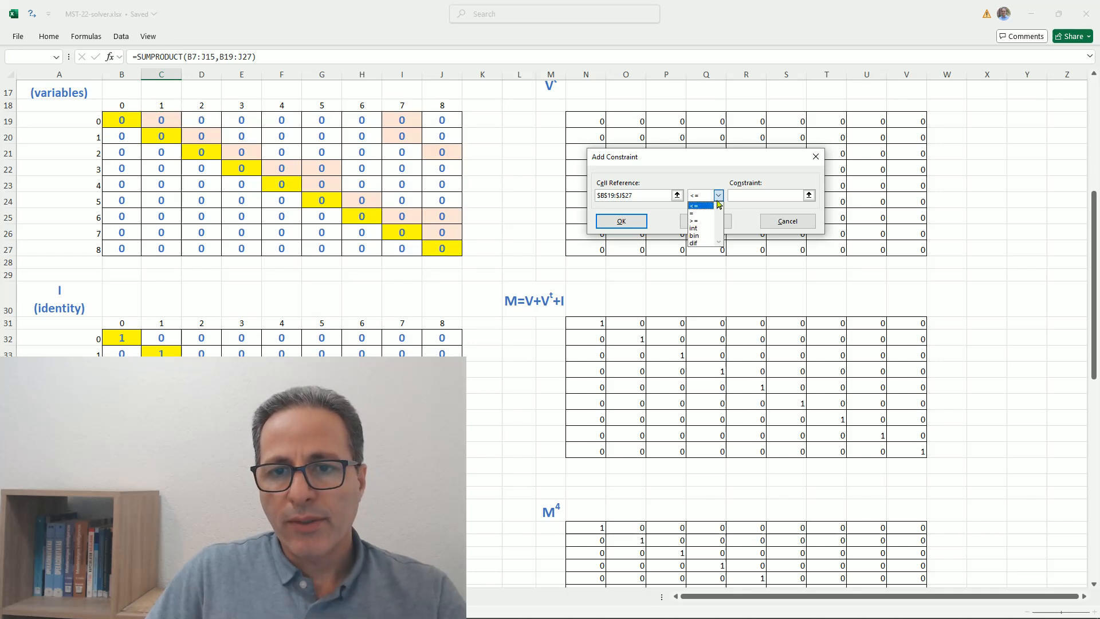
click(702, 223)
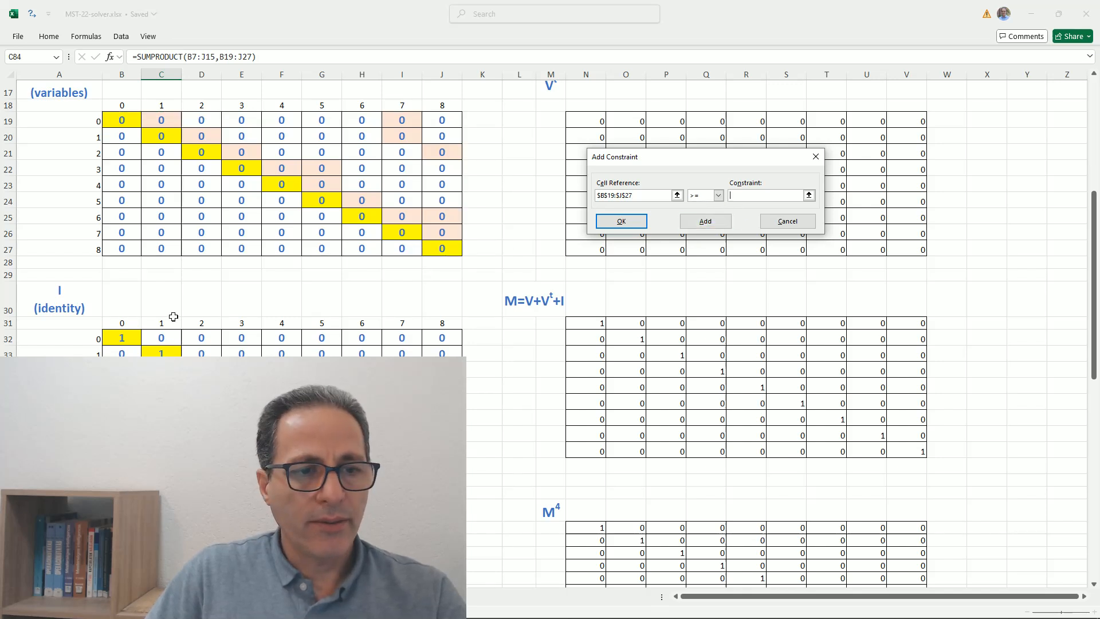
scroll(174, 317, down, 4)
click(117, 154)
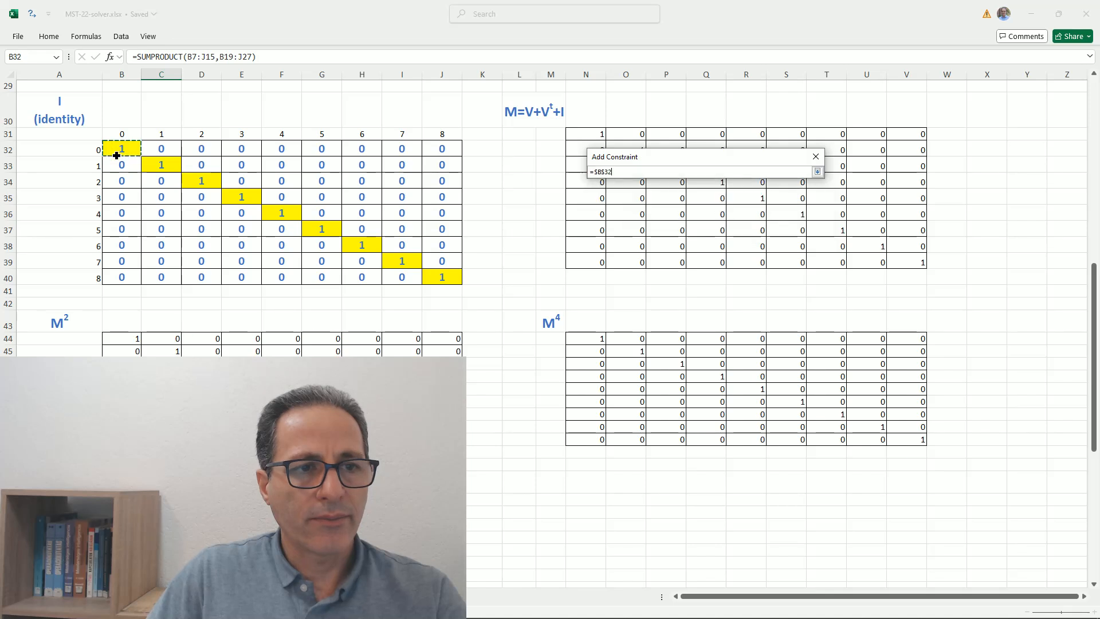
drag(117, 156, 442, 277)
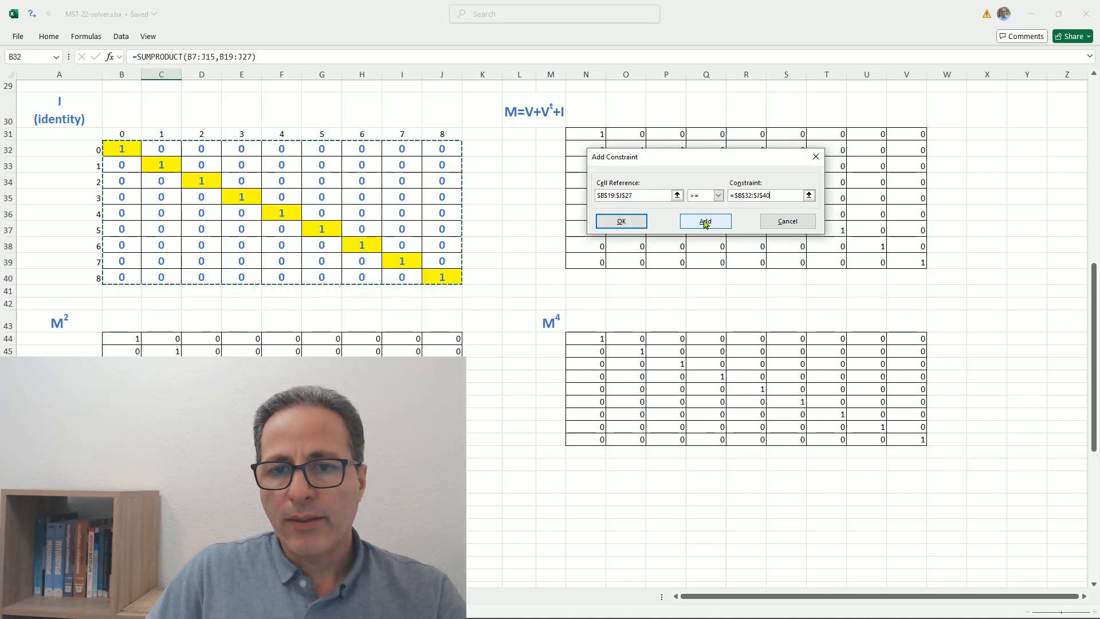
click(705, 222)
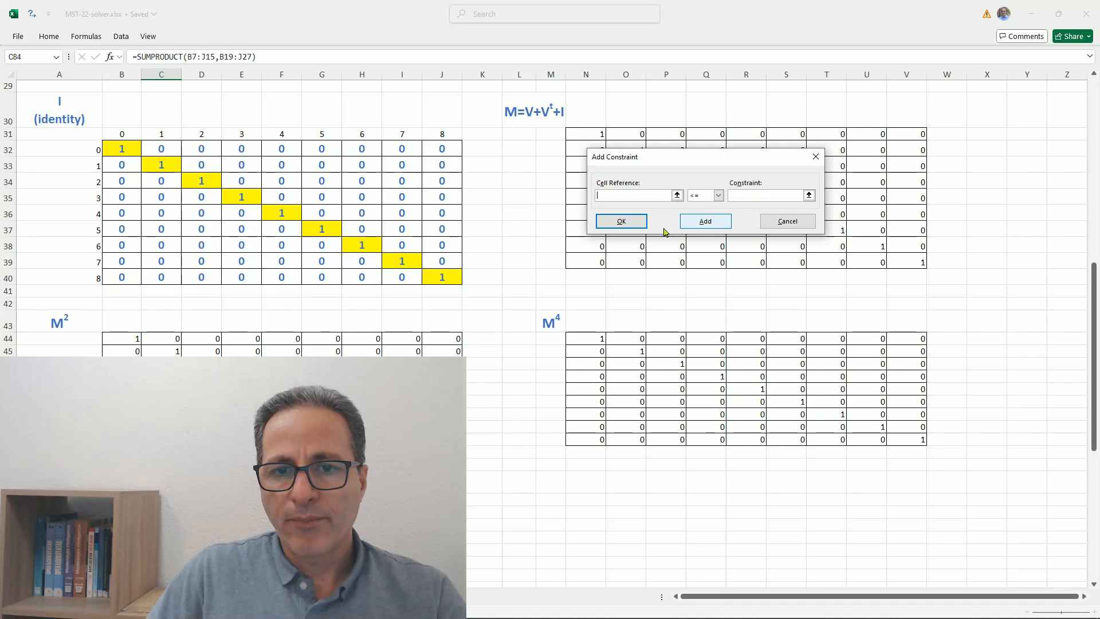
Add the connectivity constraint C68 >= E68 and finish the constraint list.
scroll(302, 312, down, 12)
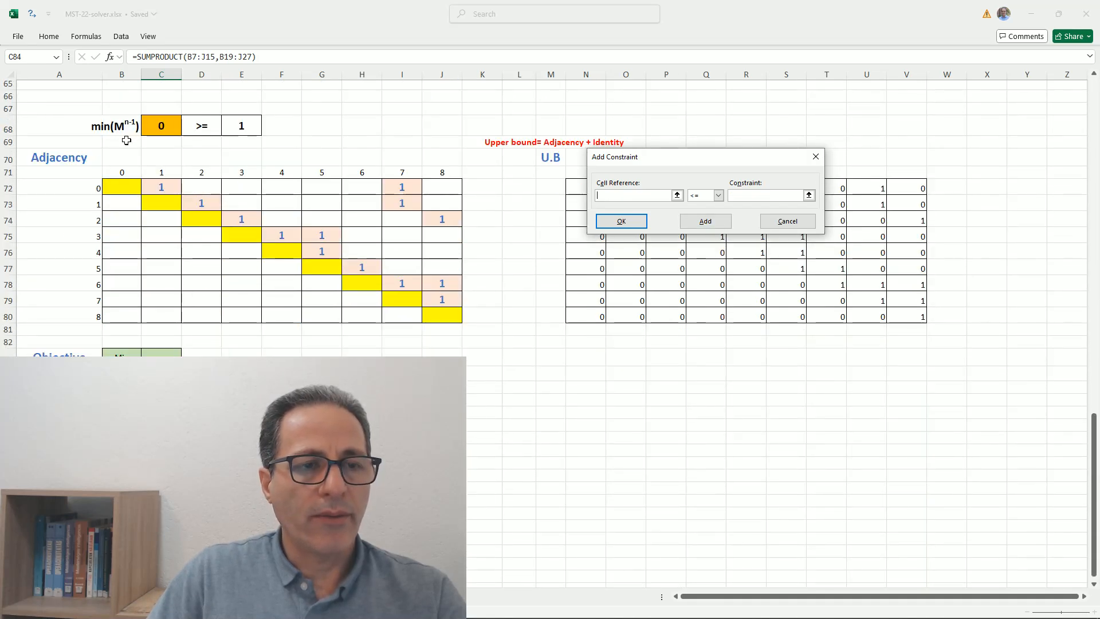
click(161, 126)
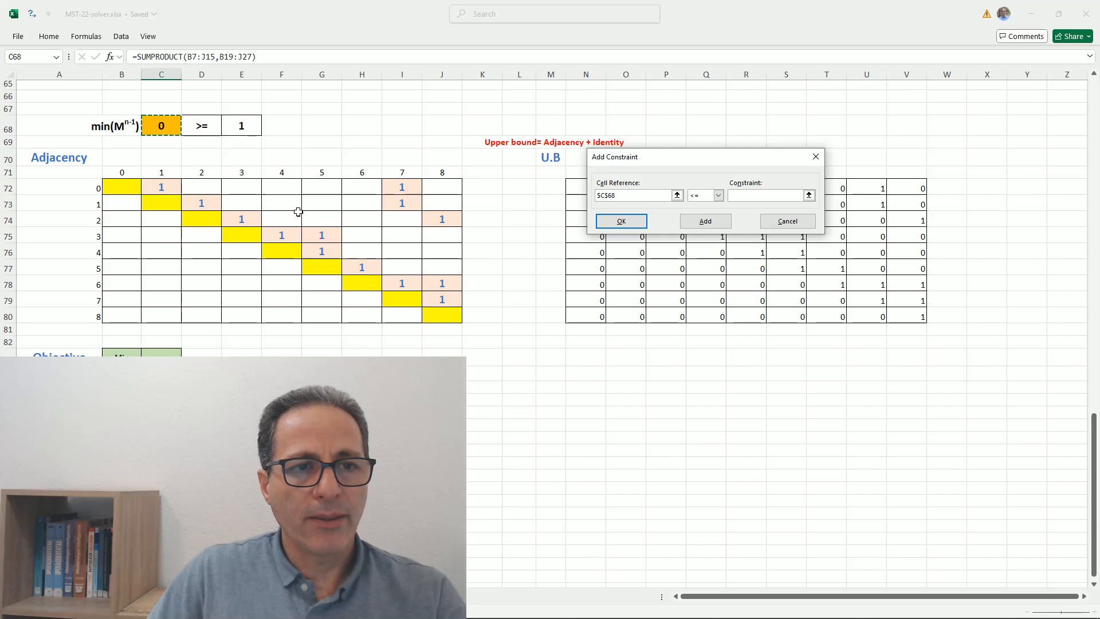
click(718, 195)
click(700, 219)
click(755, 194)
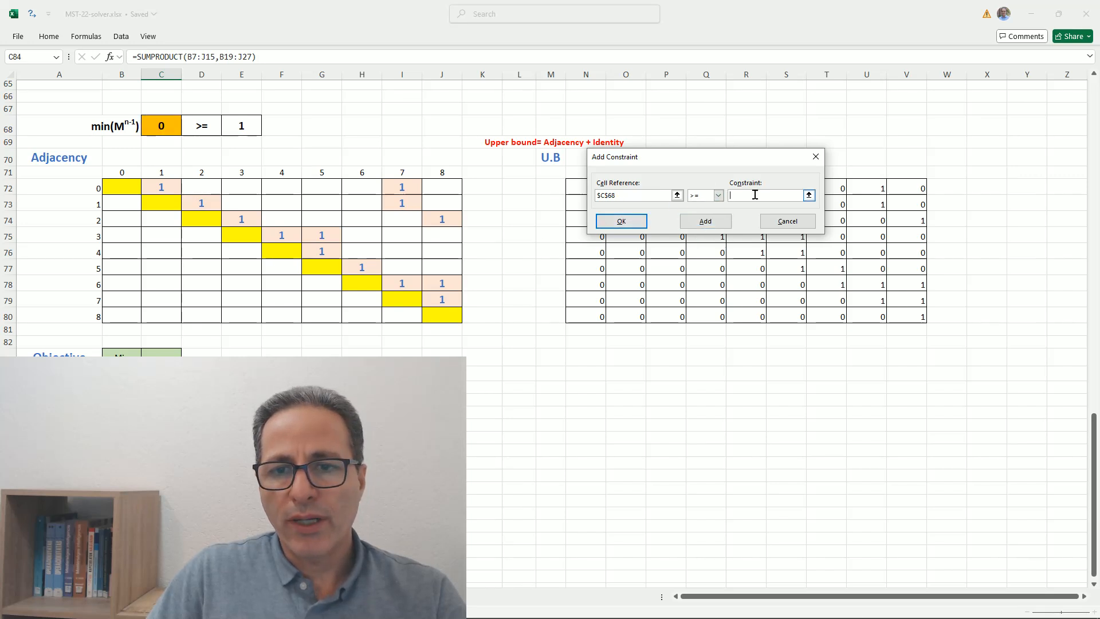
click(249, 125)
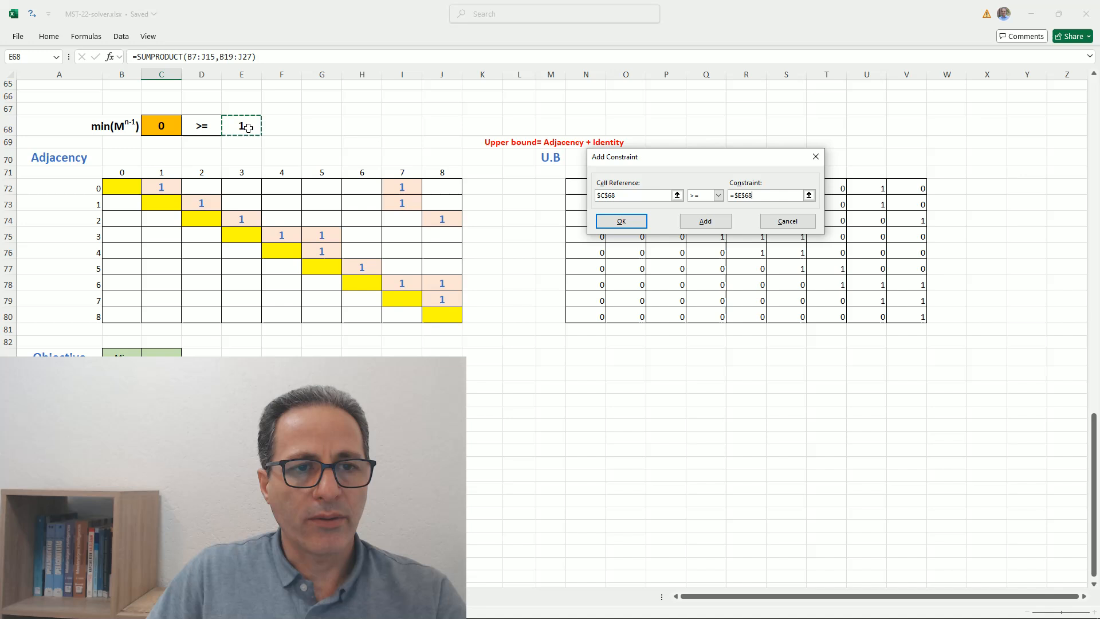
click(627, 223)
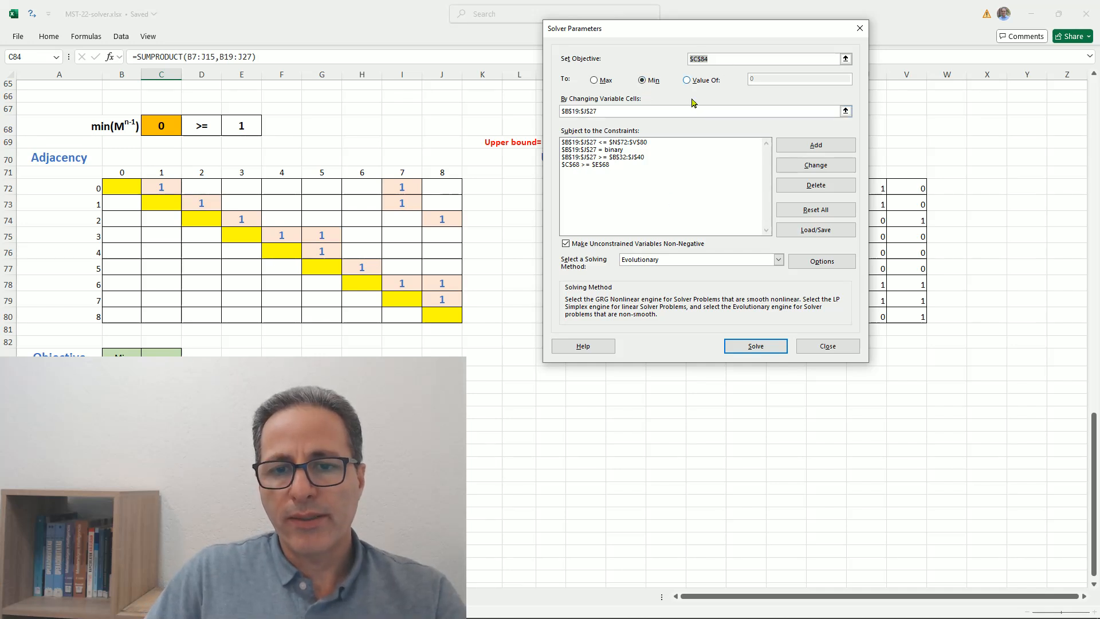
Solve the model with the Evolutionary method and keep the Solver solution.
click(779, 260)
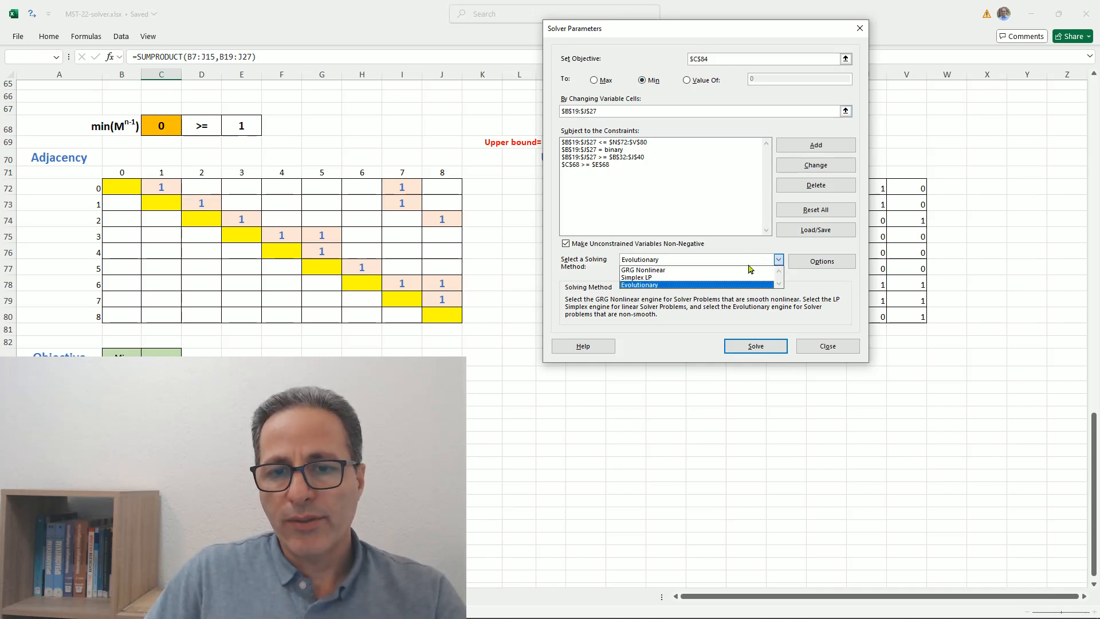
click(645, 286)
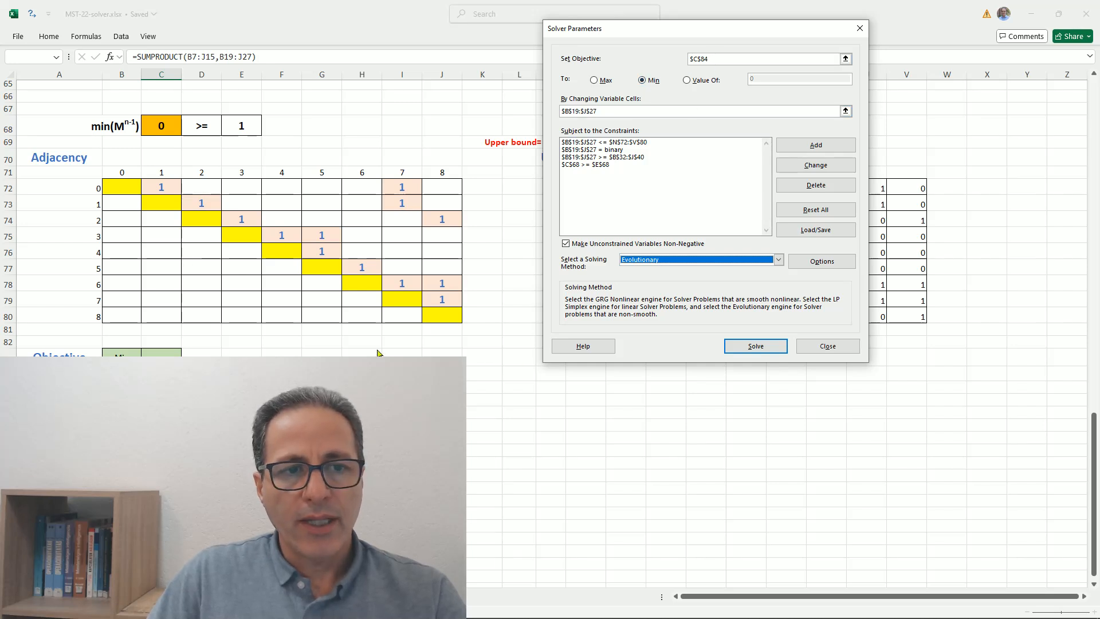
click(754, 345)
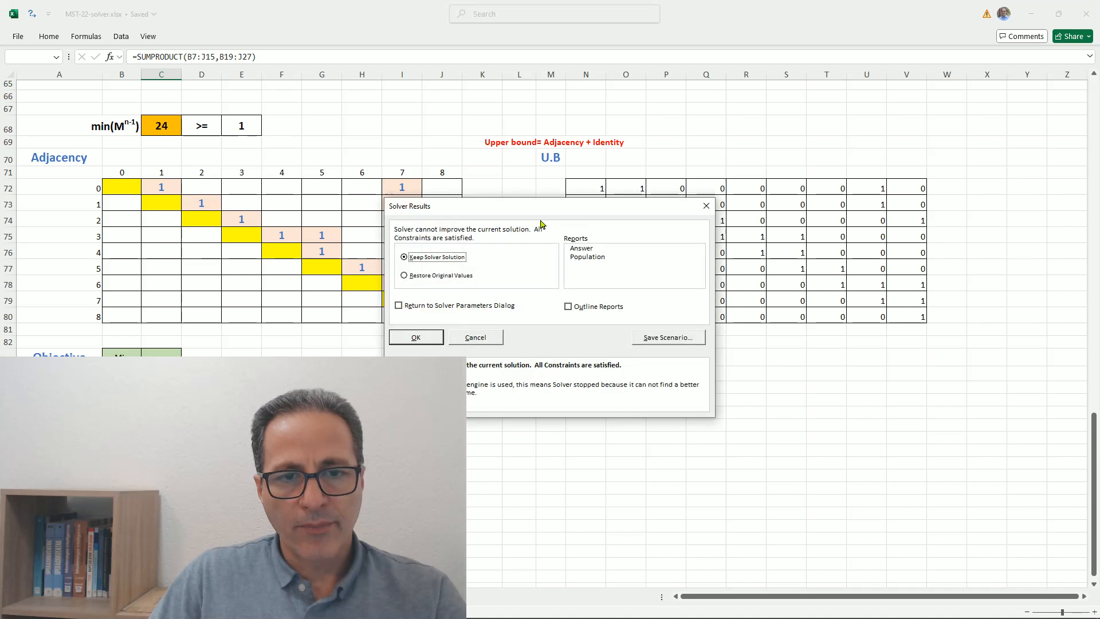
click(416, 338)
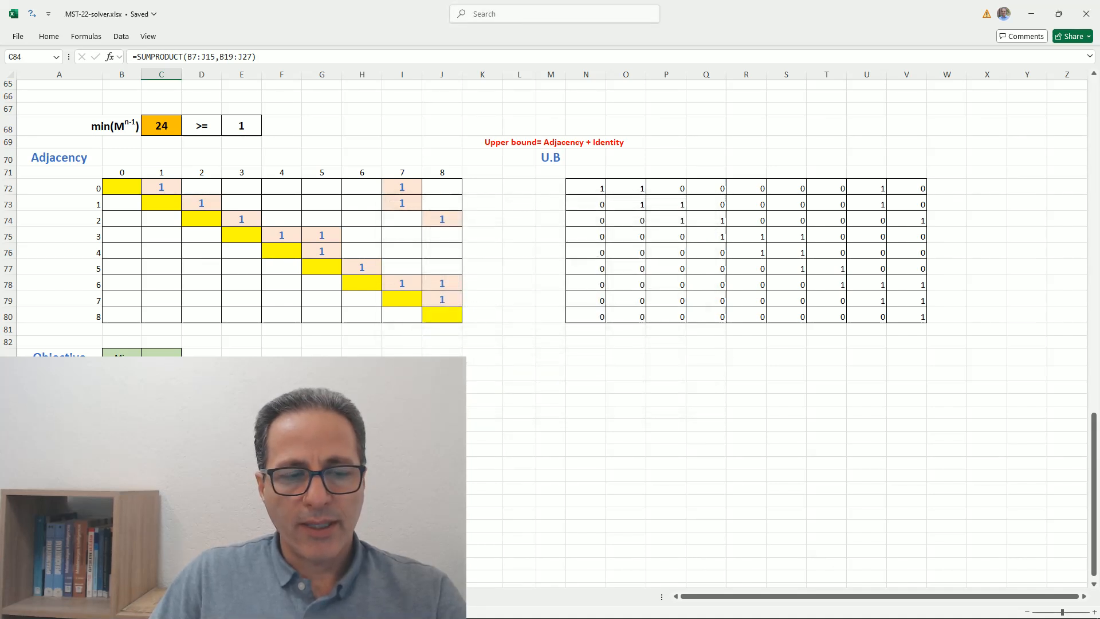
Examine the objective value in C84, the M, M² and M⁴ matrices, and the solved variables in B19:J27.
scroll(296, 355, down, 2)
scroll(295, 355, down, 1)
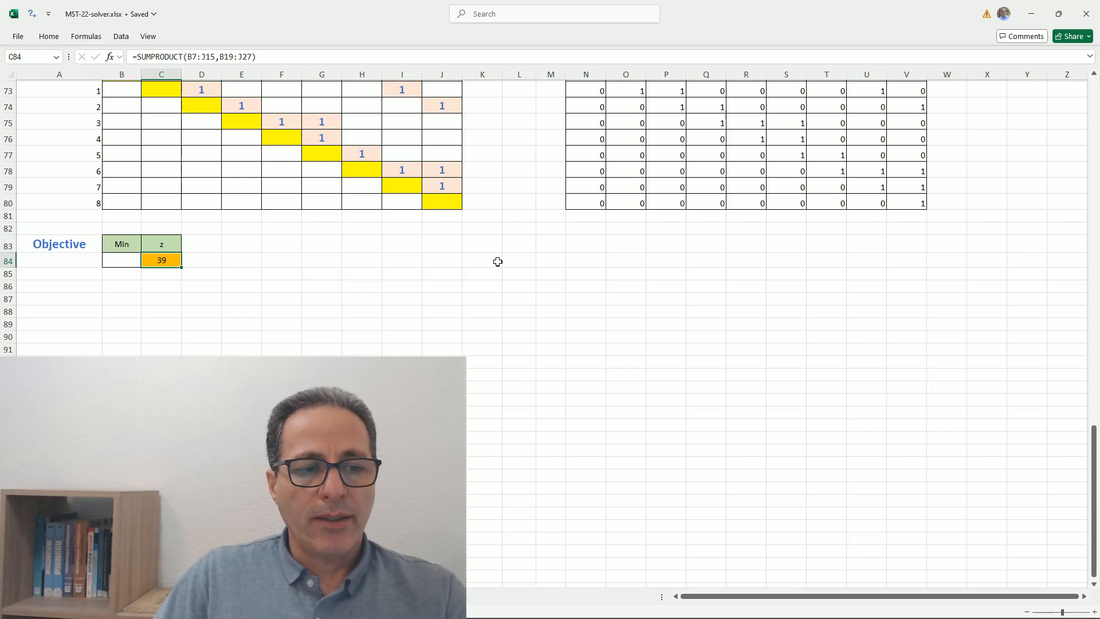
scroll(497, 262, up, 13)
scroll(497, 246, up, 6)
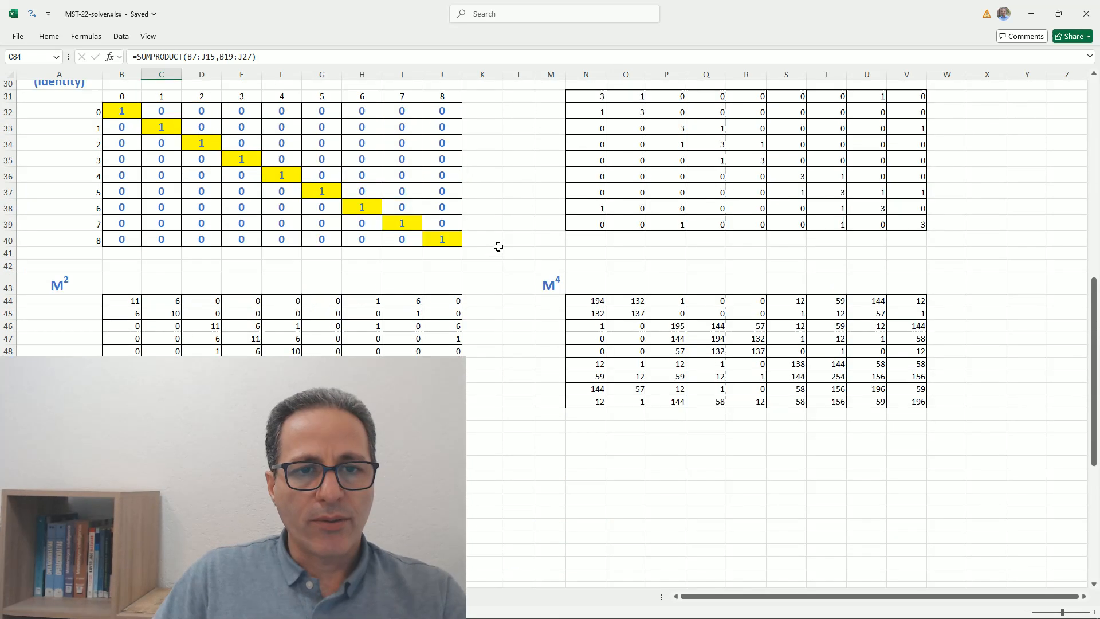
scroll(498, 245, up, 1)
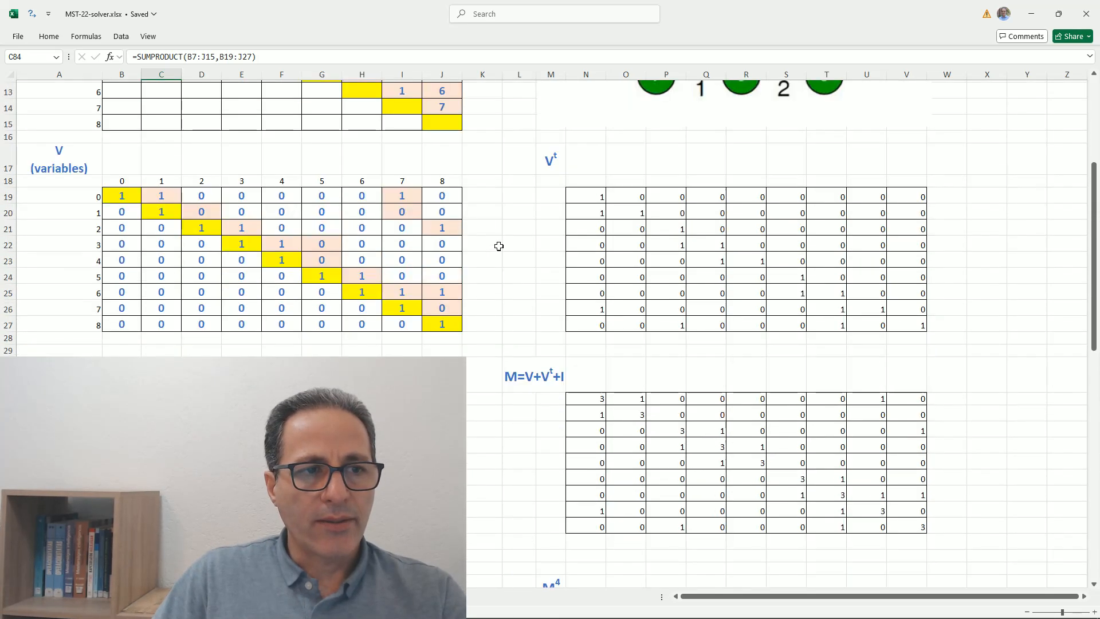
Compare the solved variables in B19:J27 with the graph and cost matrix, and check M⁸, the connectivity constraint and the objective cell.
scroll(498, 245, down, 1)
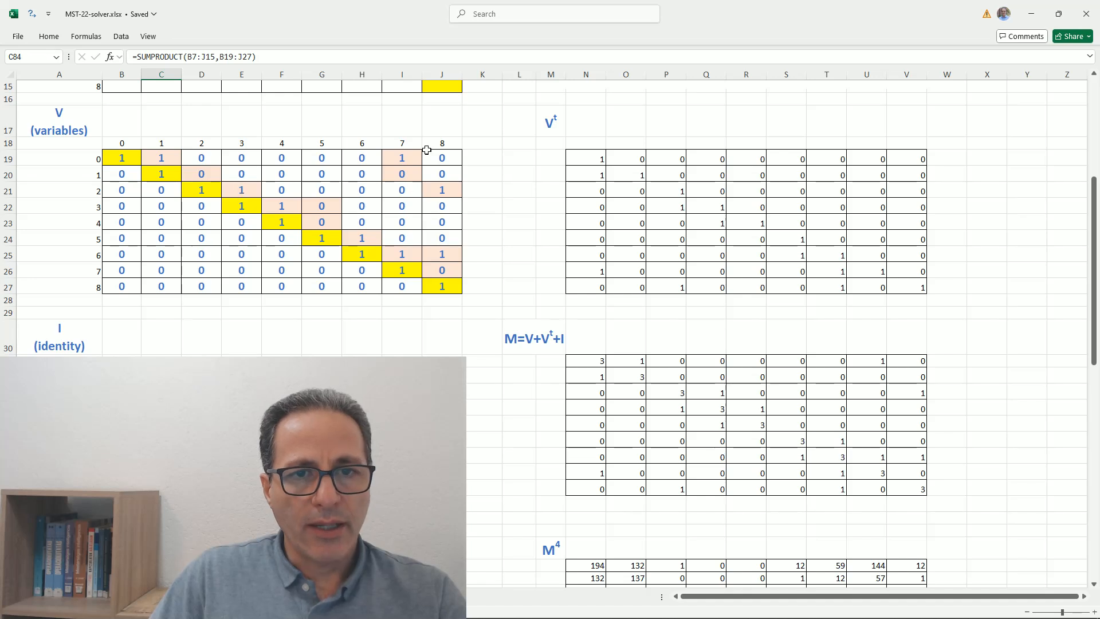
click(442, 192)
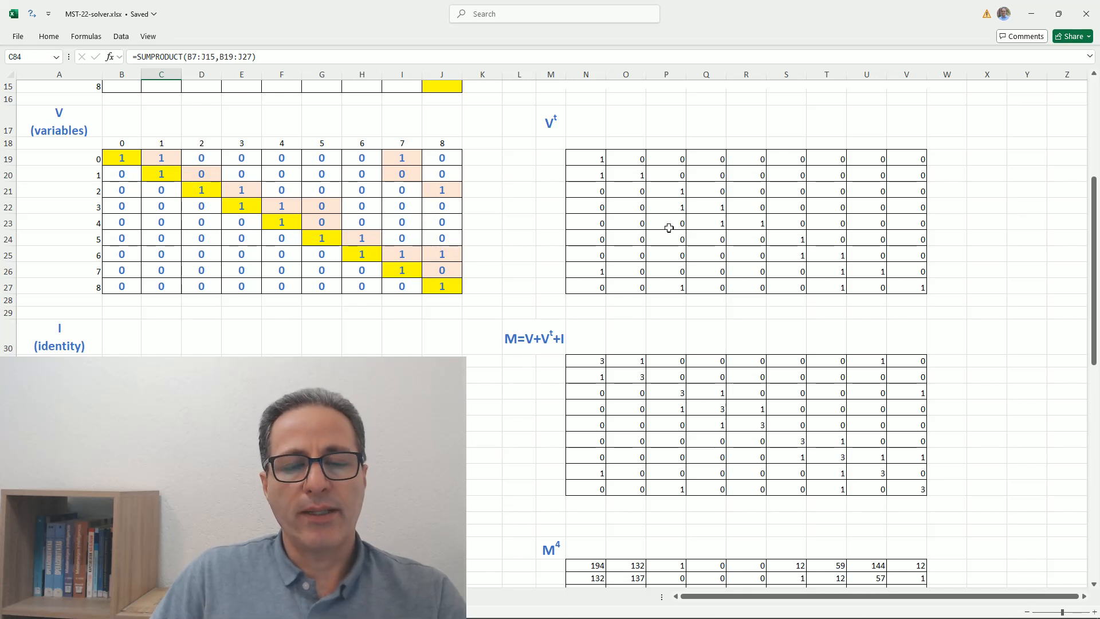
scroll(730, 215, up, 3)
scroll(732, 213, up, 1)
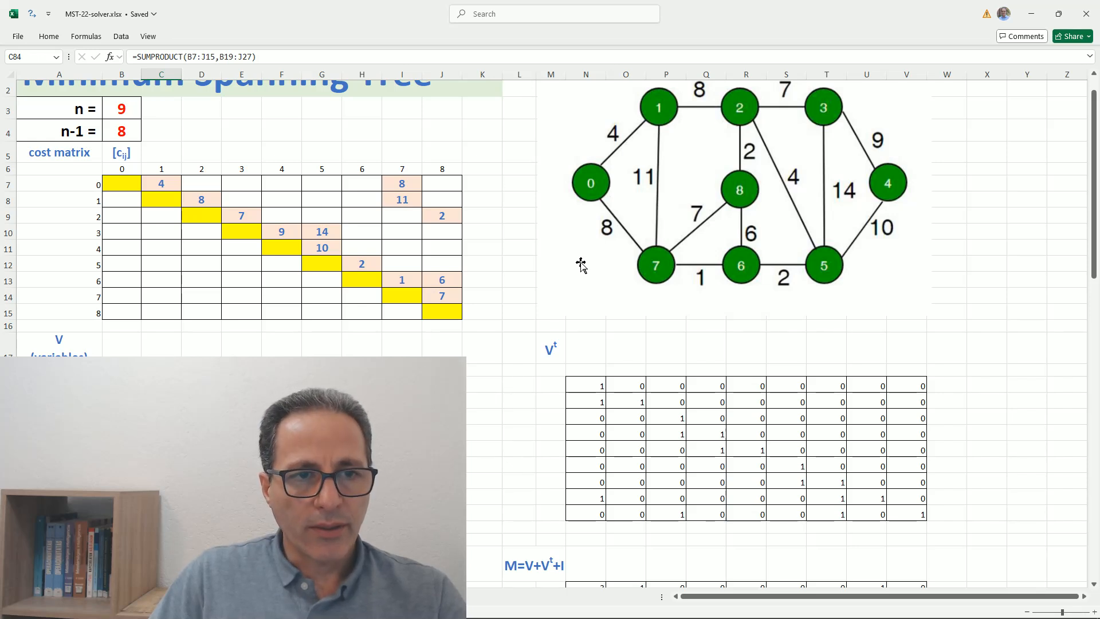
scroll(581, 265, down, 20)
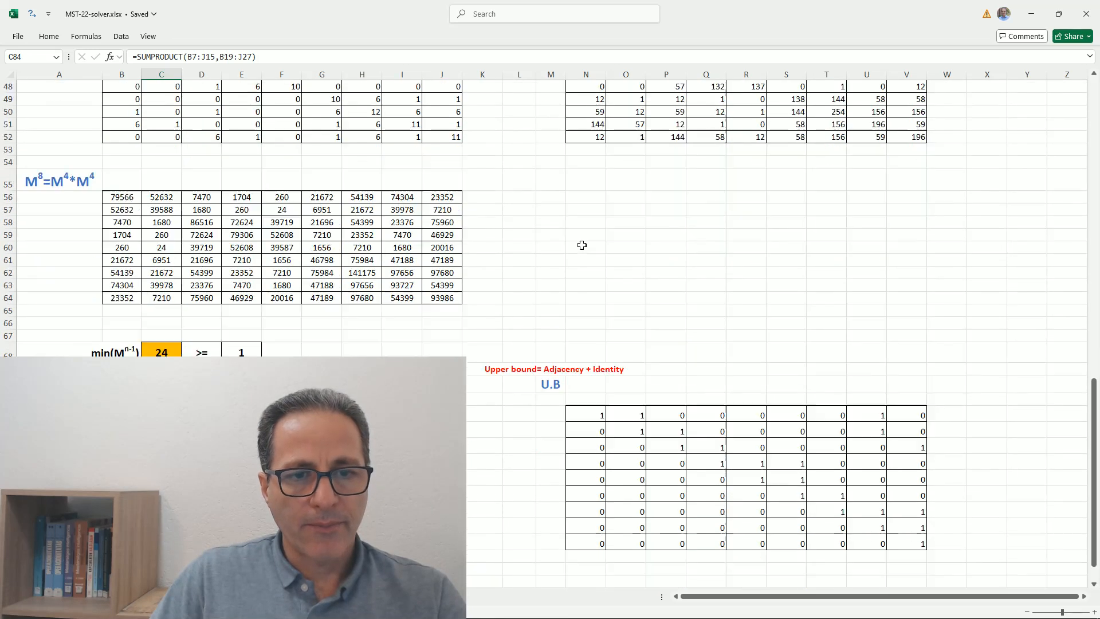
scroll(583, 244, down, 4)
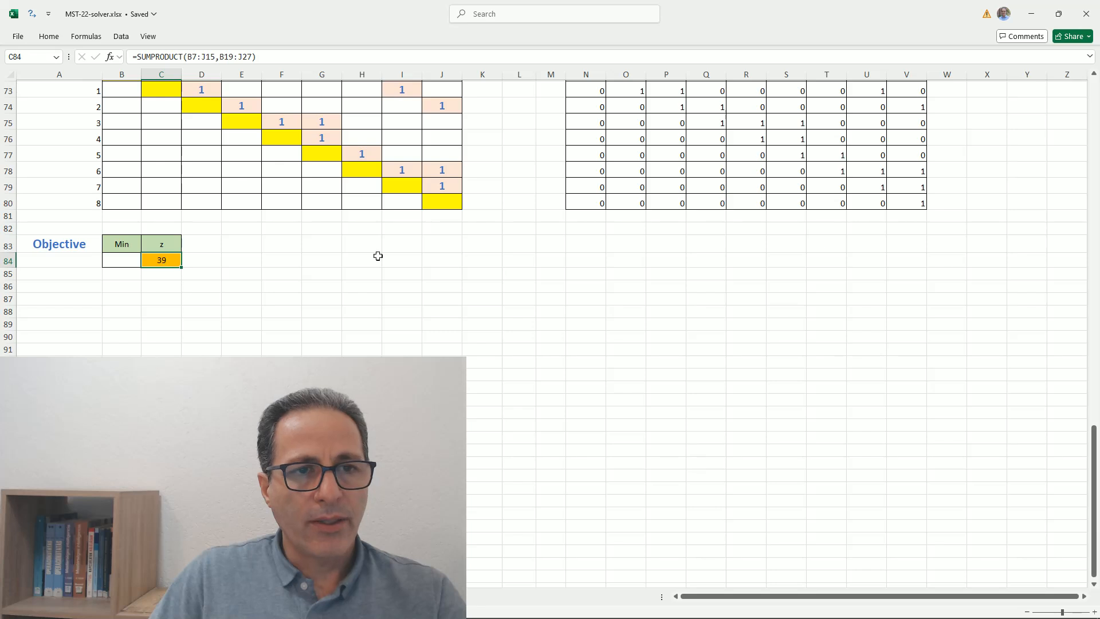
scroll(508, 242, up, 4)
scroll(498, 150, up, 3)
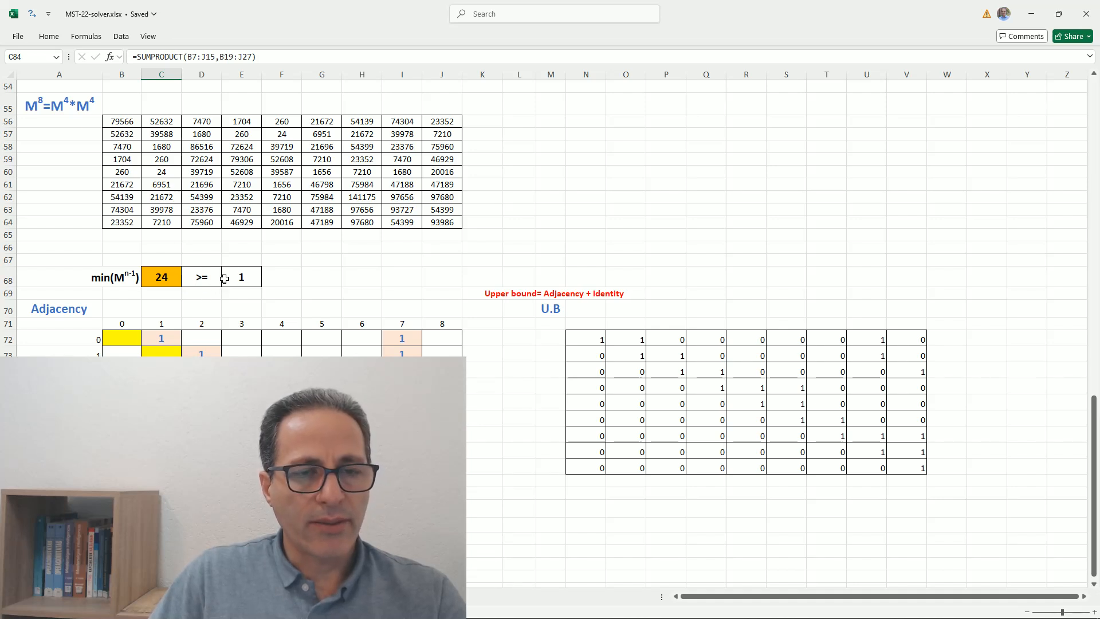
scroll(630, 183, up, 12)
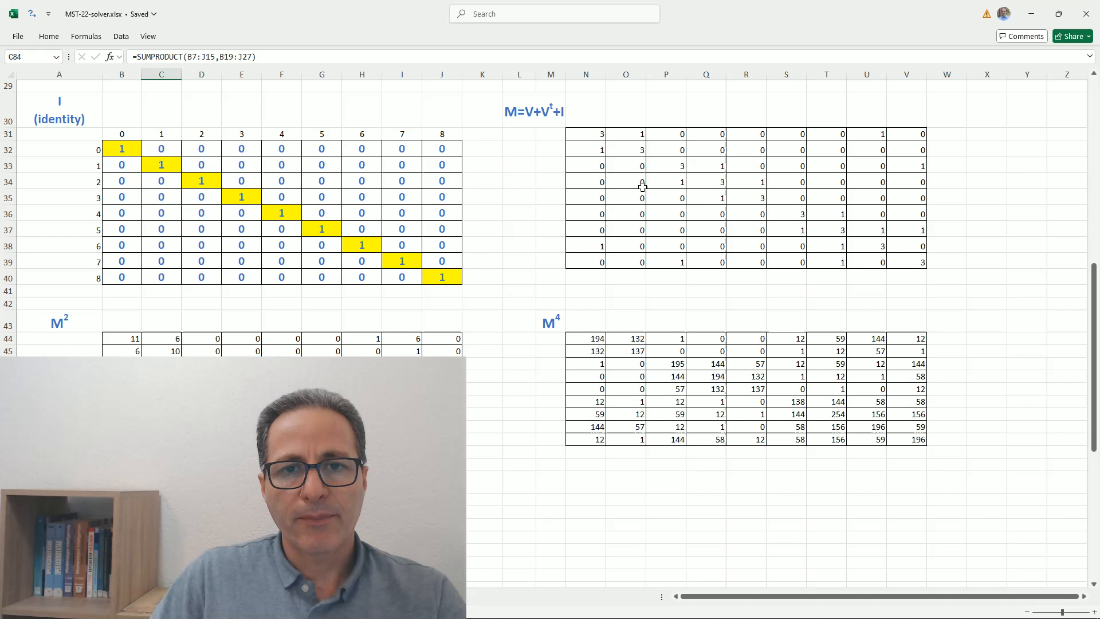
scroll(633, 190, up, 5)
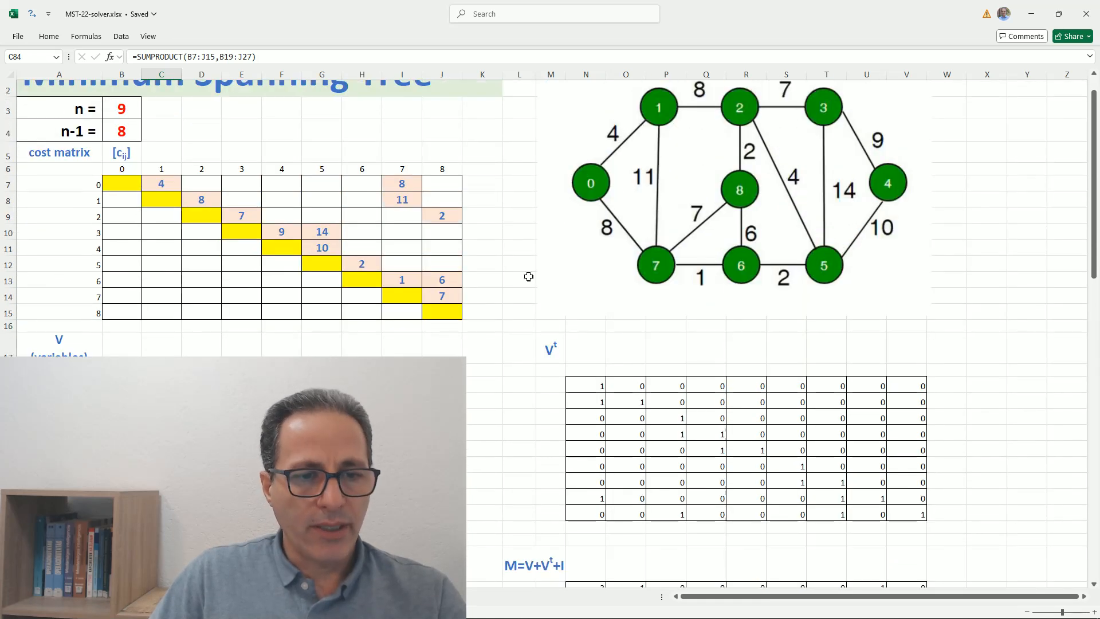
Colour the selected edges' 1s red in the variables matrix: C19, I19, E21, J21, F22, H24, I25 and J25.
scroll(527, 278, down, 2)
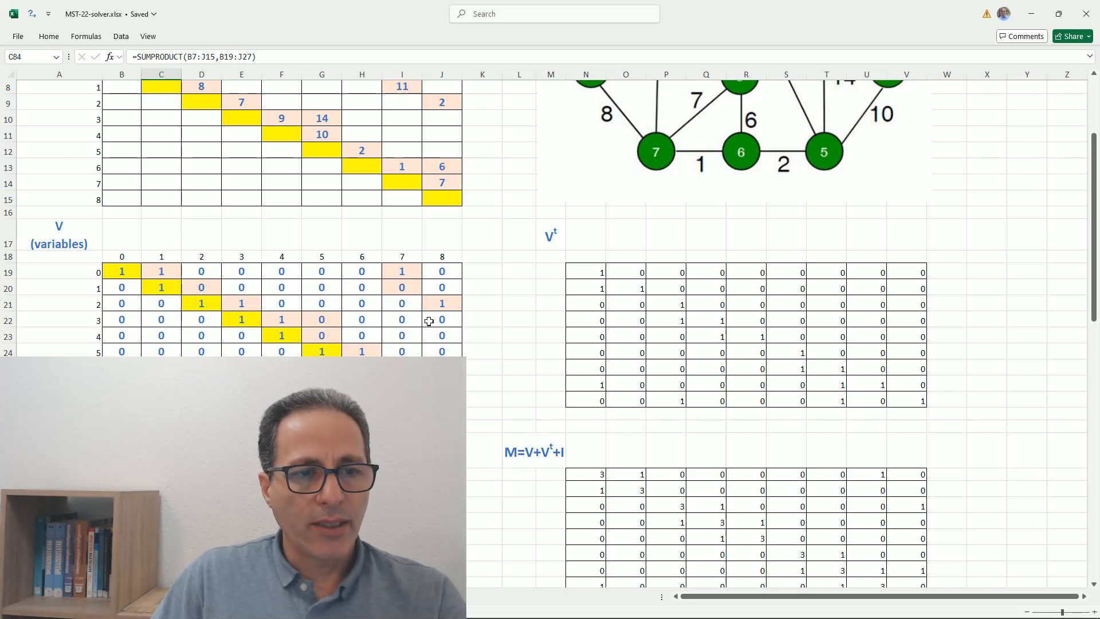
click(162, 271)
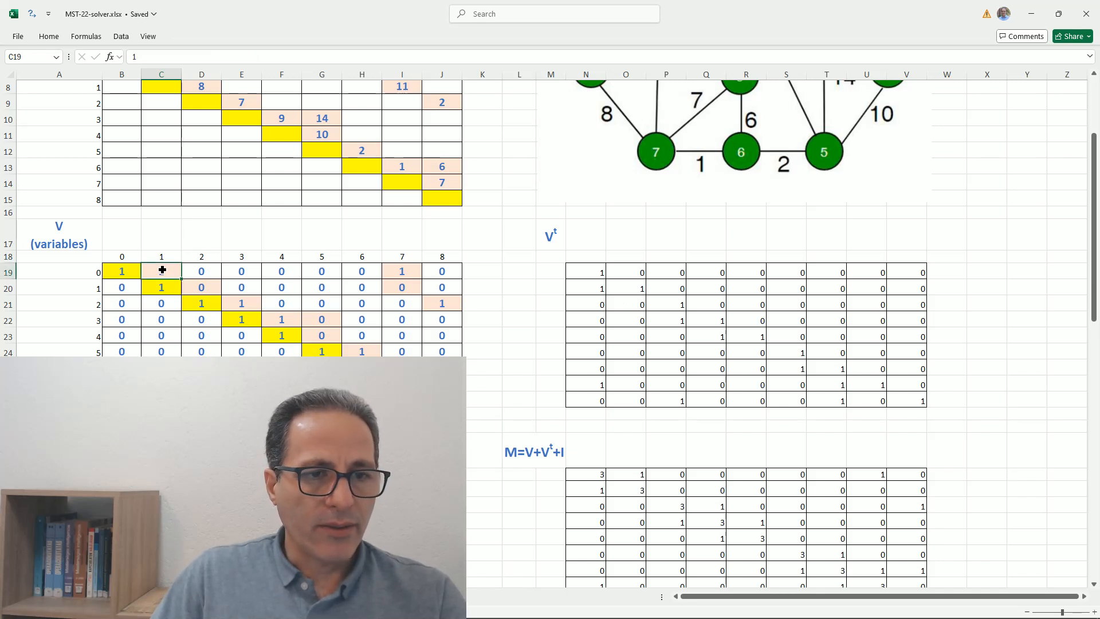
ctrl+click(239, 303)
ctrl+click(282, 319)
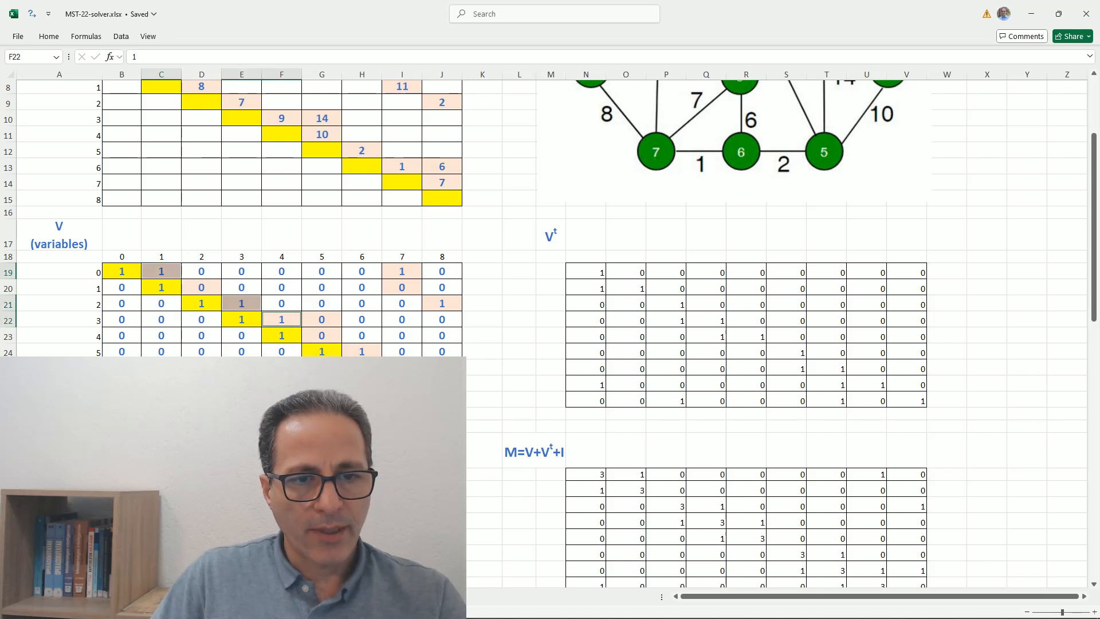
ctrl+click(360, 351)
ctrl+click(409, 273)
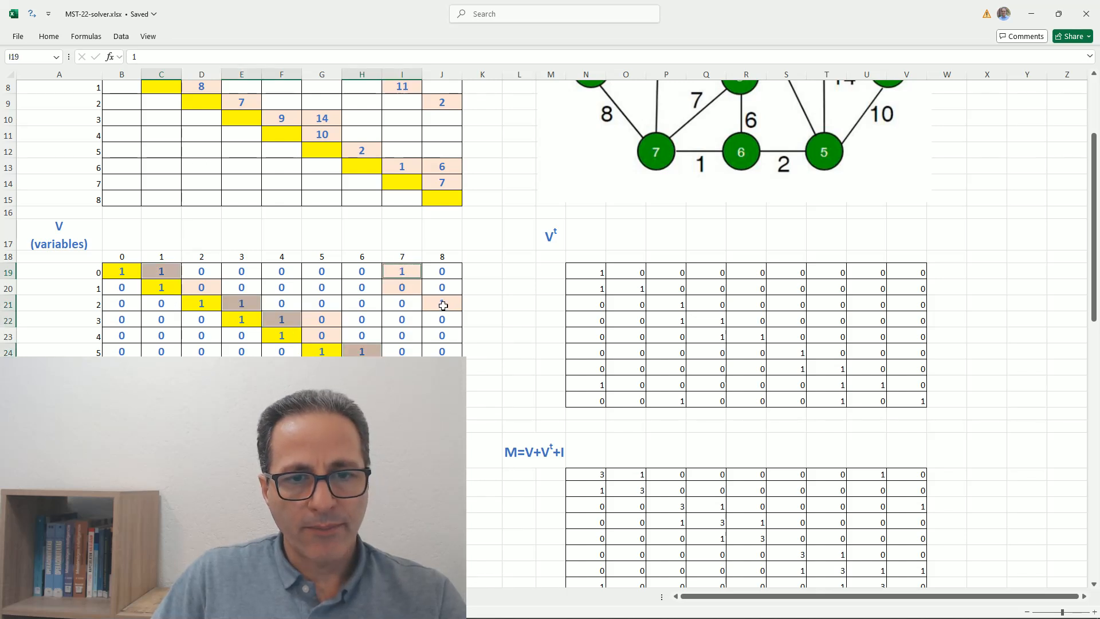
ctrl+click(443, 305)
ctrl+click(441, 367)
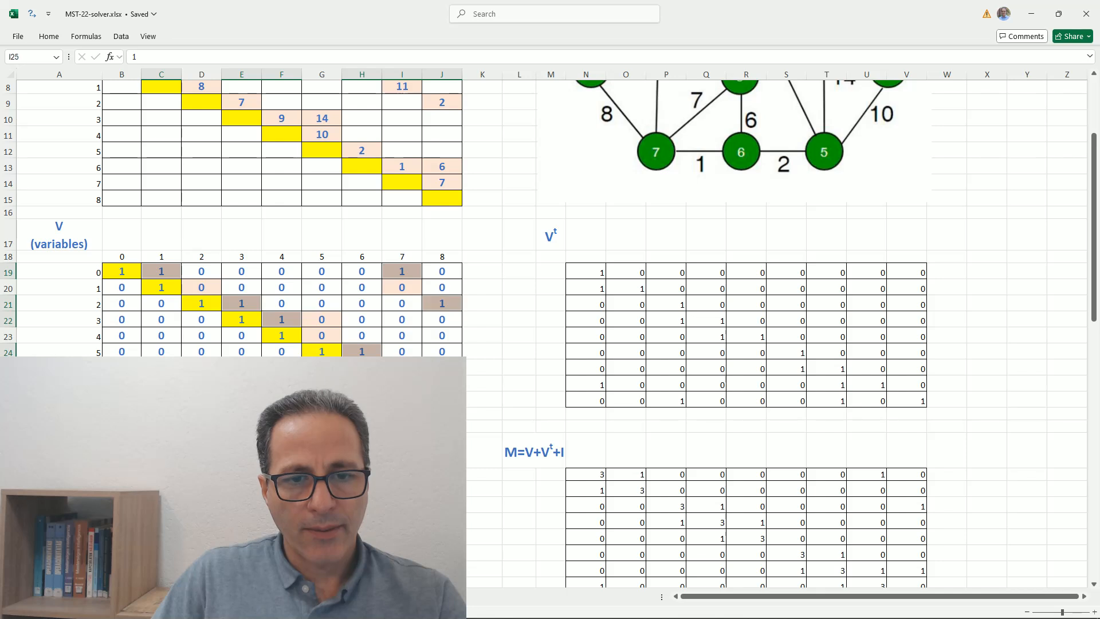
click(48, 38)
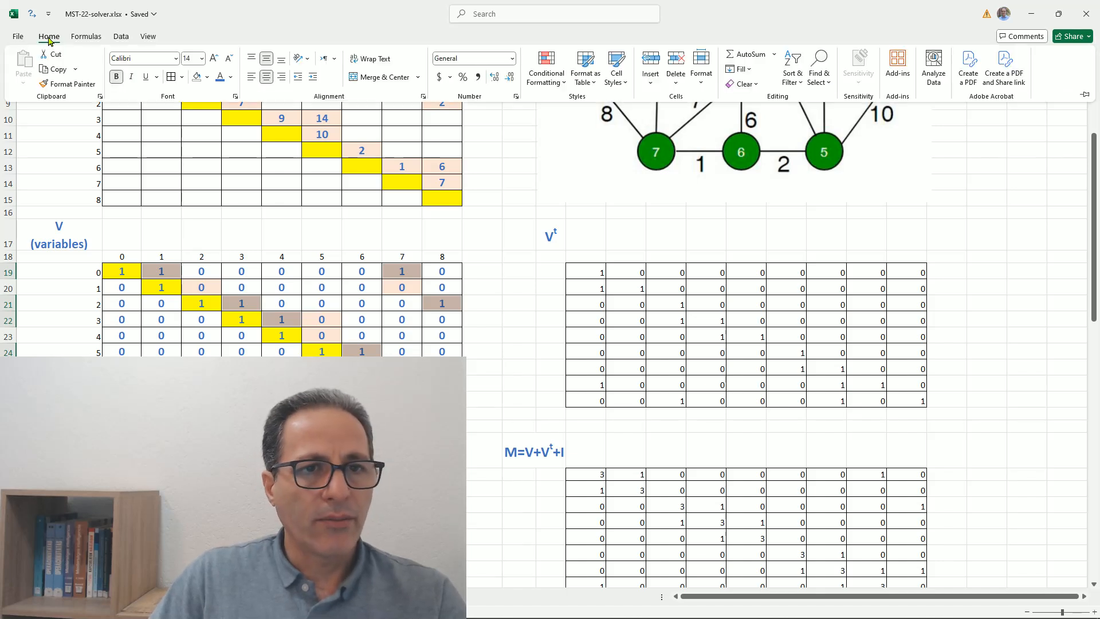
click(230, 77)
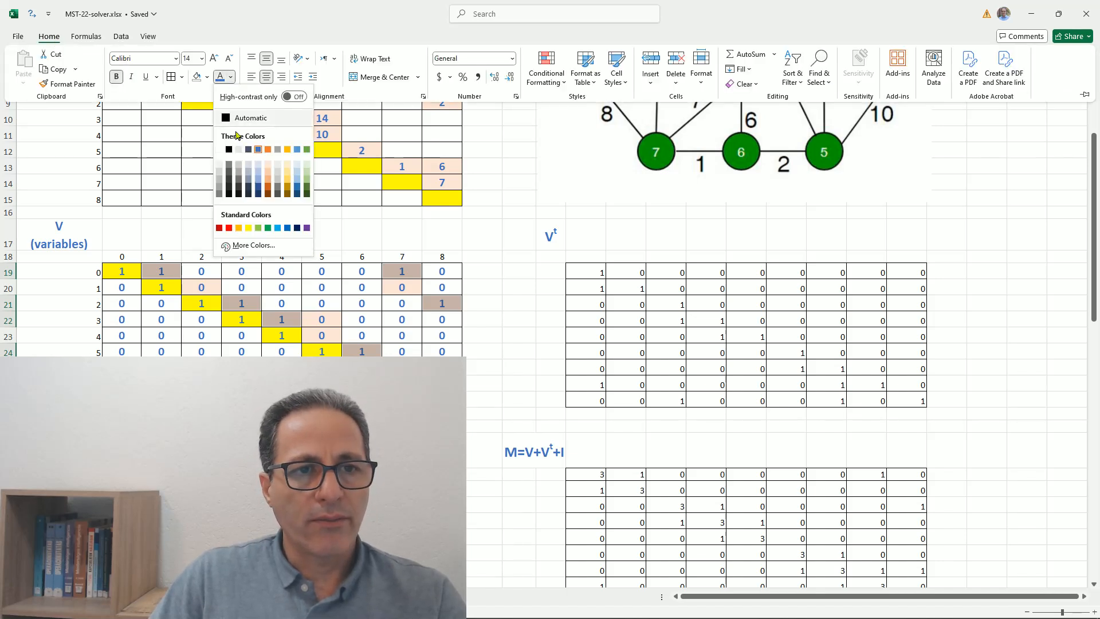
click(229, 227)
click(237, 383)
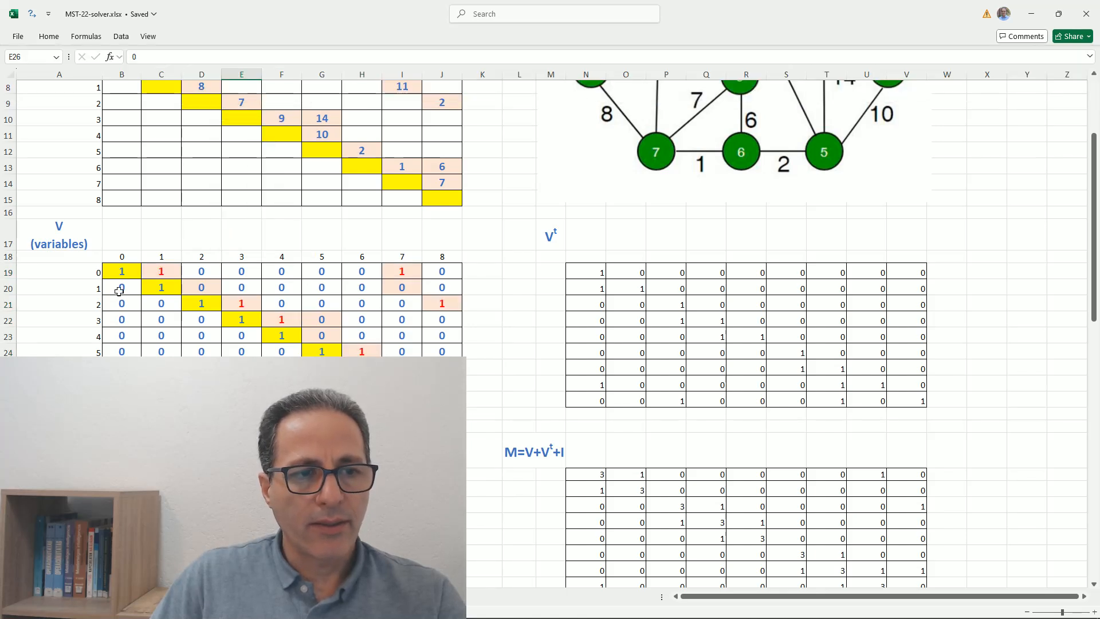
scroll(300, 327, down, 2)
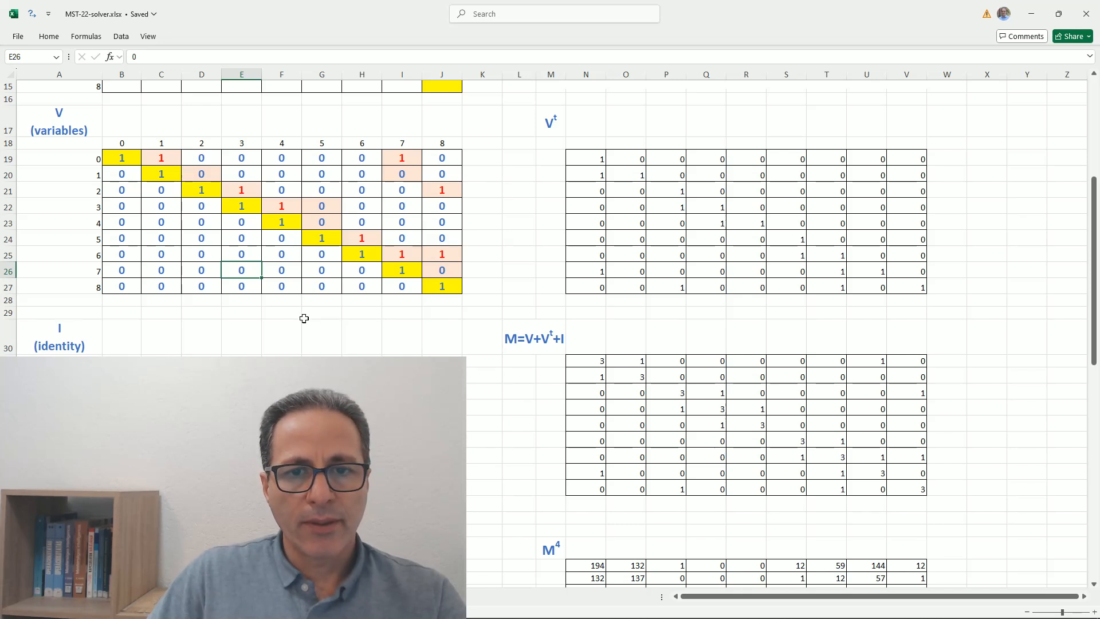
scroll(304, 318, down, 1)
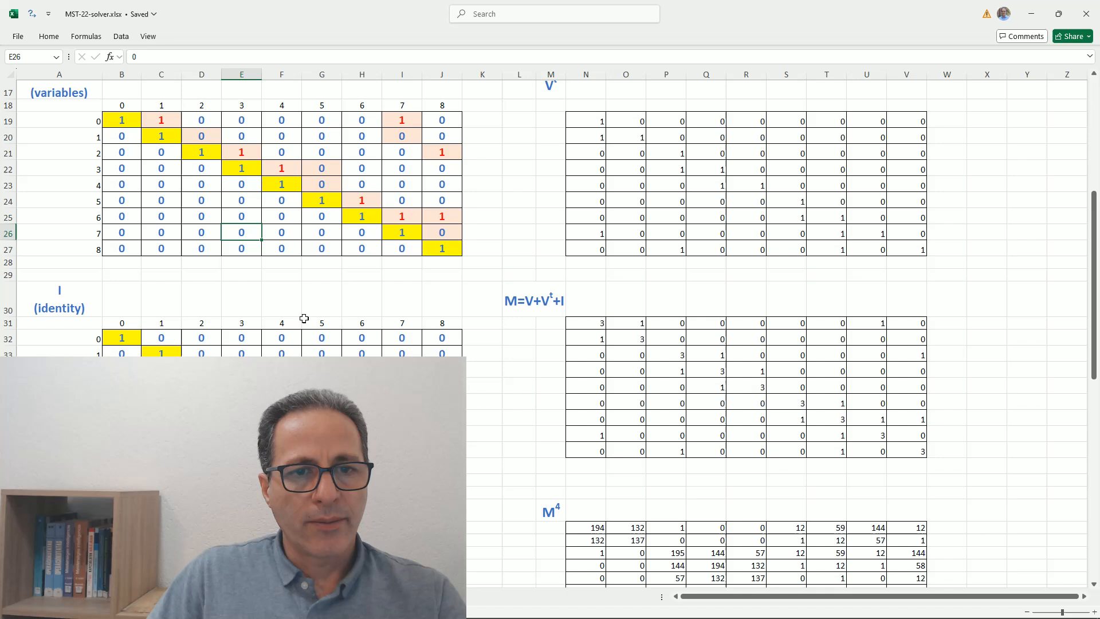